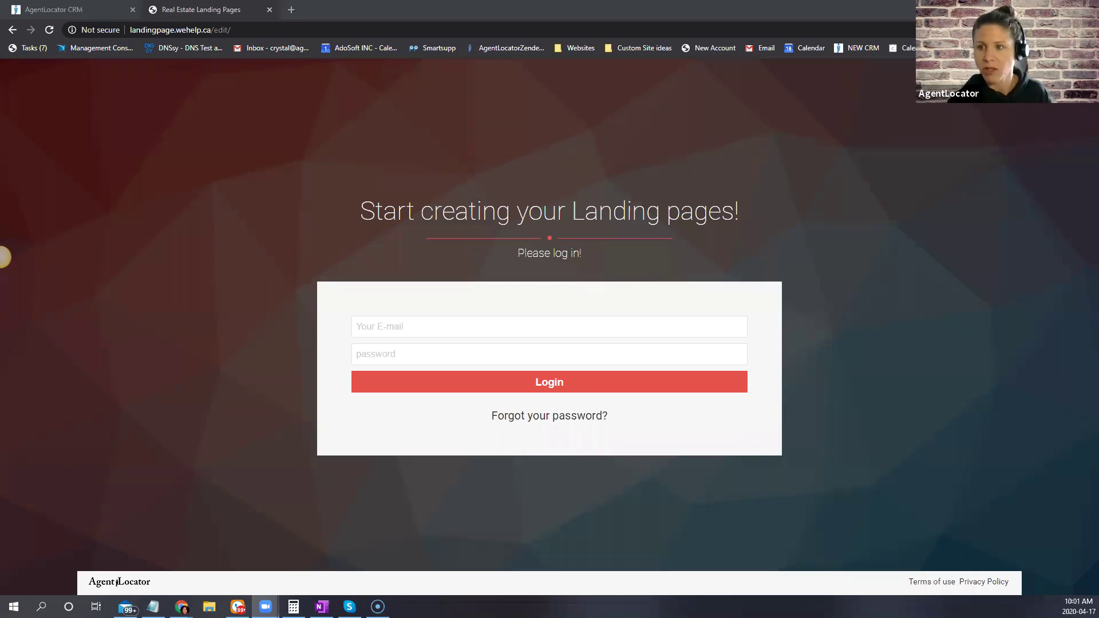
Open the New Account sign-up bookmark, then go back to the landing page login.
click(1090, 47)
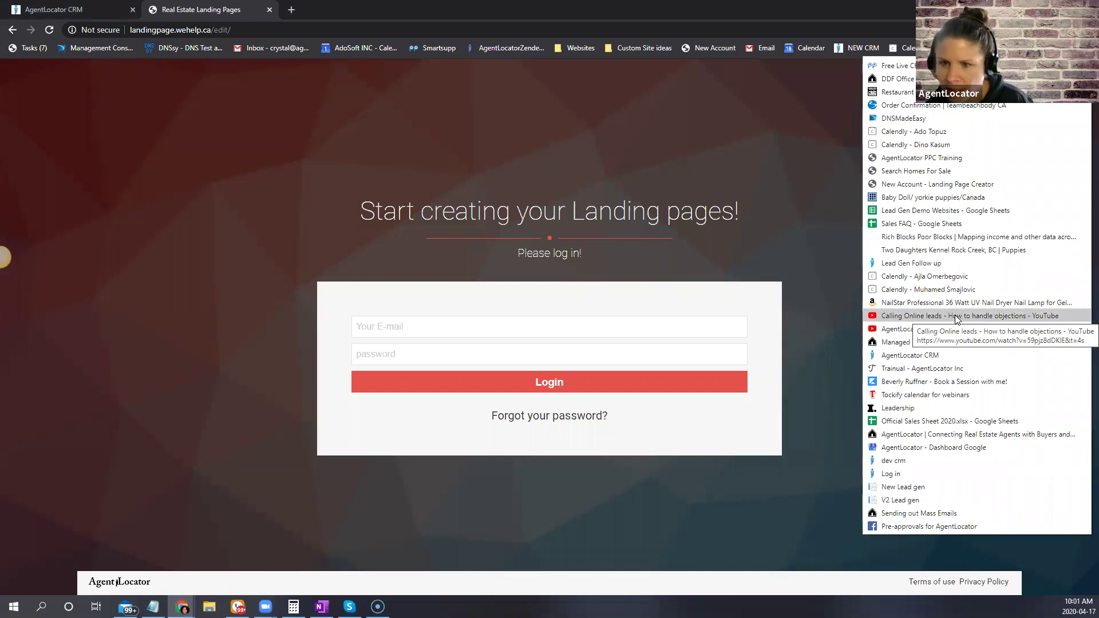
key(Escape)
click(715, 47)
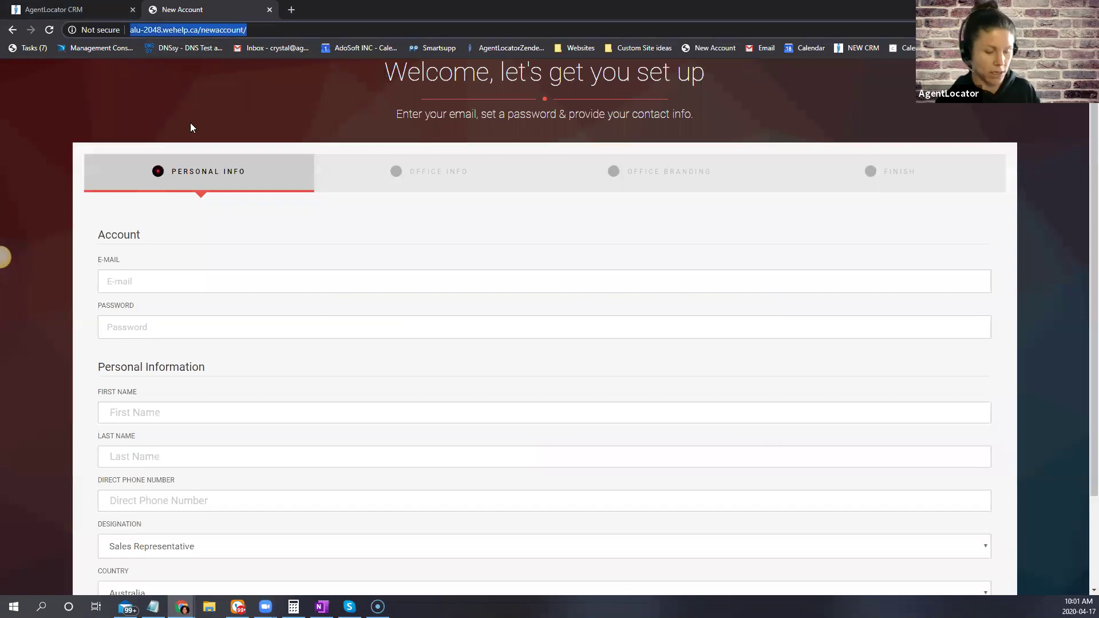
click(6, 32)
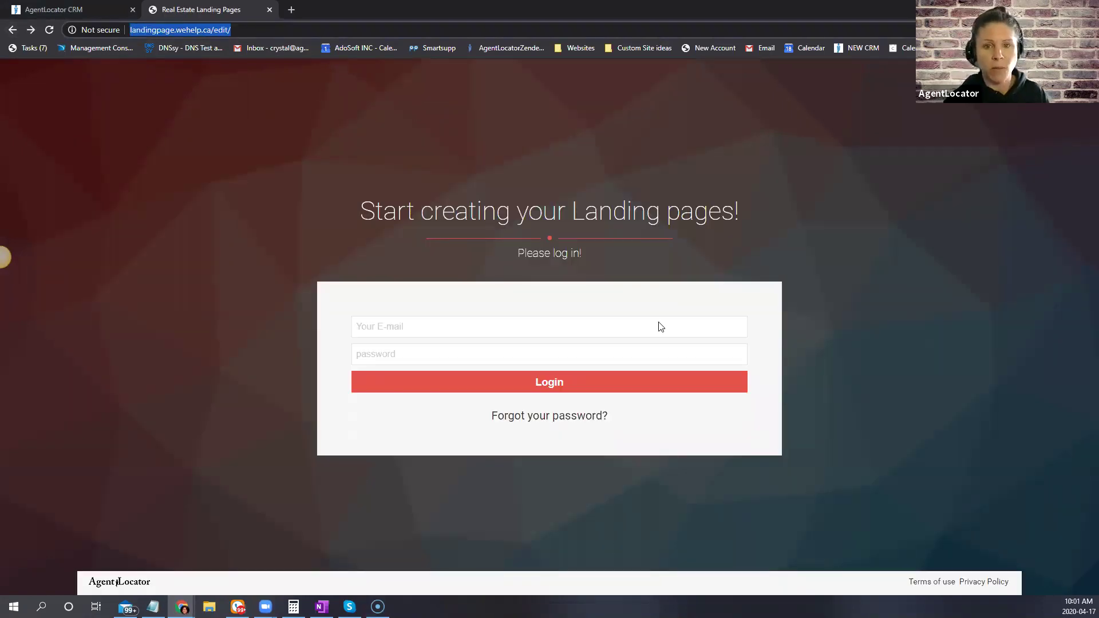
click(764, 328)
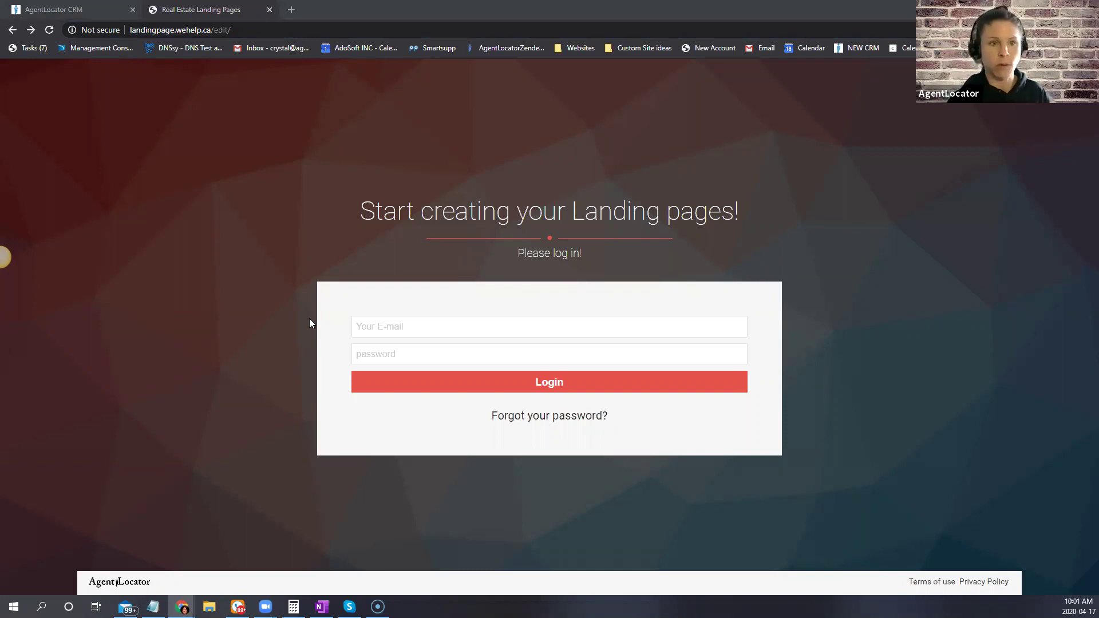
Load the New Account page in a new tab and return to the login tab.
click(291, 9)
text(alu-2048.wehelp.ca/newaccount/)
key(Return)
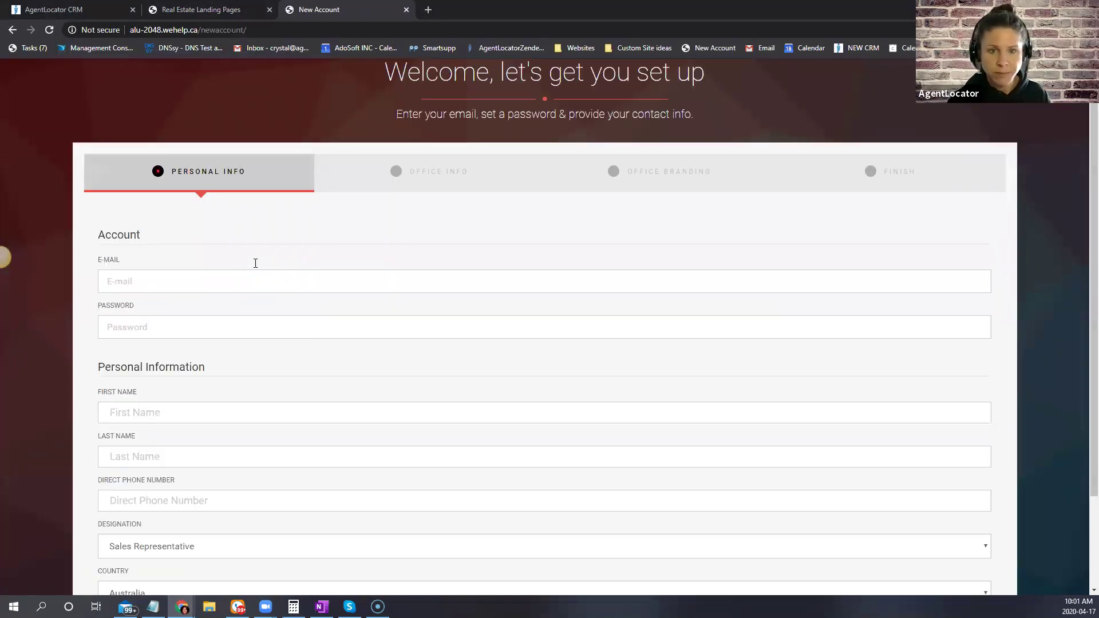
scroll(356, 278, down, 2)
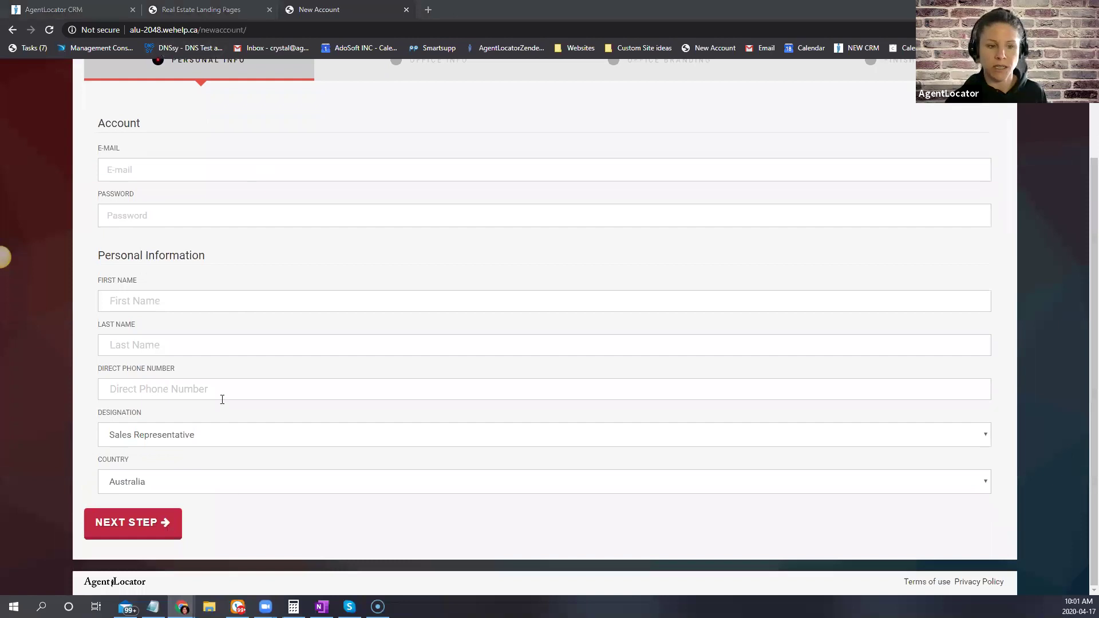
scroll(269, 479, up, 2)
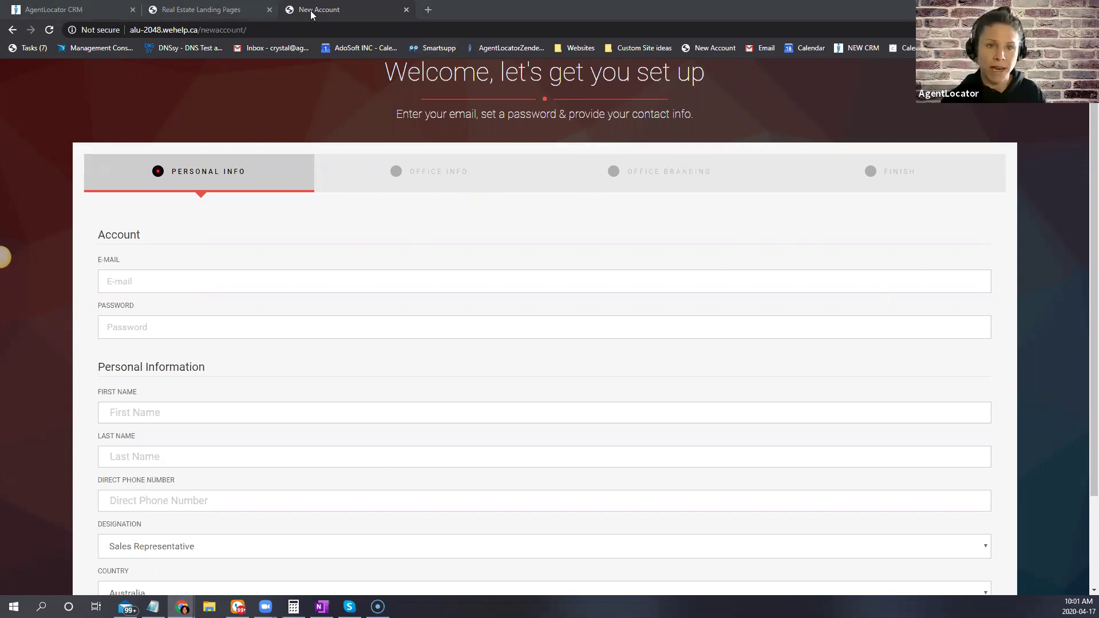
click(215, 9)
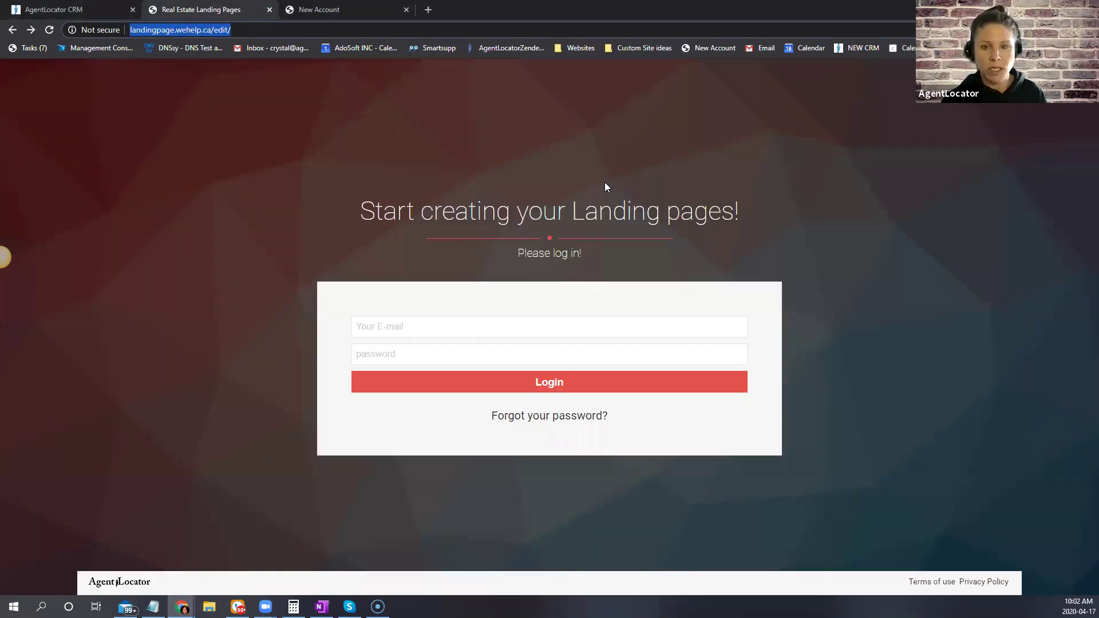
Log in to the training account with its e-mail and password.
click(605, 183)
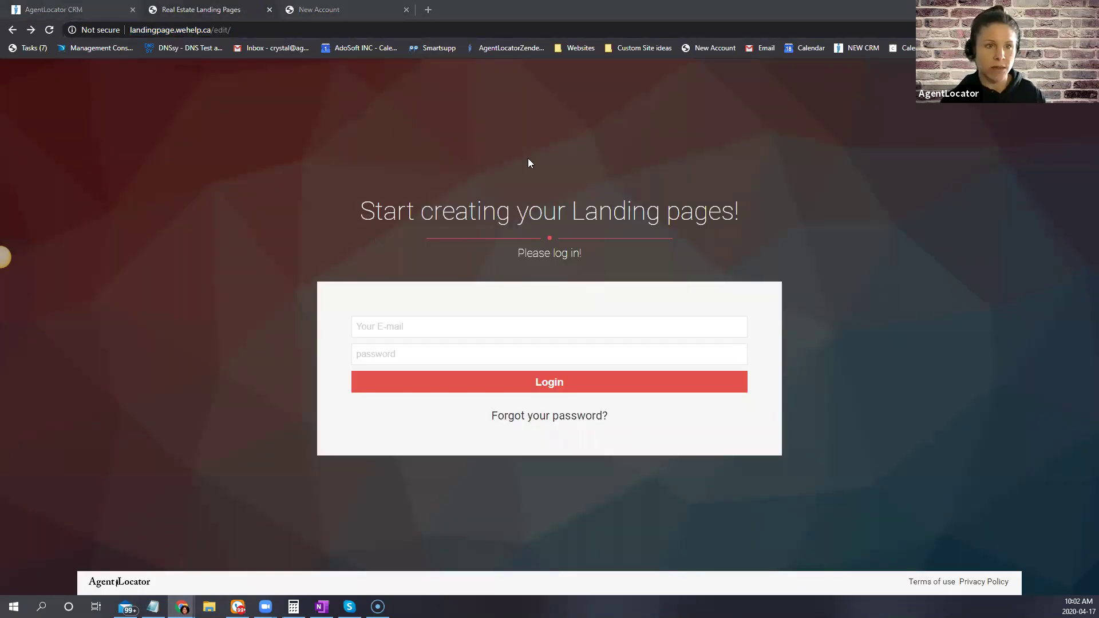
click(420, 325)
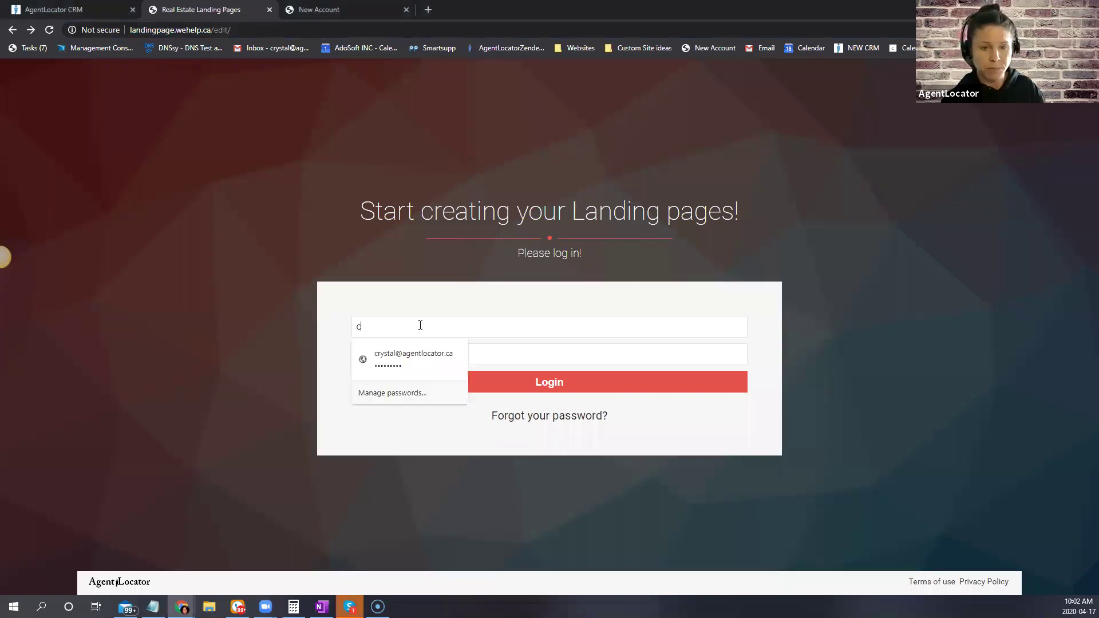
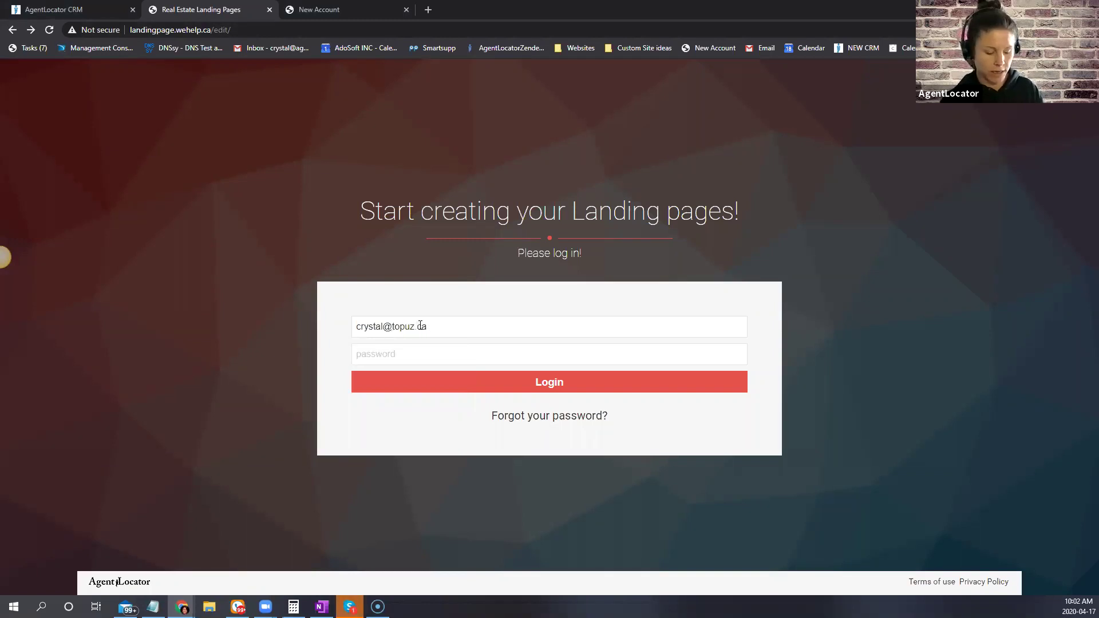
key(Tab)
text(********)
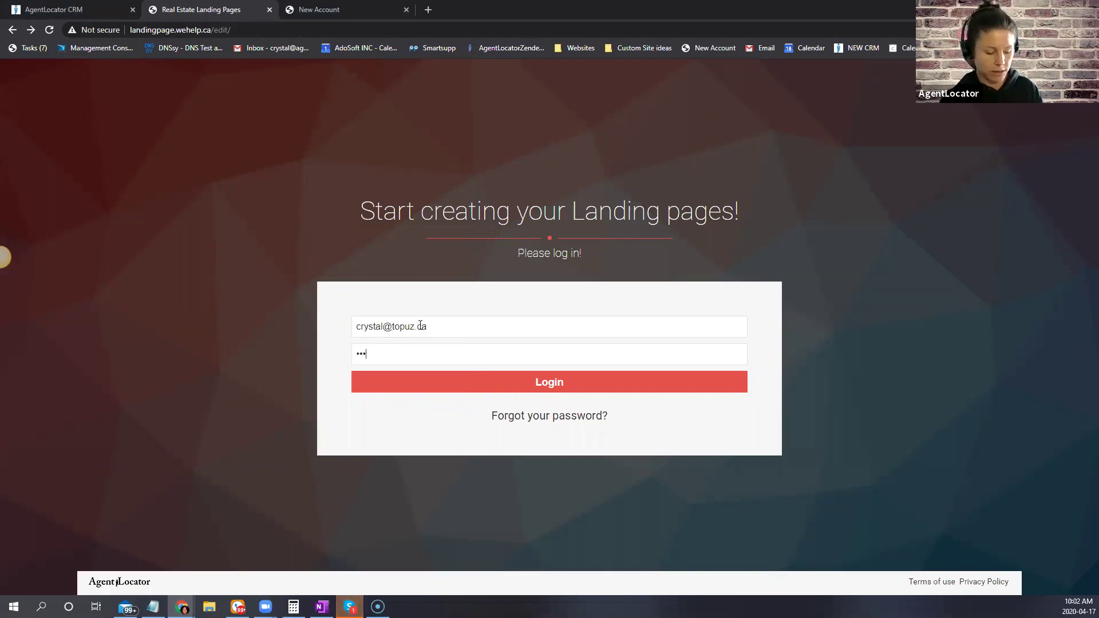
key(Return)
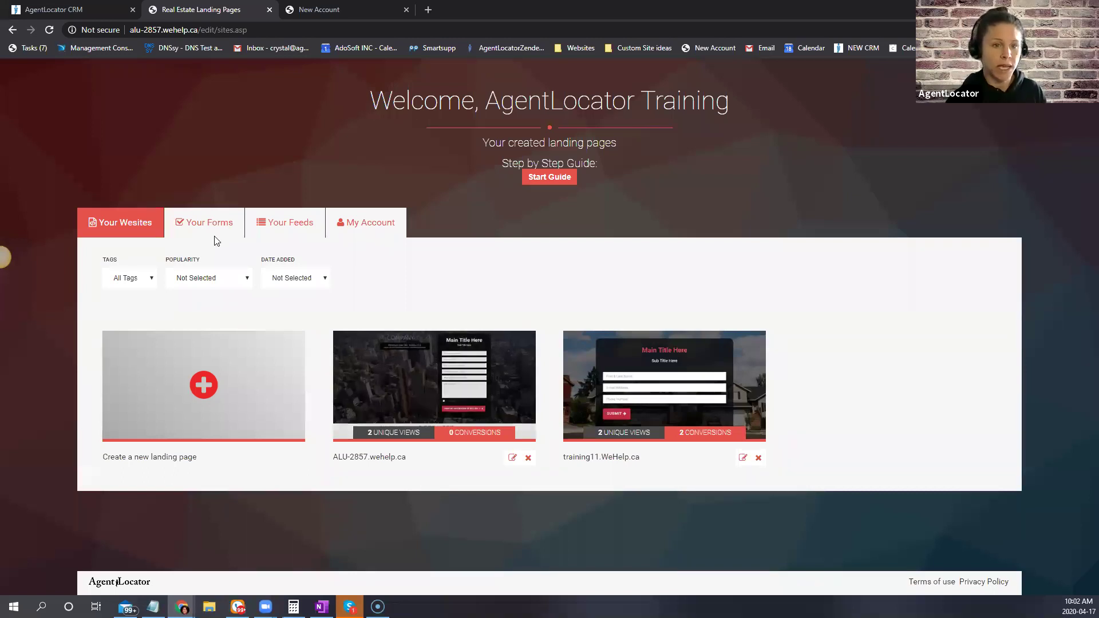
On Your Feeds, choose Send to AgentLocator as the new feed type, then go to Your Forms.
click(304, 222)
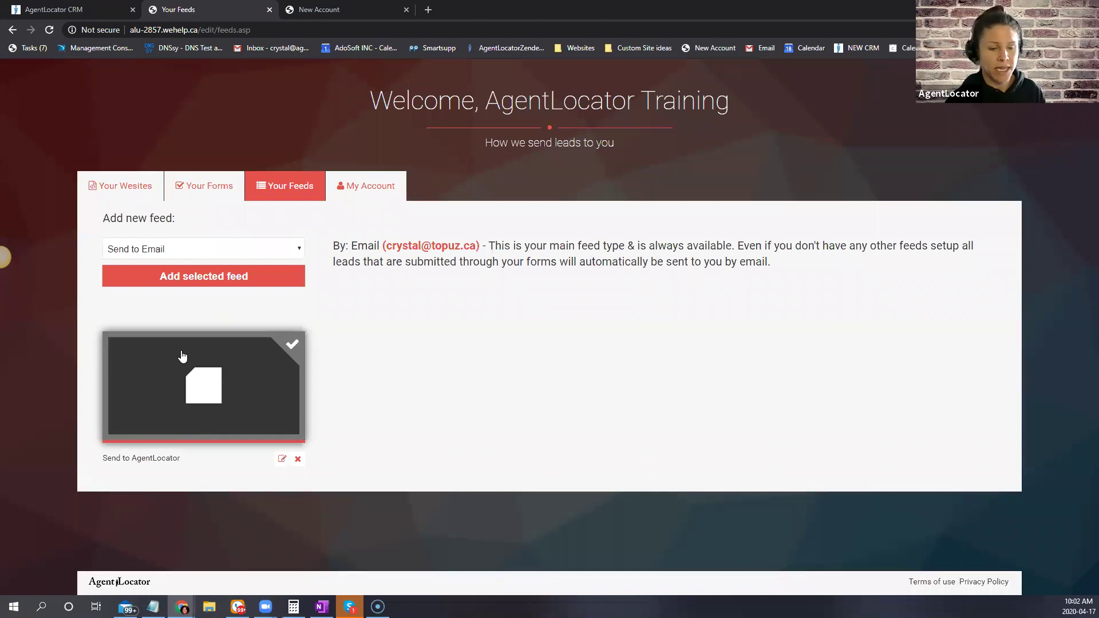
click(189, 248)
click(229, 285)
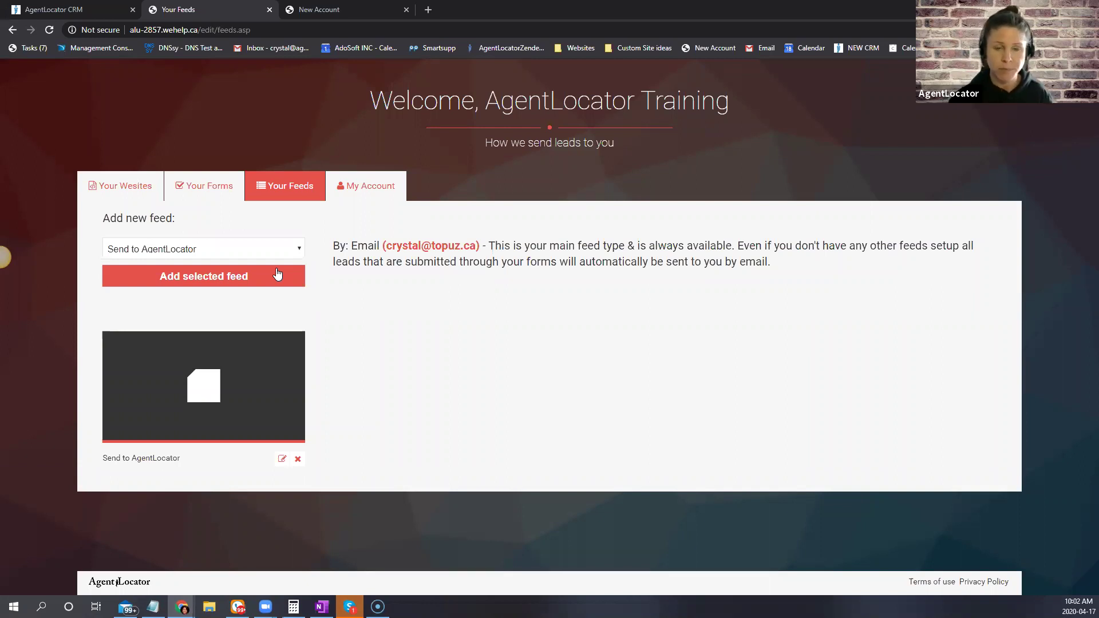
click(203, 188)
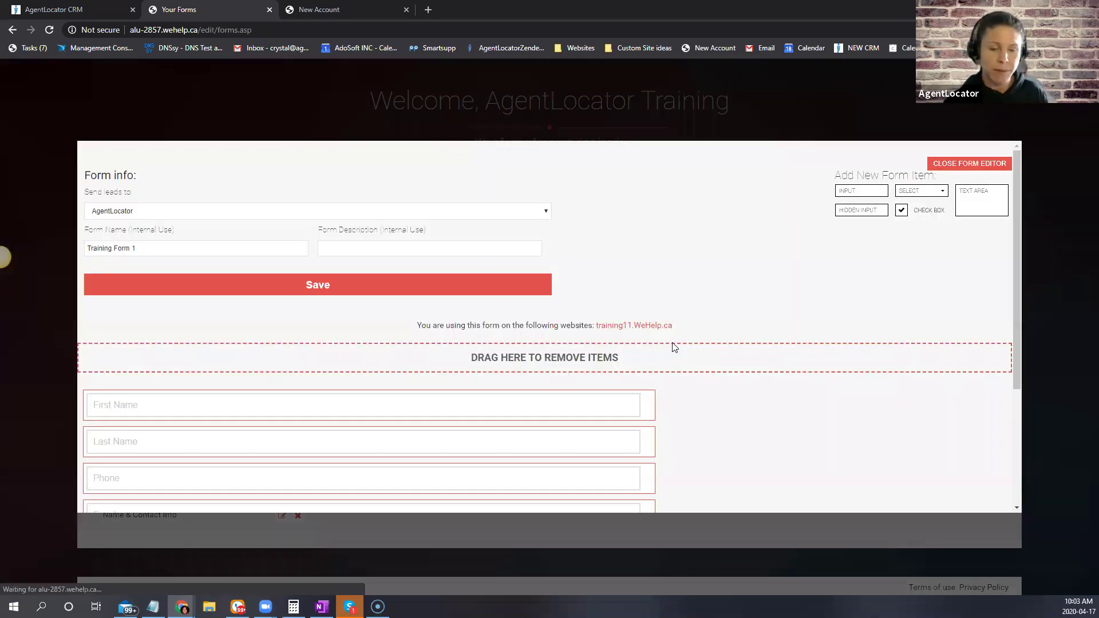
Keep AgentLocator as Training Form 1's lead destination and look over its fields.
scroll(448, 316, down, 3)
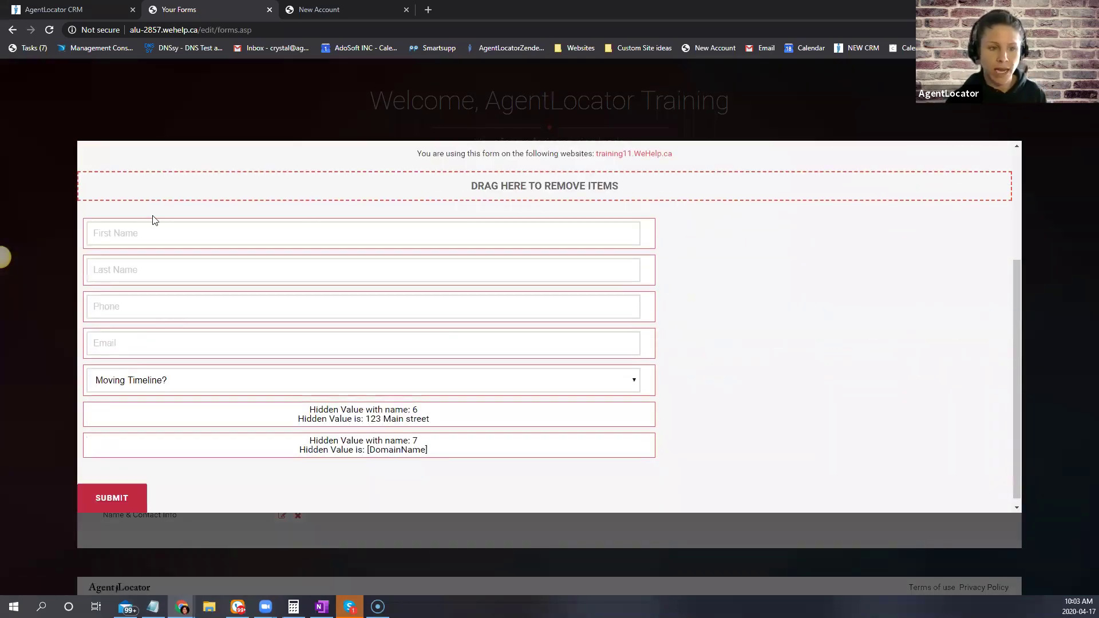
scroll(442, 308, up, 3)
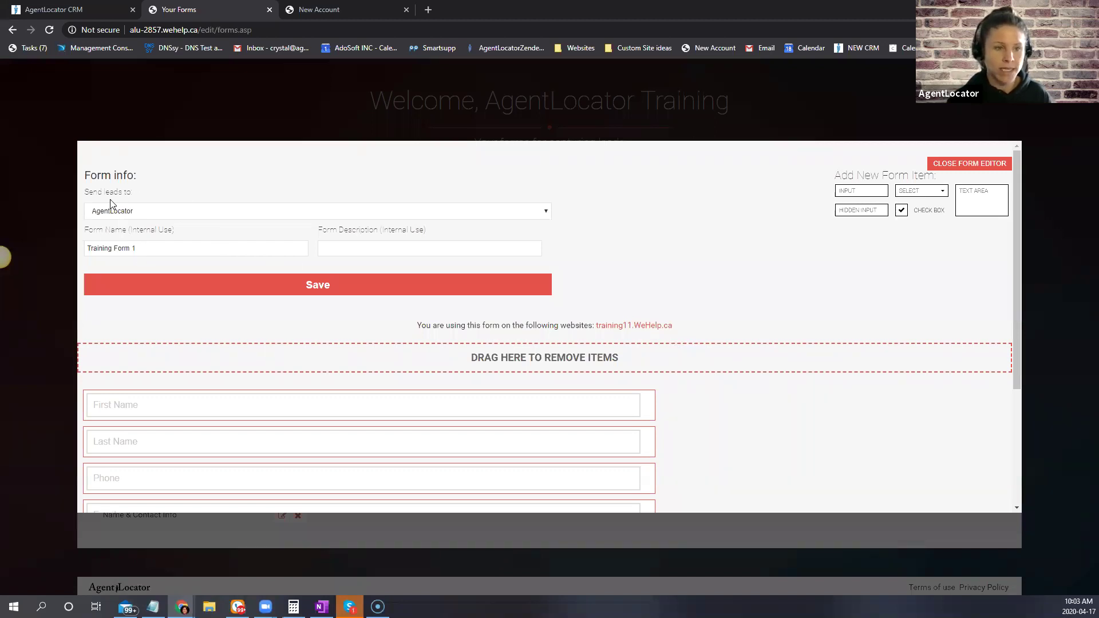
click(135, 212)
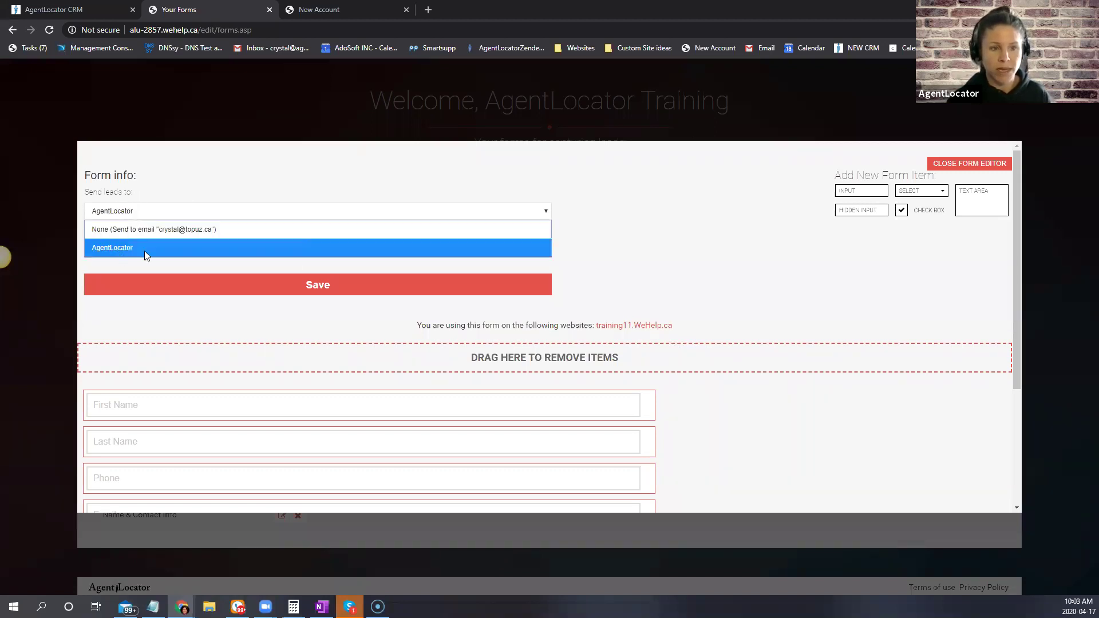
click(244, 182)
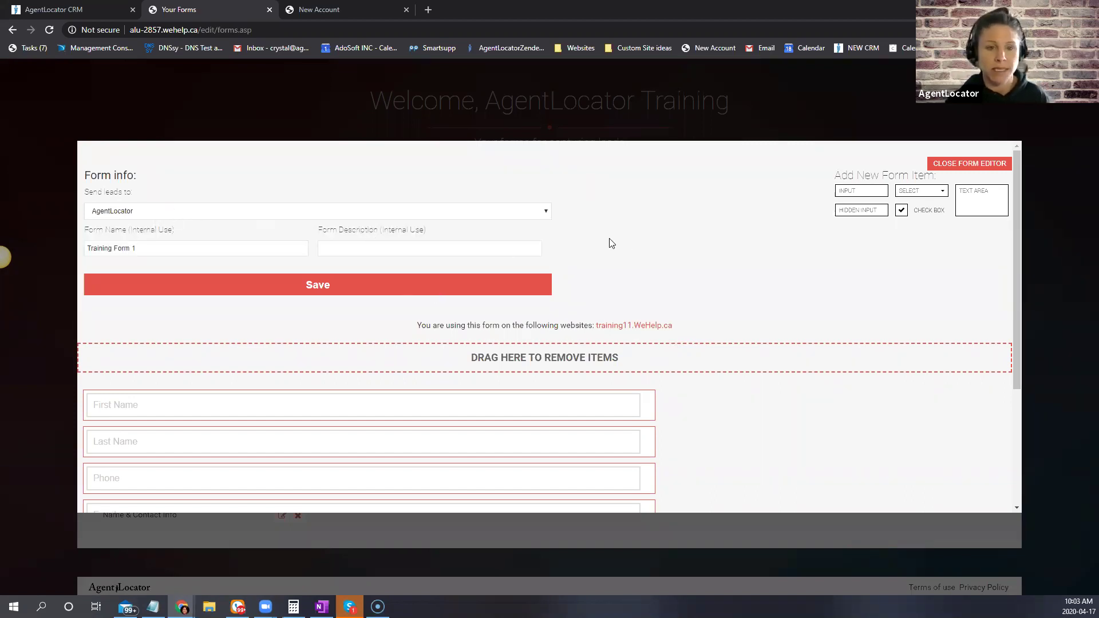
scroll(685, 304, down, 3)
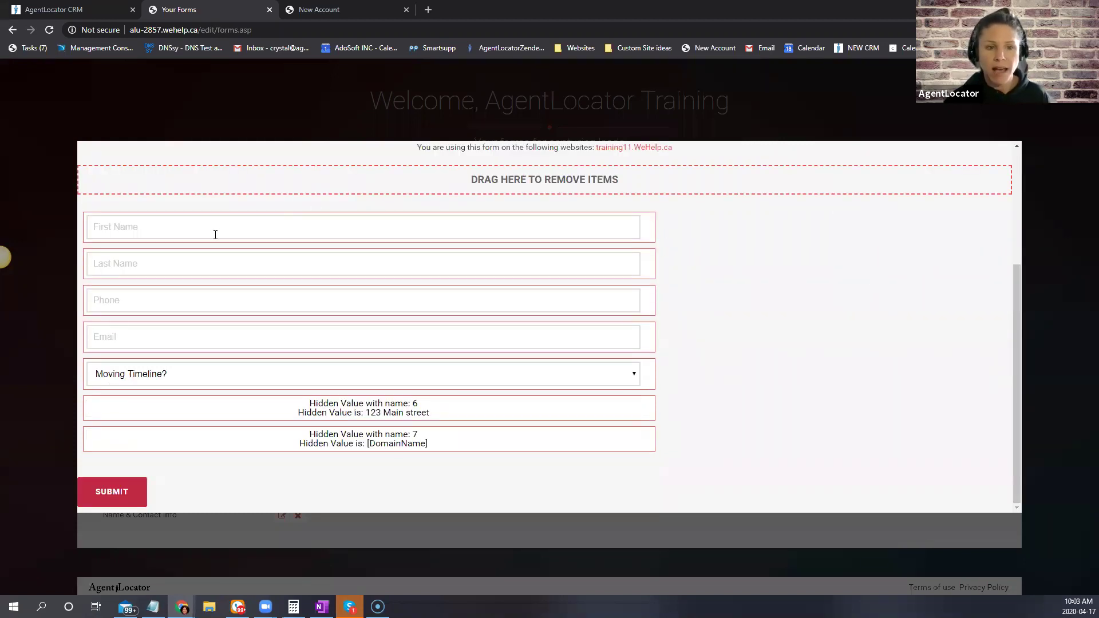
scroll(858, 338, up, 3)
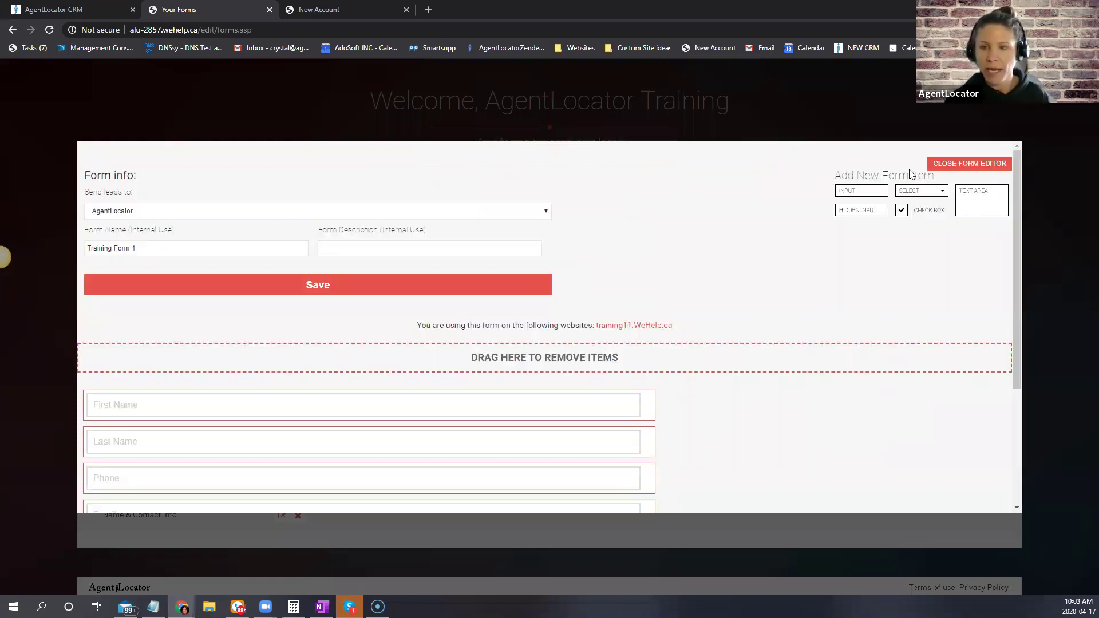
Add a blank text input field with content type Other and Required set to No.
click(853, 194)
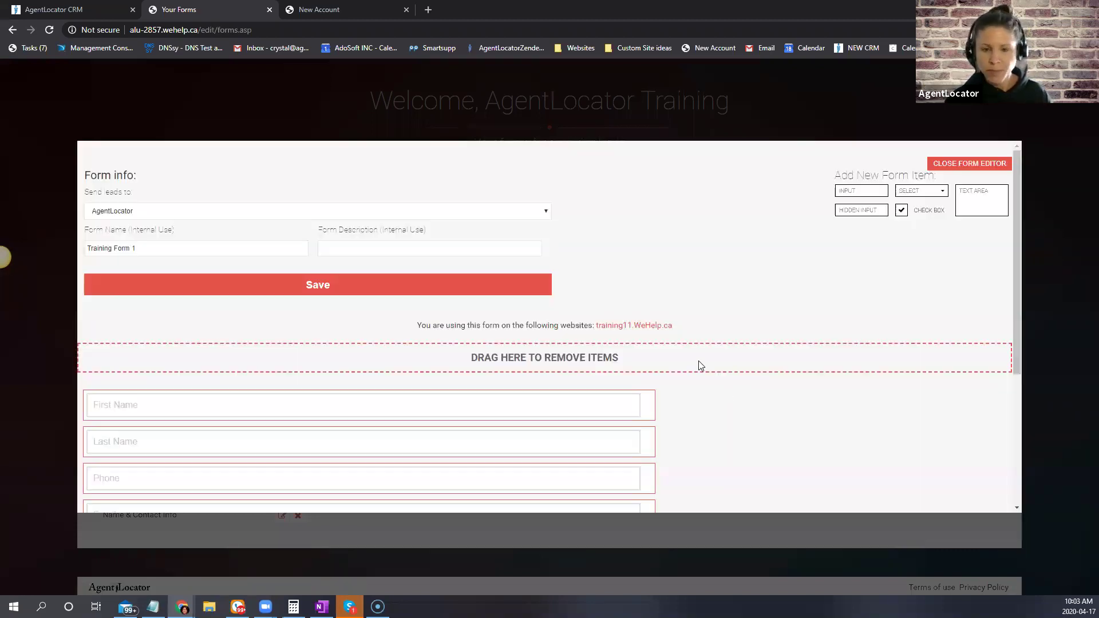
scroll(730, 349, down, 4)
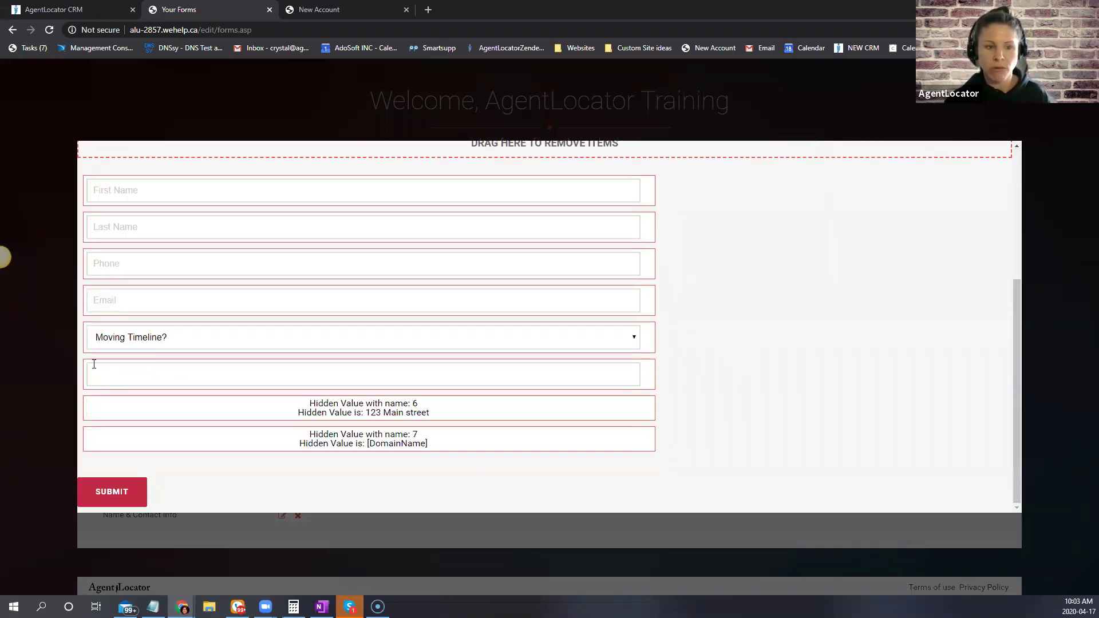
scroll(833, 352, up, 2)
scroll(800, 351, down, 2)
click(155, 373)
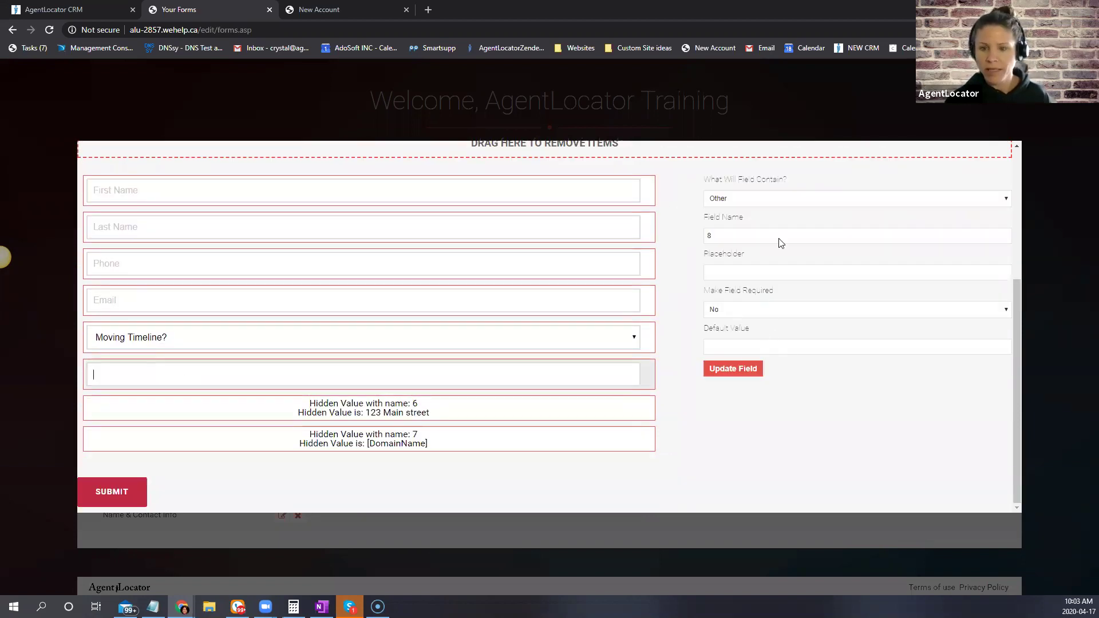
click(738, 198)
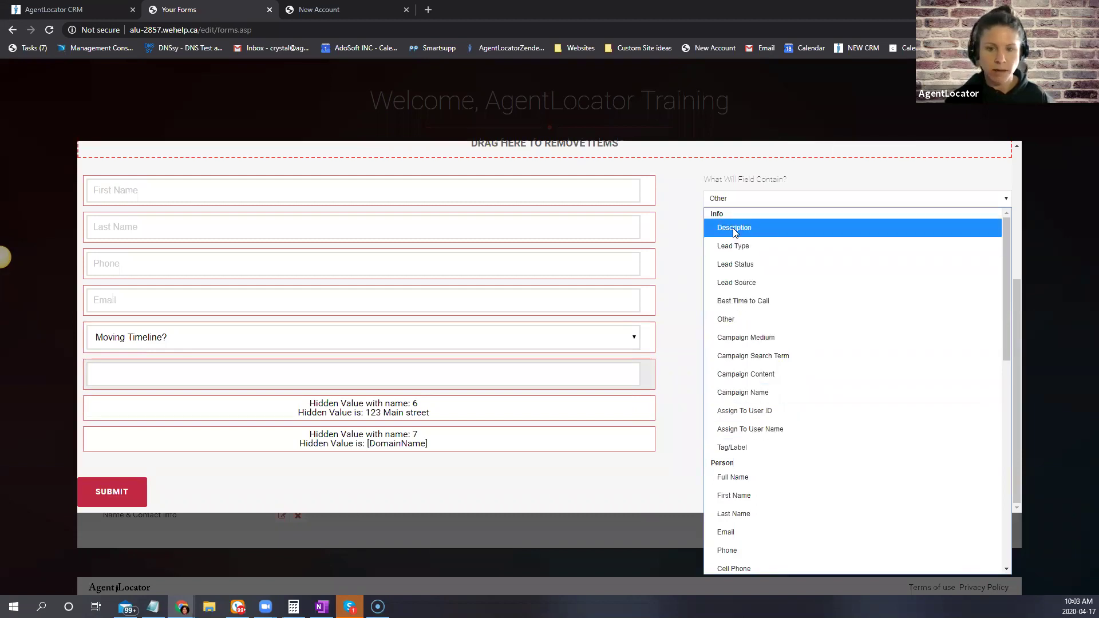
scroll(764, 384, down, 2)
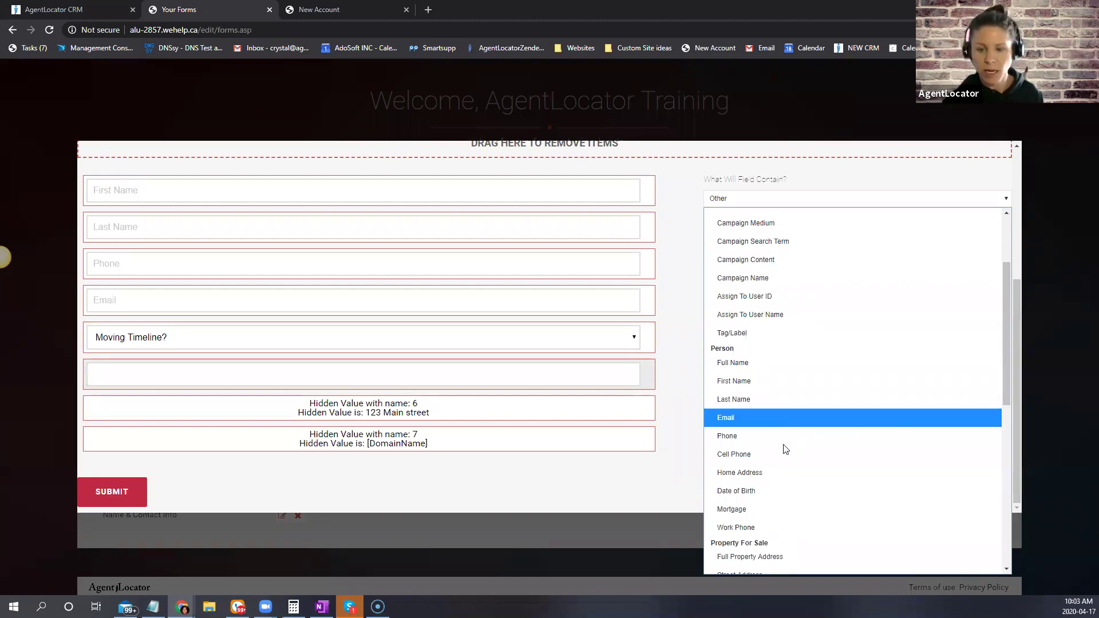
click(686, 215)
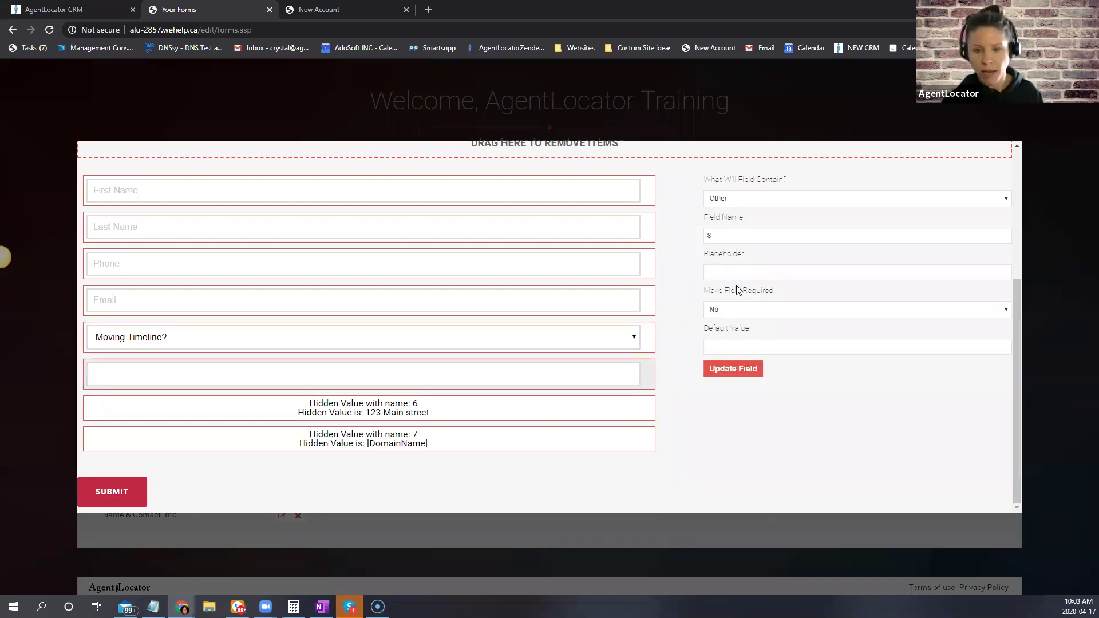
click(739, 309)
click(738, 309)
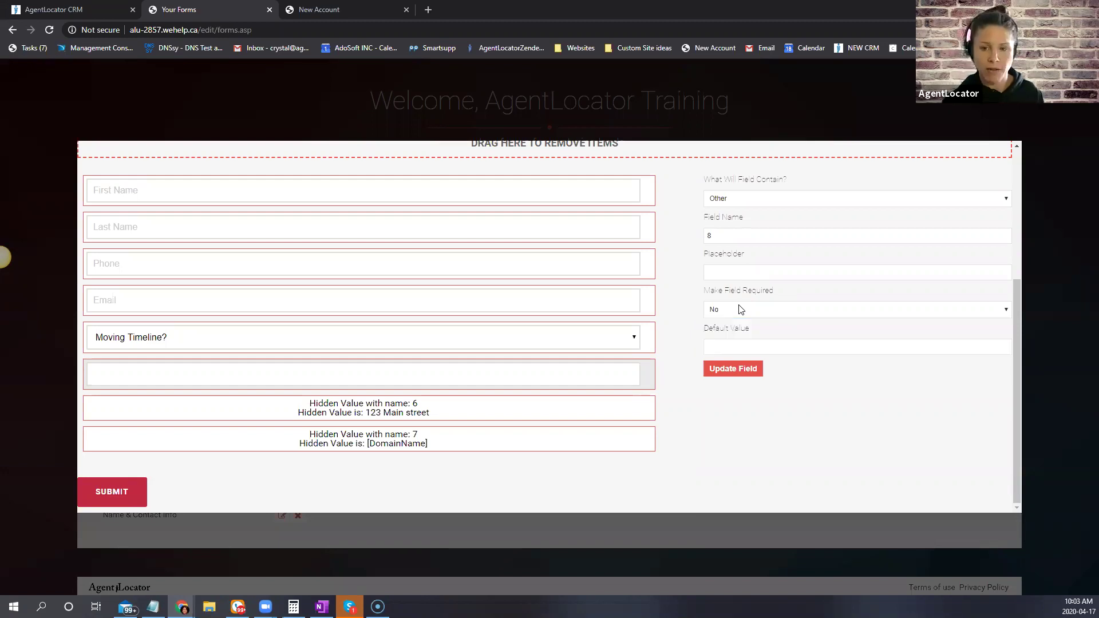
Drag the empty input field to the removal area and confirm its deletion.
click(475, 367)
drag(86, 362, 188, 322)
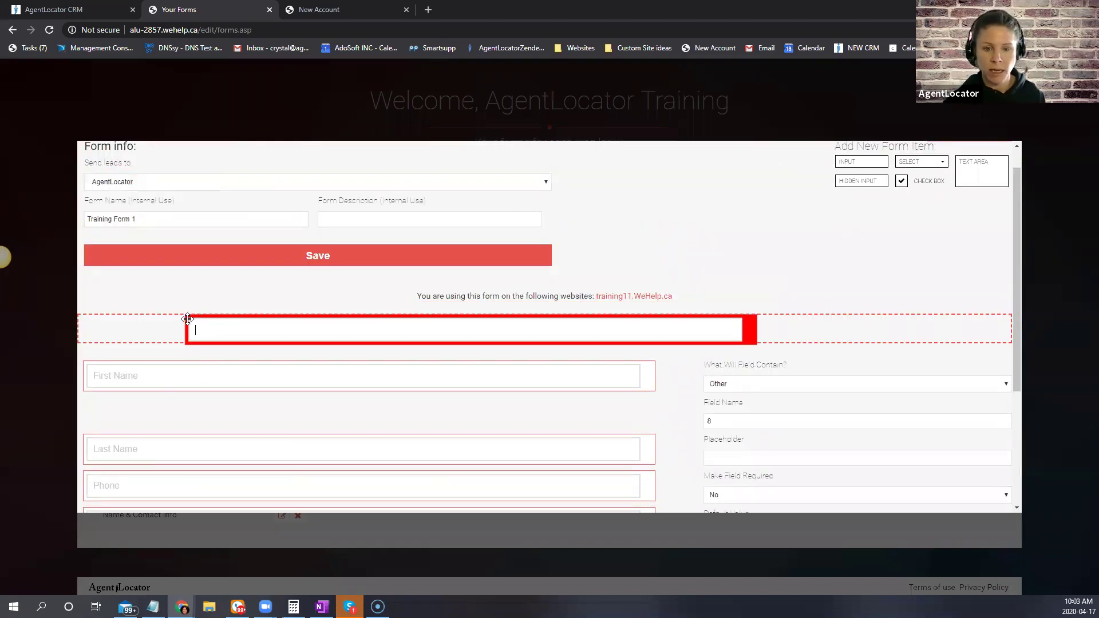
click(603, 96)
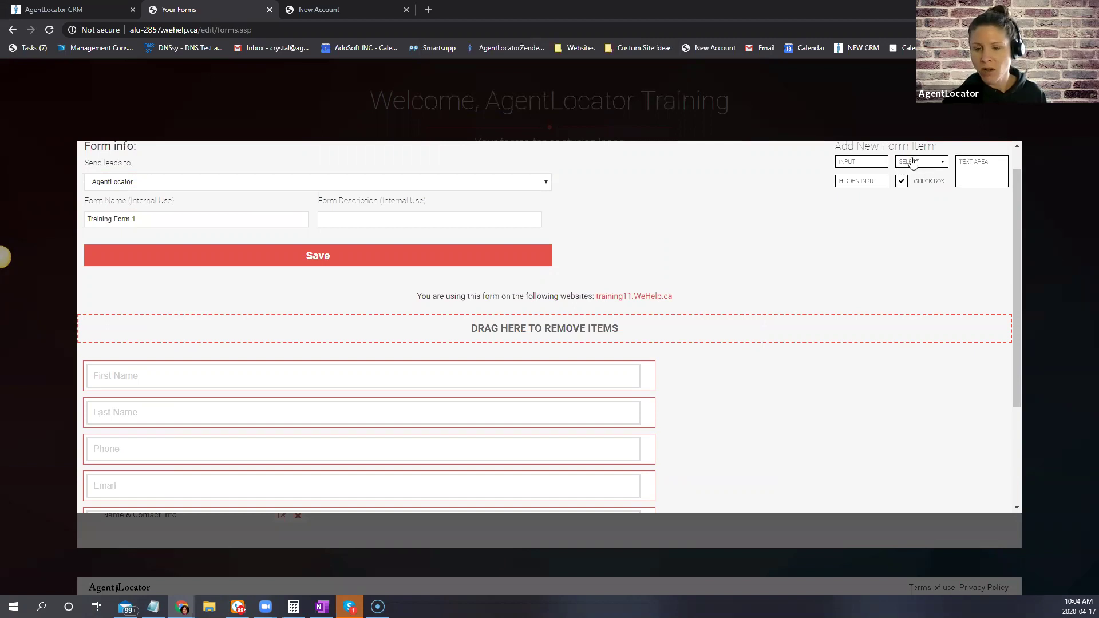
Show the Moving Timeline dropdown's settings with its 0-6, 6-12 and 12+ months options.
scroll(572, 337, down, 3)
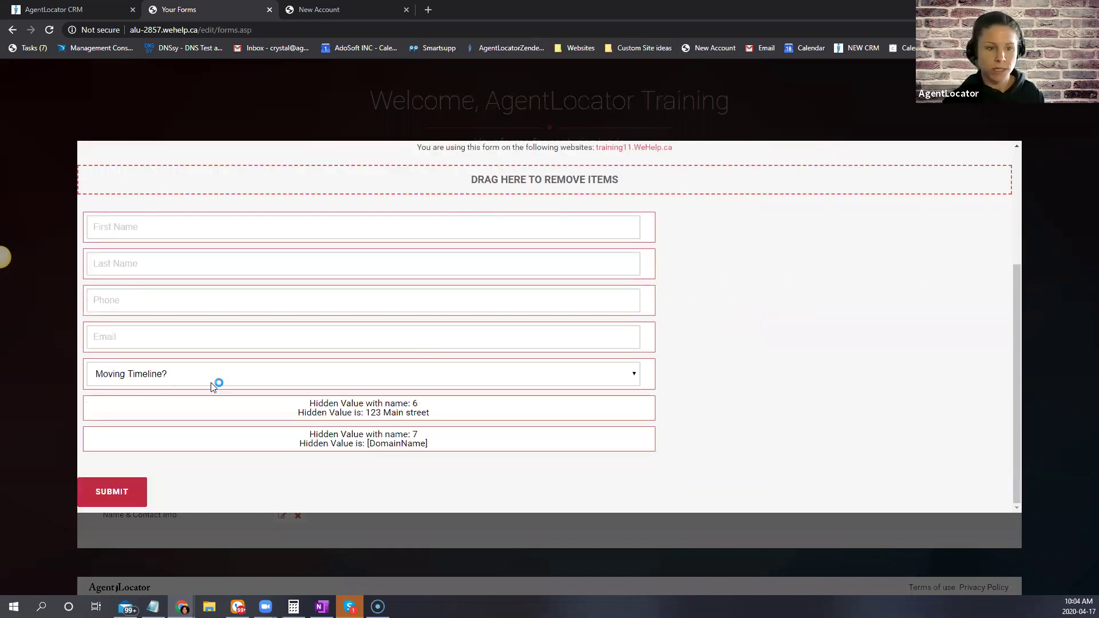
click(160, 374)
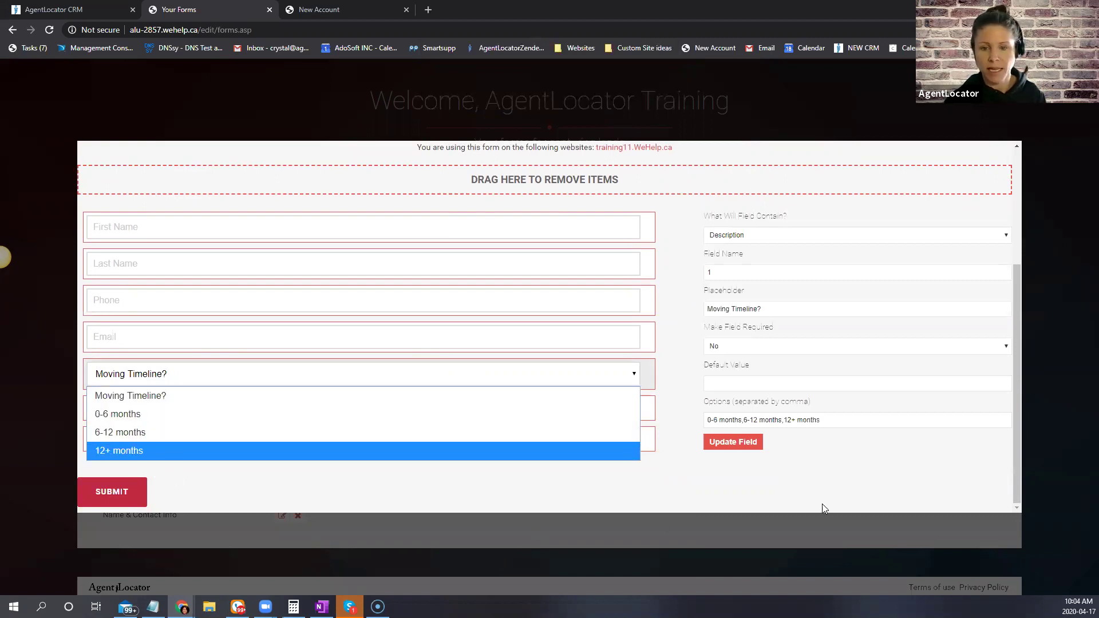
click(685, 386)
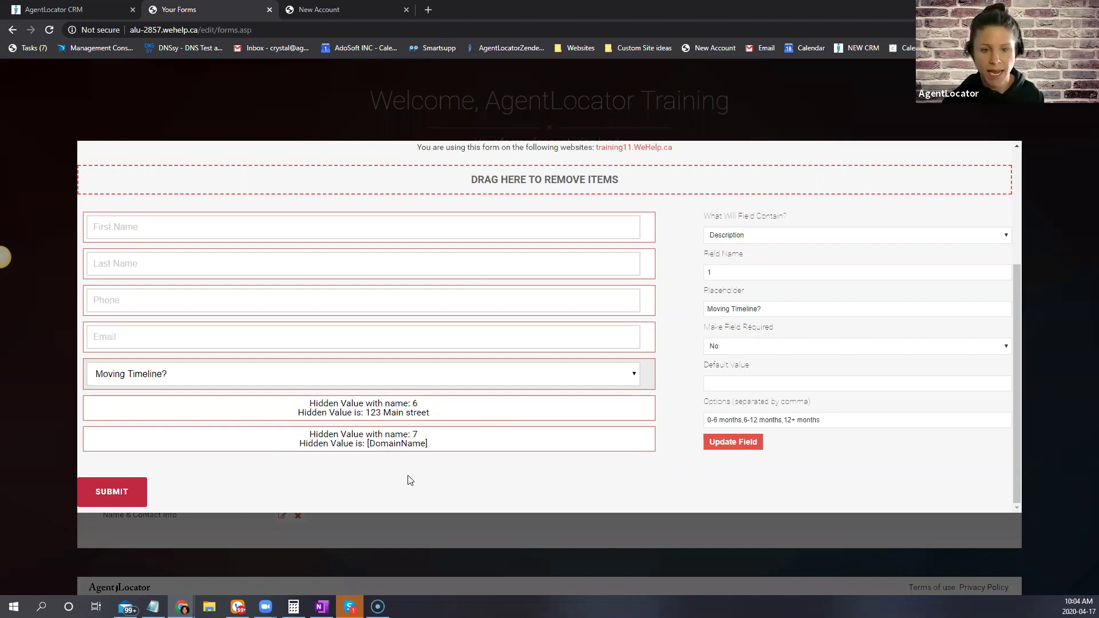
Inspect hidden value 6's settings, including its 123 Main street default value.
click(383, 416)
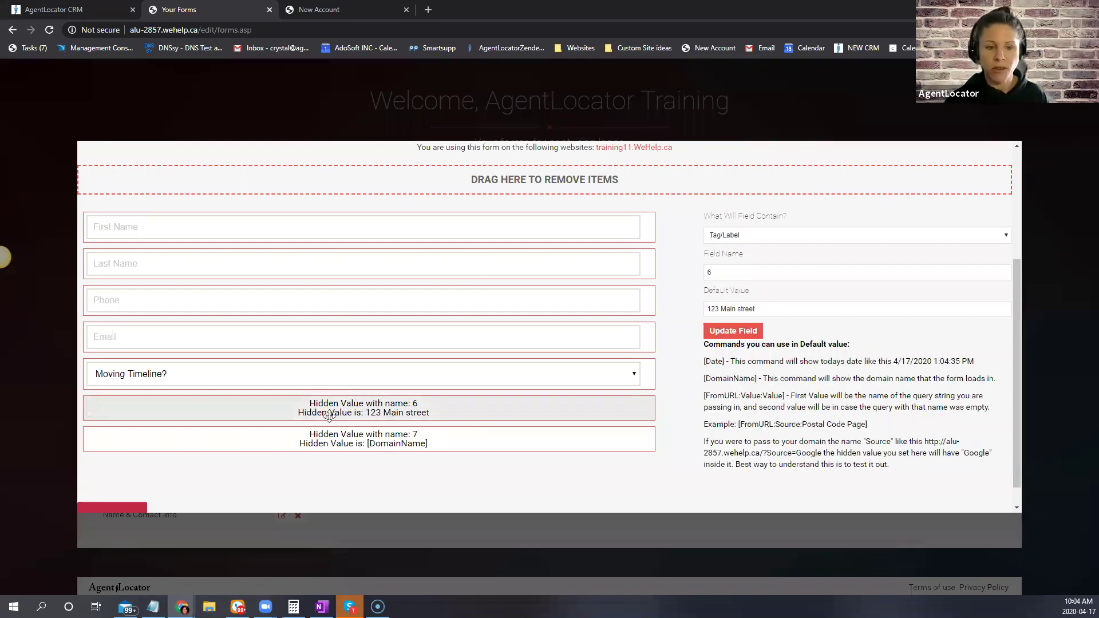
scroll(947, 176, up, 3)
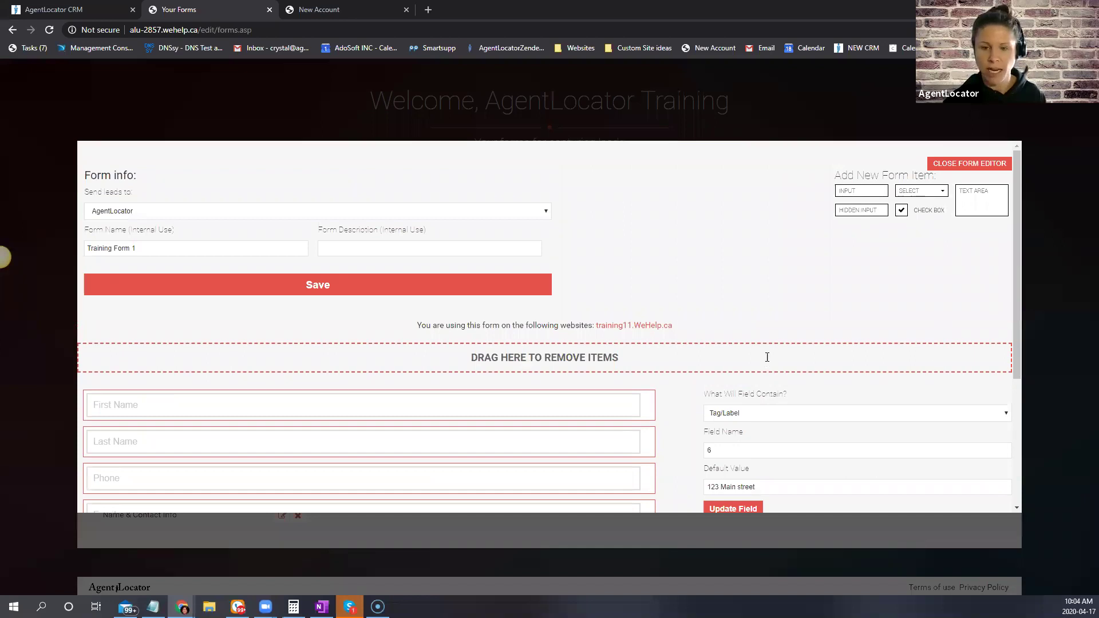
scroll(744, 297, down, 3)
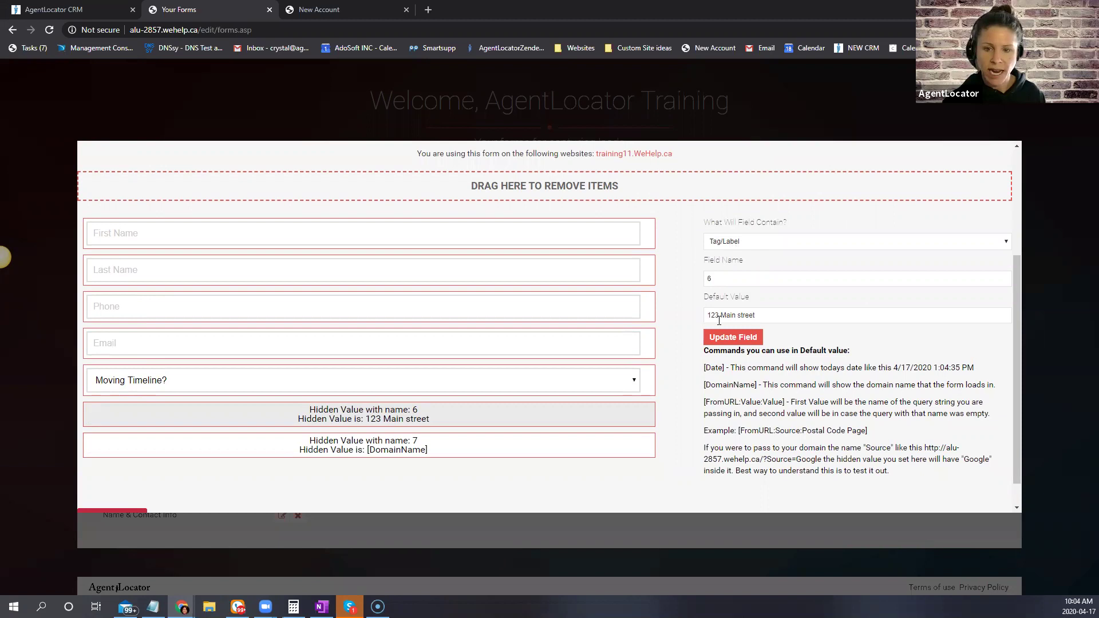
drag(710, 316, 785, 341)
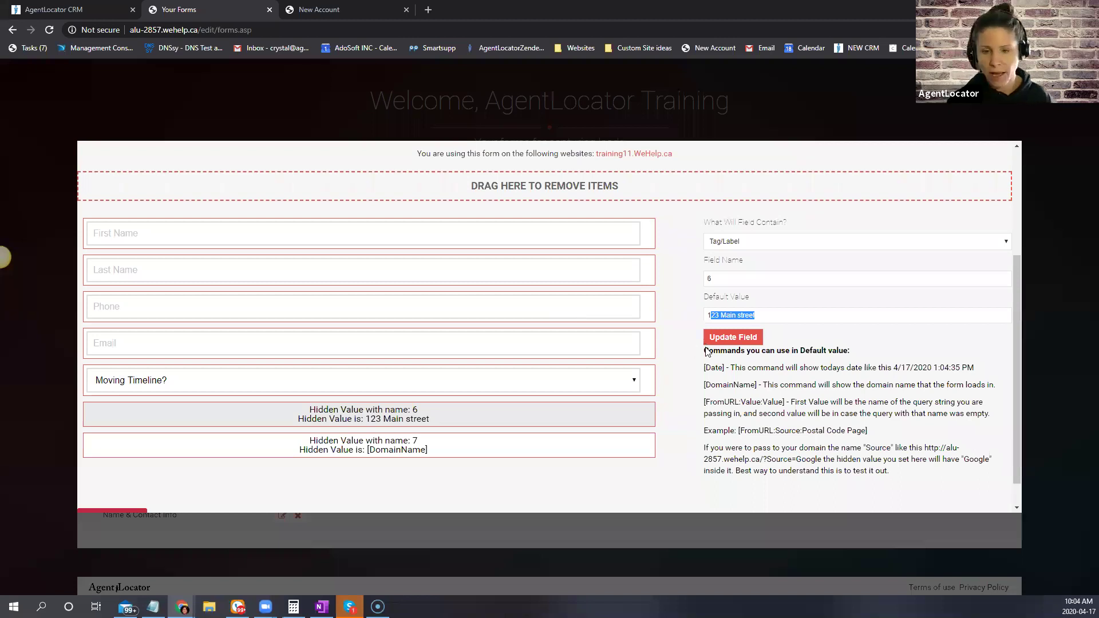
Inspect hidden value 7, a Lead Source field defaulting to [DomainName].
scroll(708, 350, up, 2)
scroll(722, 352, down, 2)
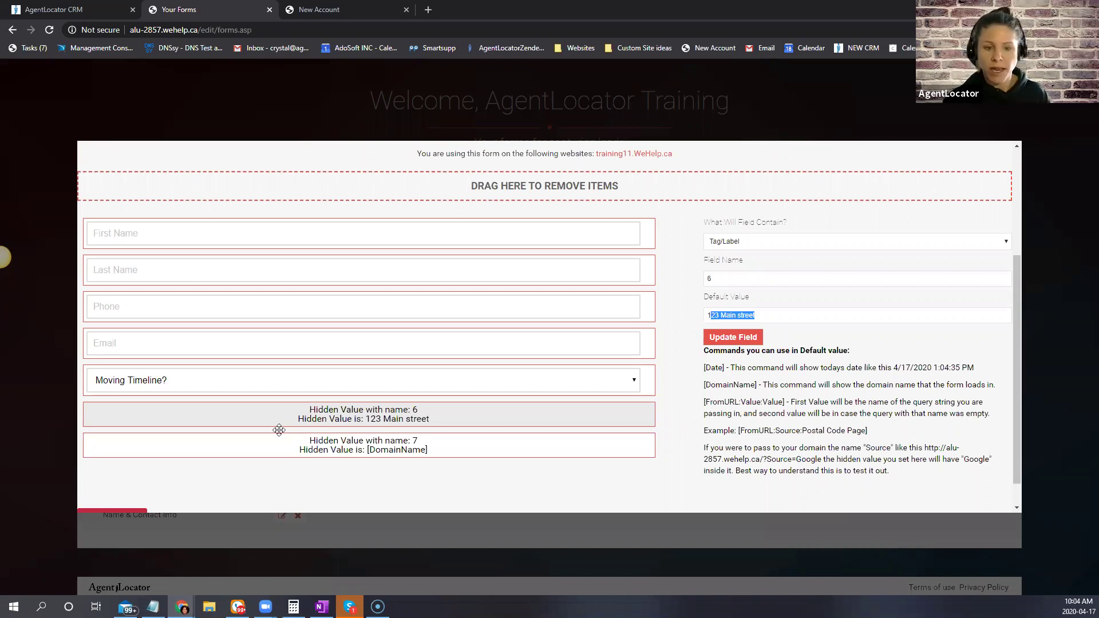
click(353, 451)
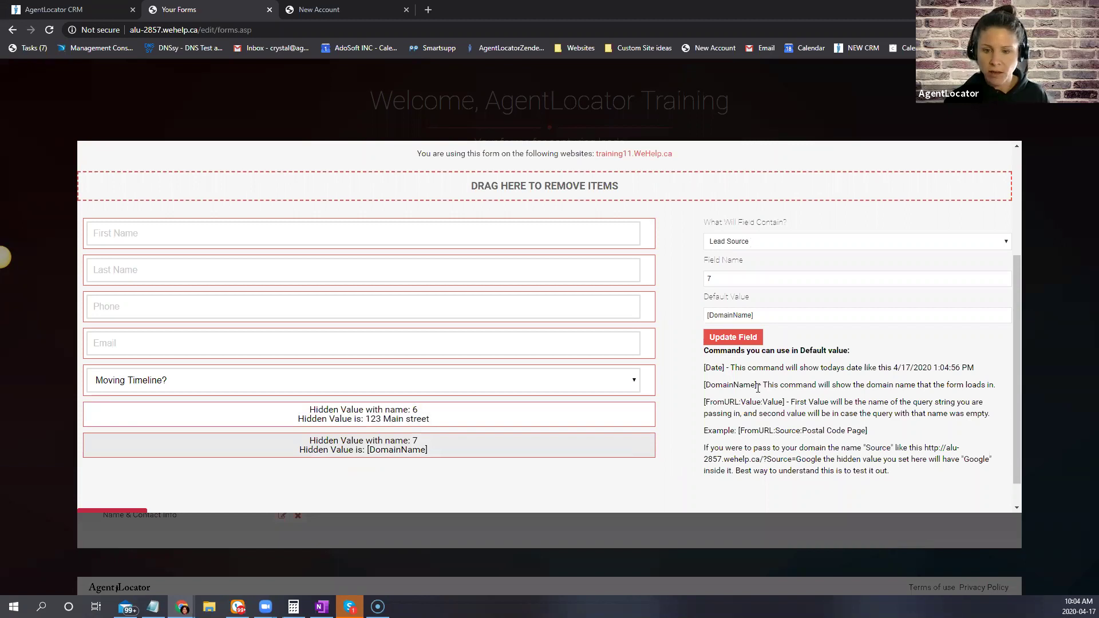
drag(705, 391, 758, 385)
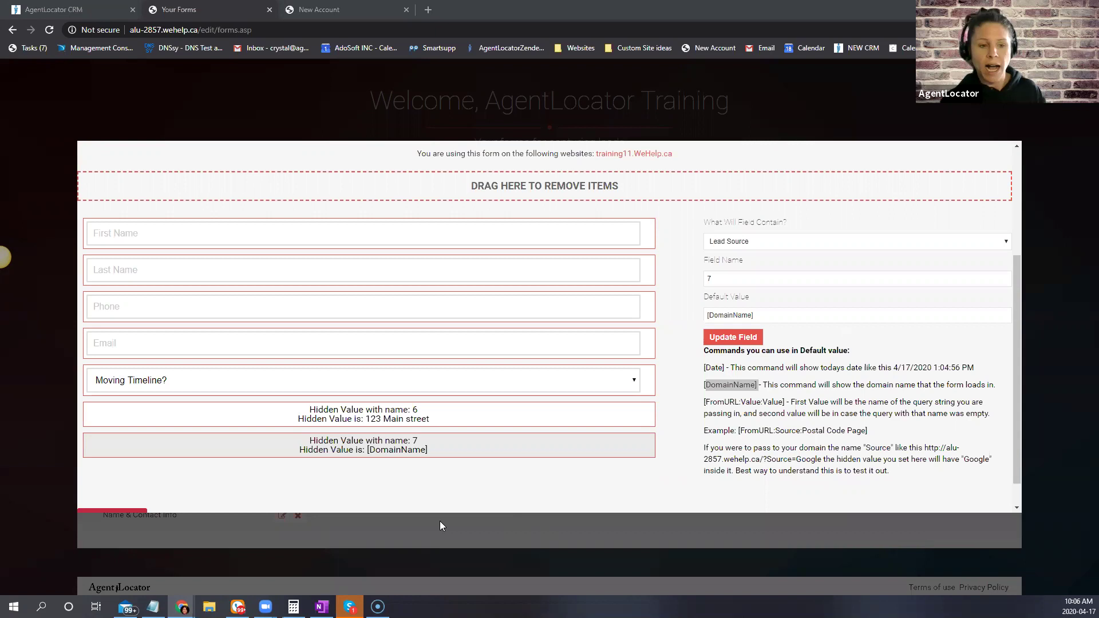
Close the Training Form 1 editor, returning to the forms list.
scroll(604, 467, down, 1)
scroll(942, 163, up, 5)
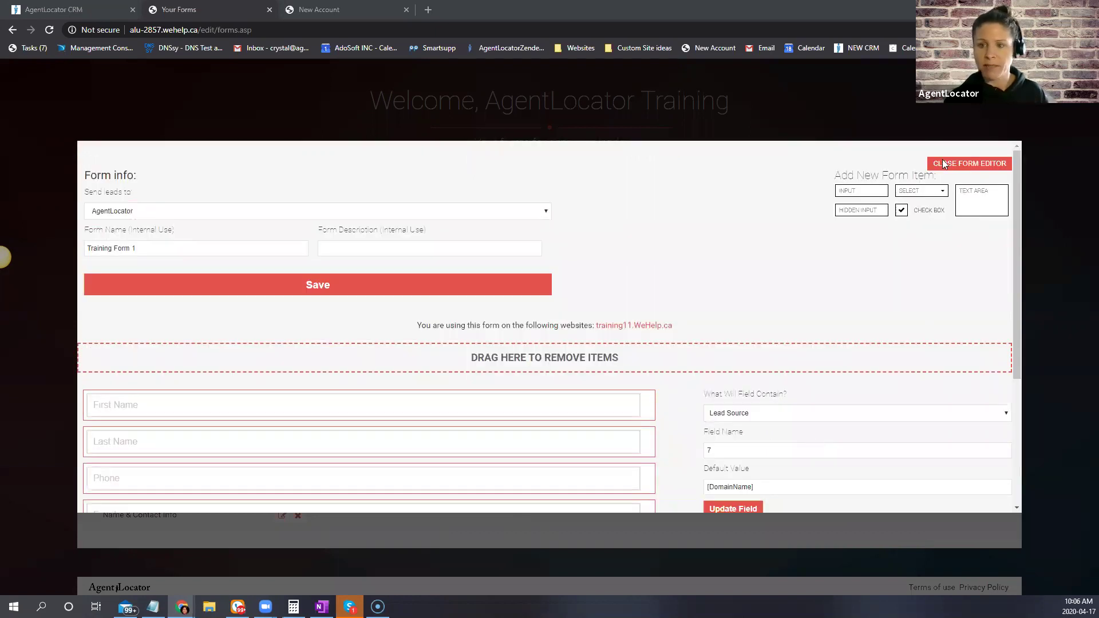
click(967, 167)
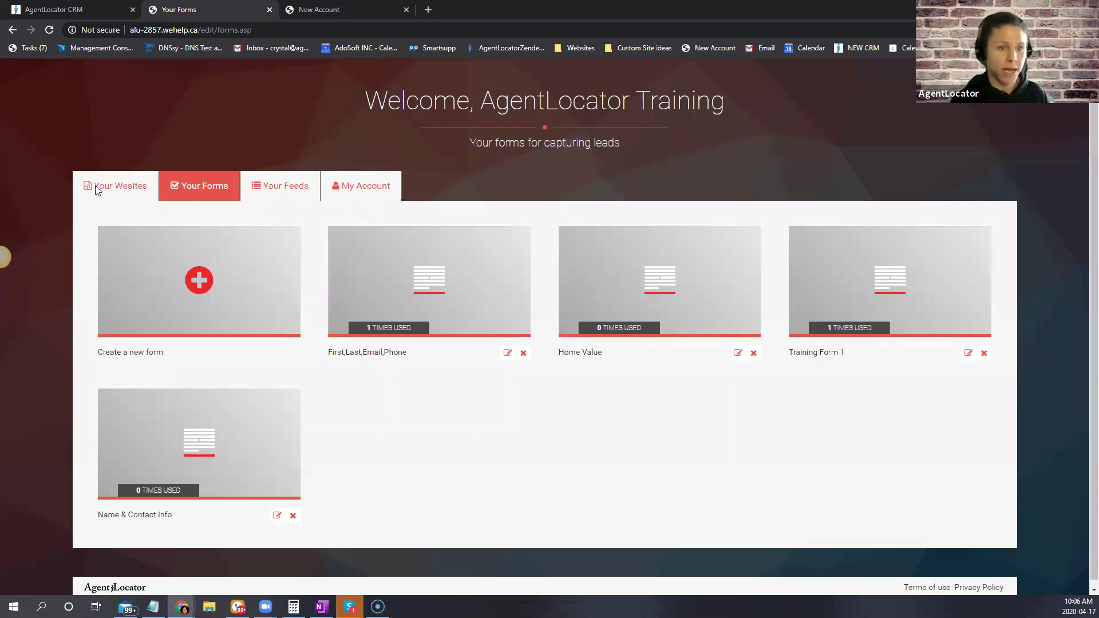
Go to Your Websites and scroll through the landing page design themes.
click(131, 201)
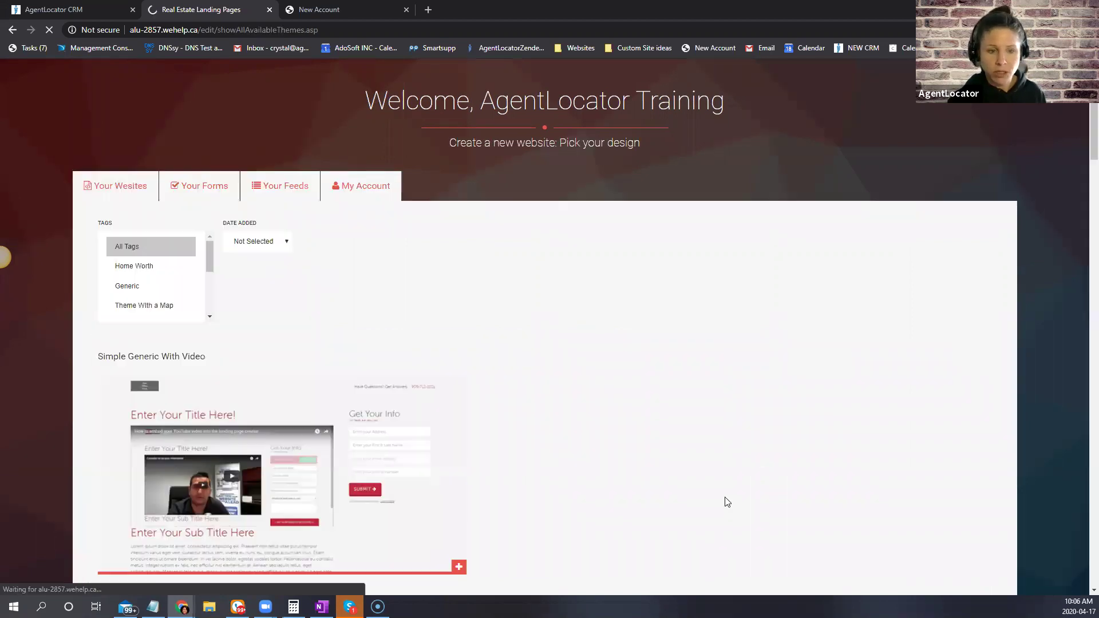
scroll(355, 345, down, 1)
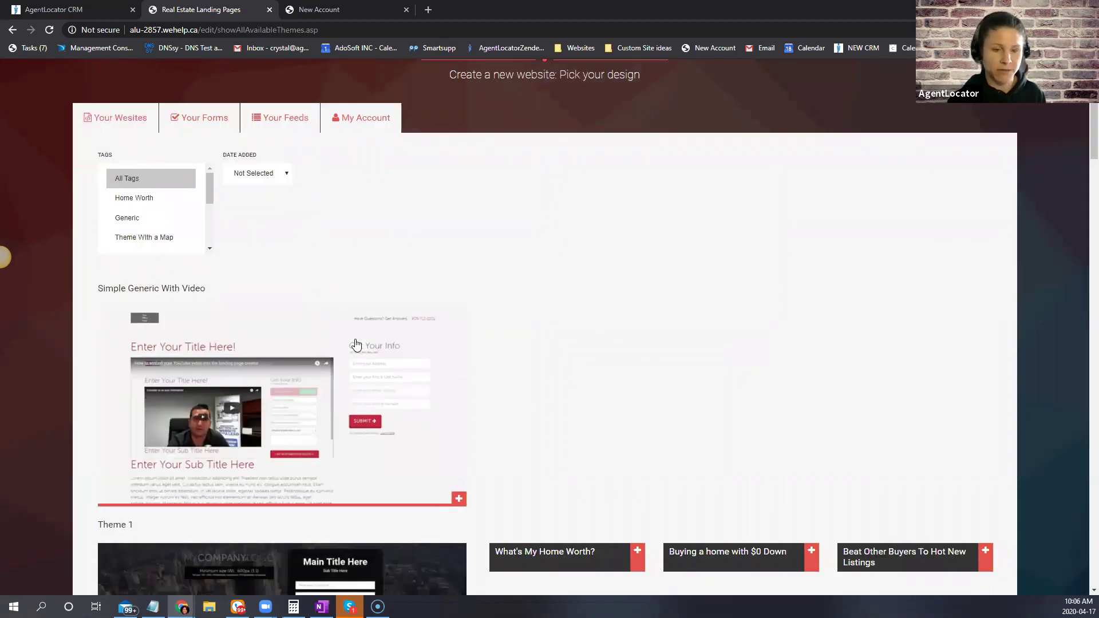
scroll(519, 353, down, 2)
scroll(427, 275, down, 5)
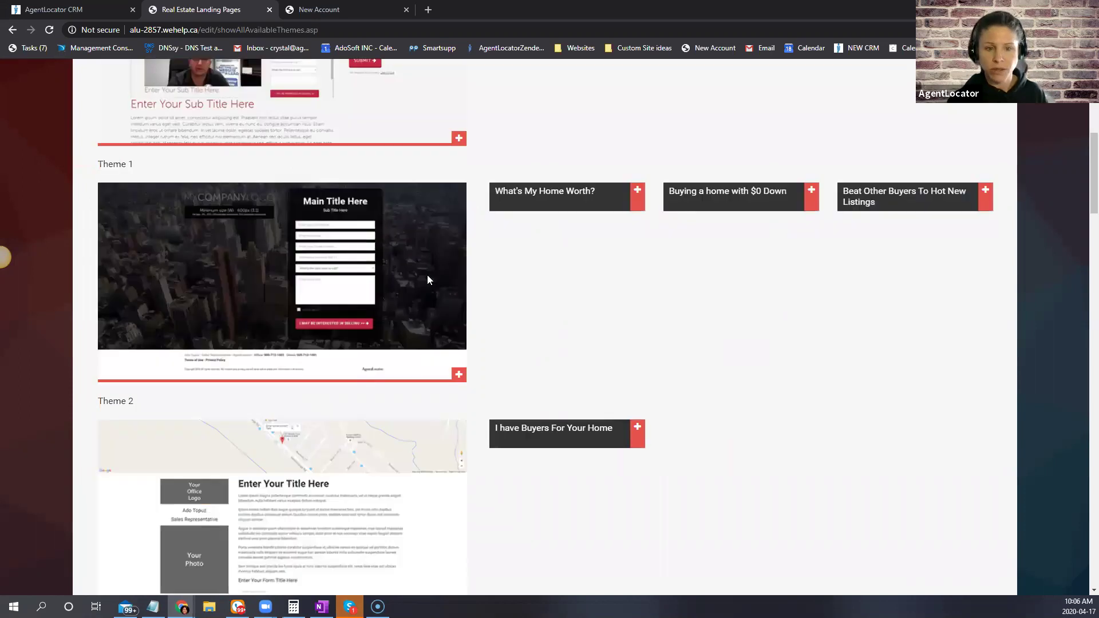
scroll(527, 463, down, 3)
scroll(521, 435, down, 10)
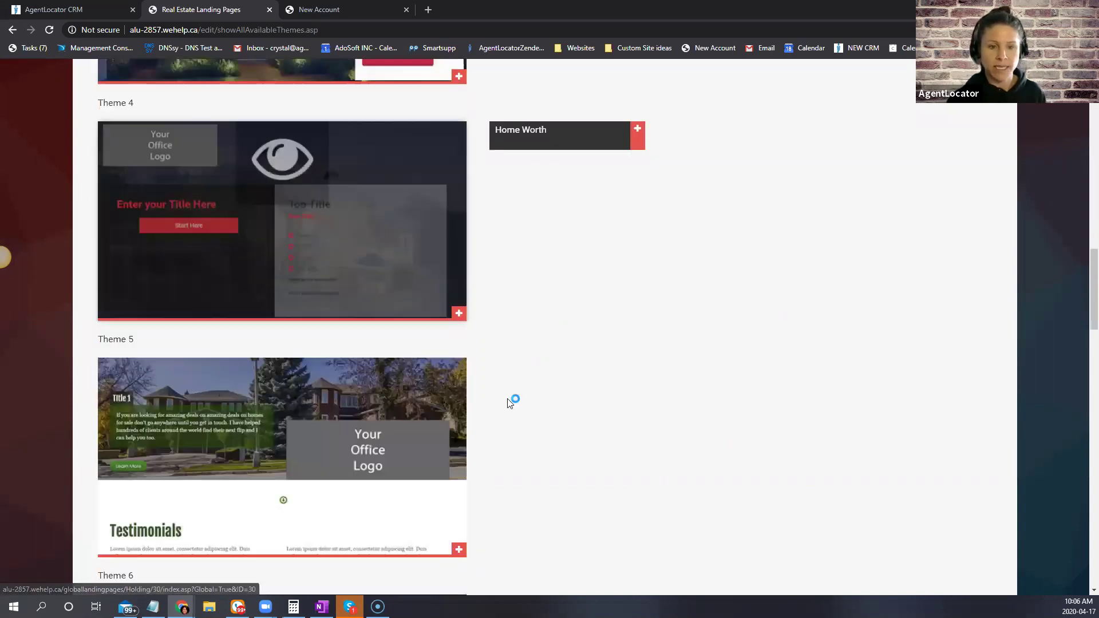
scroll(510, 417, down, 10)
mouse_move(312, 461)
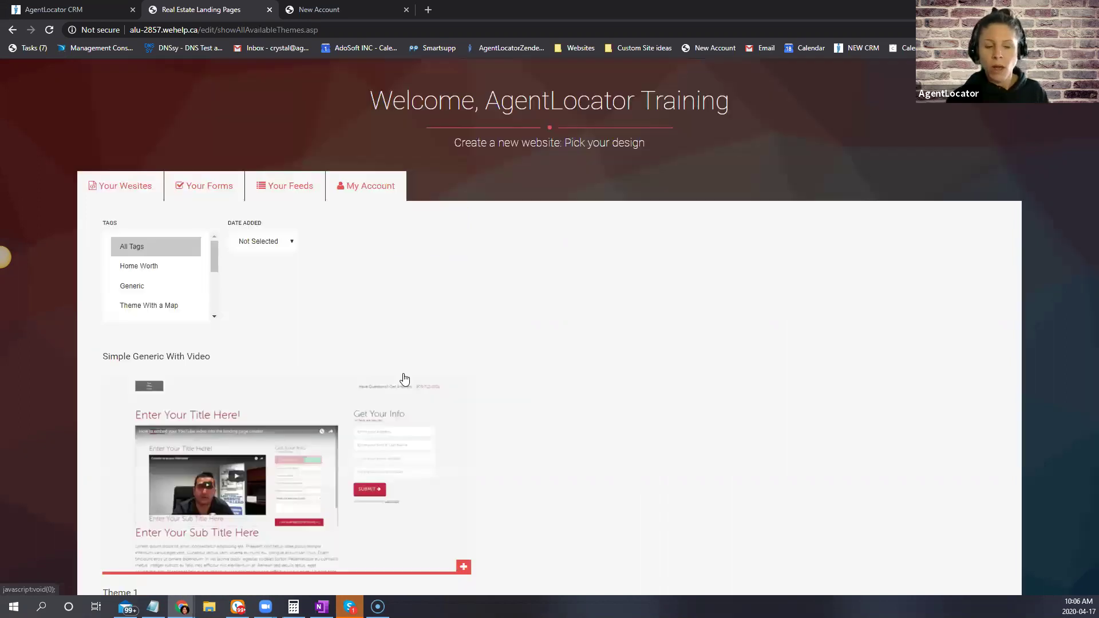
Start a new website, review the WeHelp.ca and custom domain options, then close the dialog.
click(404, 380)
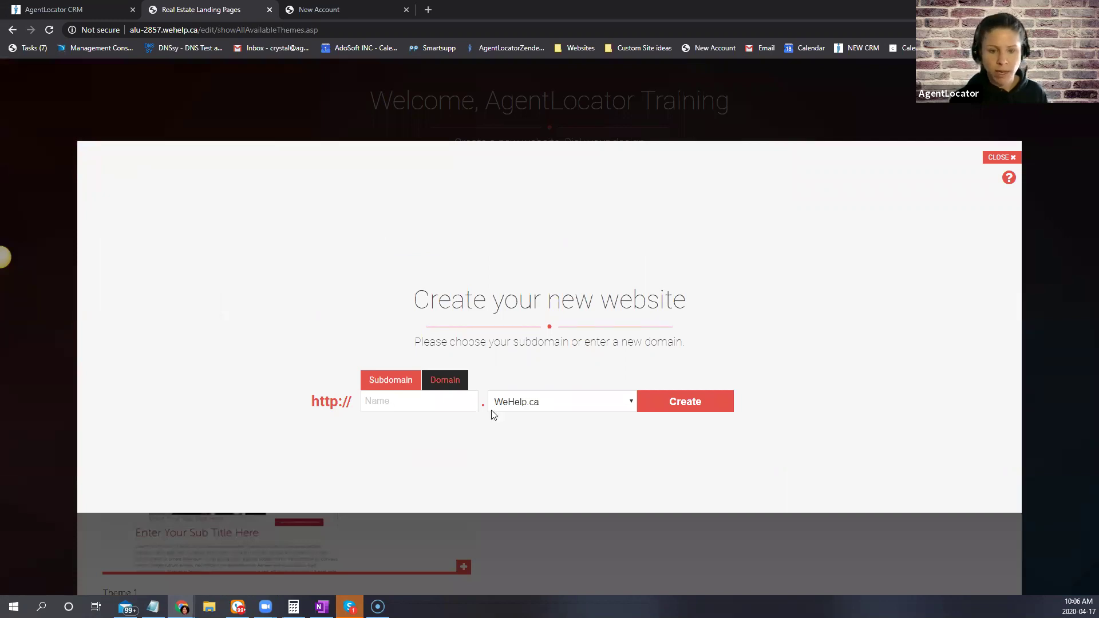
click(531, 412)
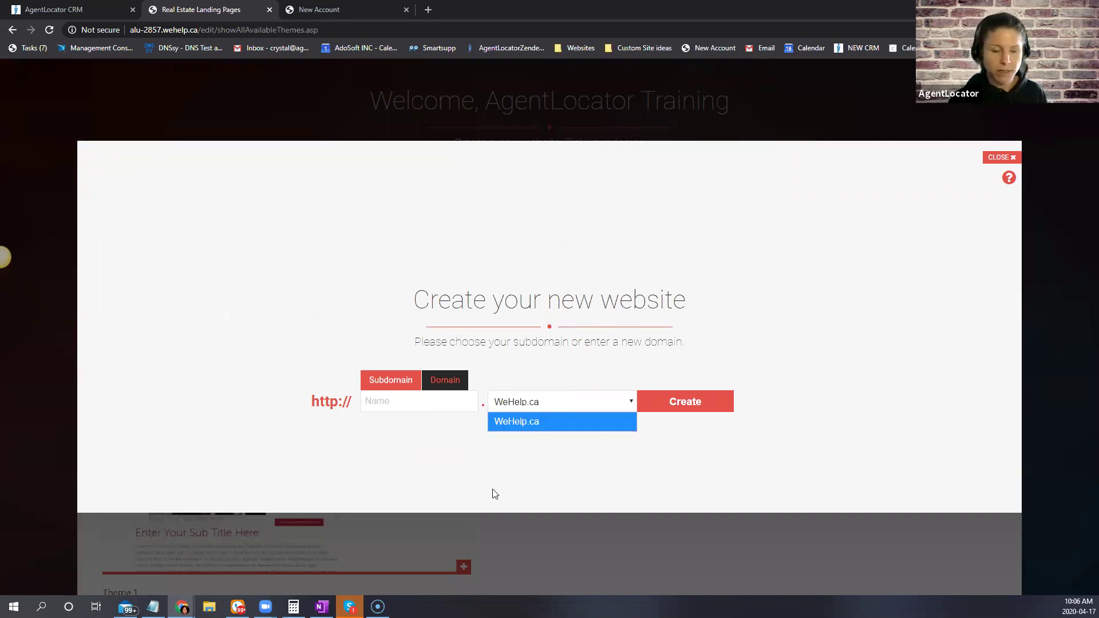
click(412, 401)
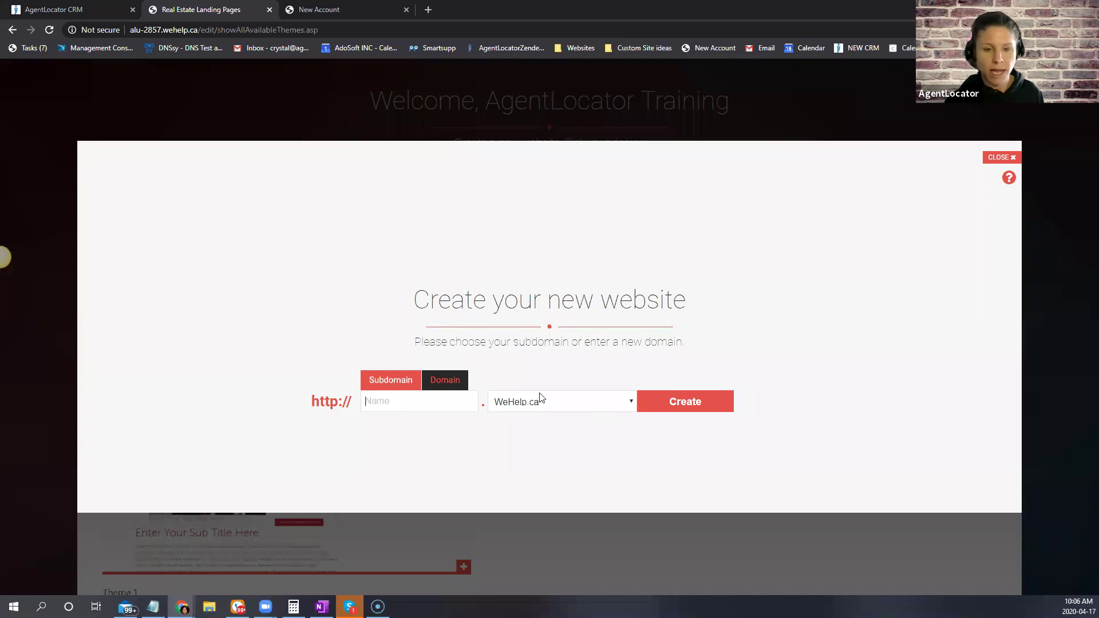
click(444, 380)
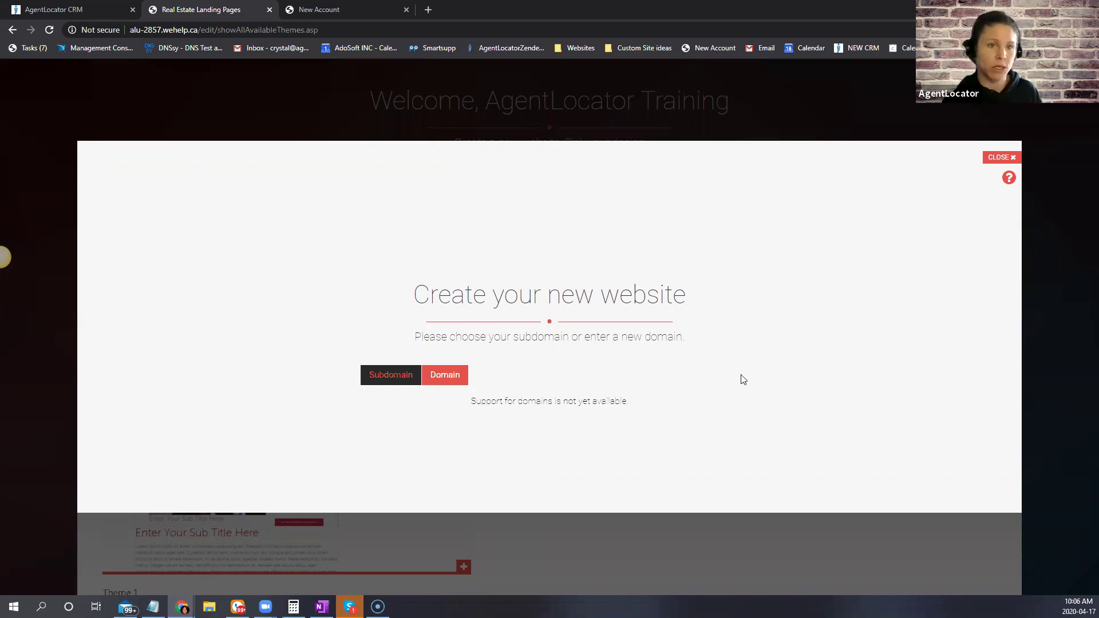
click(999, 158)
scroll(572, 401, down, 1)
scroll(515, 344, up, 1)
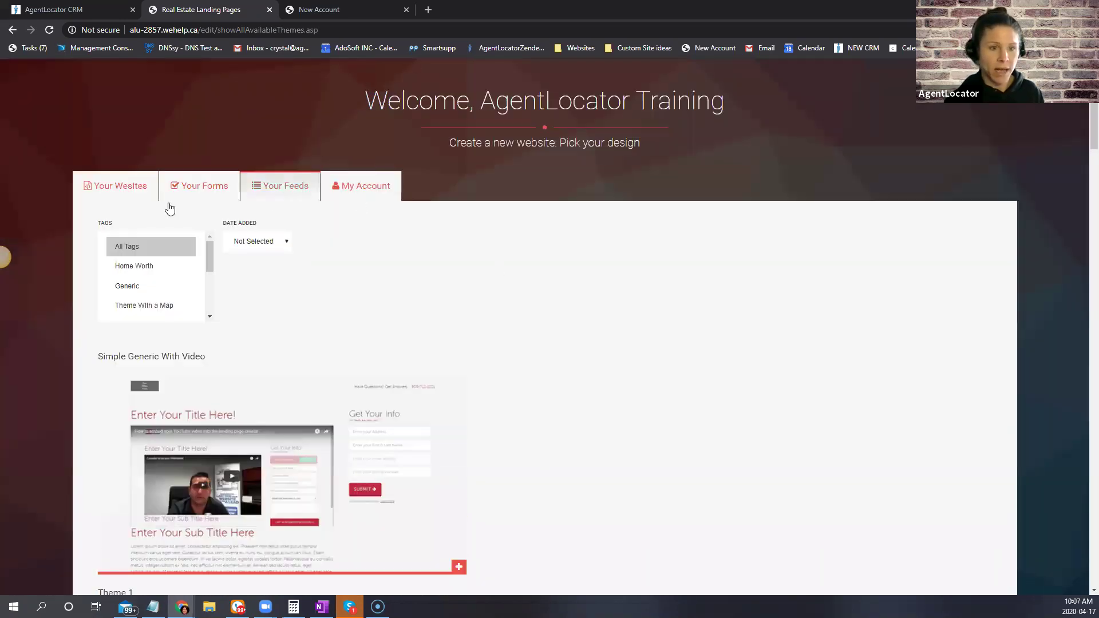
Open training11.WeHelp.ca in the editor and recolour the 123 Main Street heading blue.
click(117, 186)
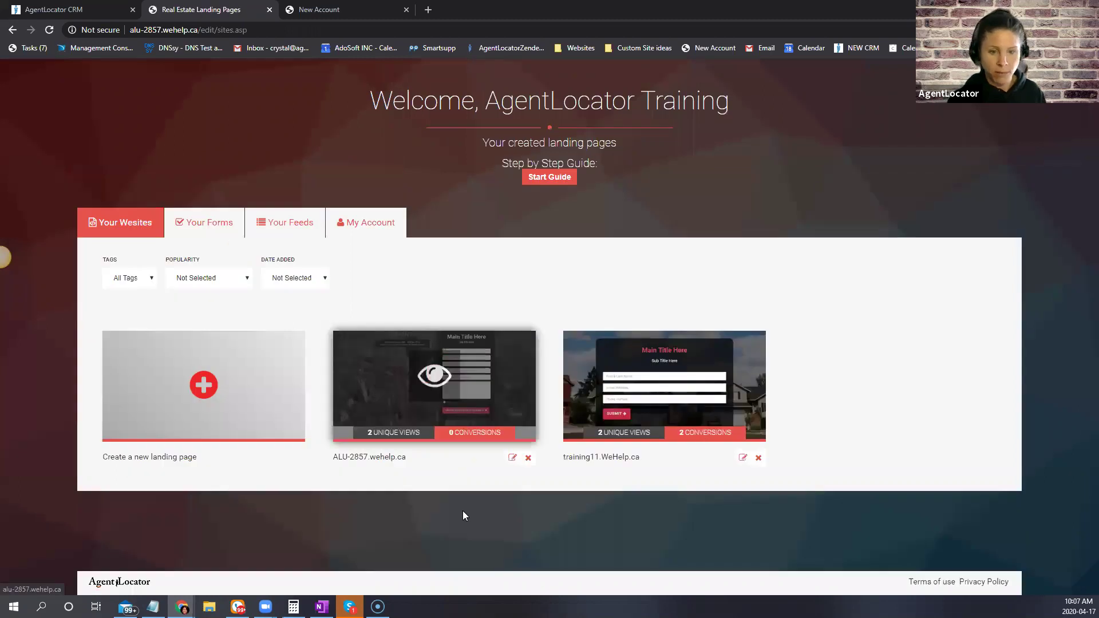
click(742, 457)
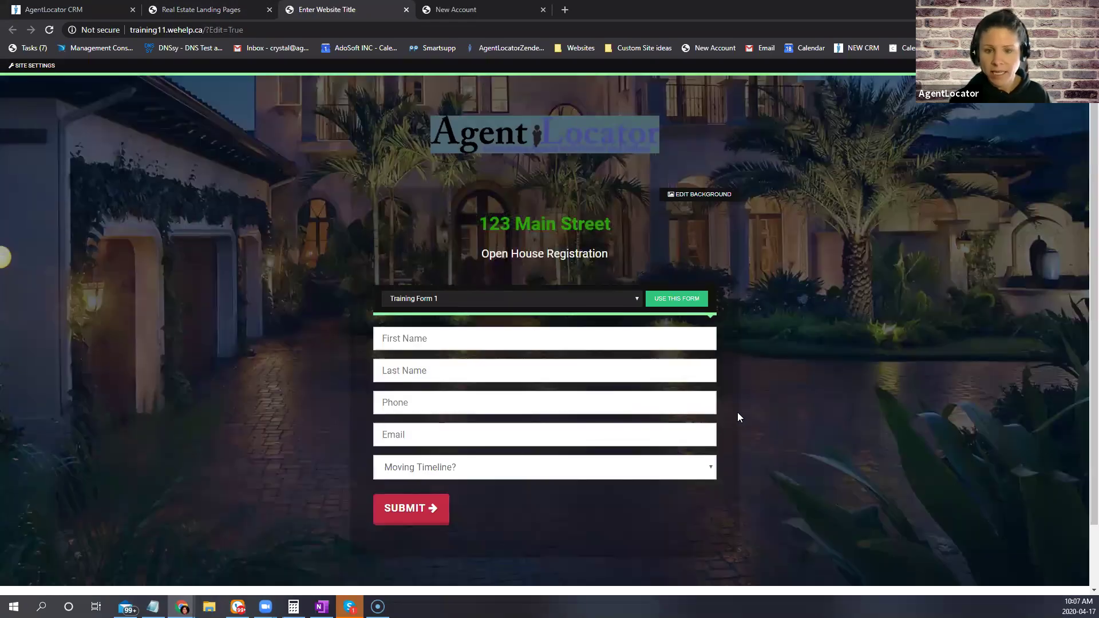
click(539, 231)
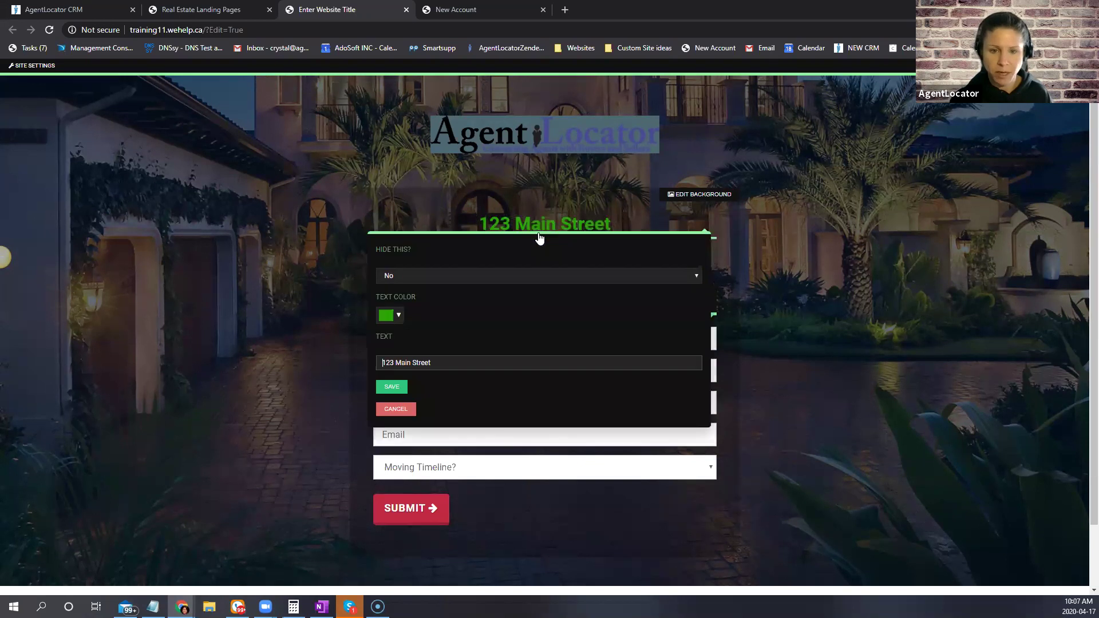
triple_click(375, 367)
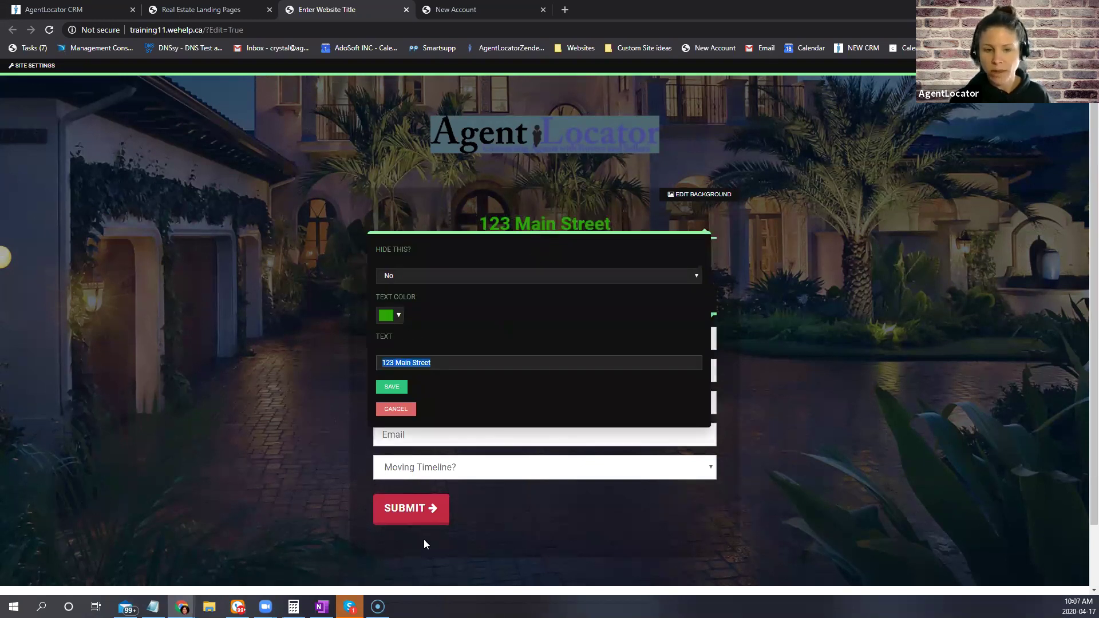
click(397, 315)
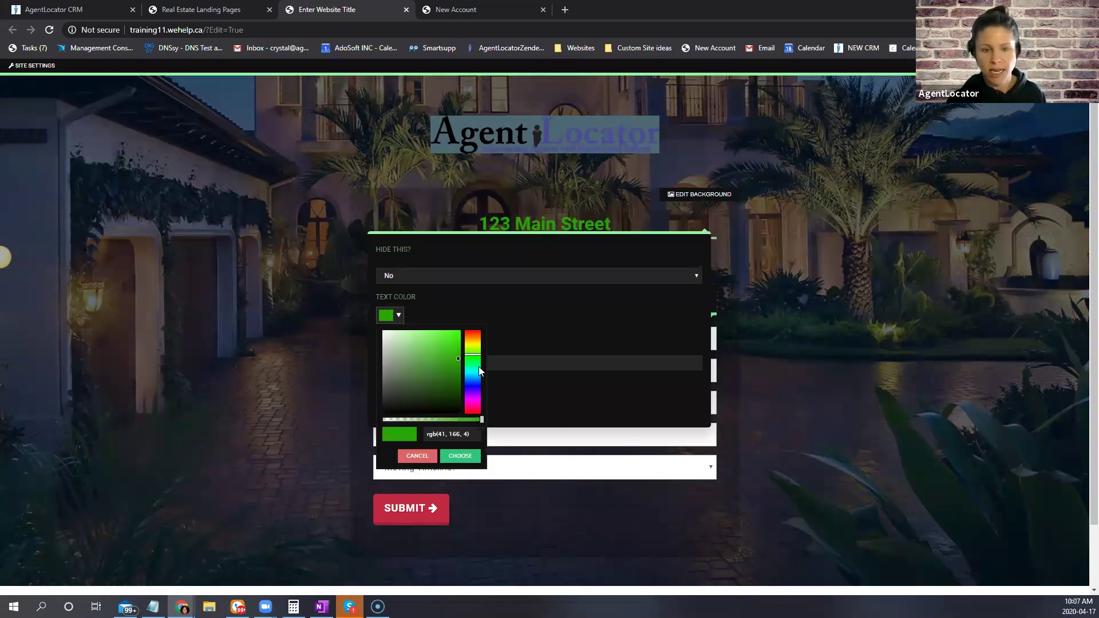
click(469, 381)
click(457, 456)
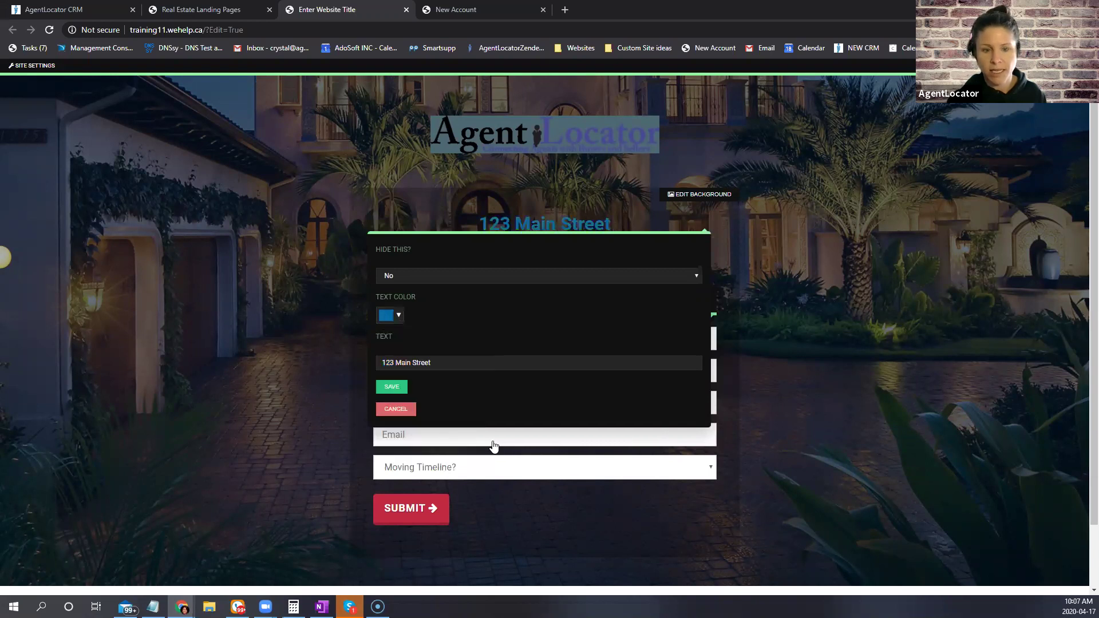
click(392, 387)
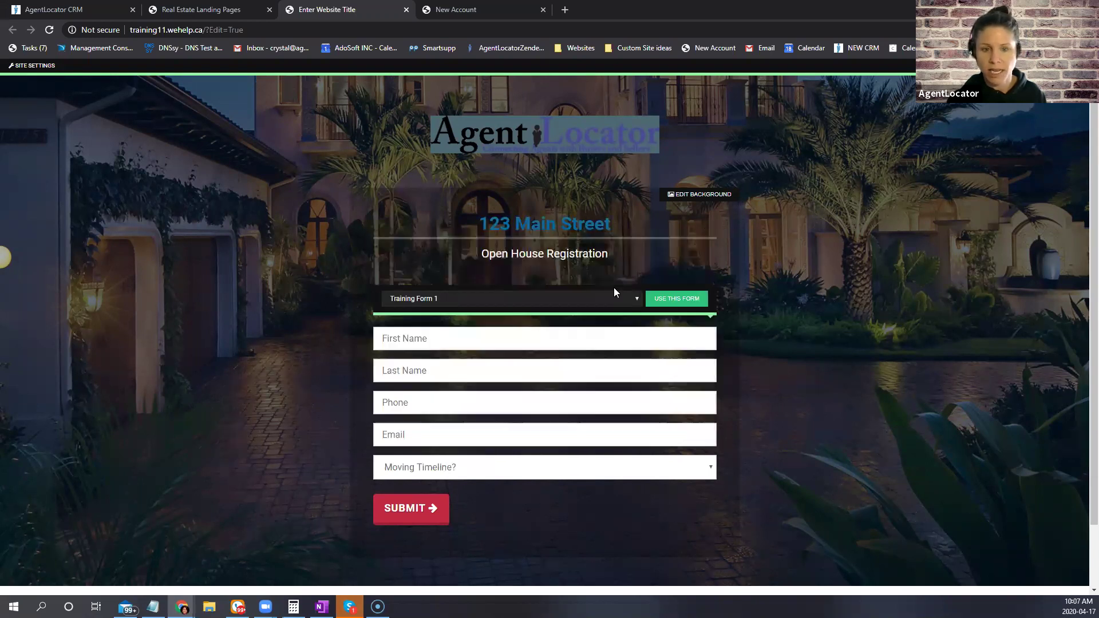
click(521, 255)
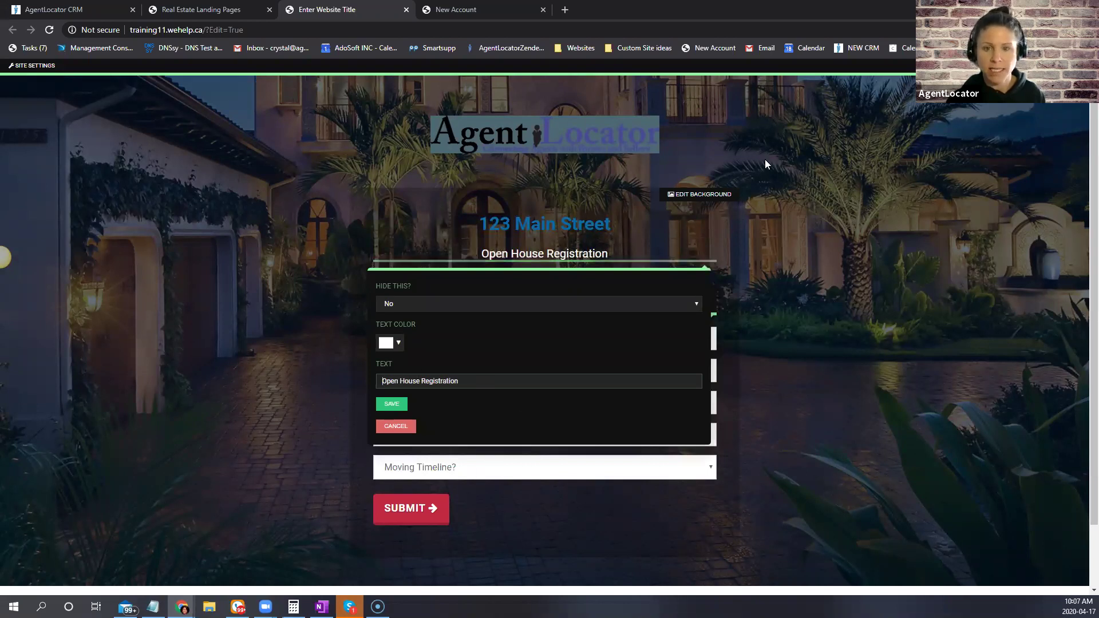
Cancel the background and subtitle editors unchanged, then select Training Form 1 as the page's form.
click(674, 199)
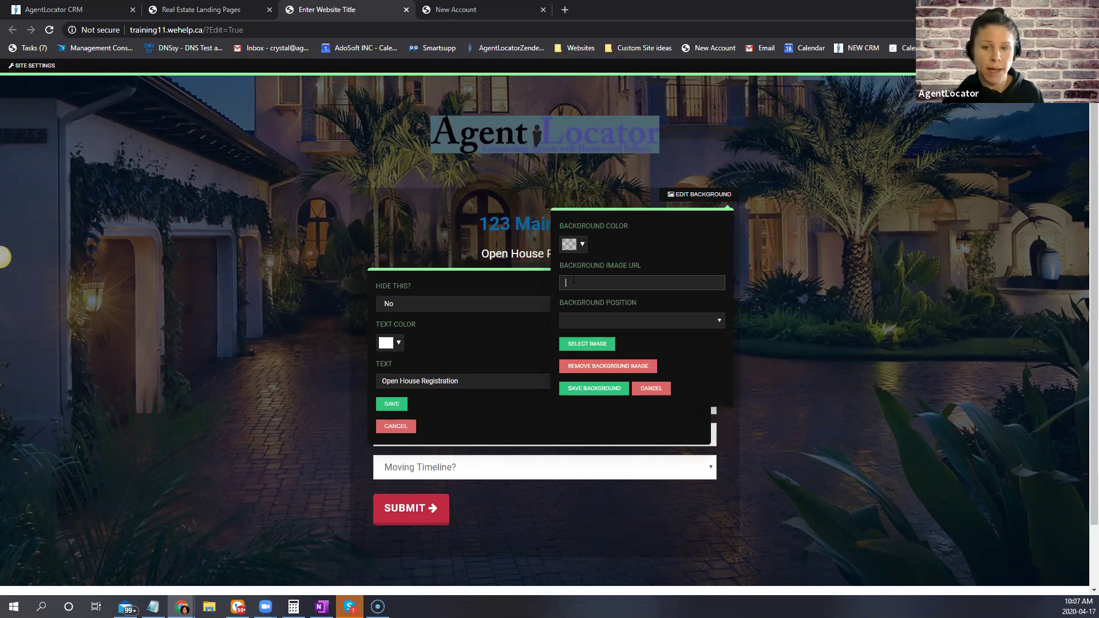
click(571, 245)
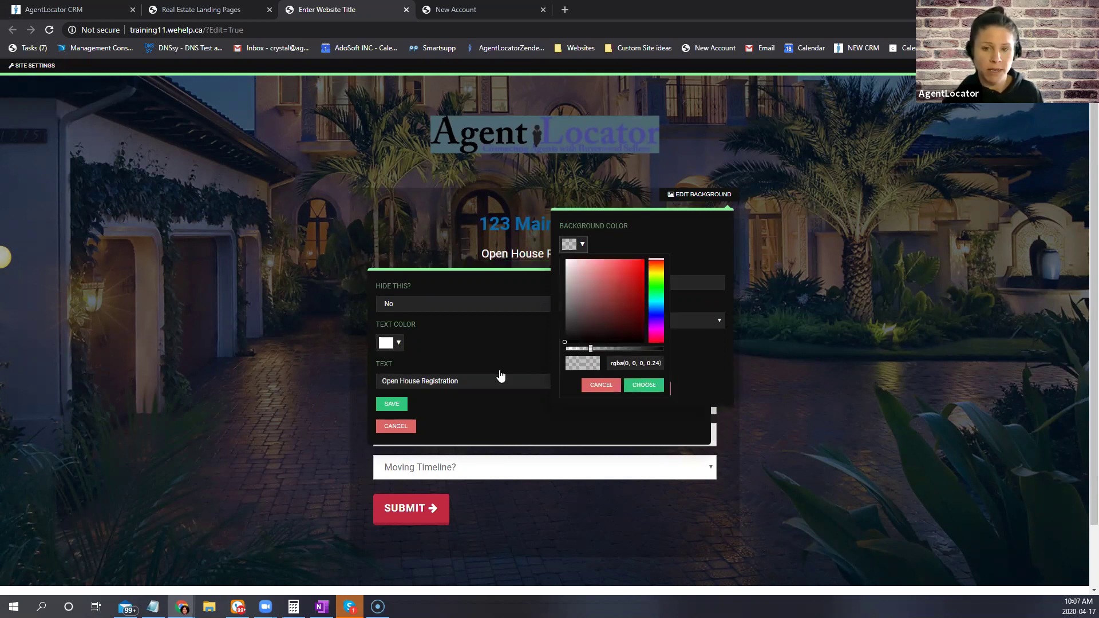
click(674, 328)
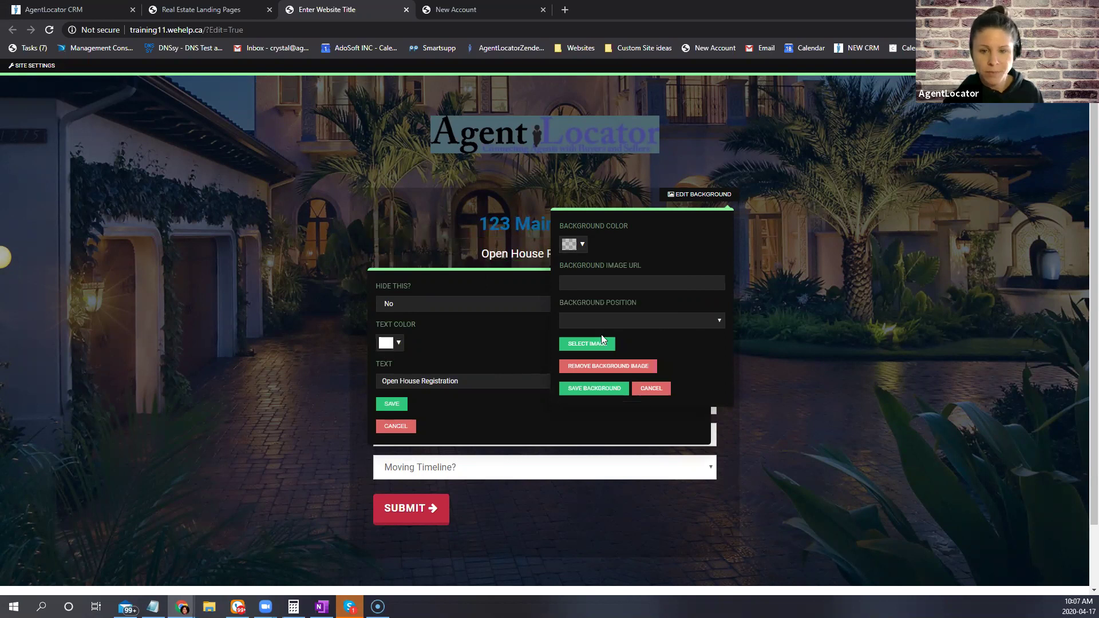
click(612, 443)
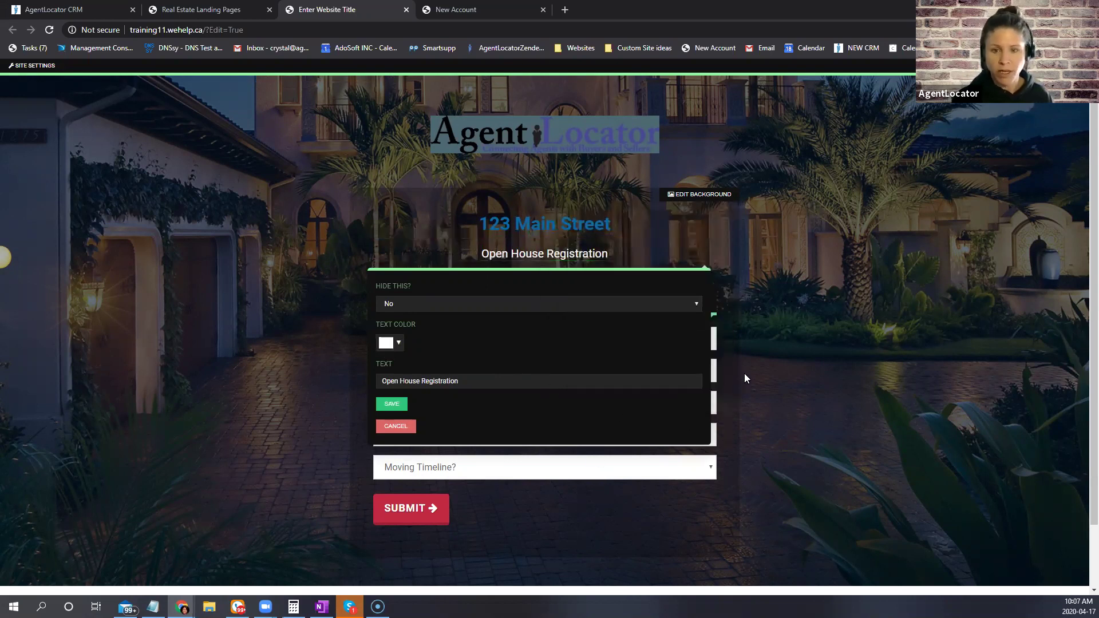
click(395, 426)
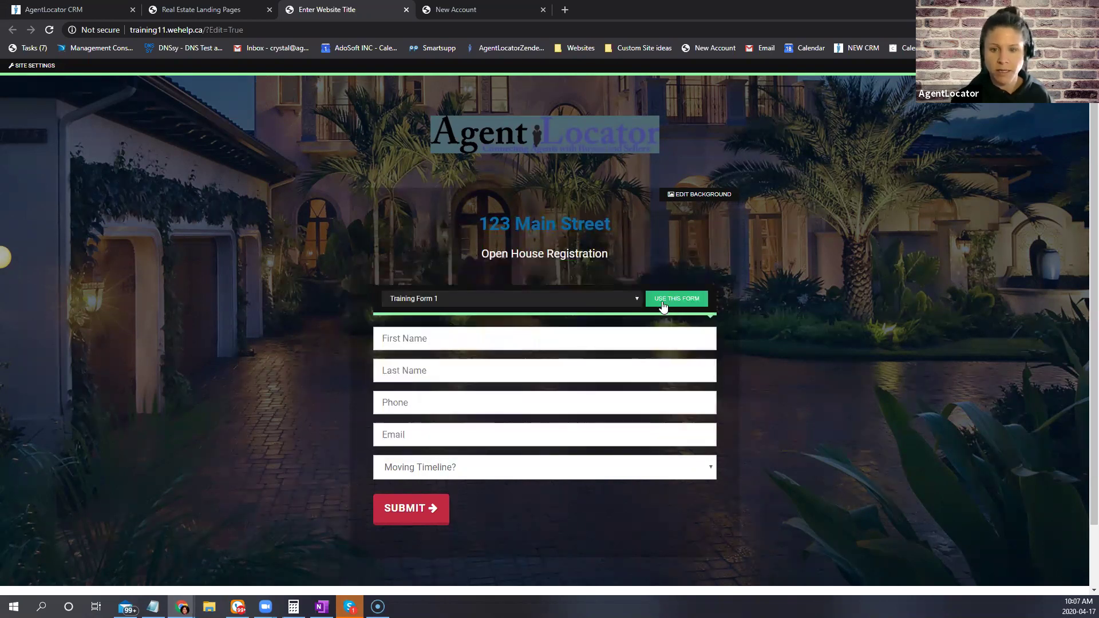
click(633, 297)
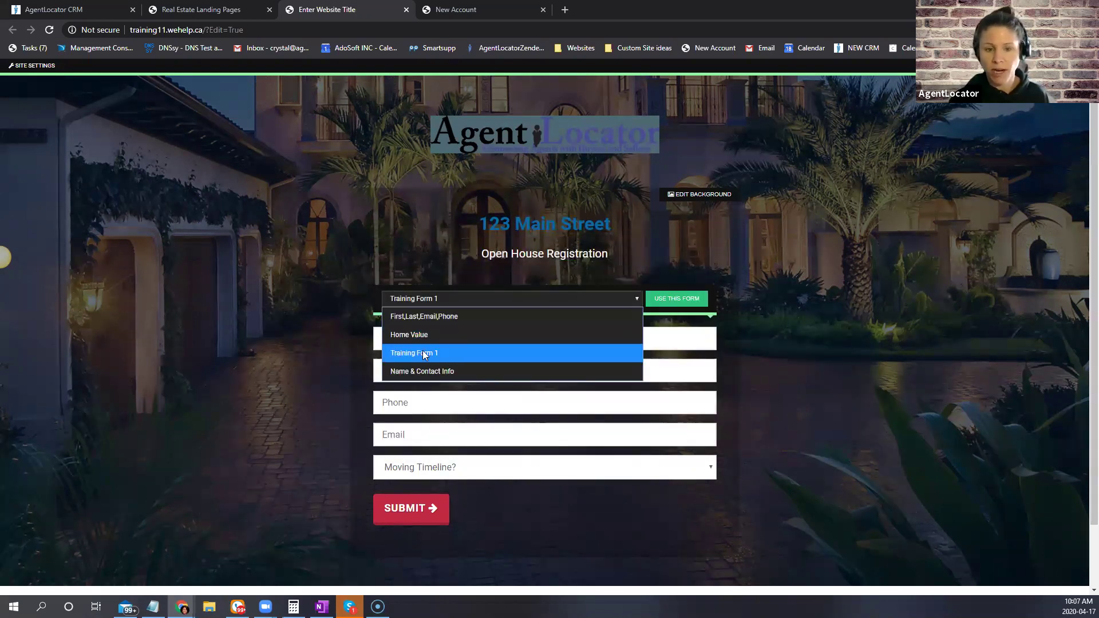
click(667, 298)
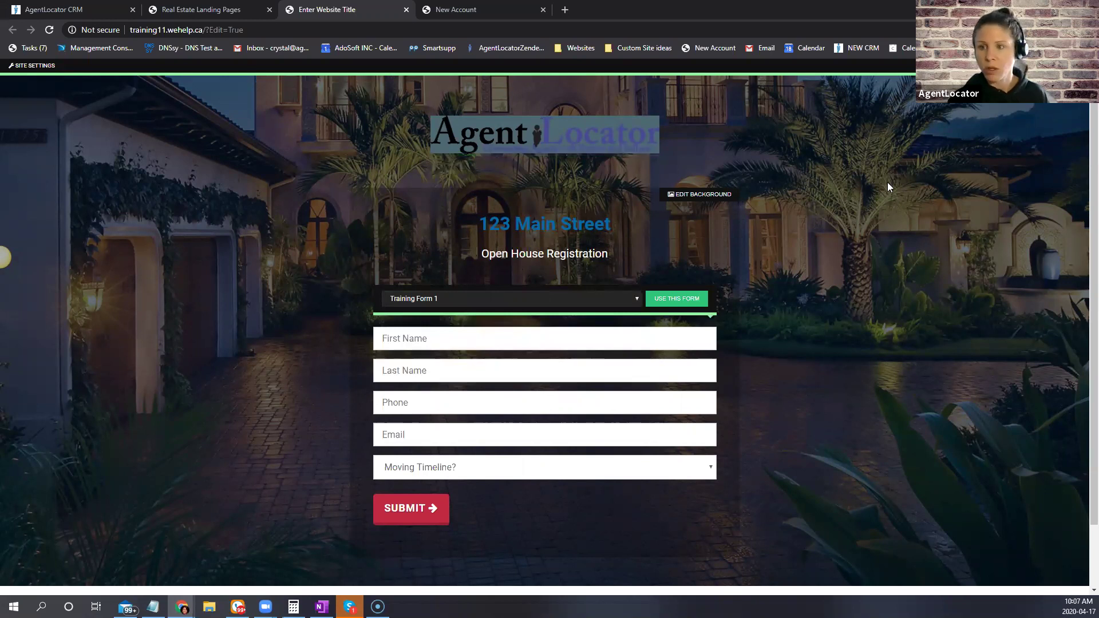
Check Your Uploaded Images in the background gallery (0 files), then go back to the landing page editor.
click(951, 144)
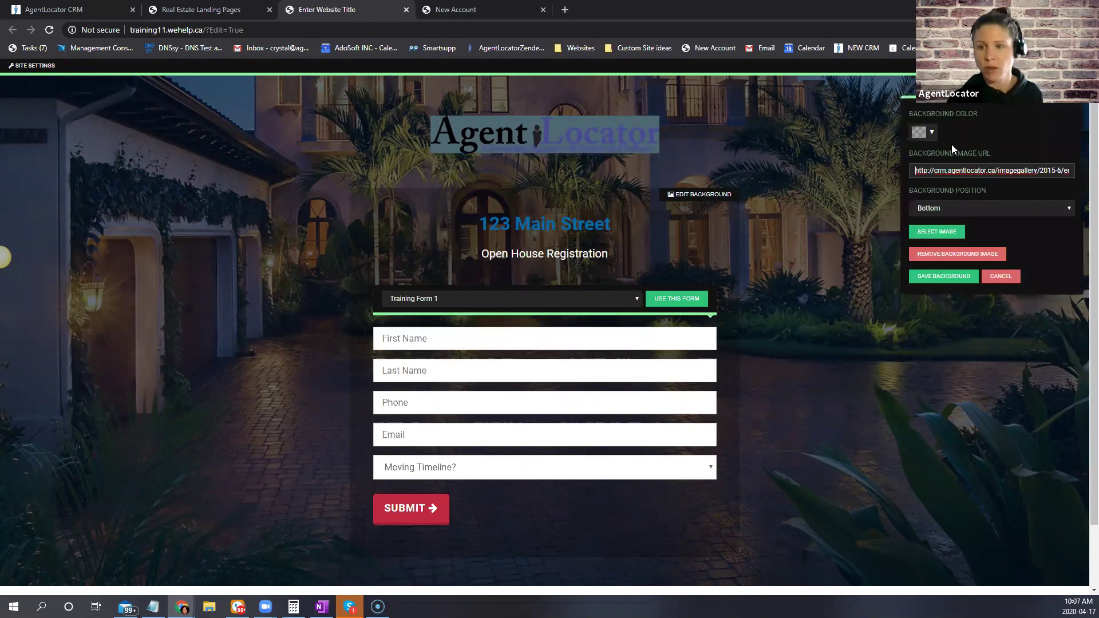
click(938, 232)
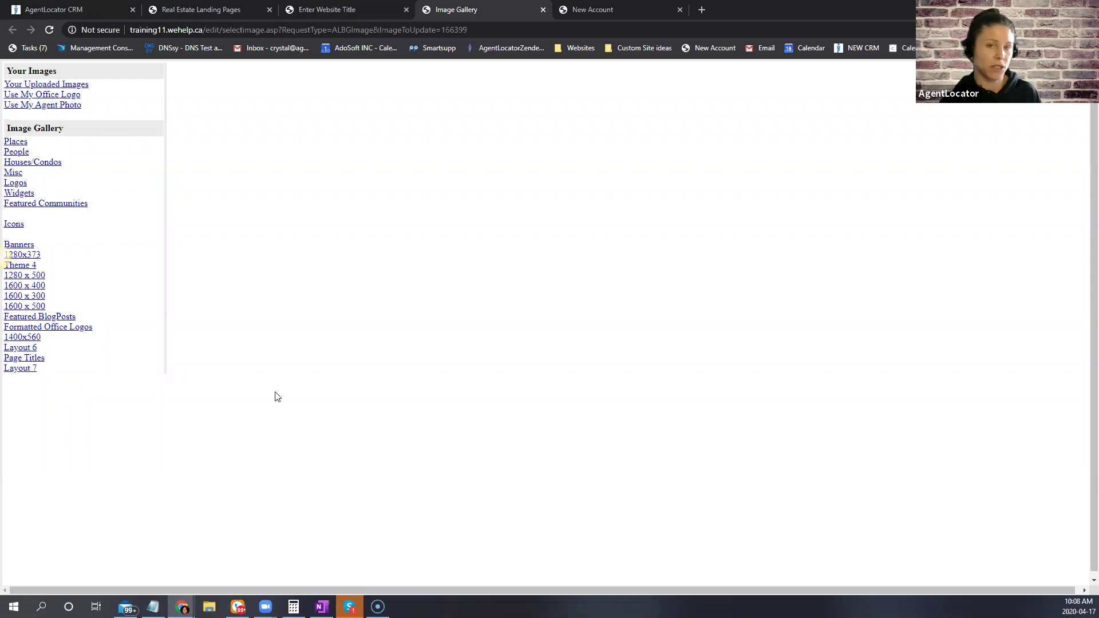
click(70, 84)
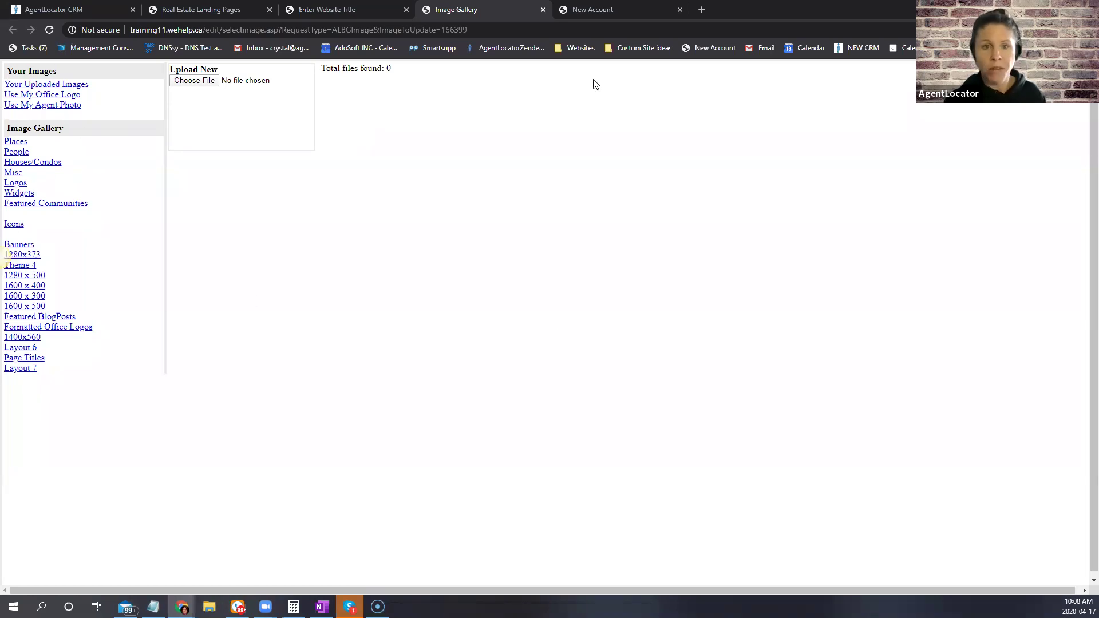
click(592, 10)
click(457, 10)
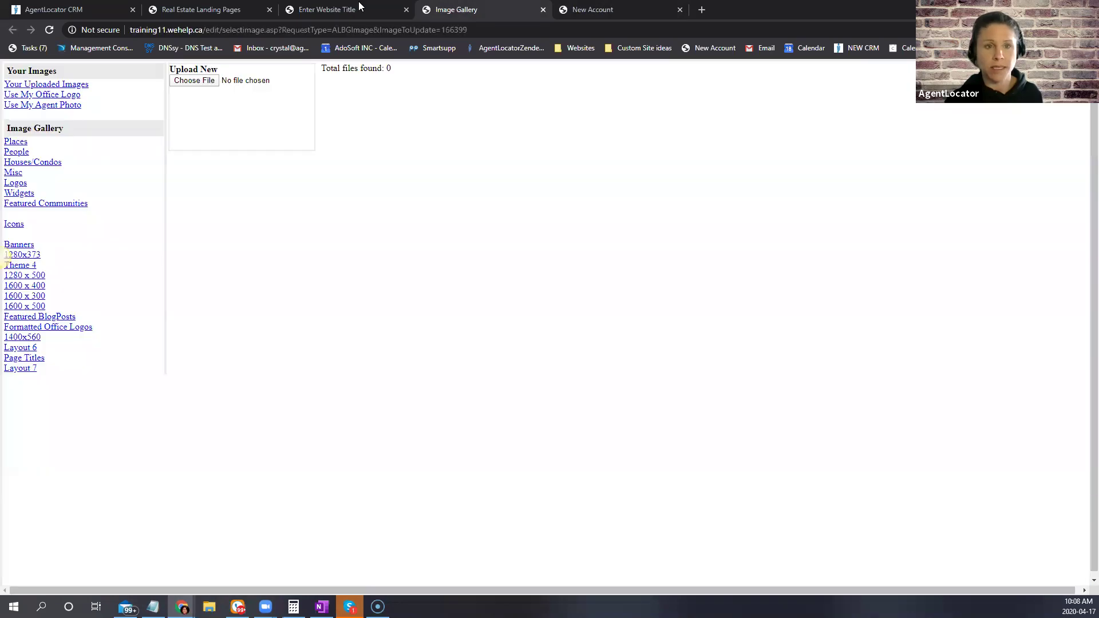
click(360, 9)
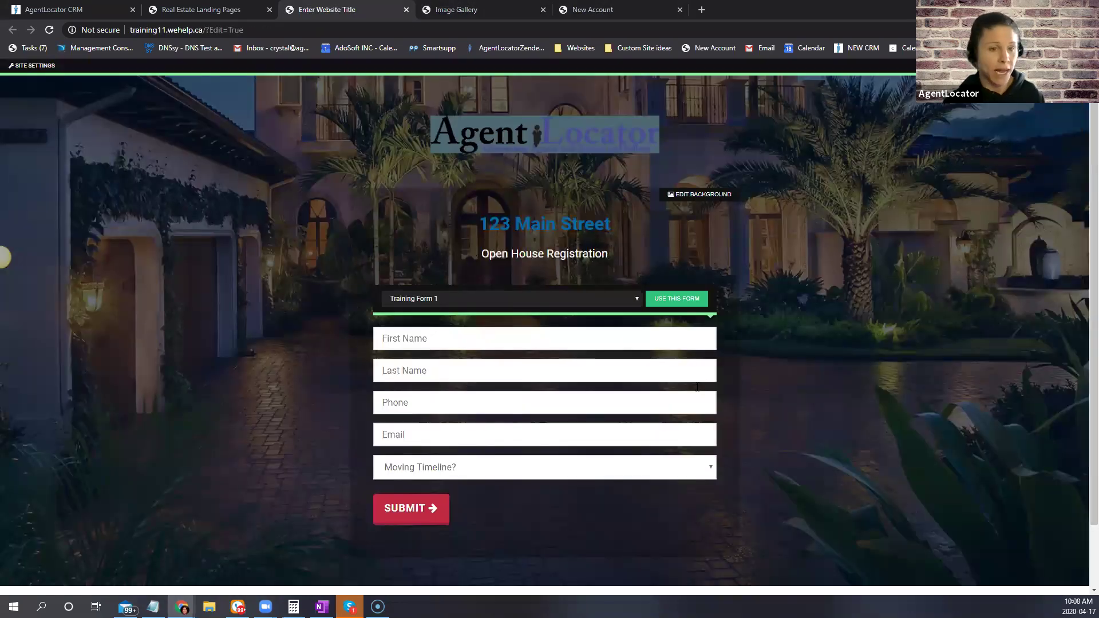
Scroll the open-house page to its footer, then switch to the CRM leads list showing 116 leads.
scroll(633, 521, down, 2)
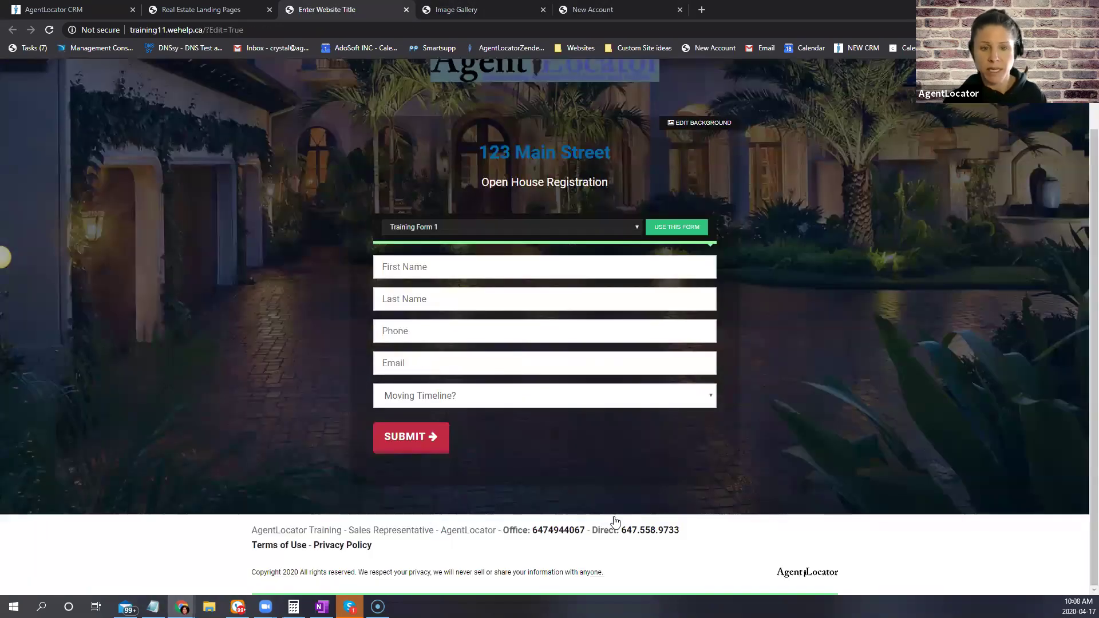
scroll(601, 517, up, 2)
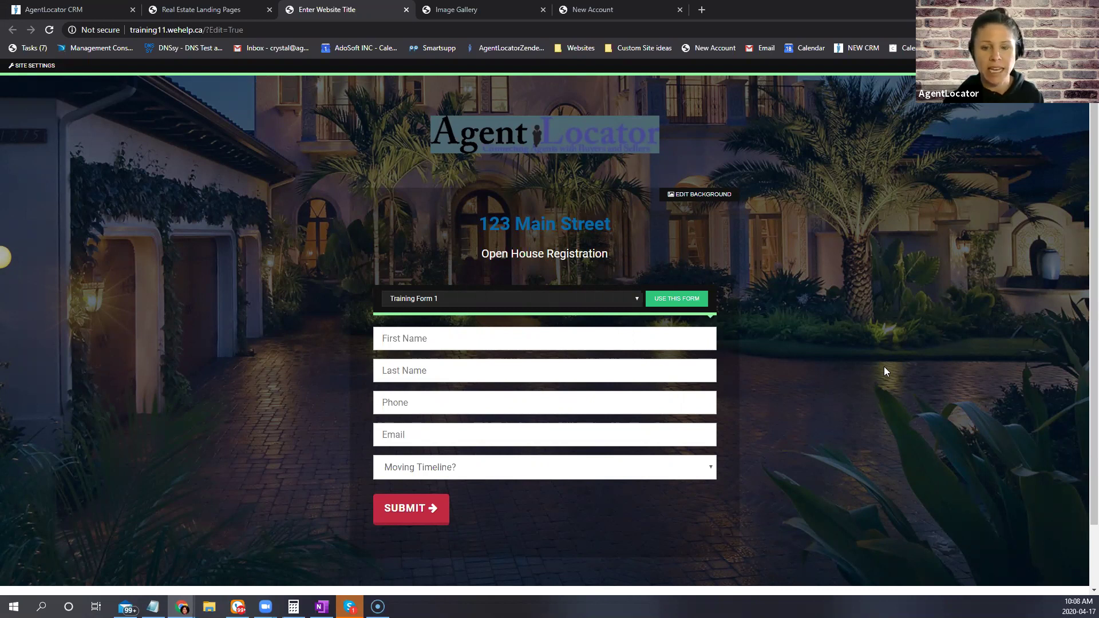
scroll(883, 366, down, 1)
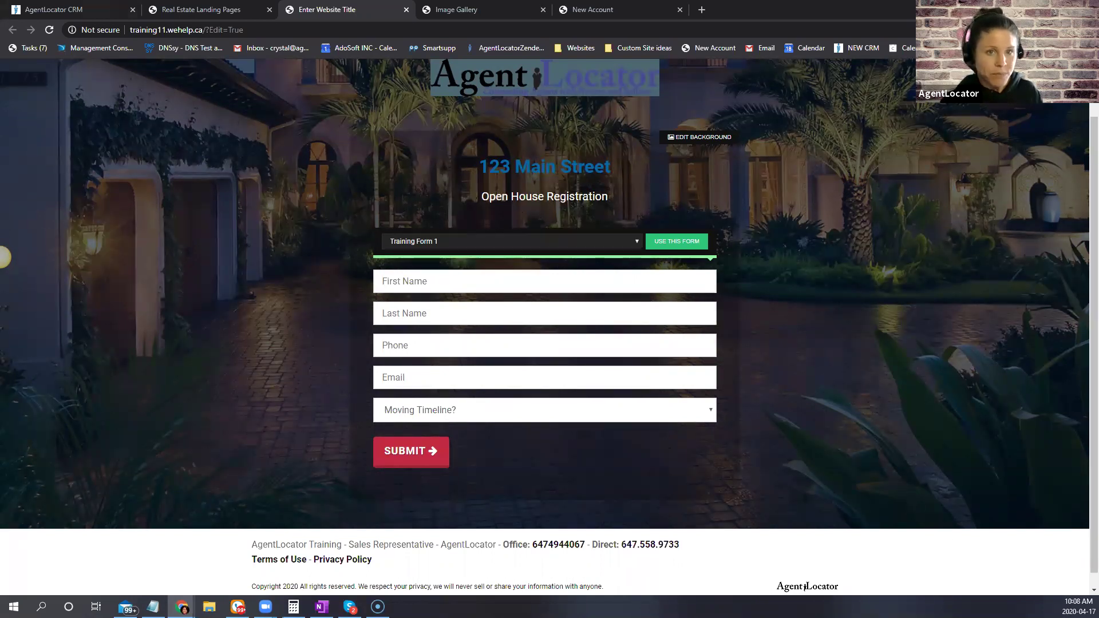
click(57, 8)
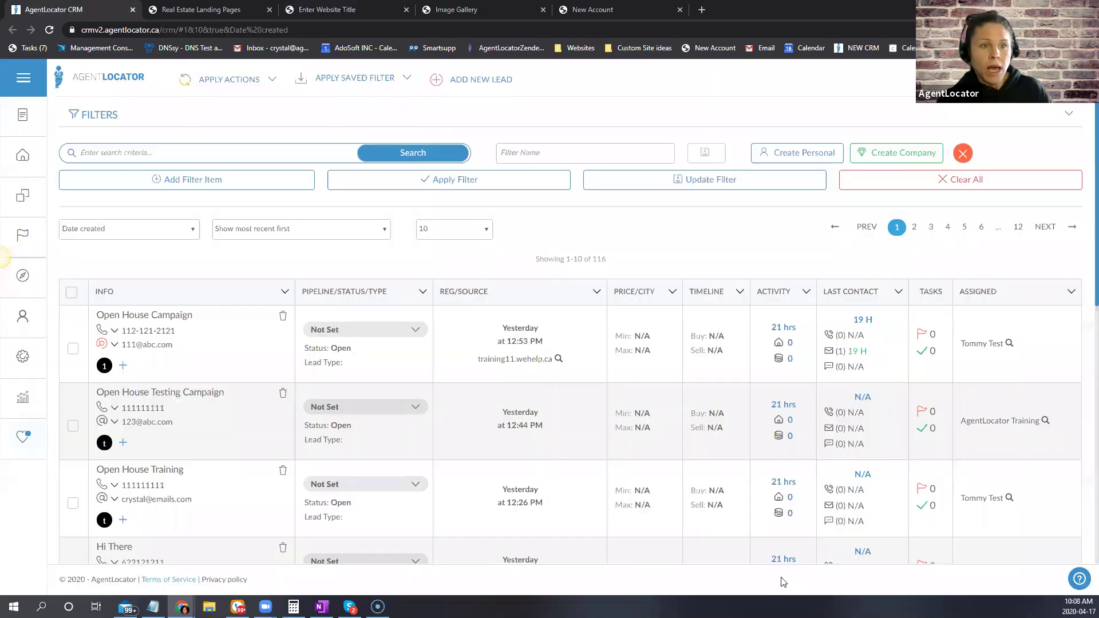
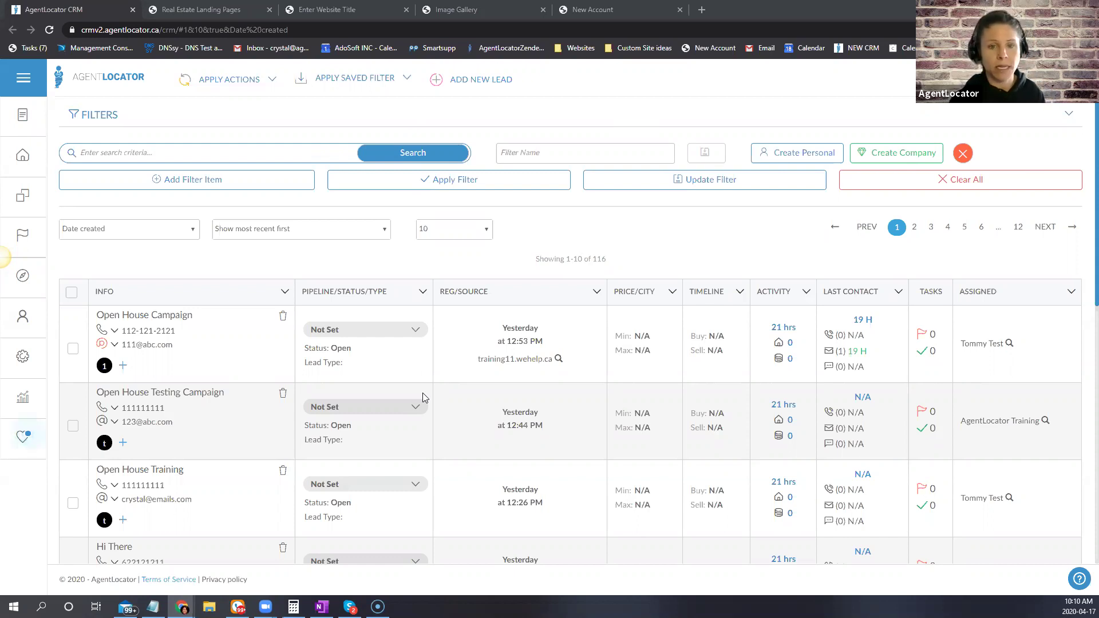
Add a Buying Home Type filter set to Condo Apt and apply it, leaving 22 leads.
click(181, 187)
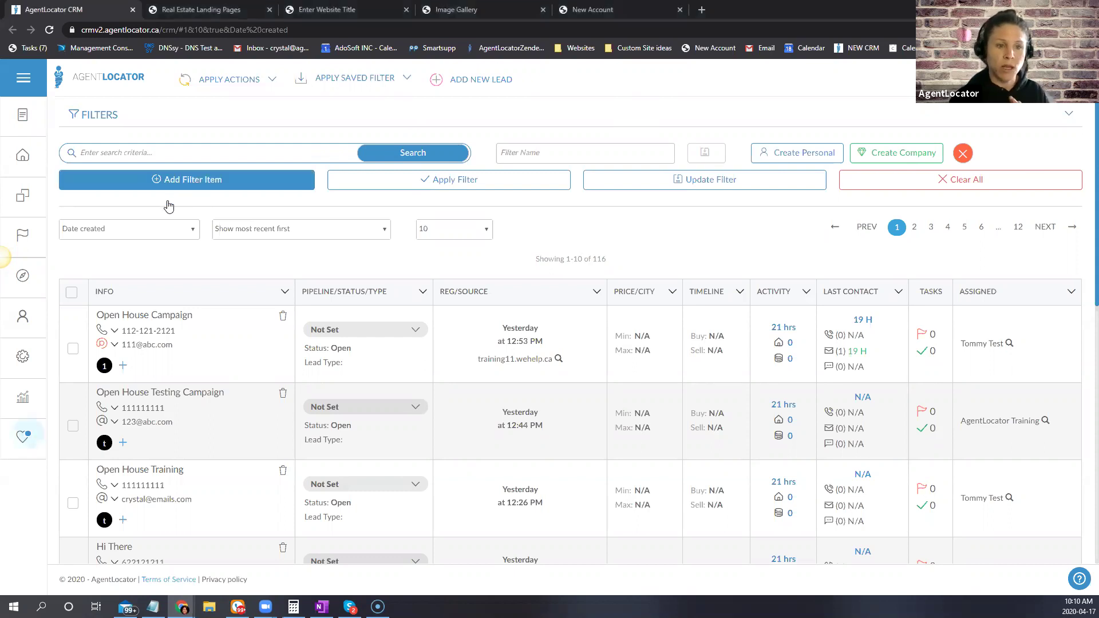
click(198, 181)
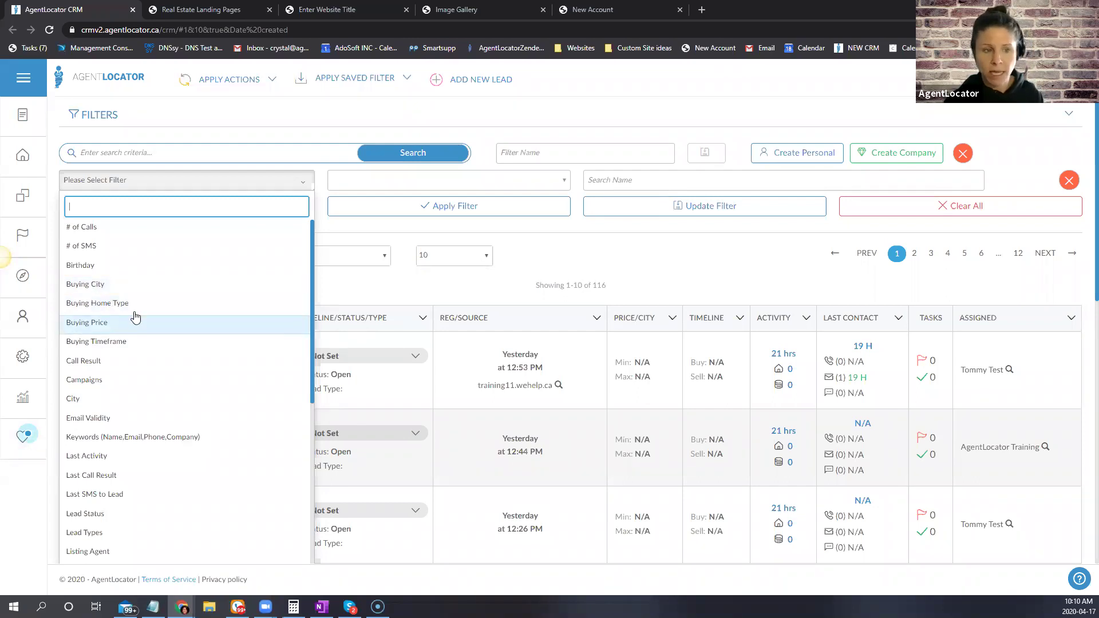
click(112, 304)
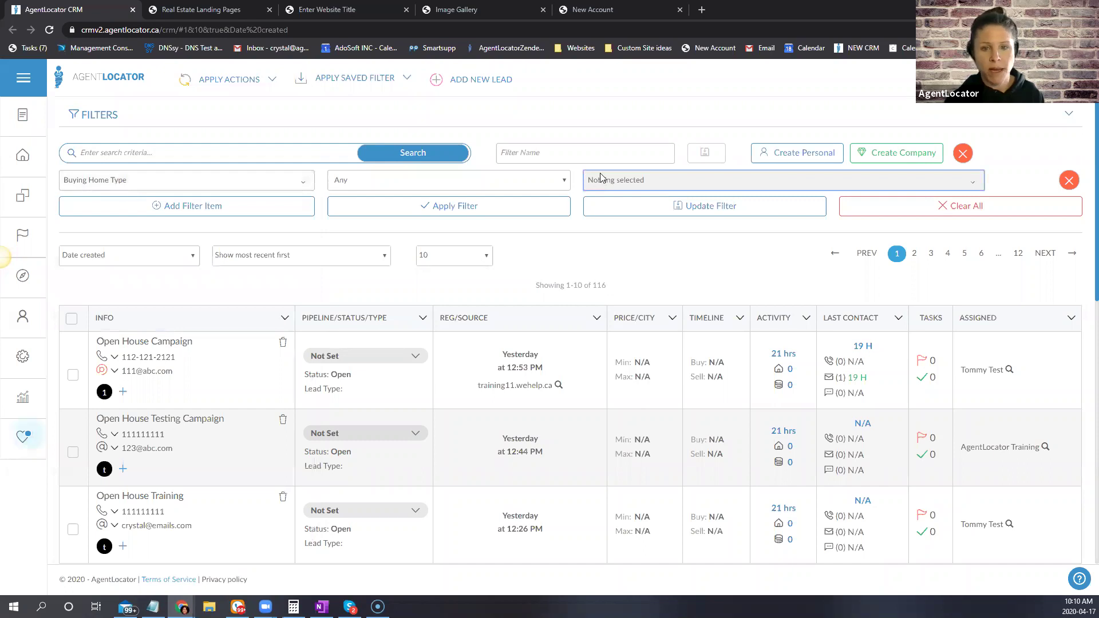
click(605, 182)
click(608, 267)
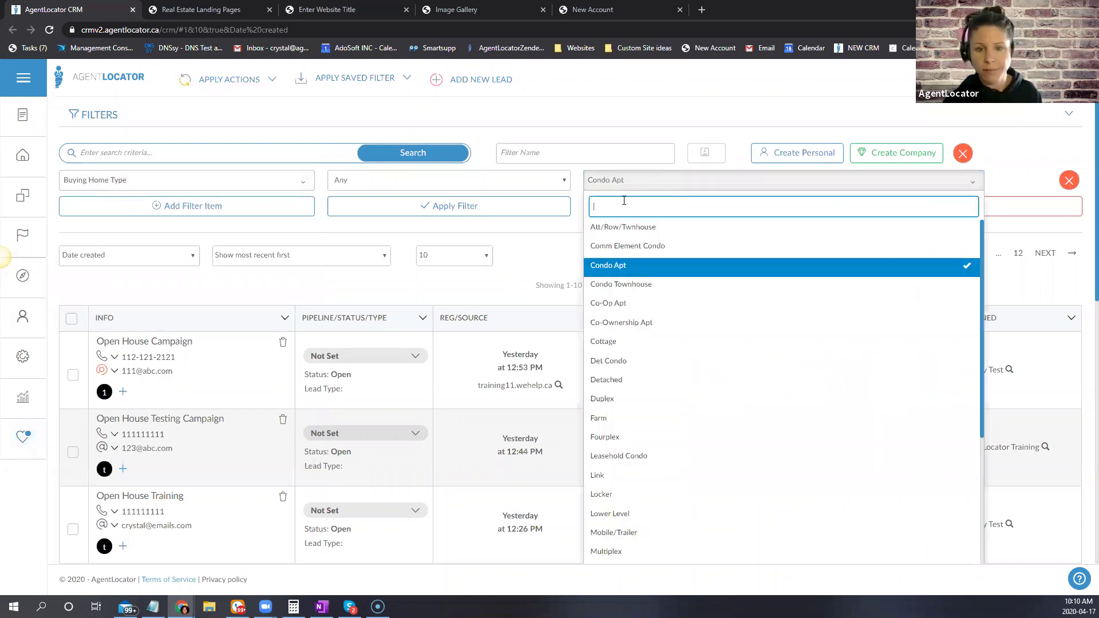
click(471, 210)
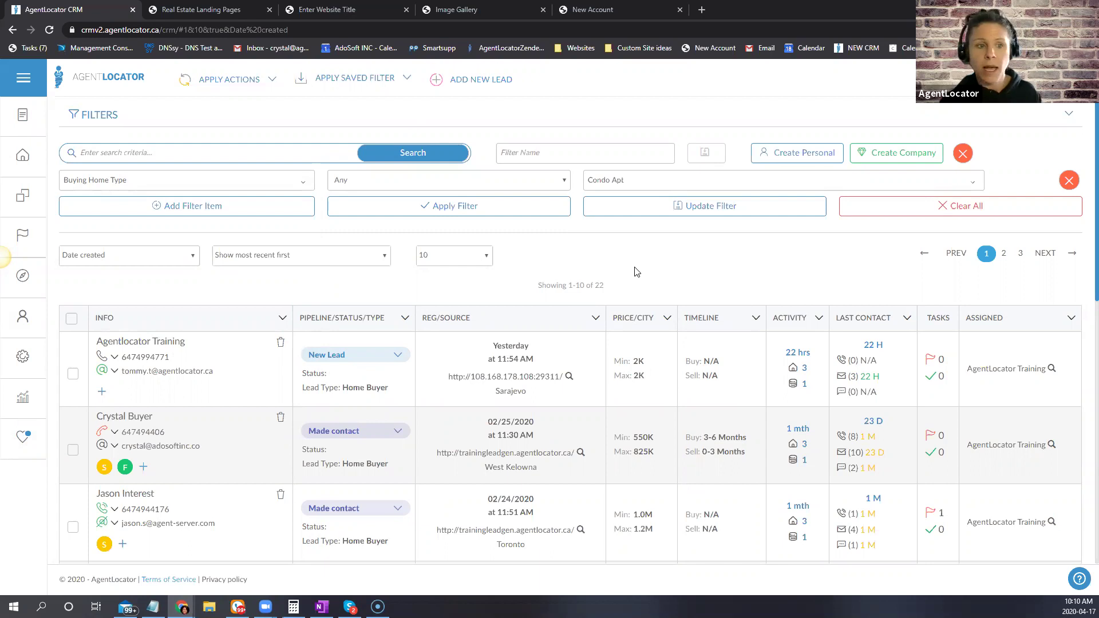
click(101, 207)
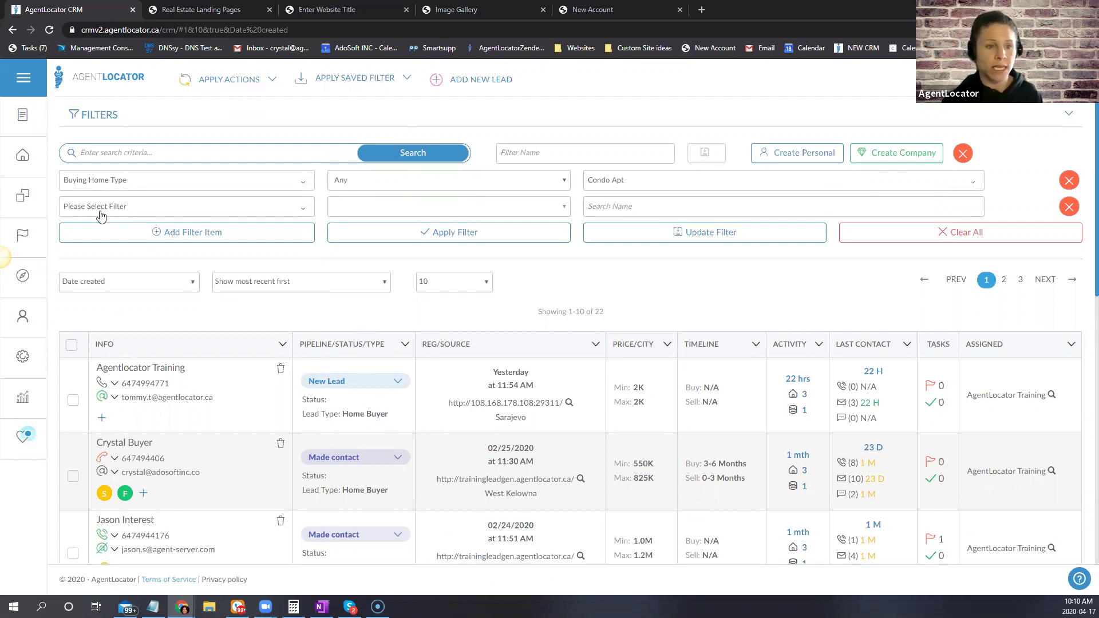
Filter leads by Buying City Toronto, cutting the list to 15 condo buyers.
click(102, 207)
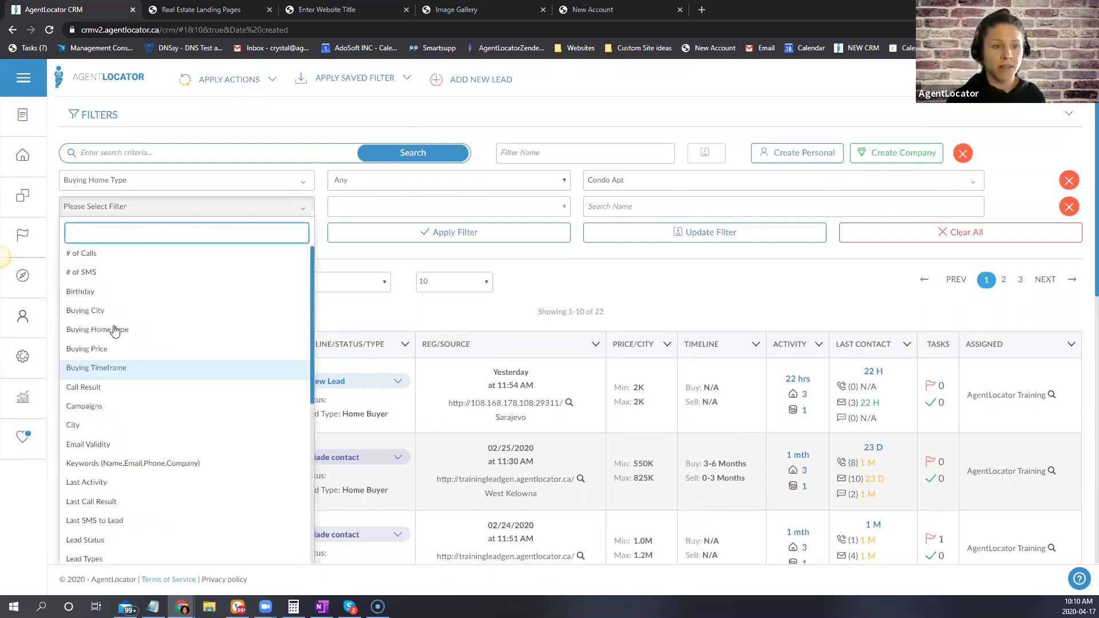
click(609, 196)
text(T)
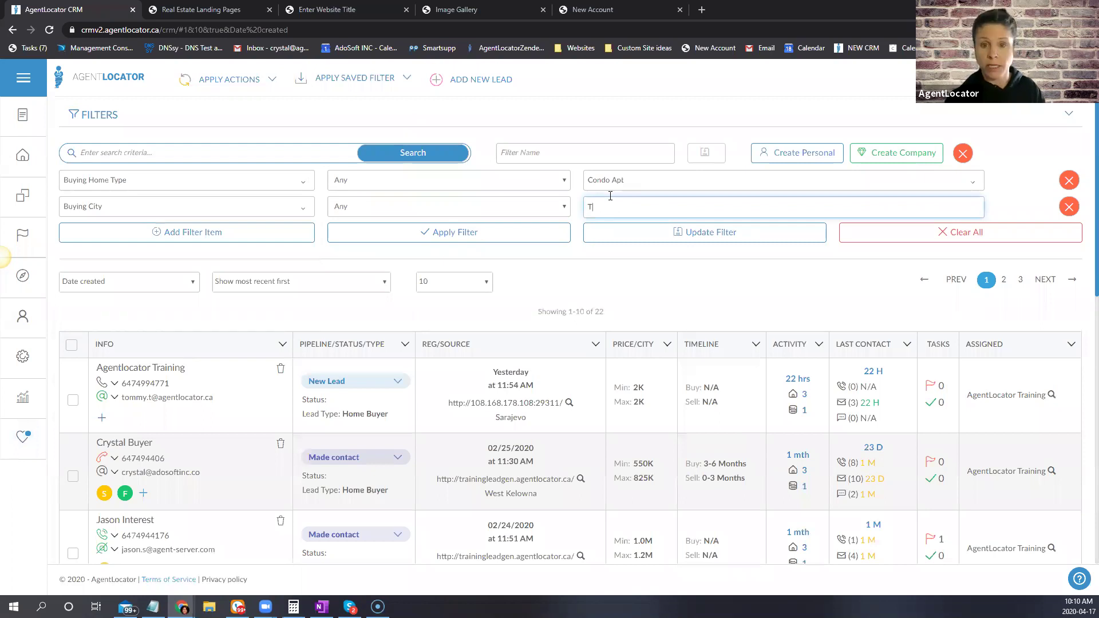
text(oronto)
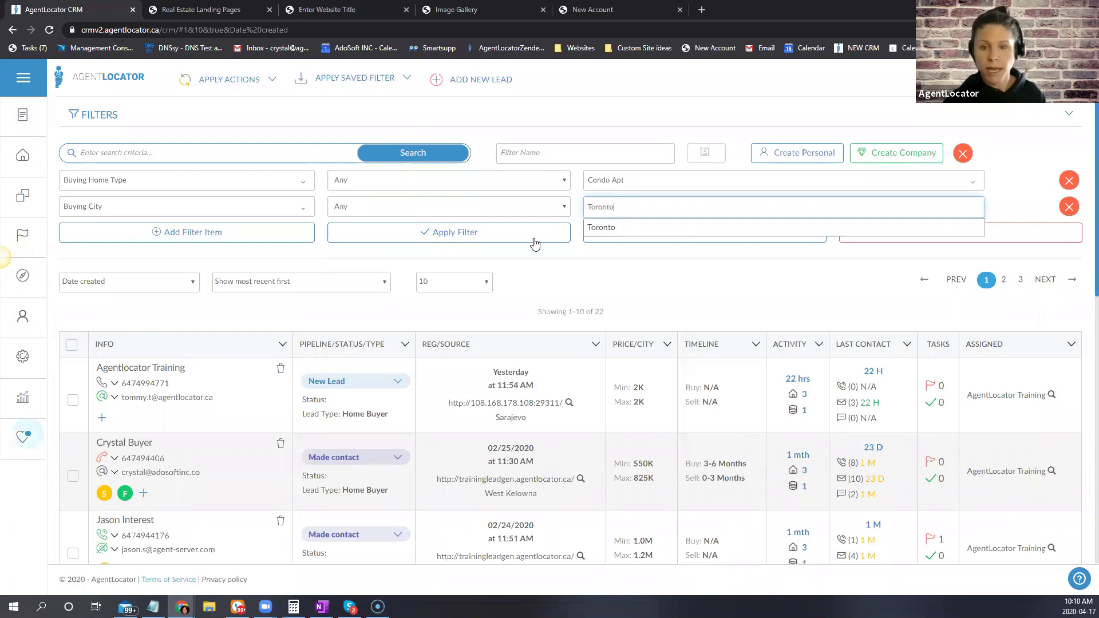
key(Return)
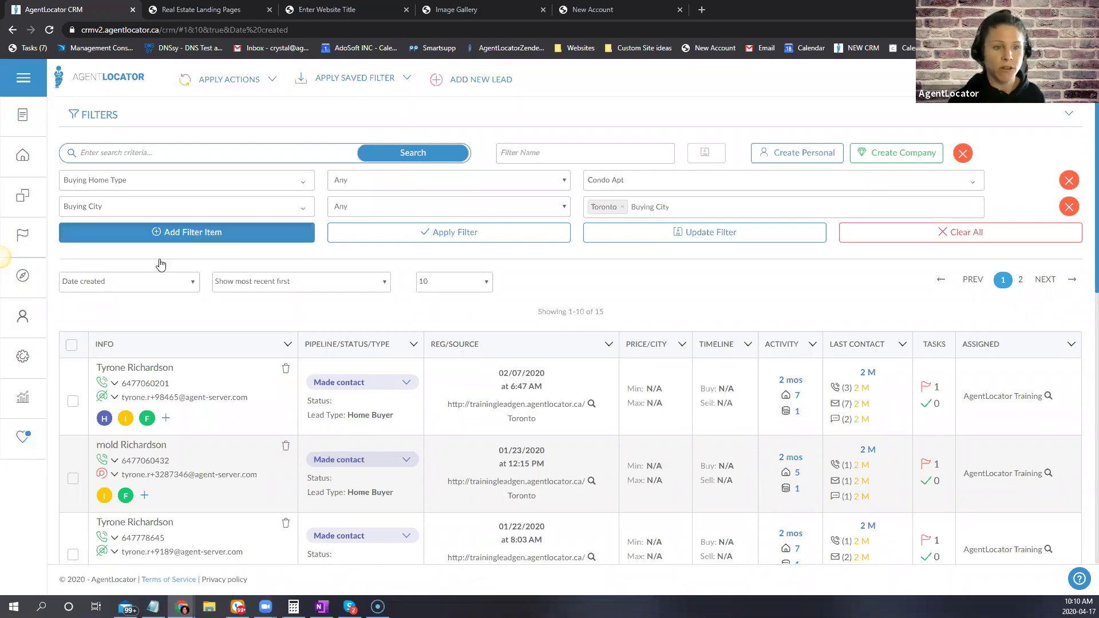
click(160, 239)
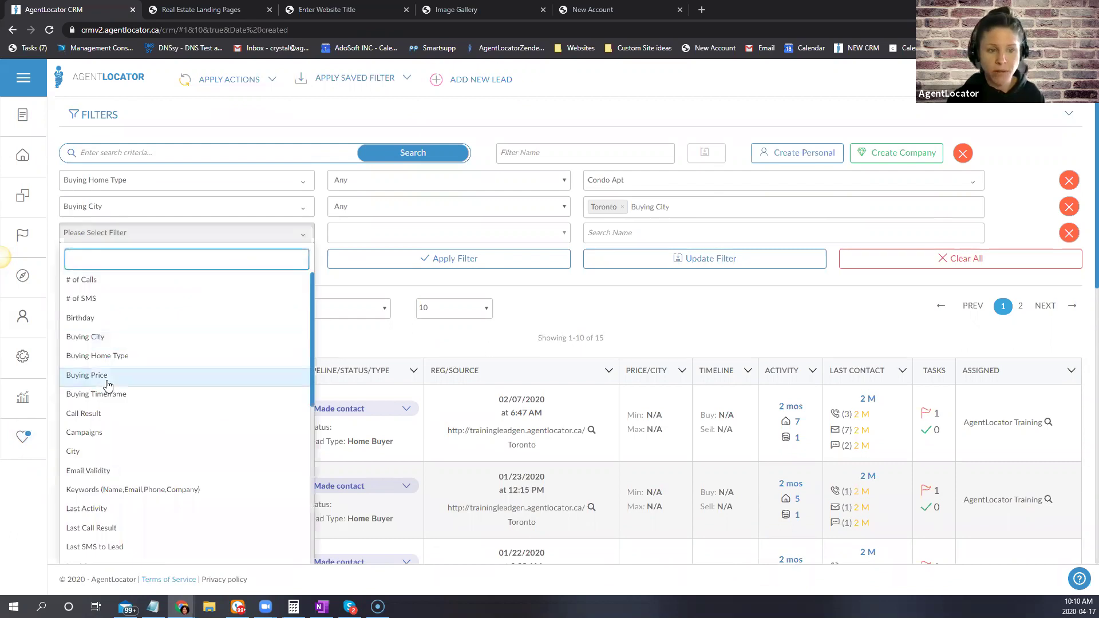
Set the third filter row to a Buying Price range of 400000 to 500000.
key(Return)
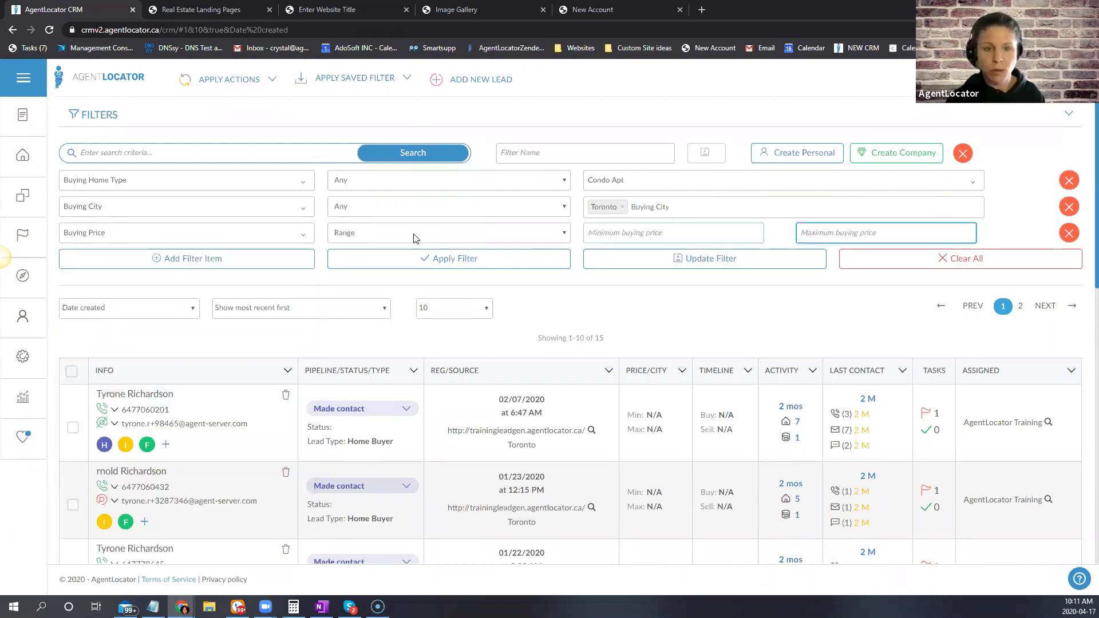
click(415, 235)
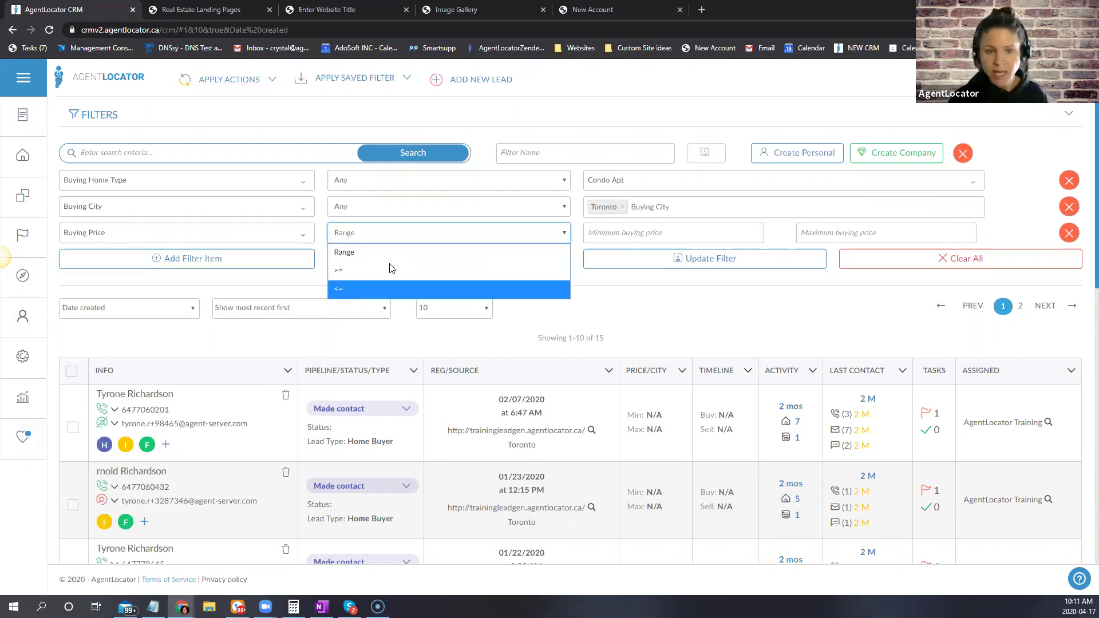
key(Tab)
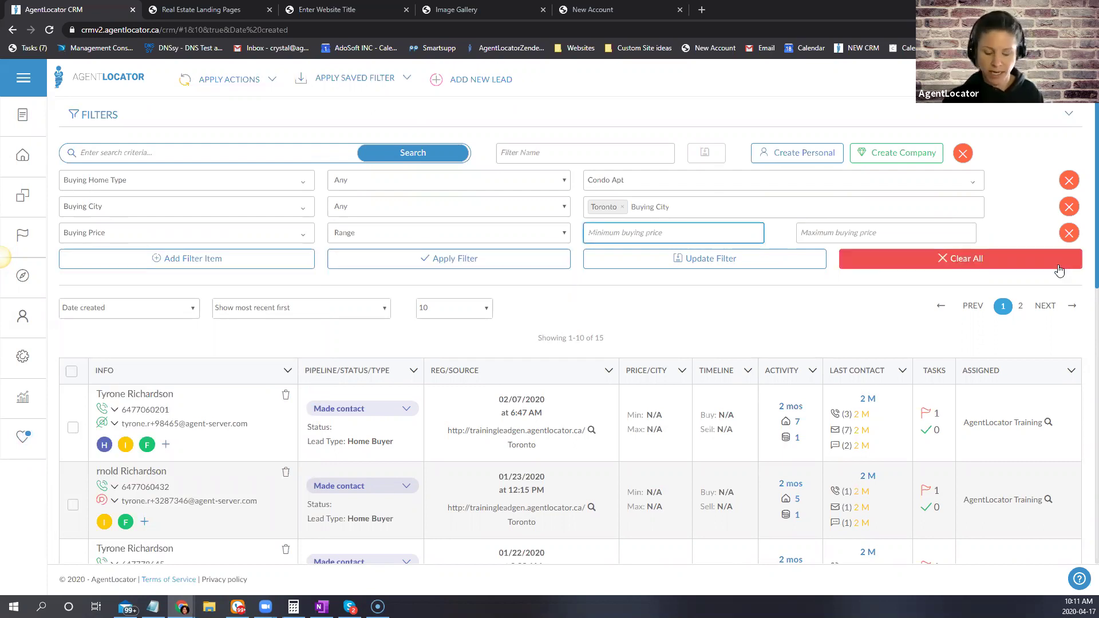
text(400000)
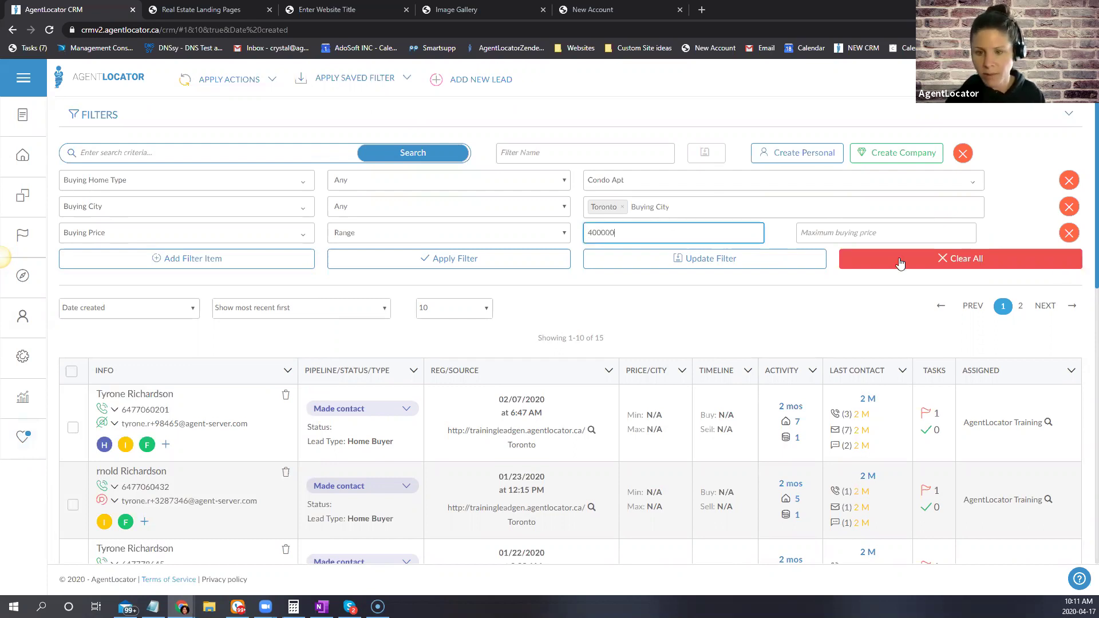
key(Tab)
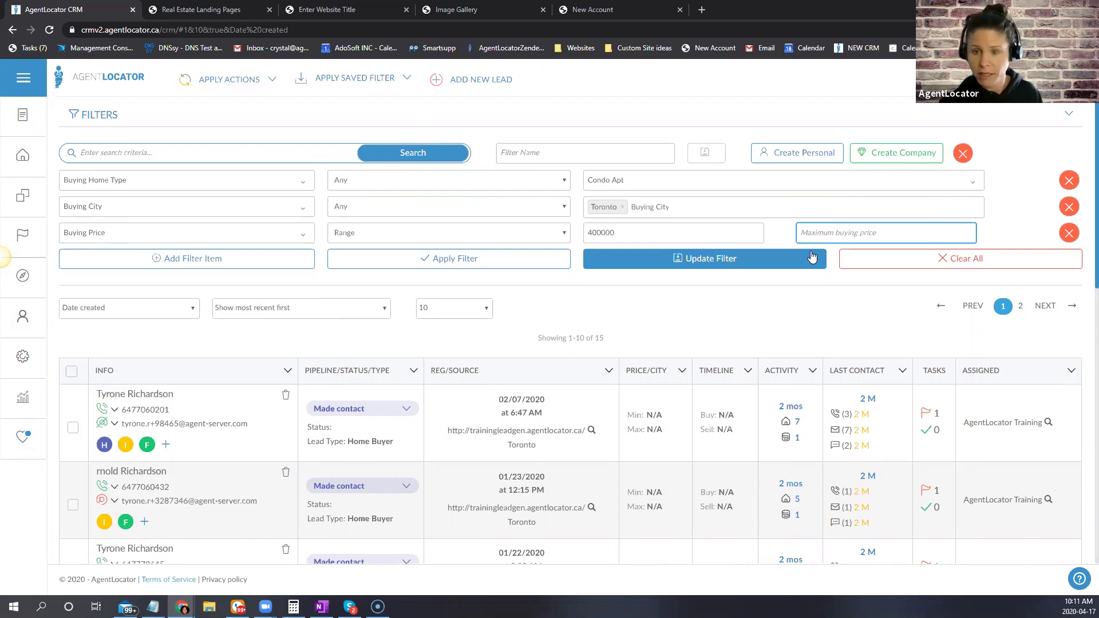
text(500000)
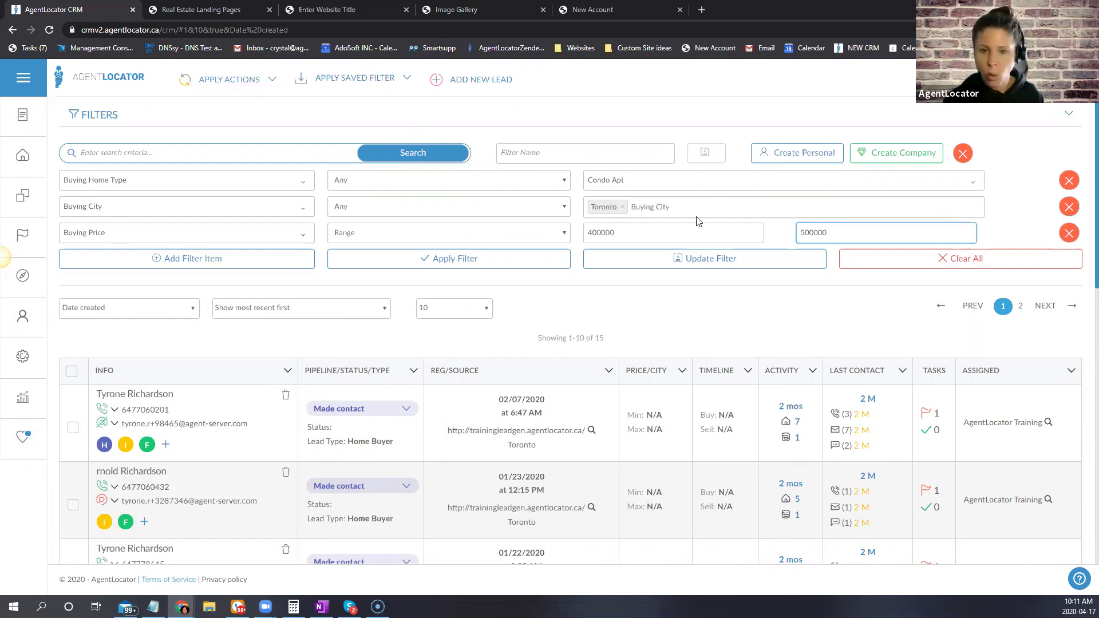
click(787, 260)
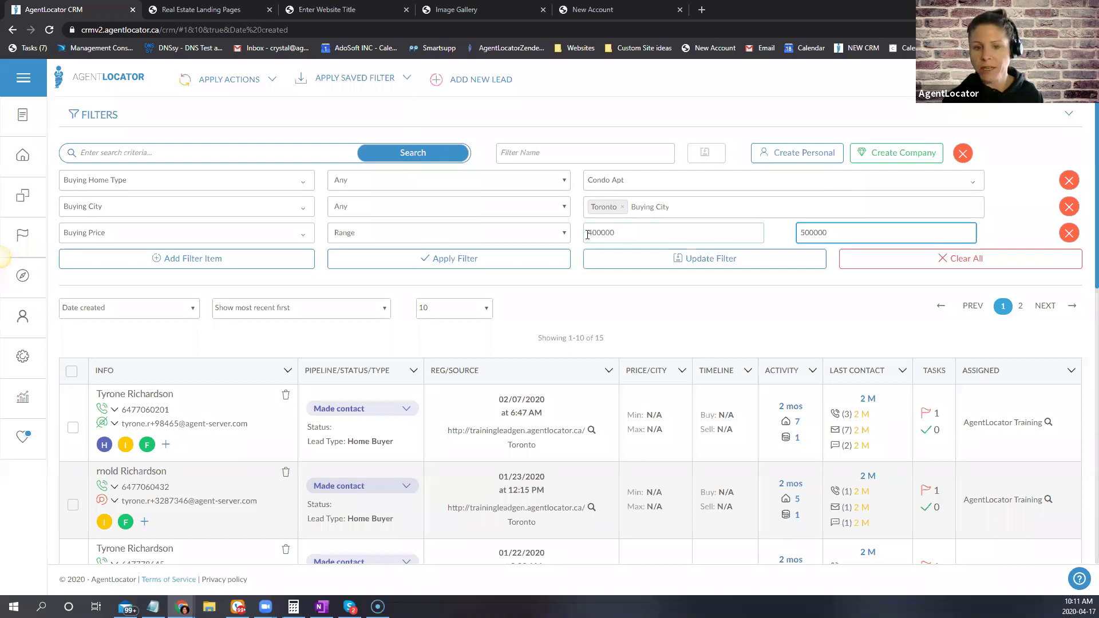
drag(593, 232, 587, 233)
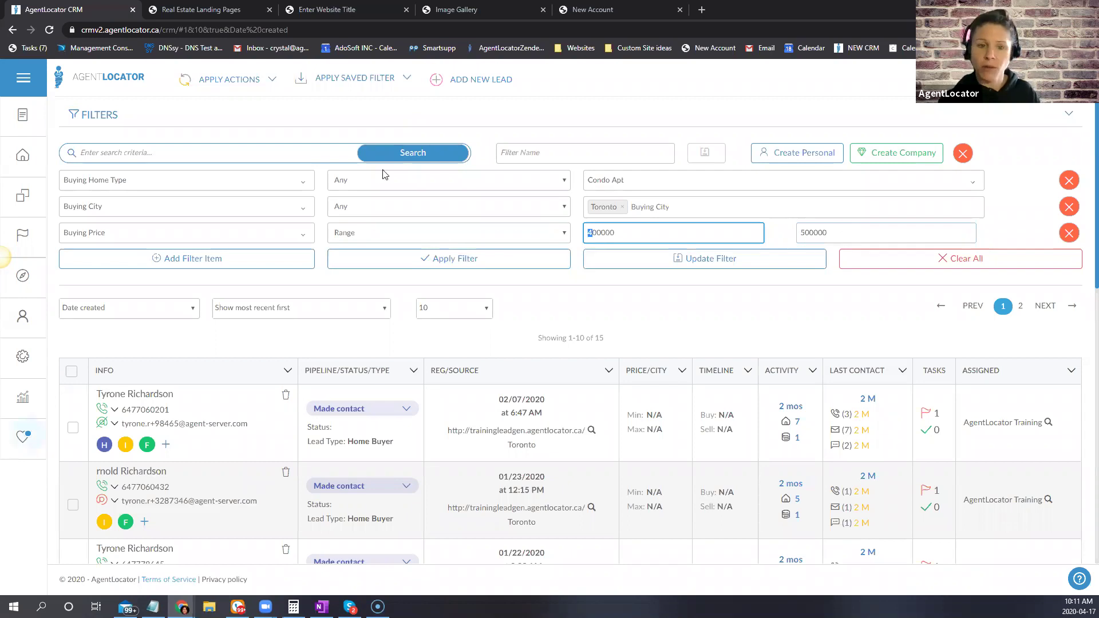
Apply the home type, city and price filters so 7 matching leads remain.
click(445, 267)
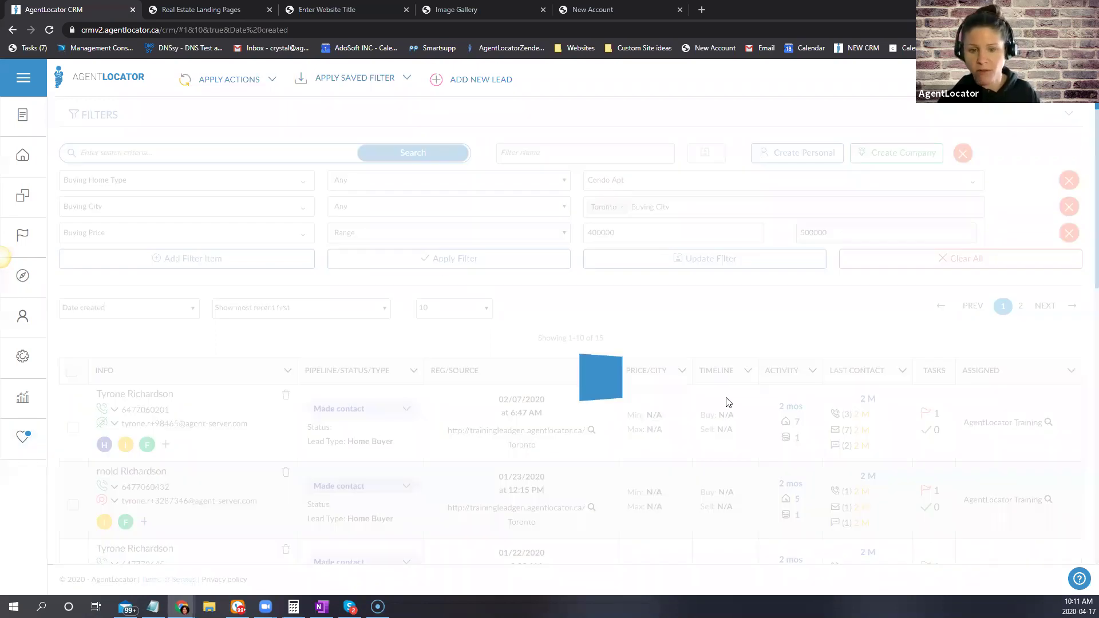
double_click(596, 338)
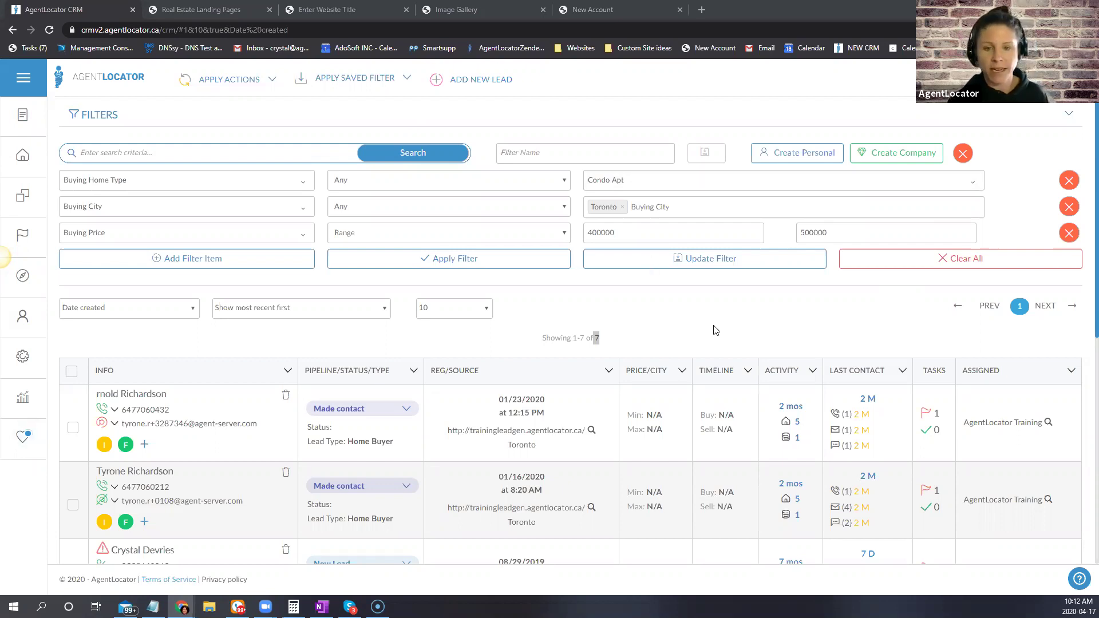
Select all 7 filtered leads and start a Send mass E-mail action for them.
click(70, 372)
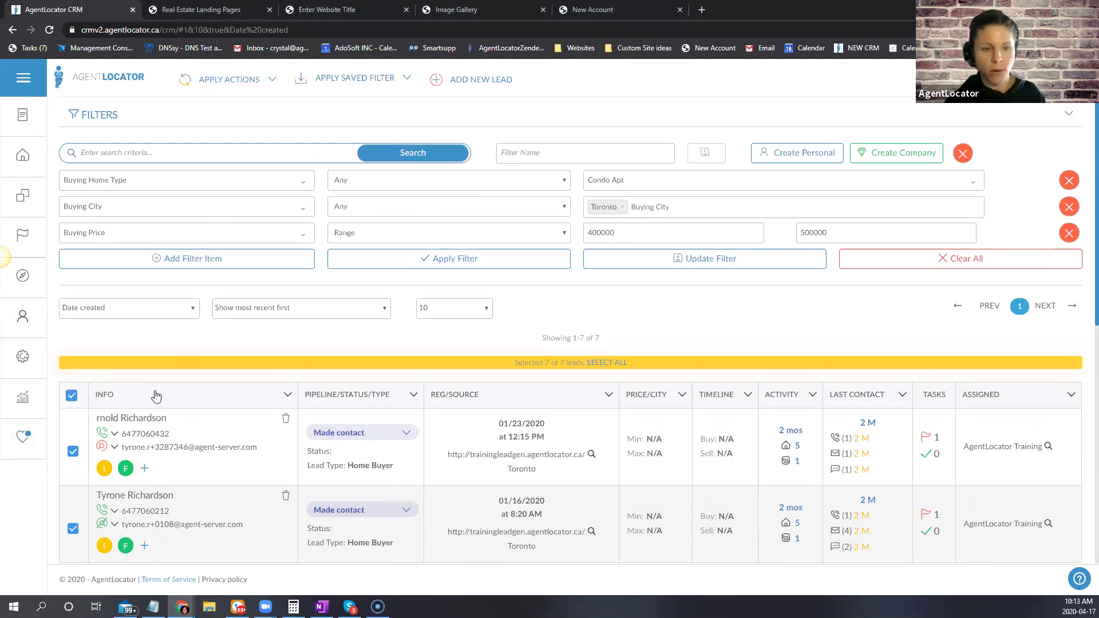
click(594, 364)
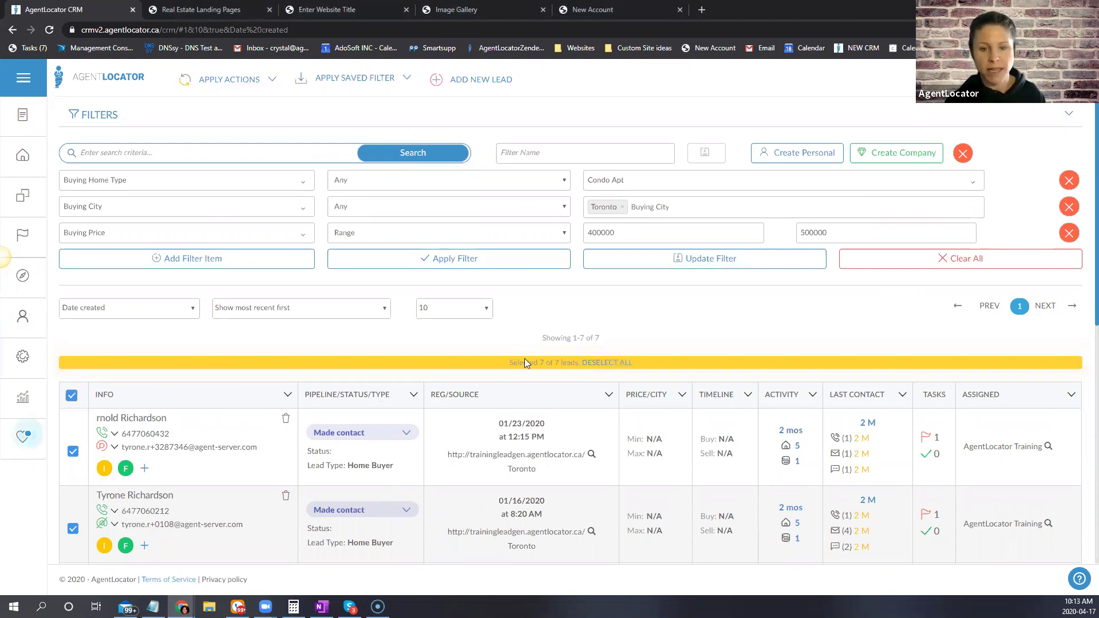
click(260, 77)
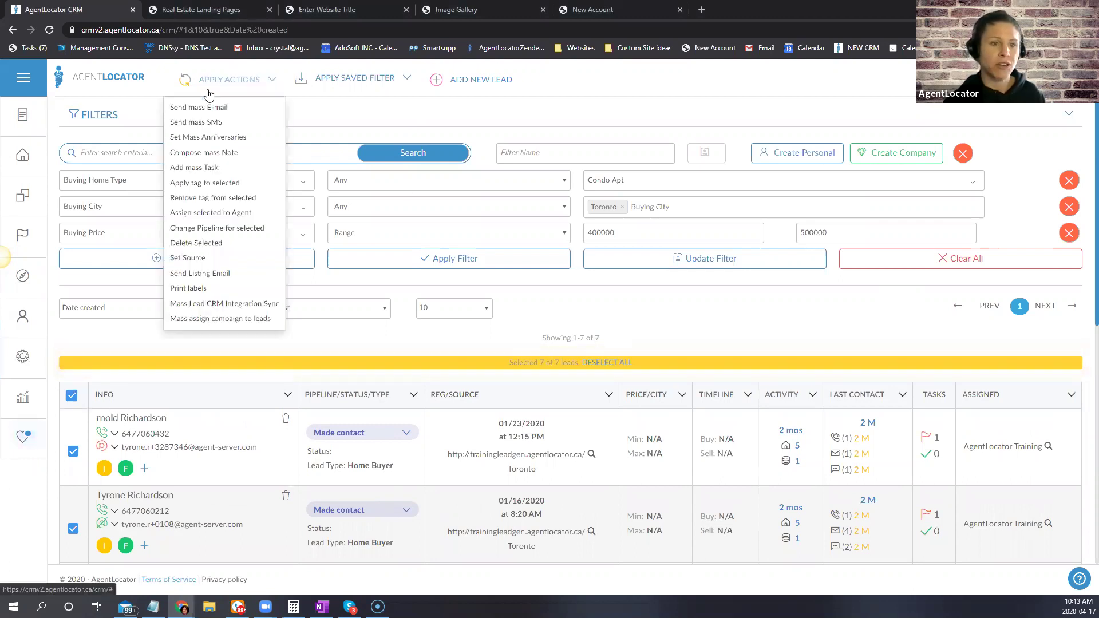
click(200, 110)
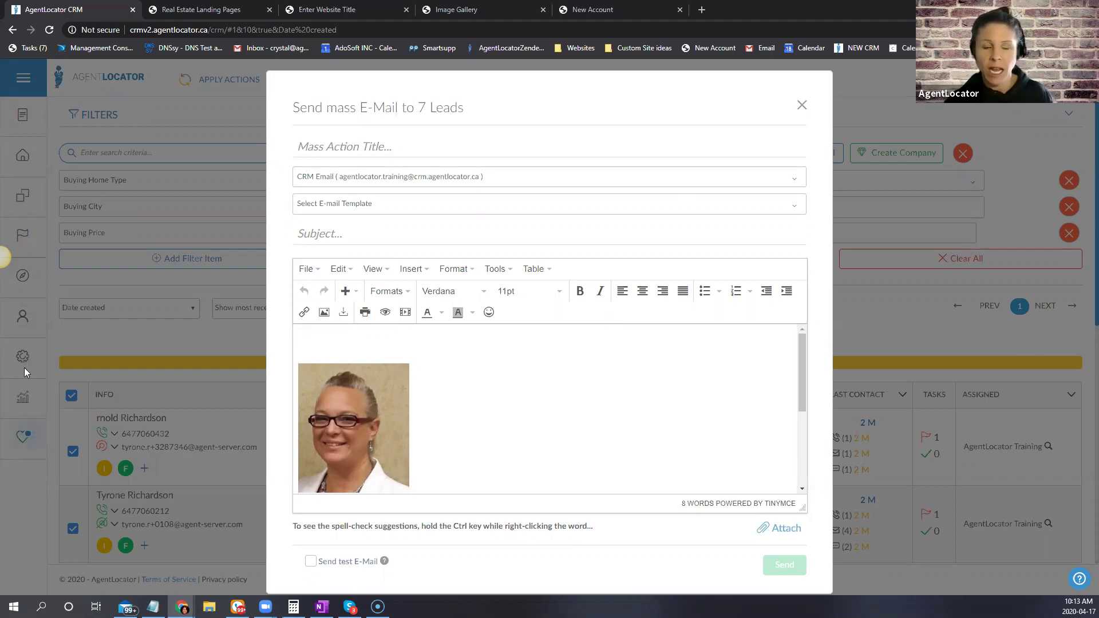
Browse the e-mail templates matching 'OPEN', then close the mass e-mail unsent.
click(378, 203)
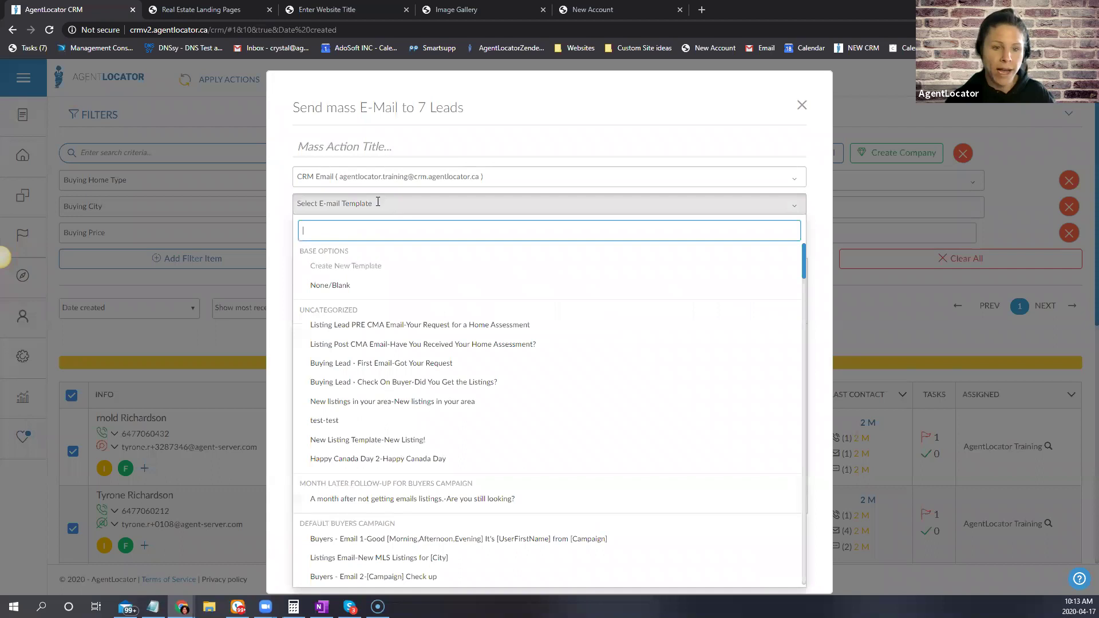
text(OPEN)
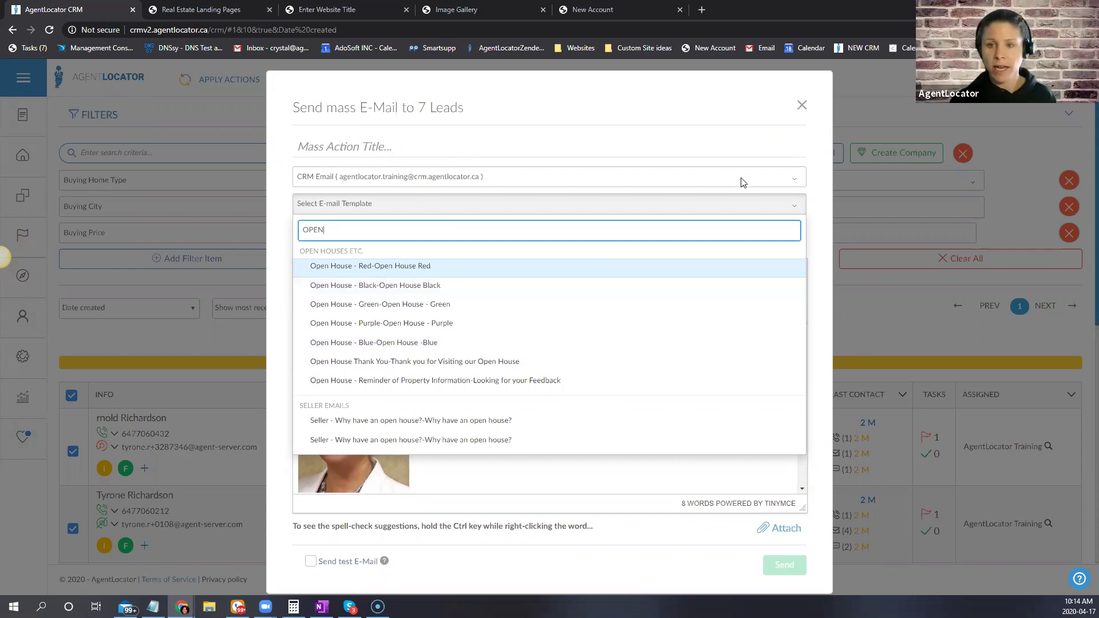
key(Escape)
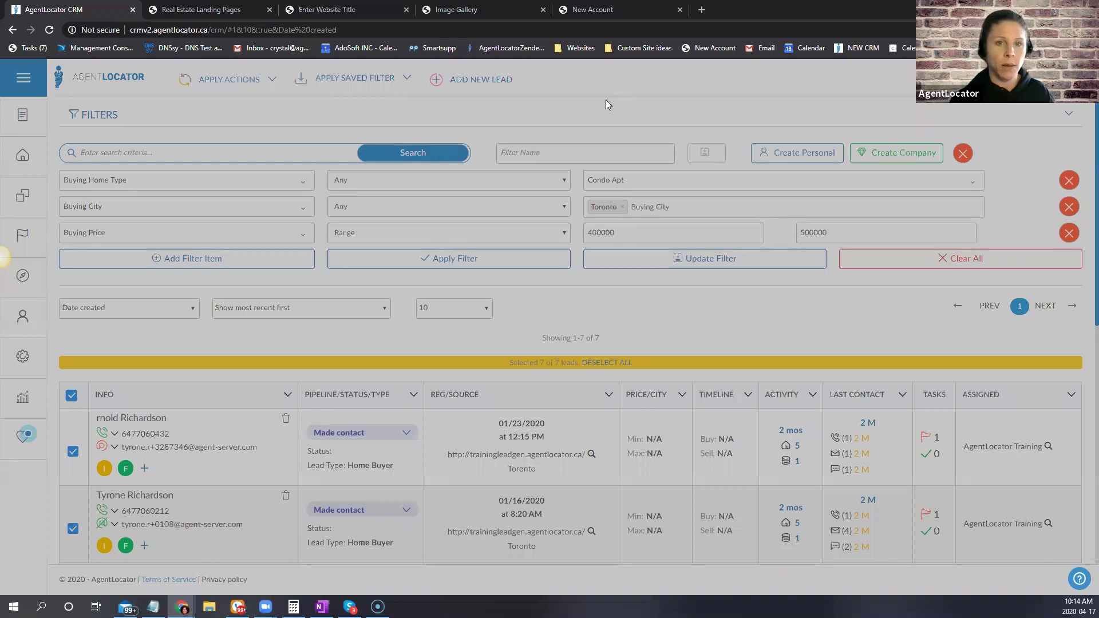
In the Image Gallery tab, search the web for 'POSTERmy wall'.
key(ctrl+4)
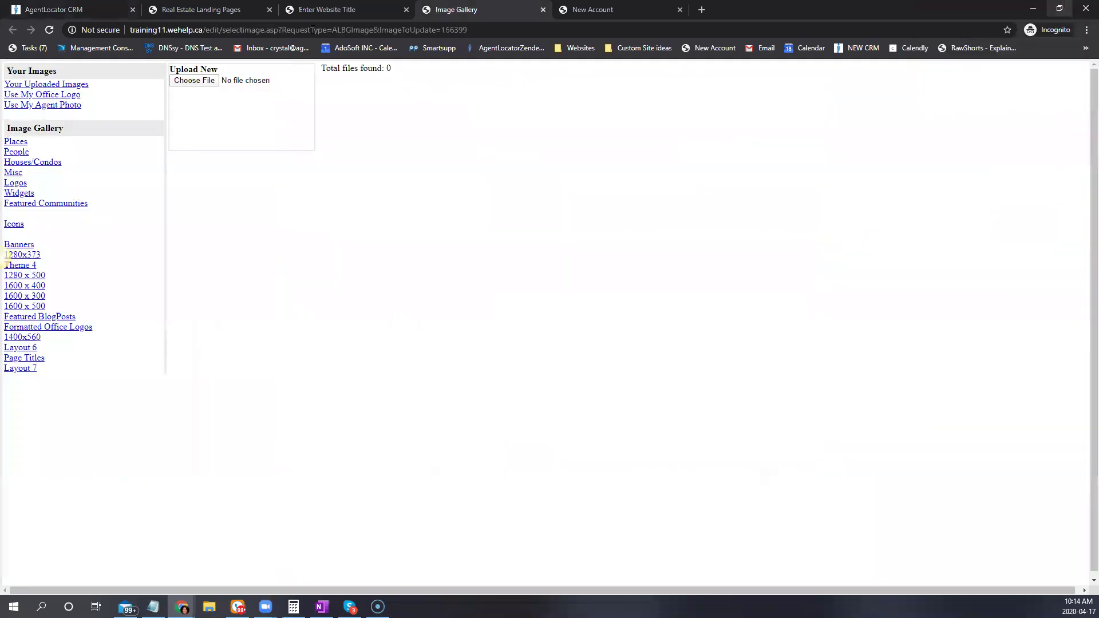
click(311, 29)
text(POSTER)
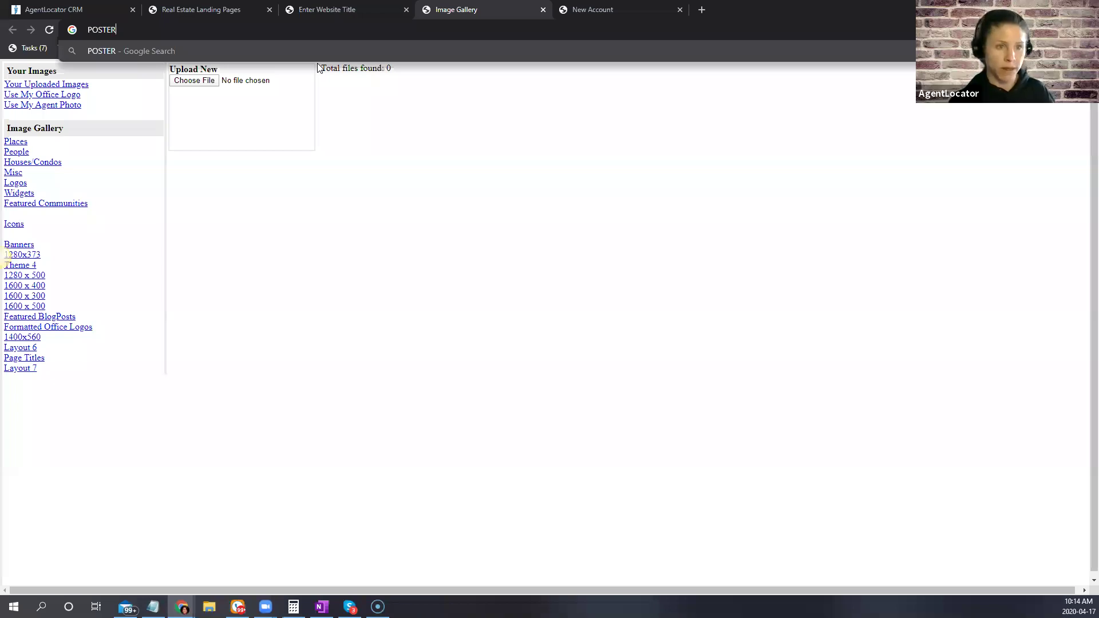
text(my wall)
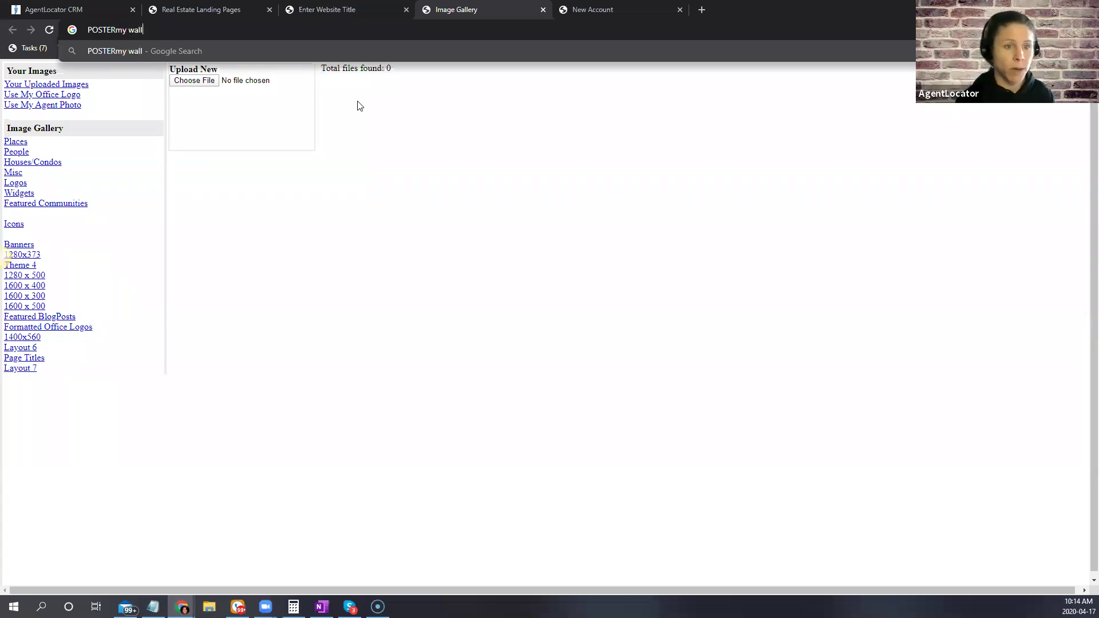
key(Return)
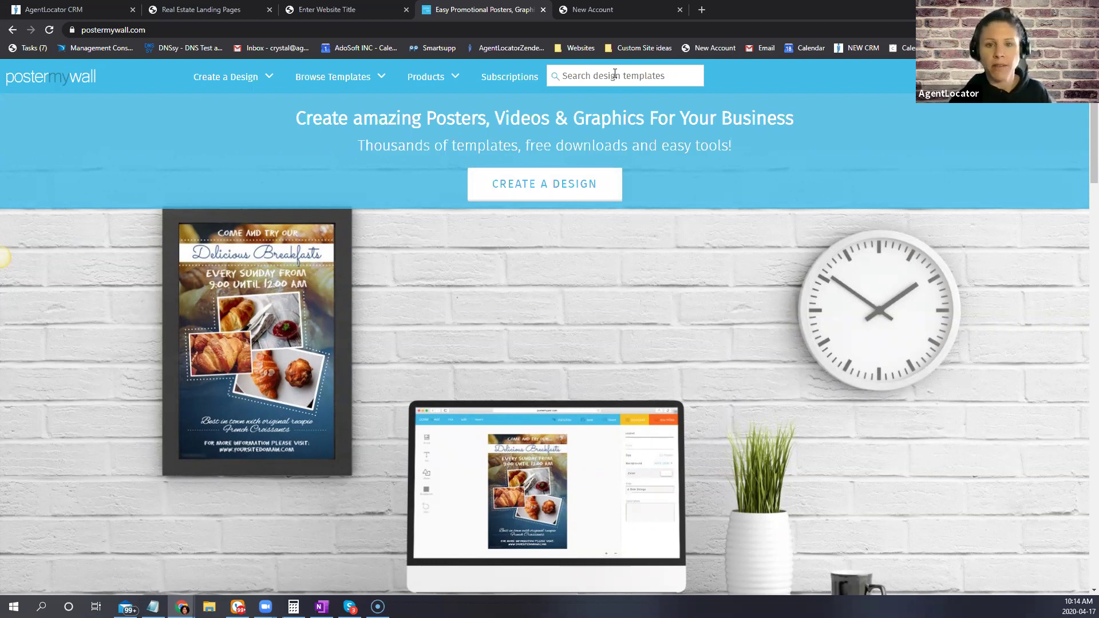
Search PosterMyWall templates for 'open house'.
text(open hus)
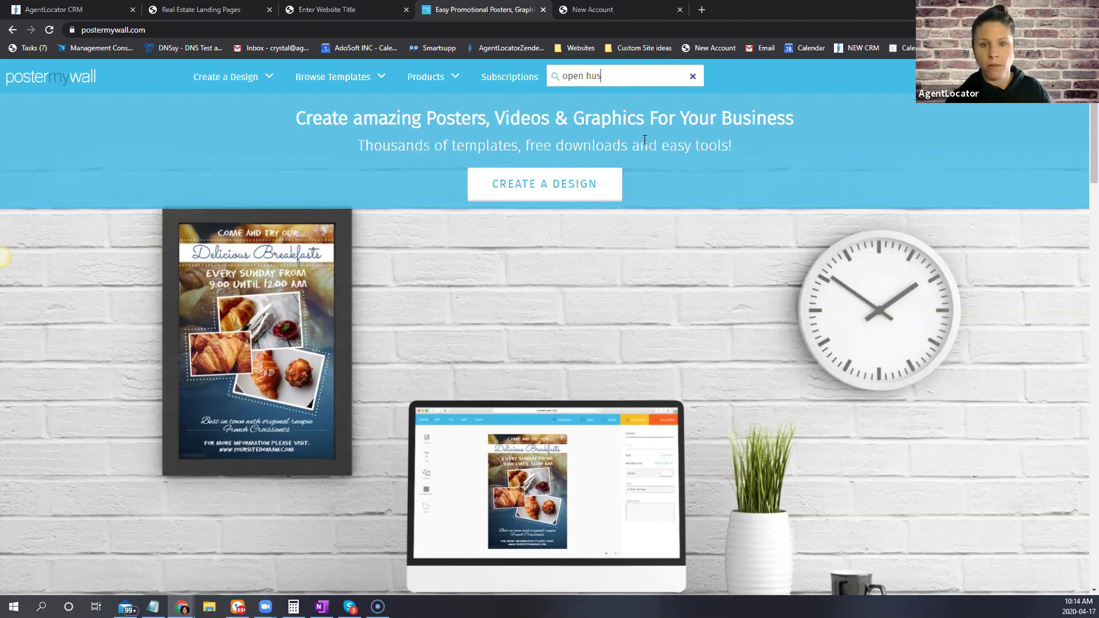
key(BackSpace)
key(BackSpace)
text(ouse)
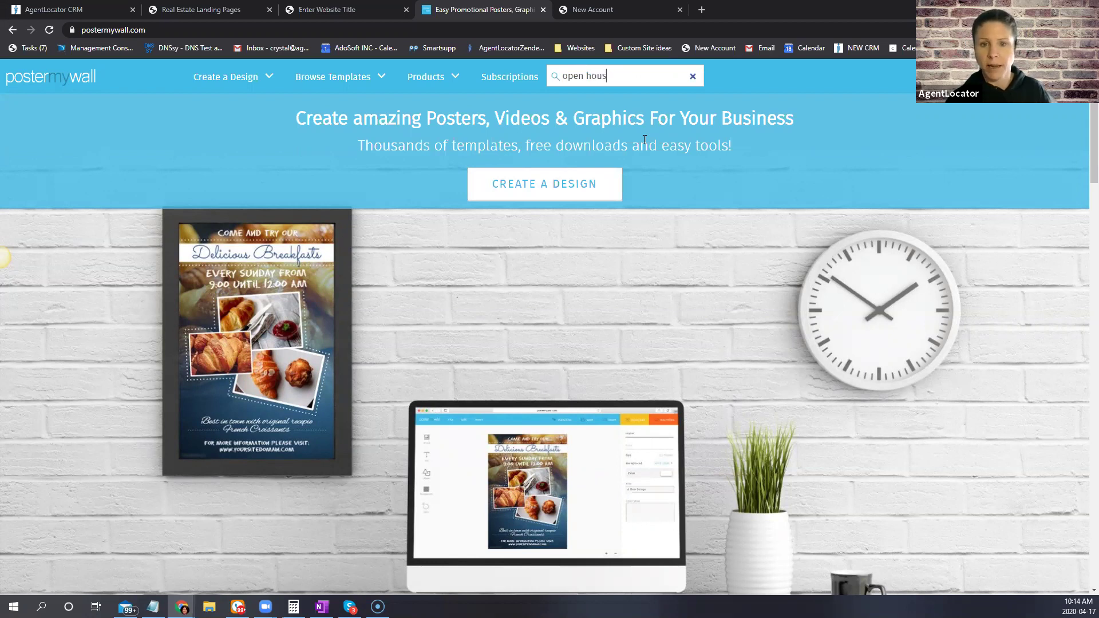
key(Return)
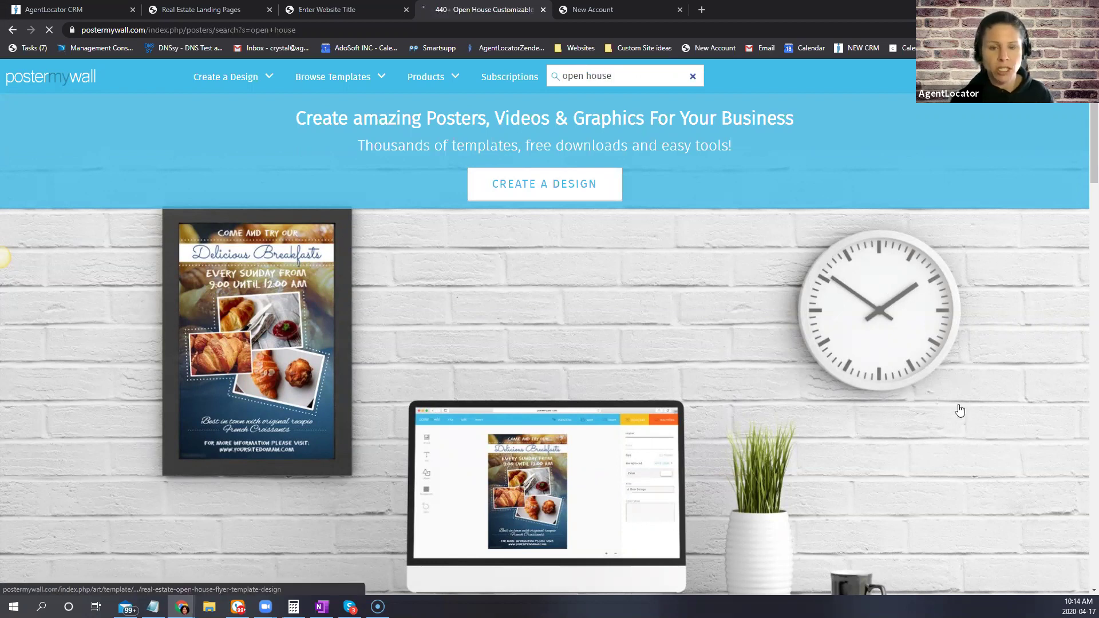
Open an editable copy of the ABC Property open house flyer template.
scroll(553, 424, down, 1)
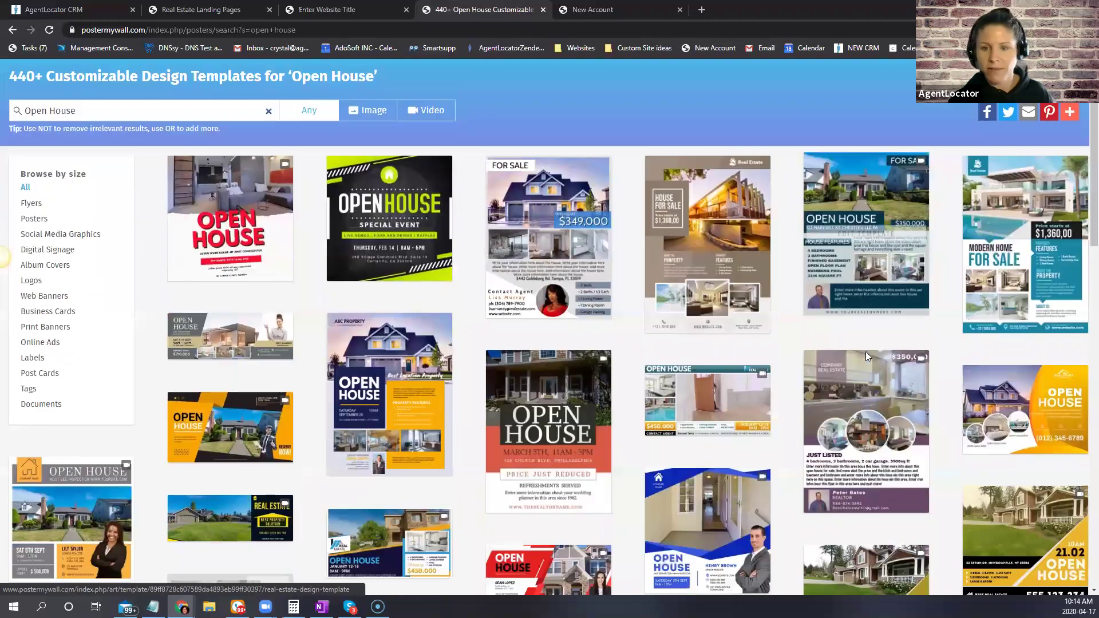
scroll(553, 424, down, 2)
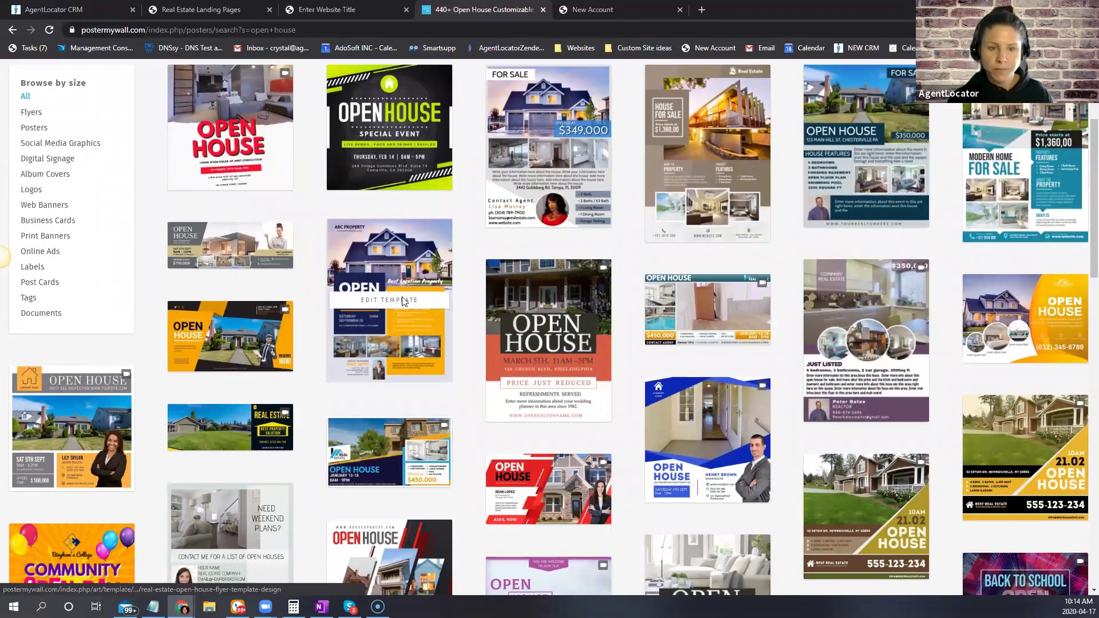
click(413, 302)
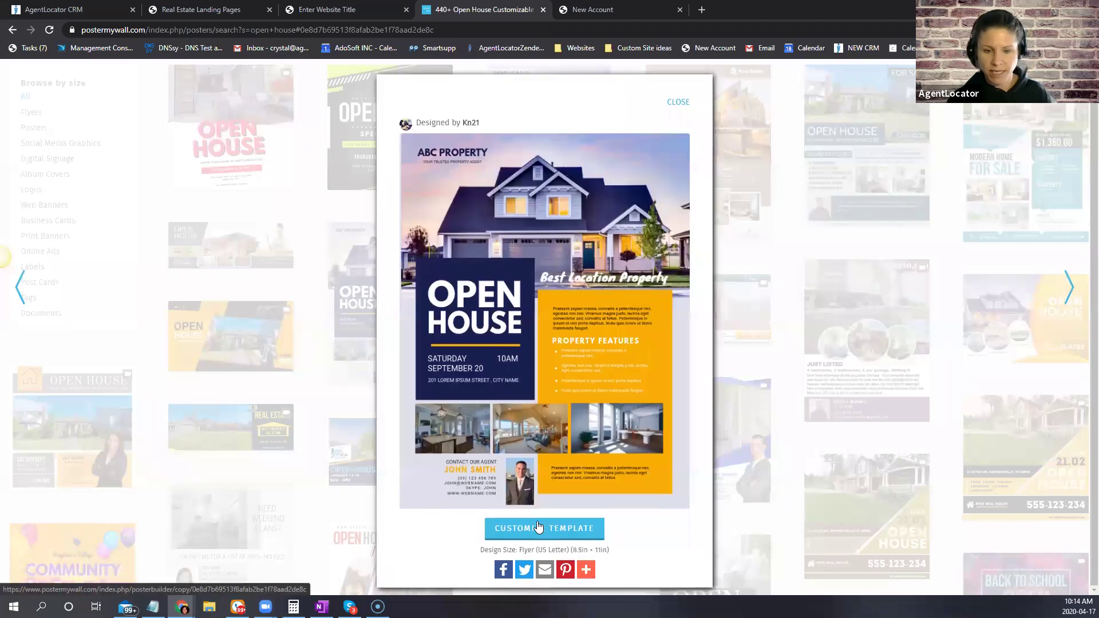
click(542, 531)
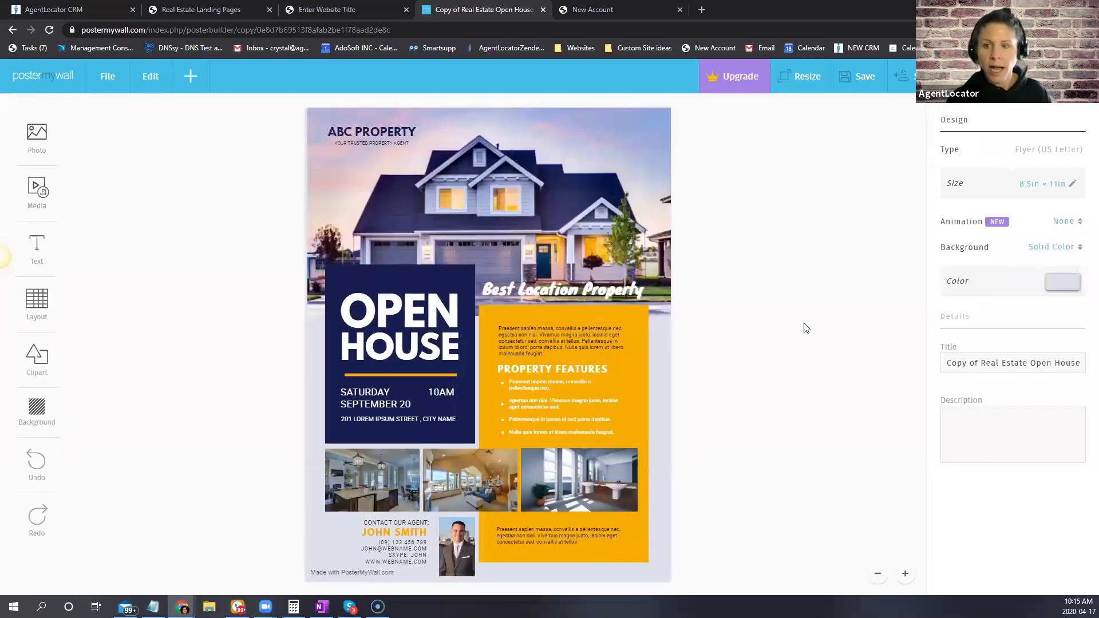
click(574, 173)
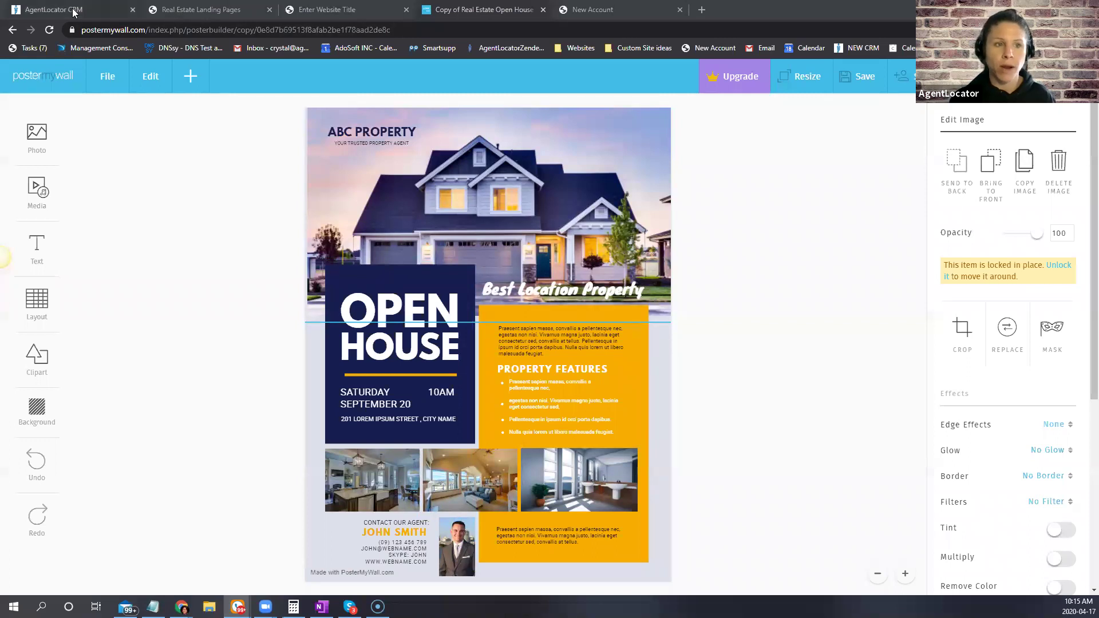
Return to AgentLocator CRM and go to the E-mail page under Settings.
click(54, 10)
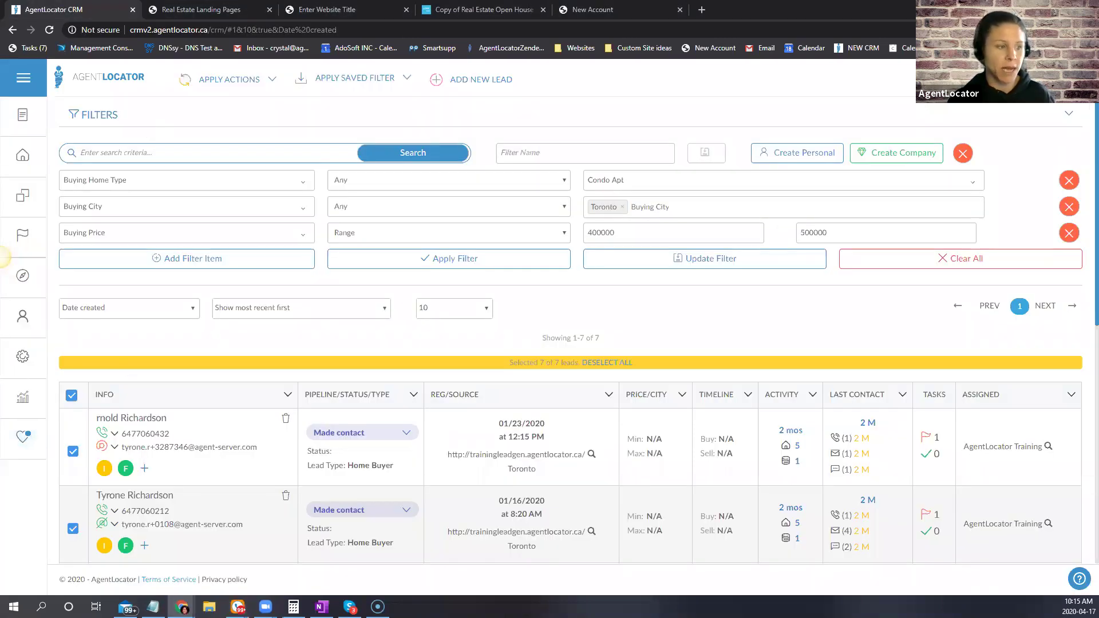
click(22, 357)
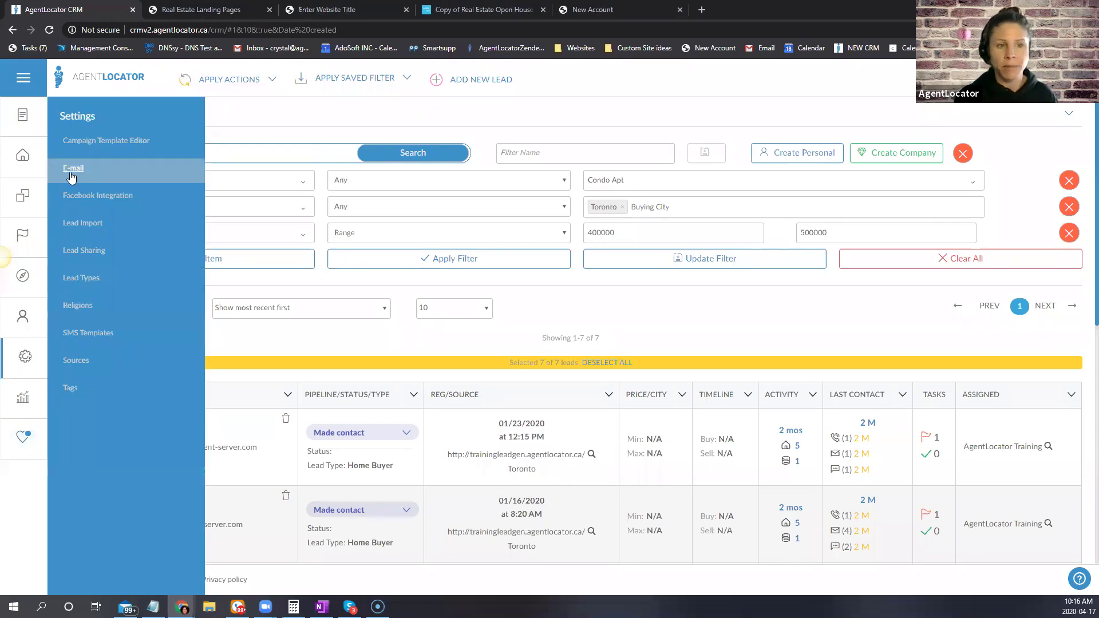
click(79, 172)
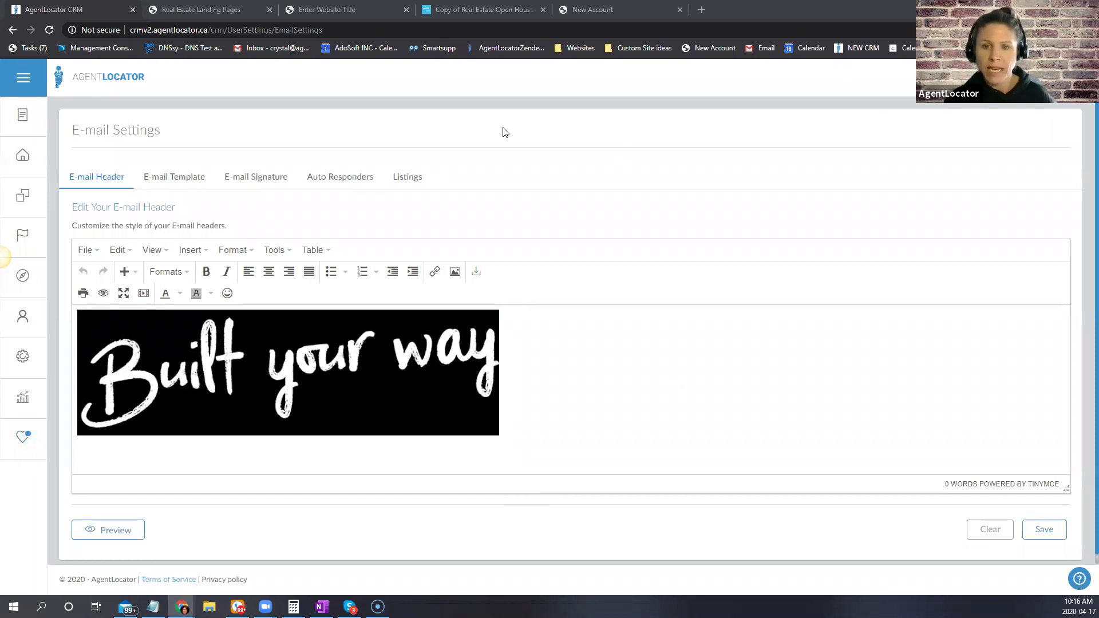
Filter the E-mail Templates to the 'Open houses etc.' category and edit 'Your Invited!'.
click(181, 179)
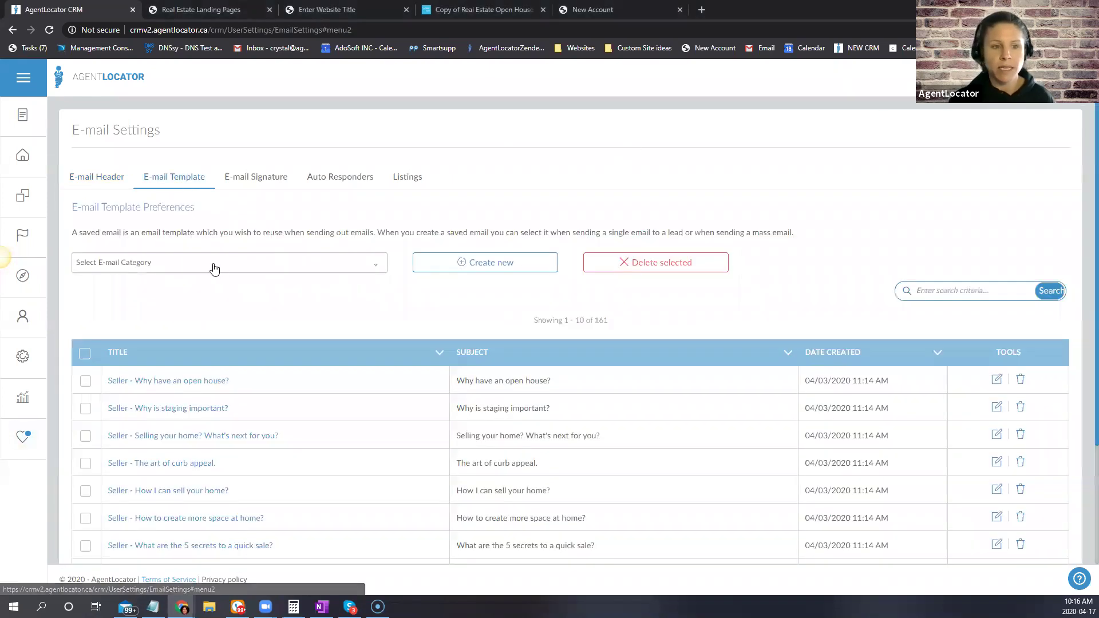
click(212, 267)
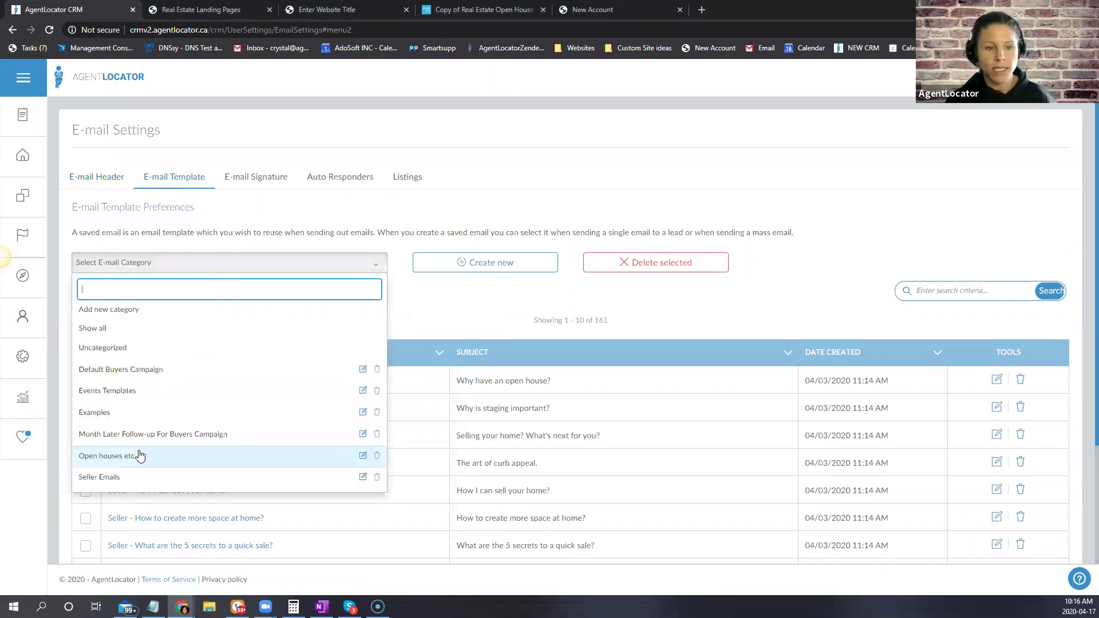
click(140, 455)
scroll(412, 461, down, 2)
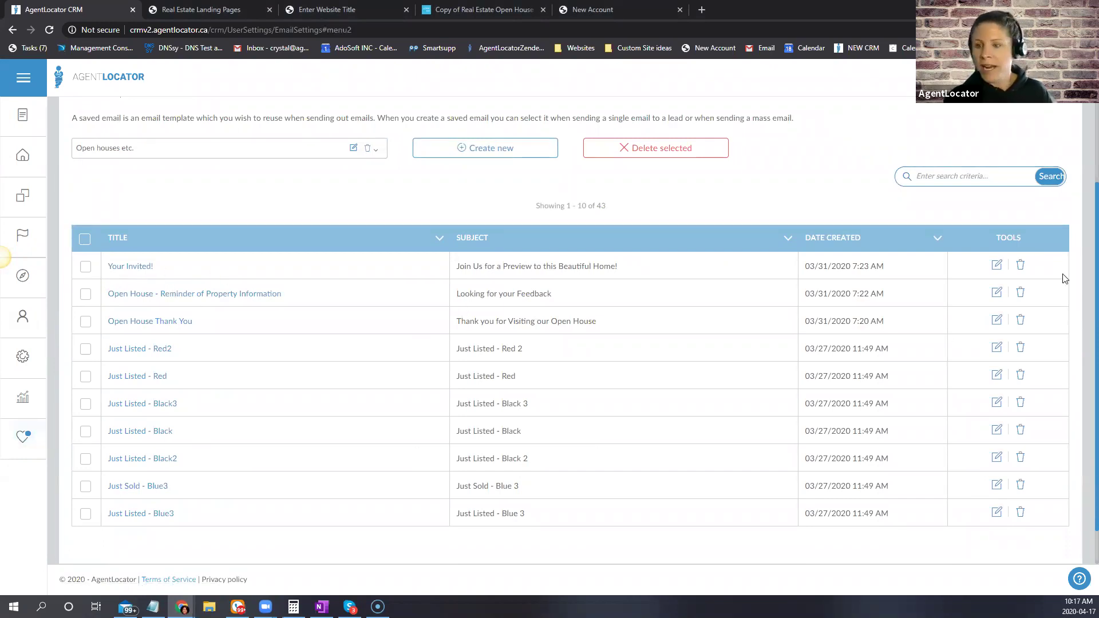
click(999, 269)
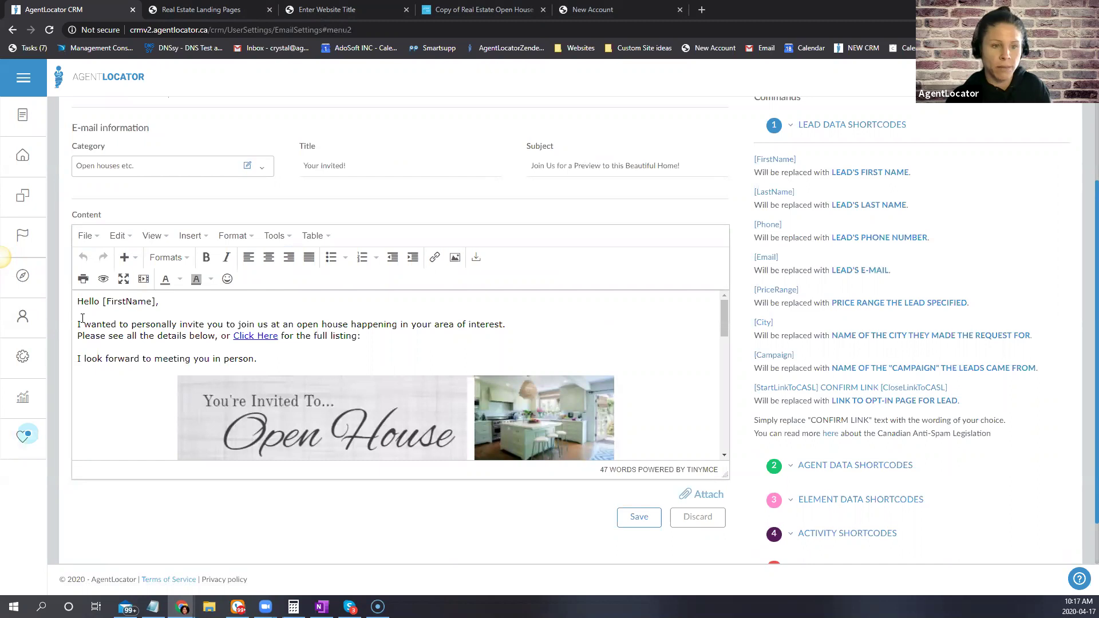
Open the Insert/edit link settings of the email's 'Click Here' link to see its listing-details URL.
scroll(471, 364, down, 1)
scroll(457, 360, up, 1)
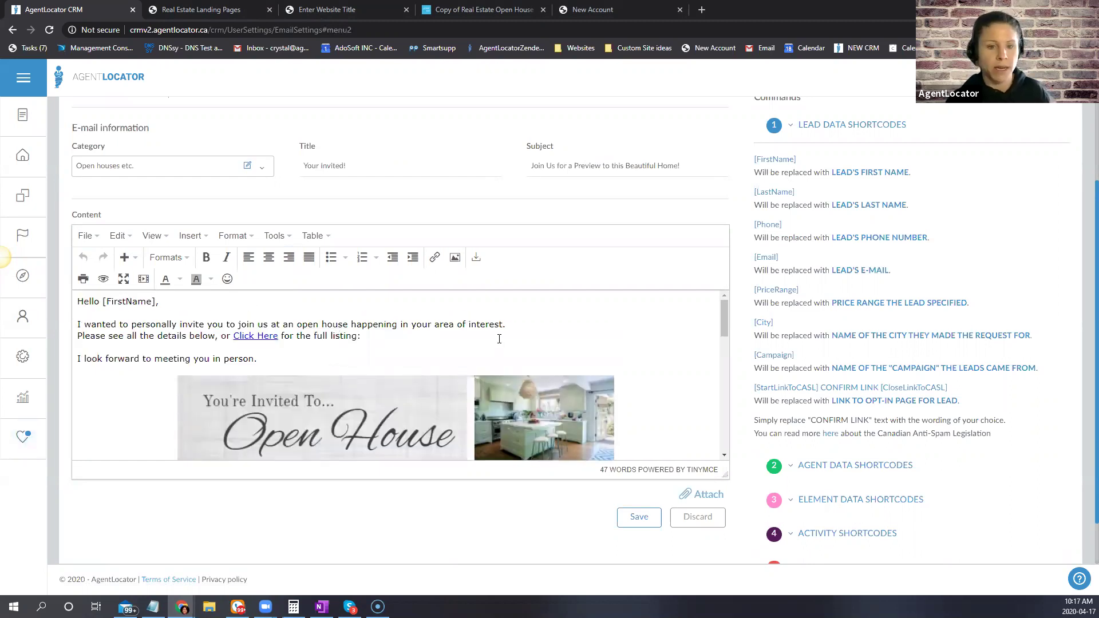
scroll(679, 355, down, 1)
scroll(515, 352, up, 1)
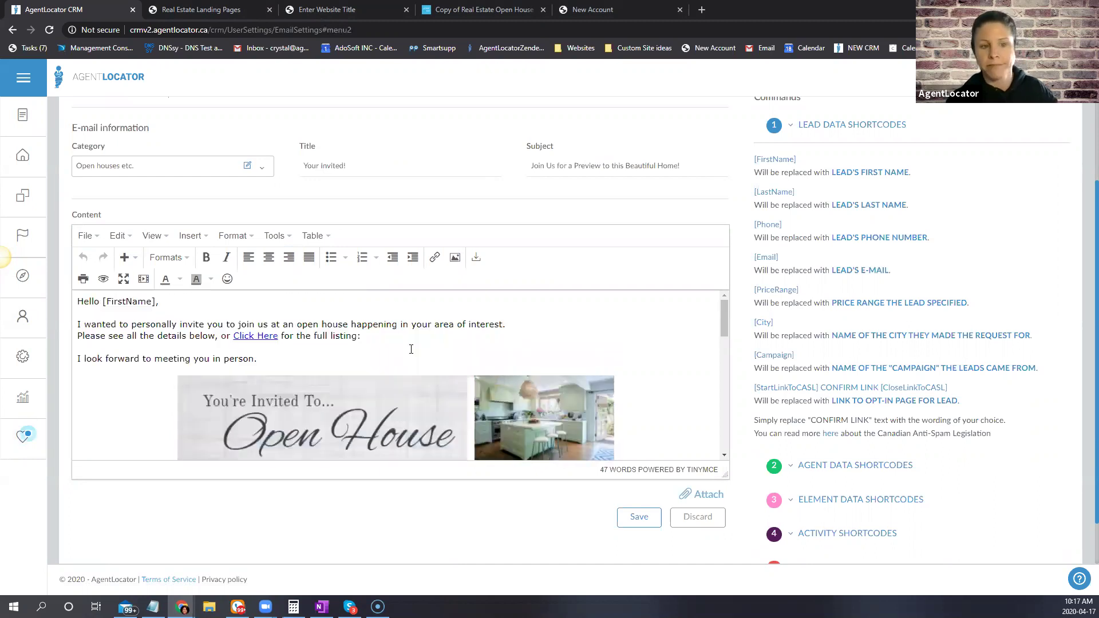
click(253, 336)
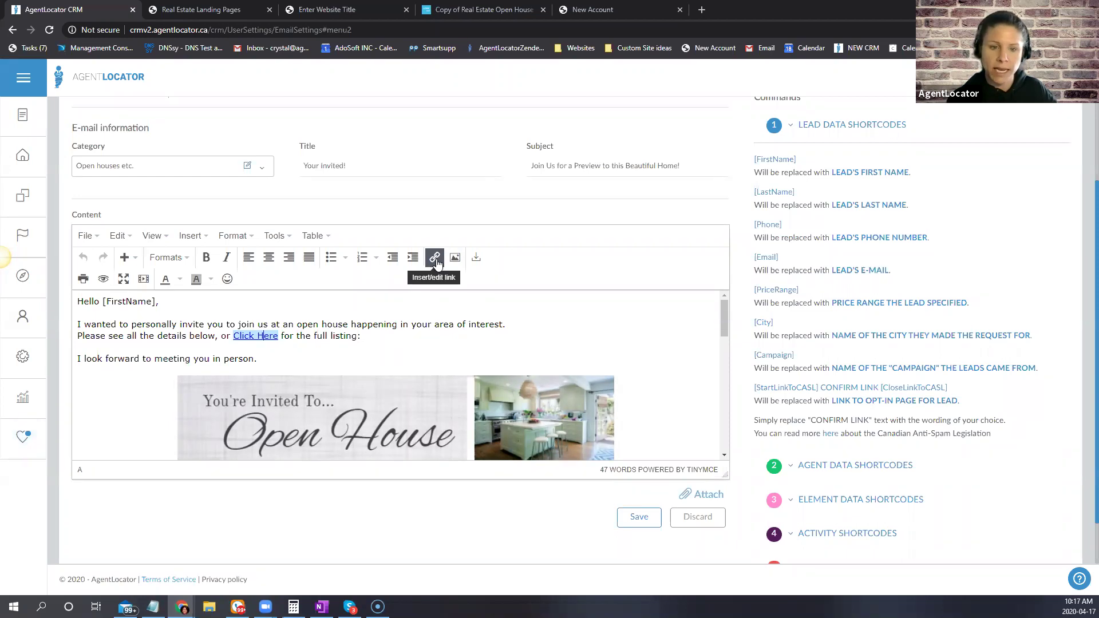
click(436, 258)
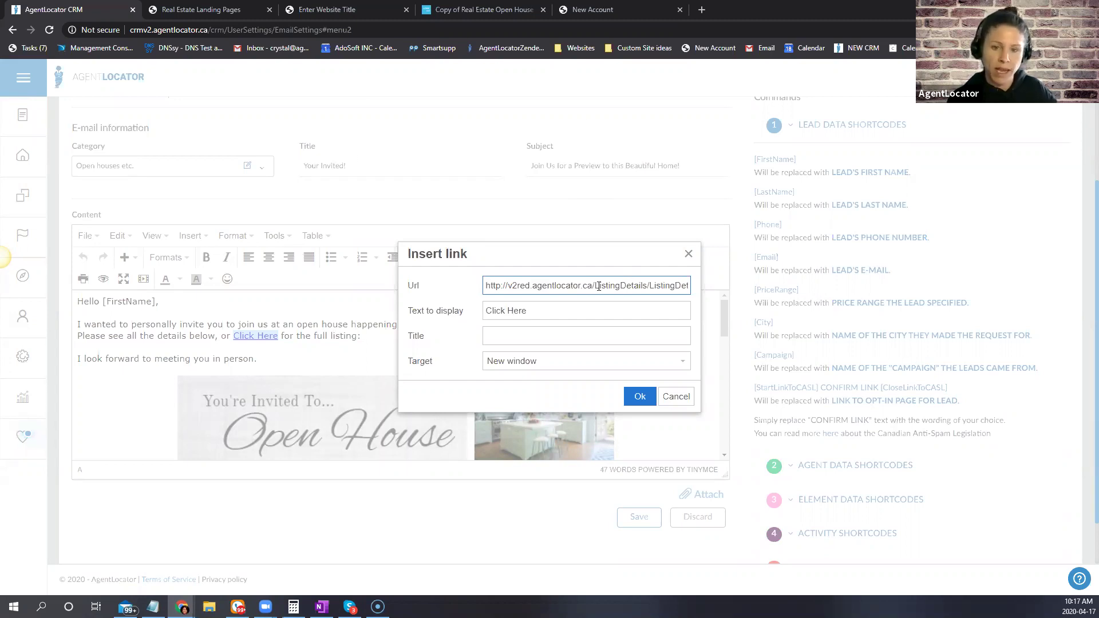
click(677, 397)
scroll(647, 365, down, 3)
click(611, 404)
scroll(612, 451, down, 1)
scroll(613, 450, down, 3)
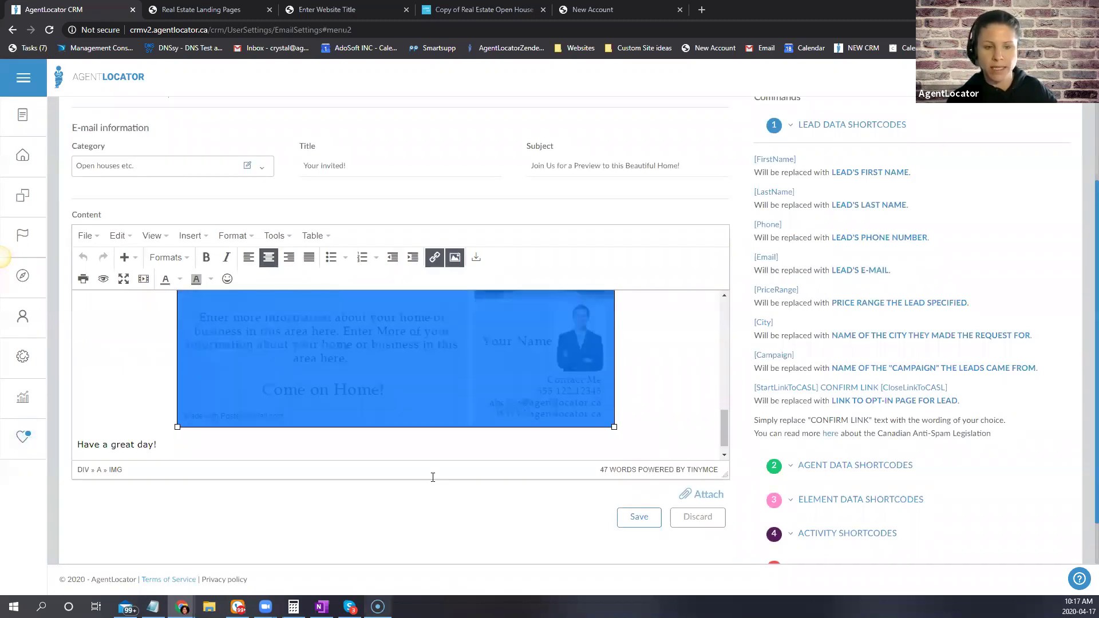
scroll(637, 385, up, 1)
click(393, 351)
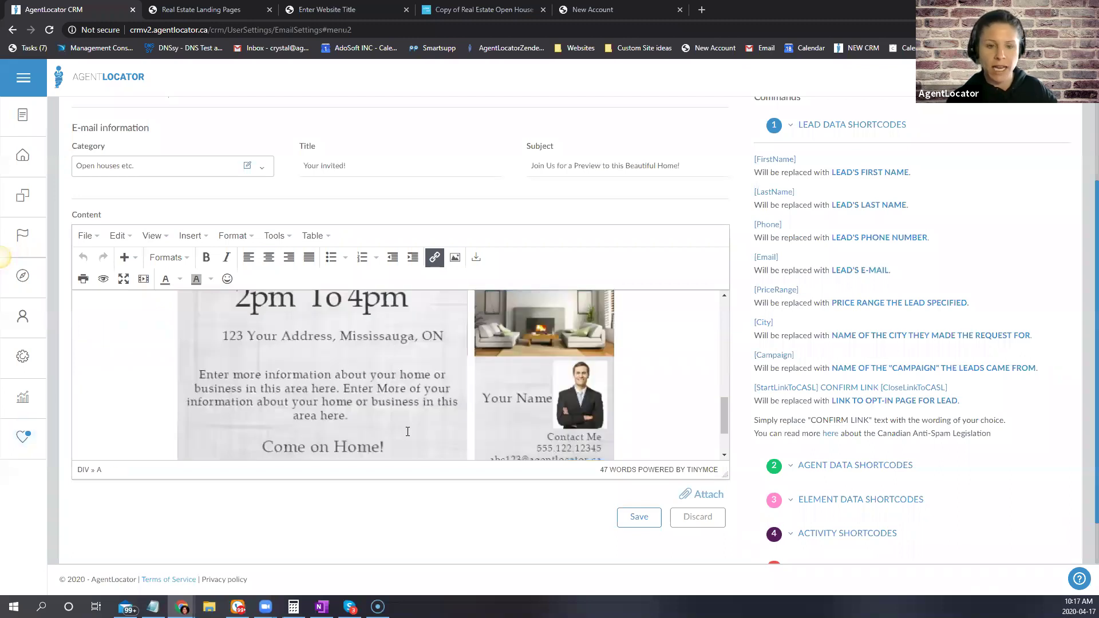
click(407, 431)
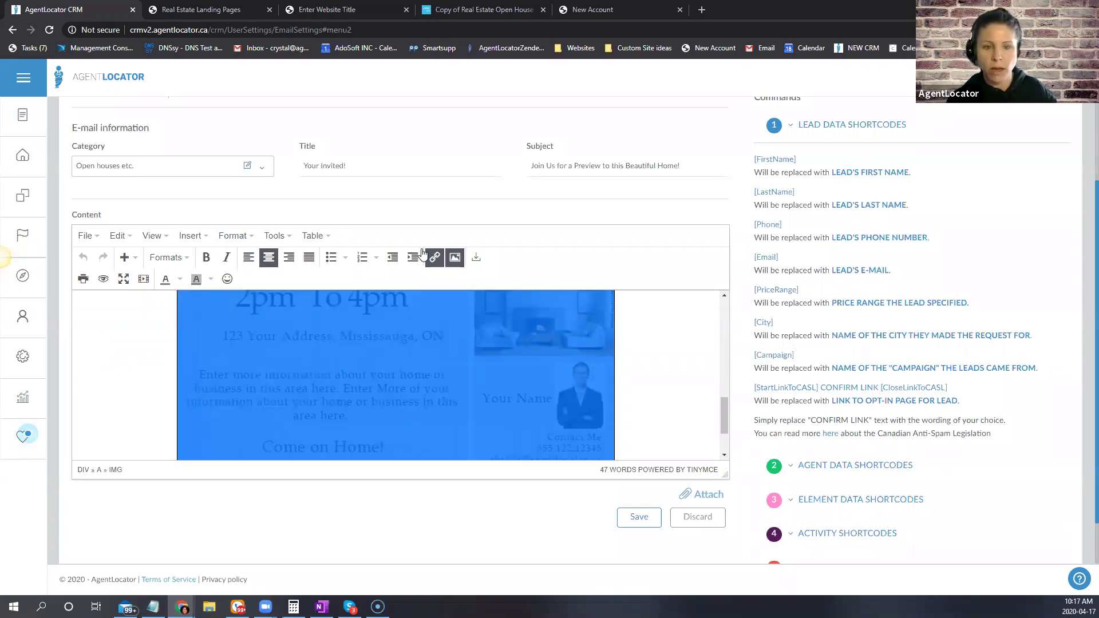
scroll(655, 414, down, 2)
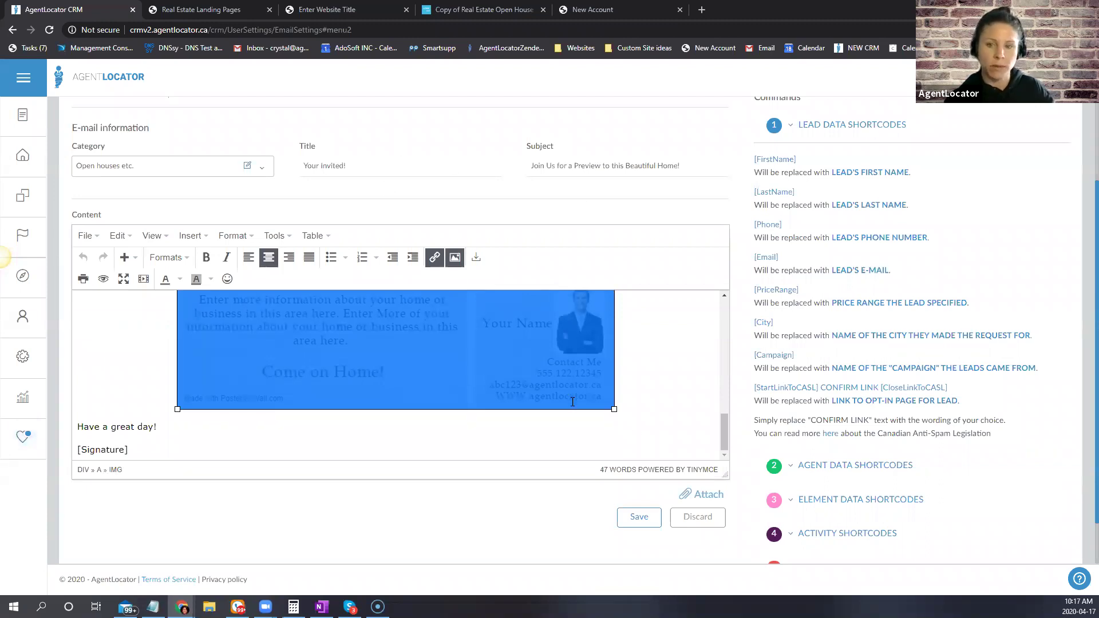
scroll(575, 404, up, 3)
scroll(575, 404, up, 3)
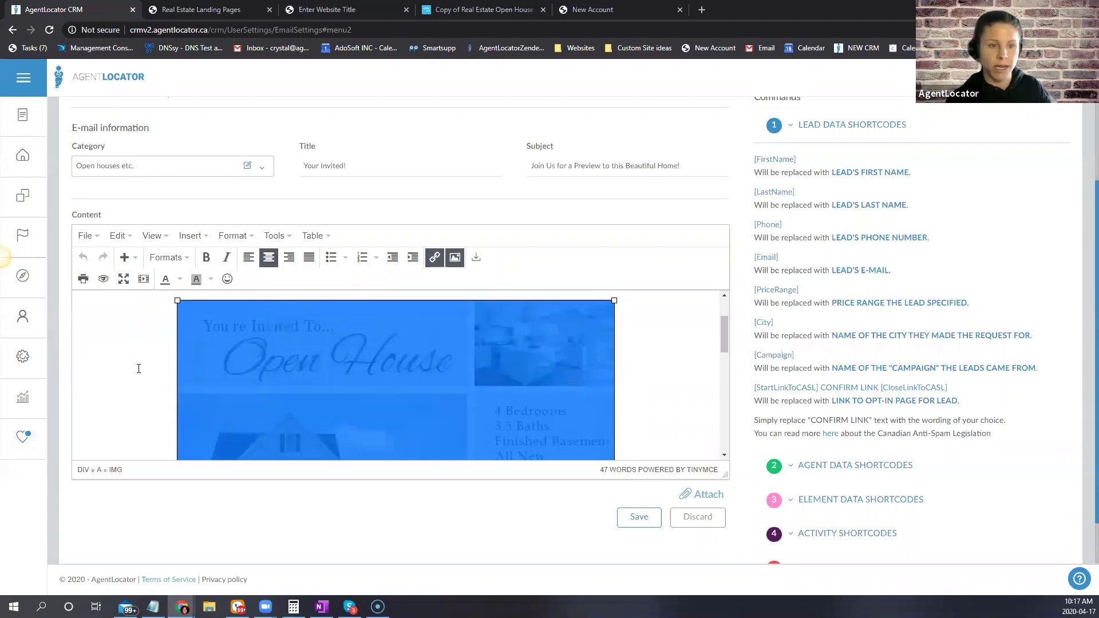
scroll(139, 378, up, 2)
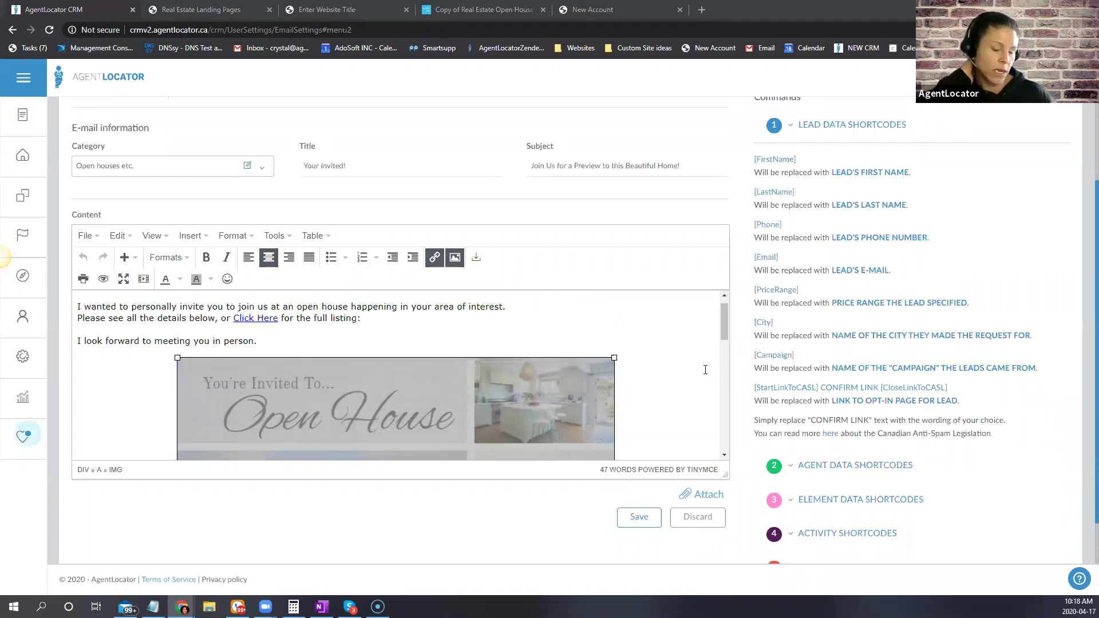
click(483, 11)
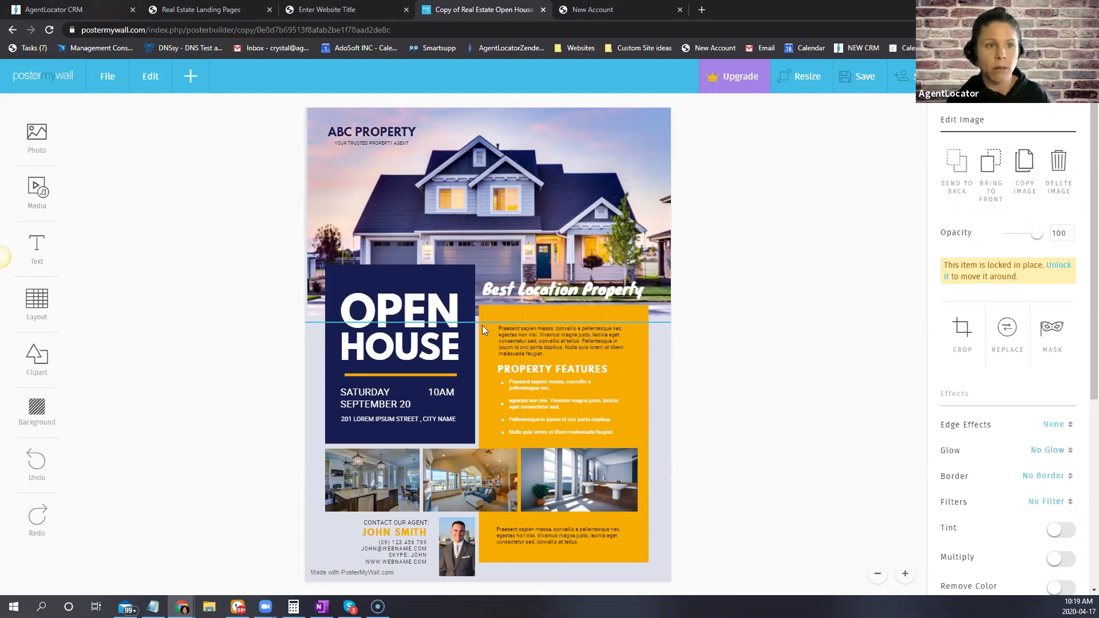
key(ctrl+1)
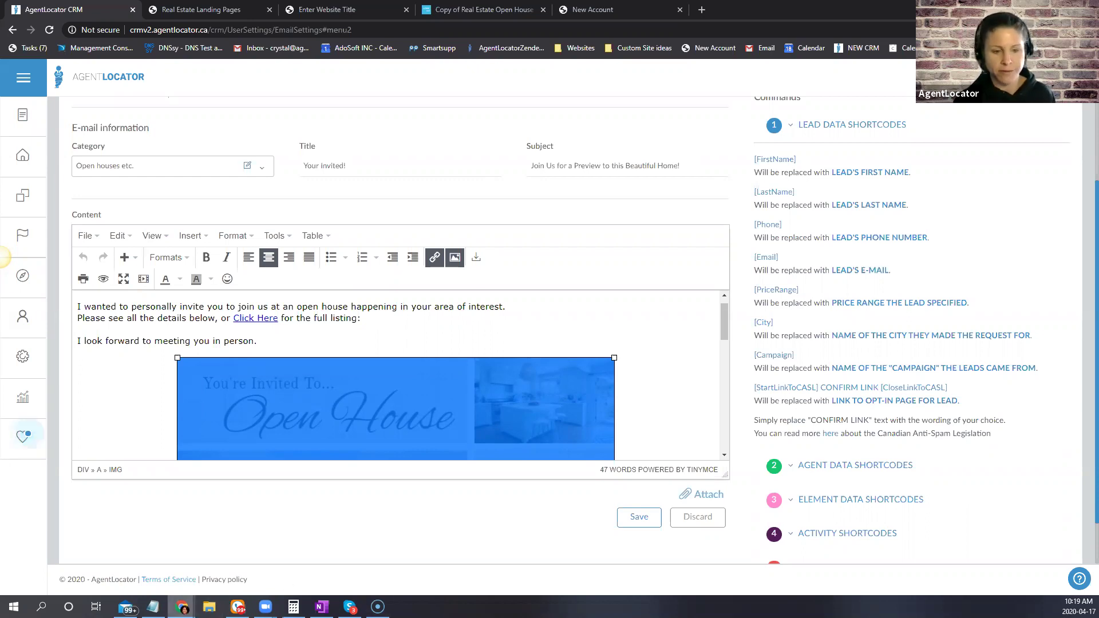
Bring the Facebook browser window forward, move it higher, and go to giphy in a new tab.
mouse_move(265, 607)
mouse_move(182, 607)
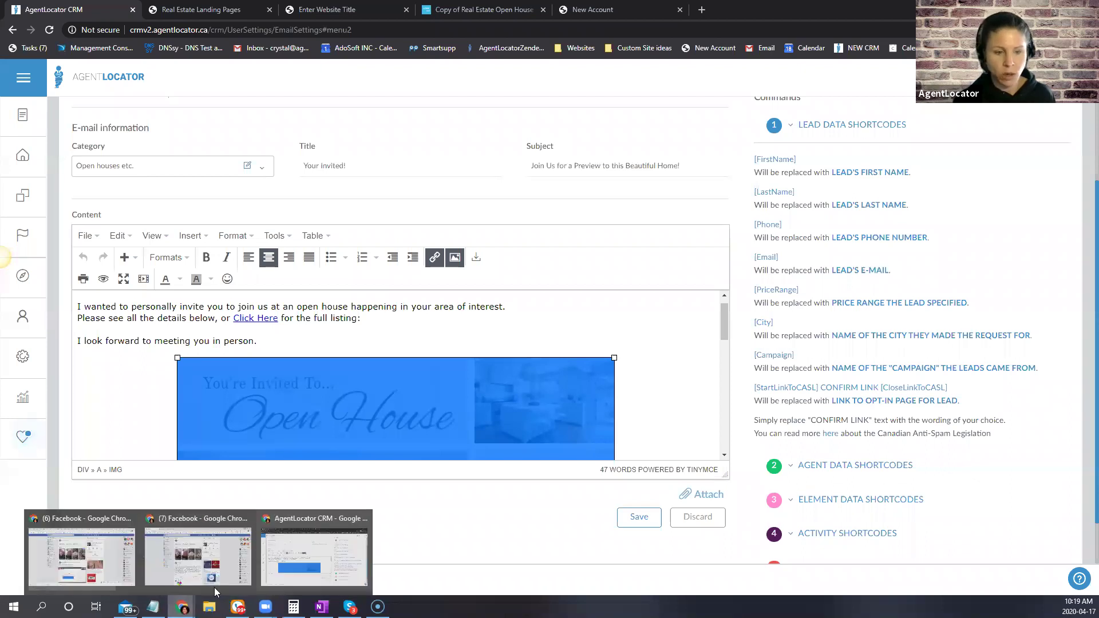
click(218, 566)
drag(391, 238, 340, 49)
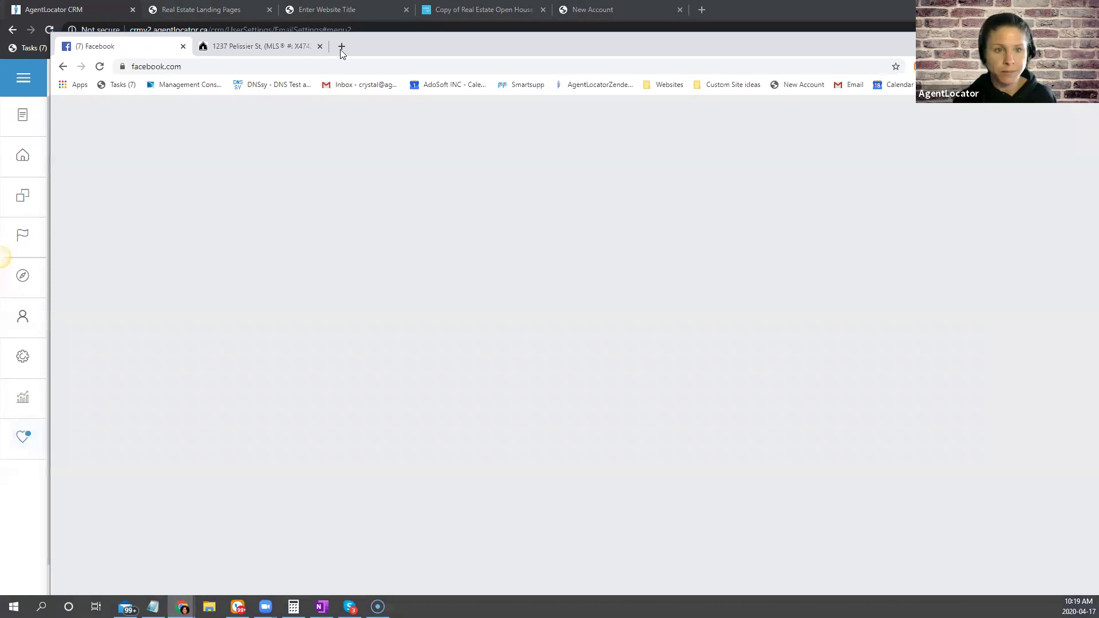
click(340, 49)
text(giphy.com)
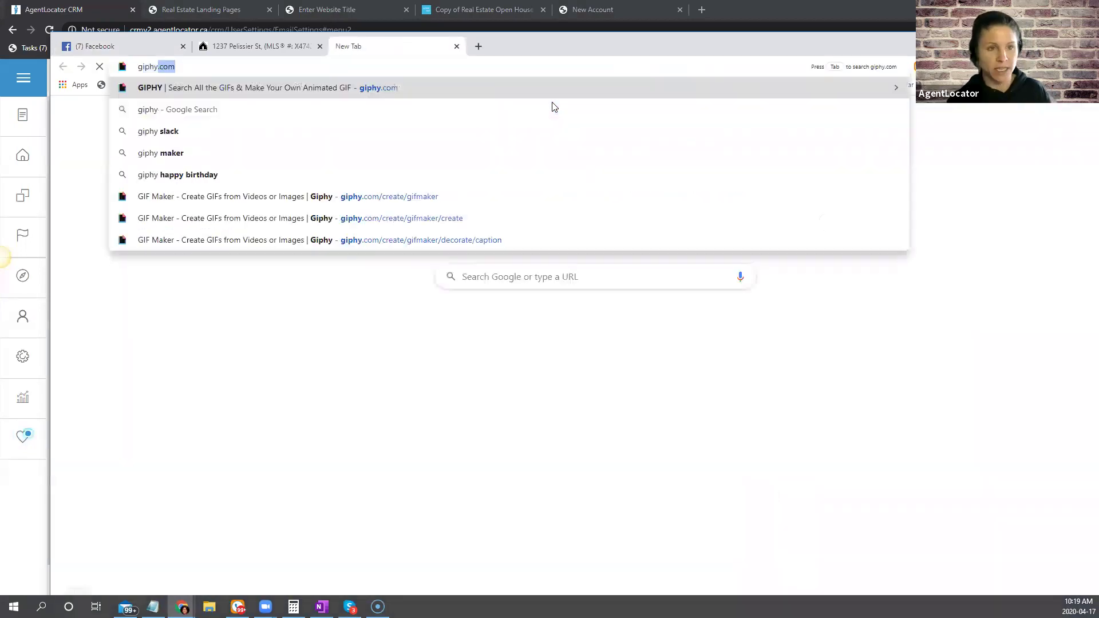
key(Return)
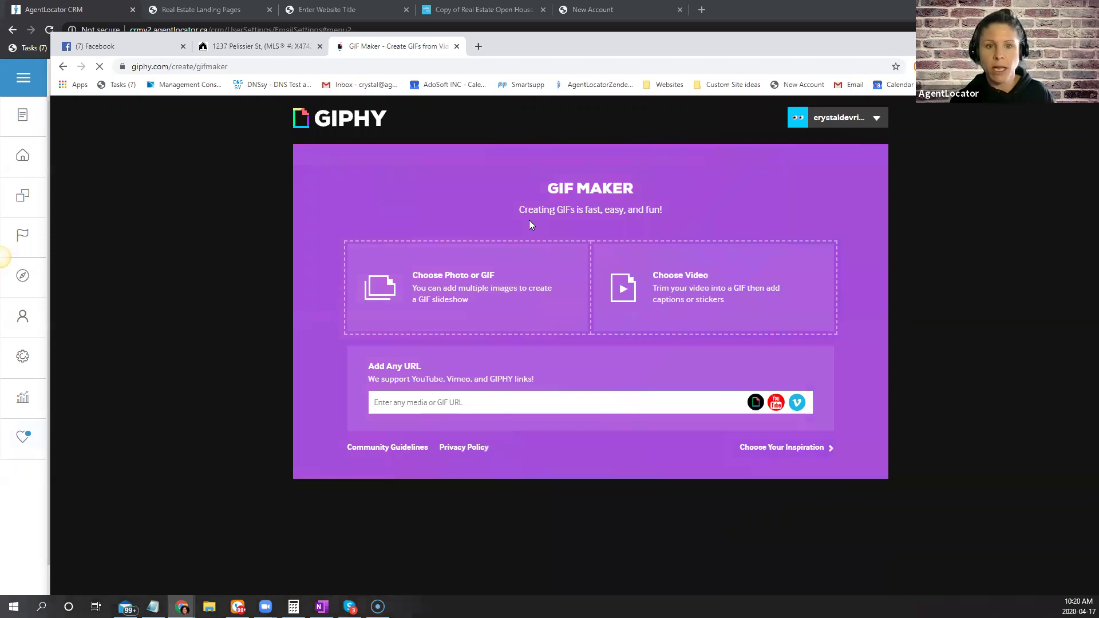
Go to youtube.com in a new browser tab.
click(479, 46)
text(y)
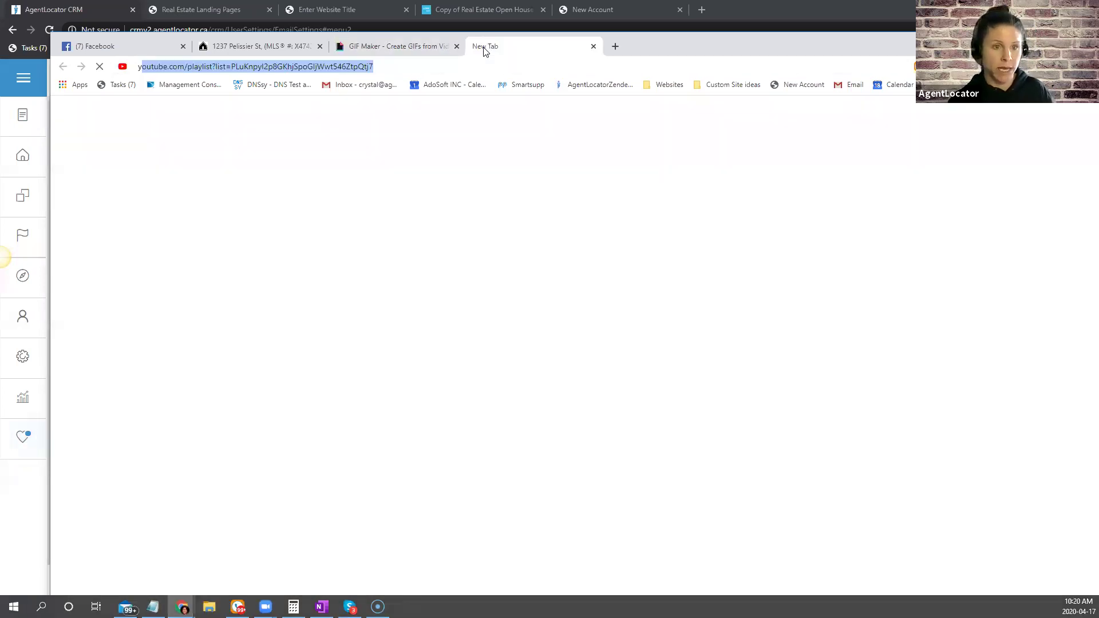
text(out)
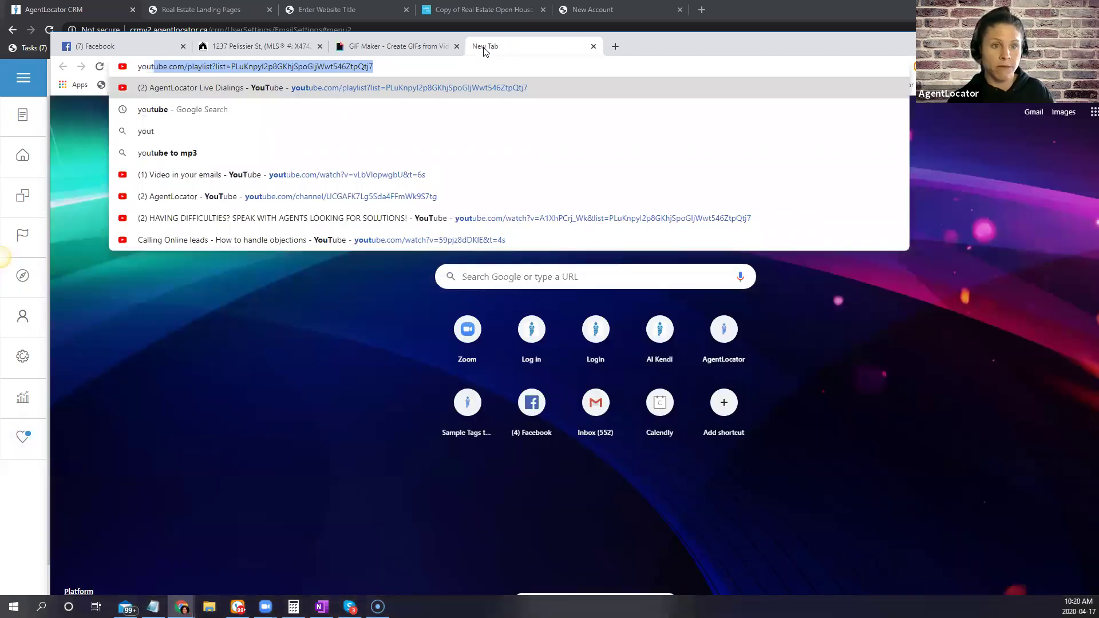
text(ube.com)
key(Tab)
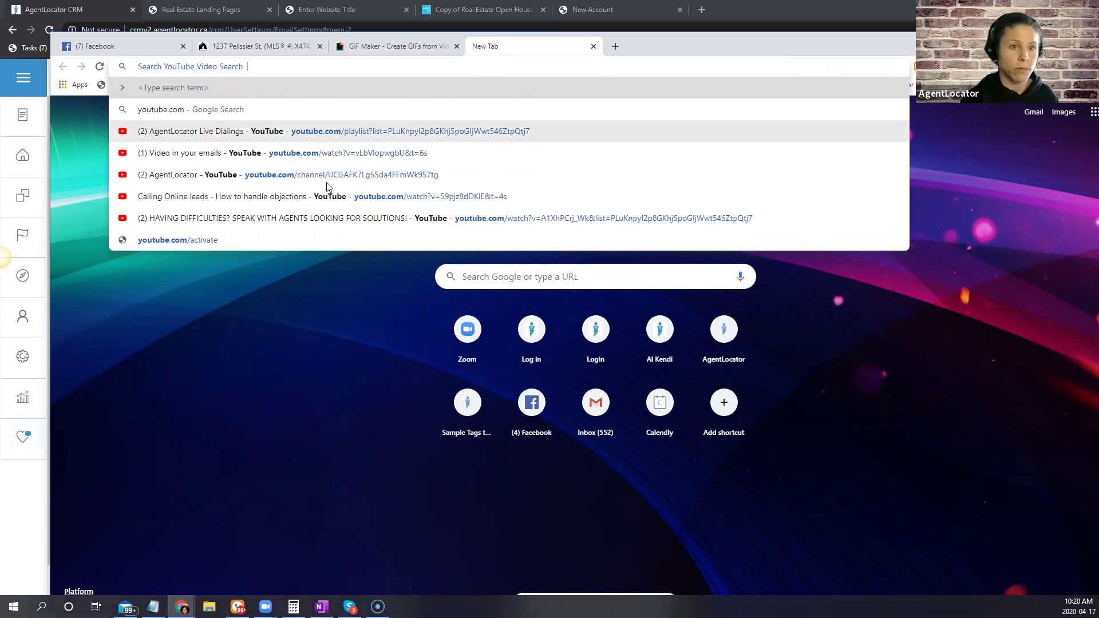
key(Return)
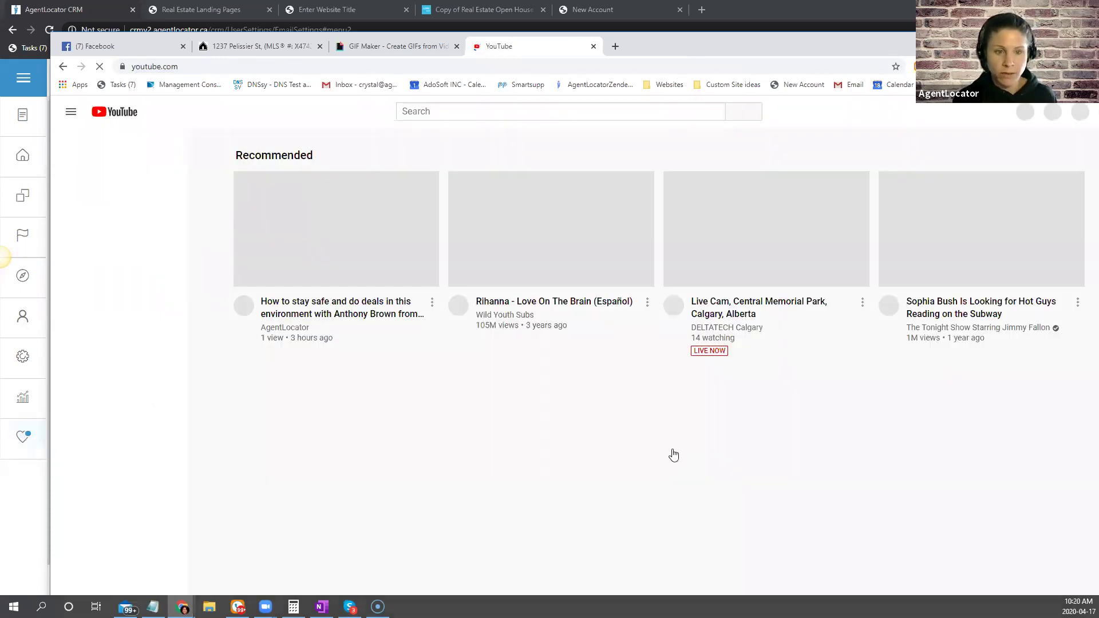
Find and open The Killers – 'Shot At The Night' video from the home feed.
scroll(720, 448, down, 1)
scroll(720, 448, up, 1)
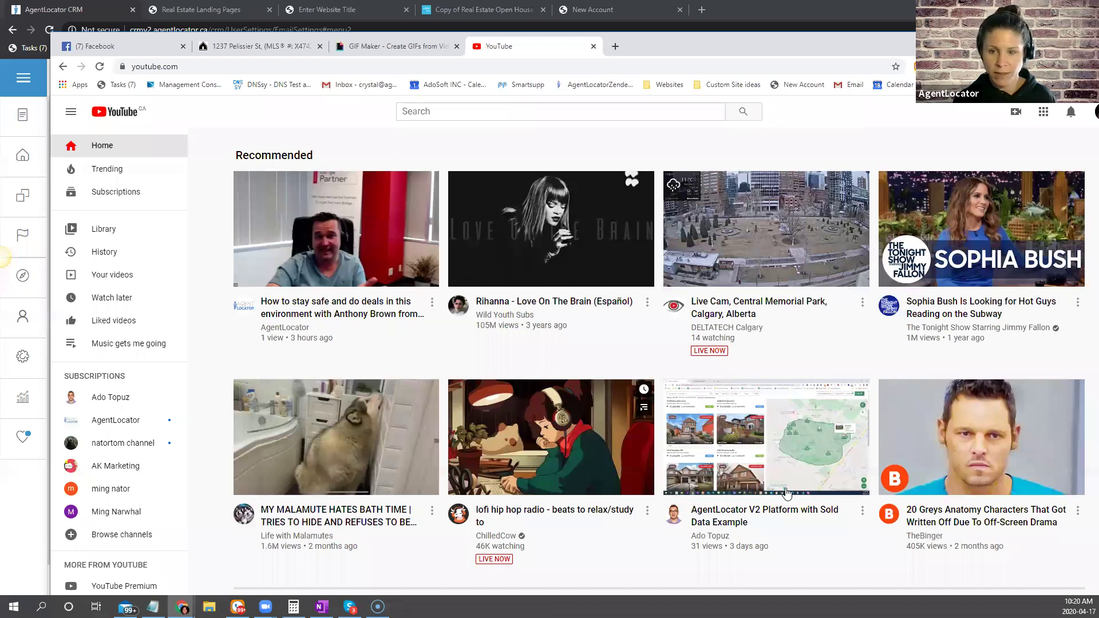
scroll(787, 493, down, 4)
scroll(736, 535, down, 6)
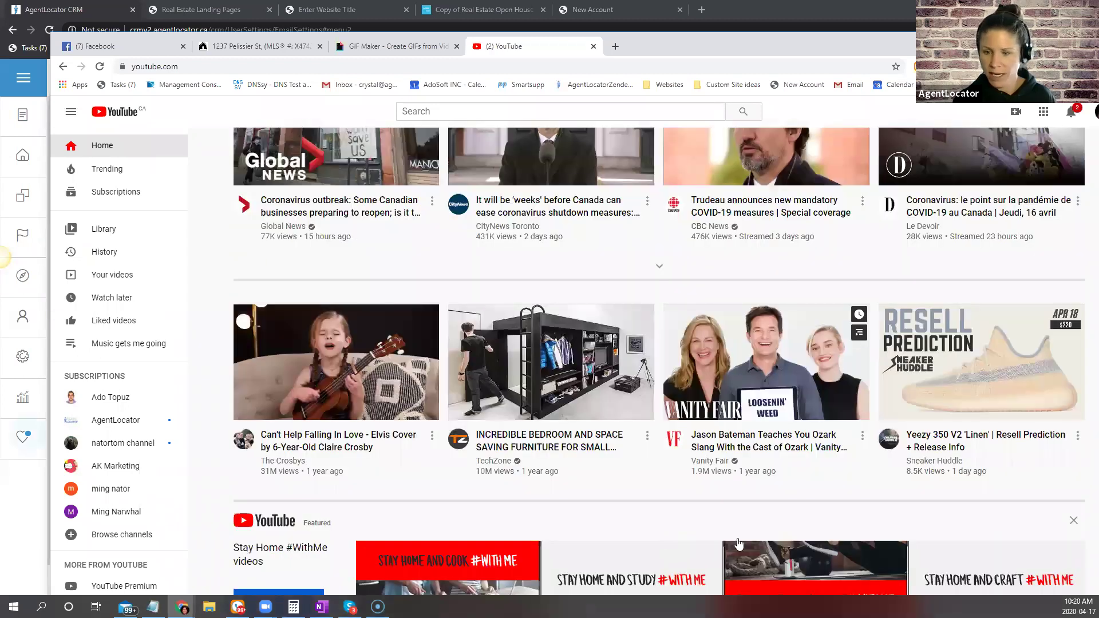
scroll(737, 544, down, 5)
scroll(631, 538, down, 5)
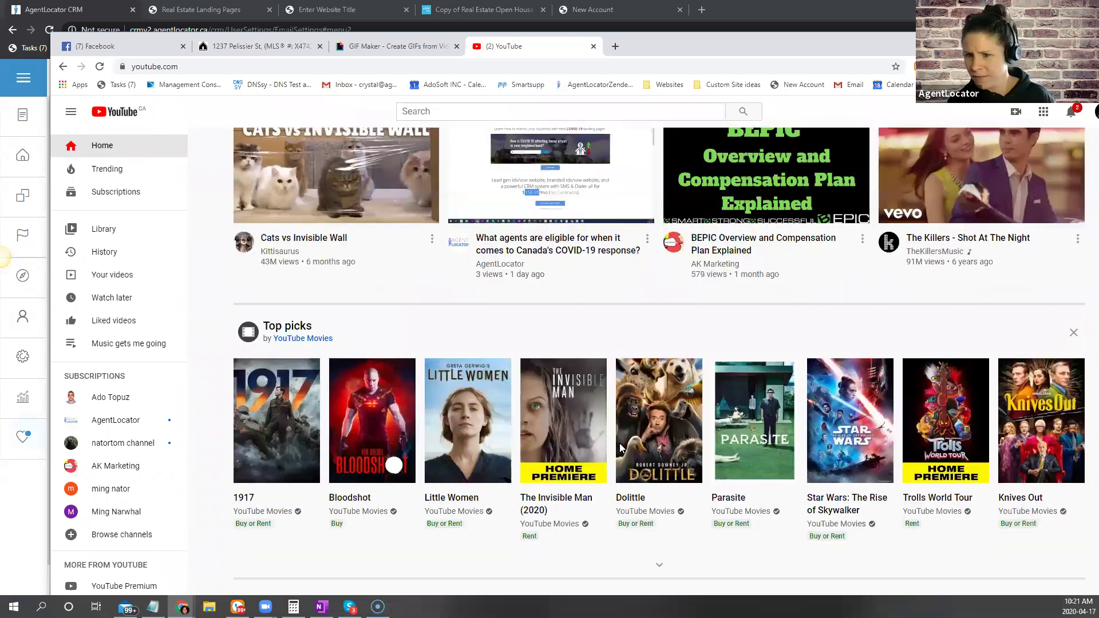
scroll(618, 448, up, 2)
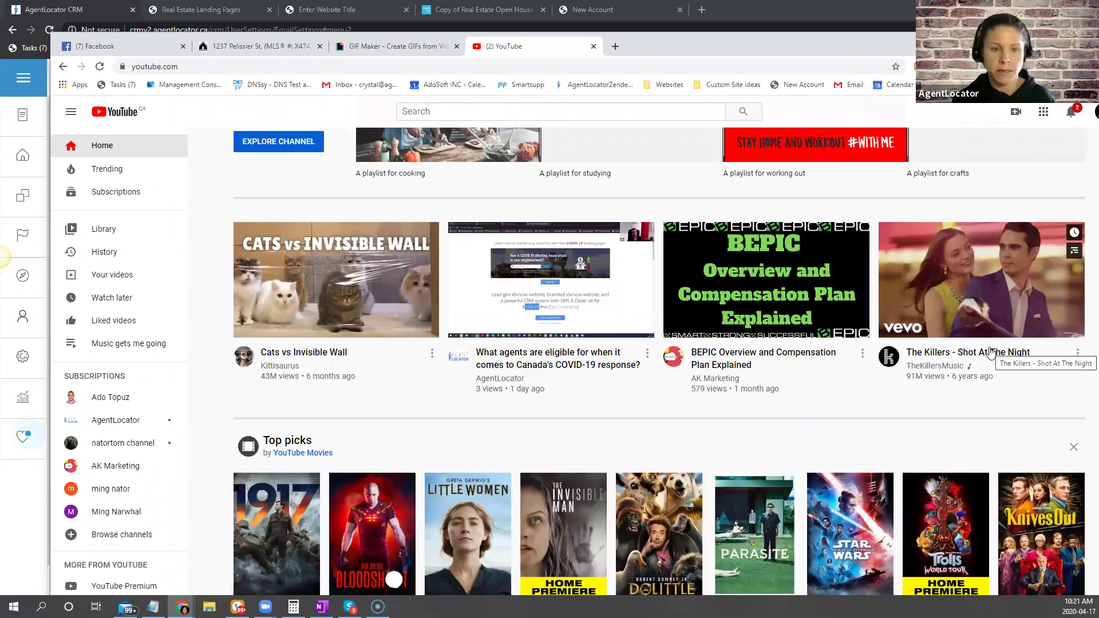
click(990, 352)
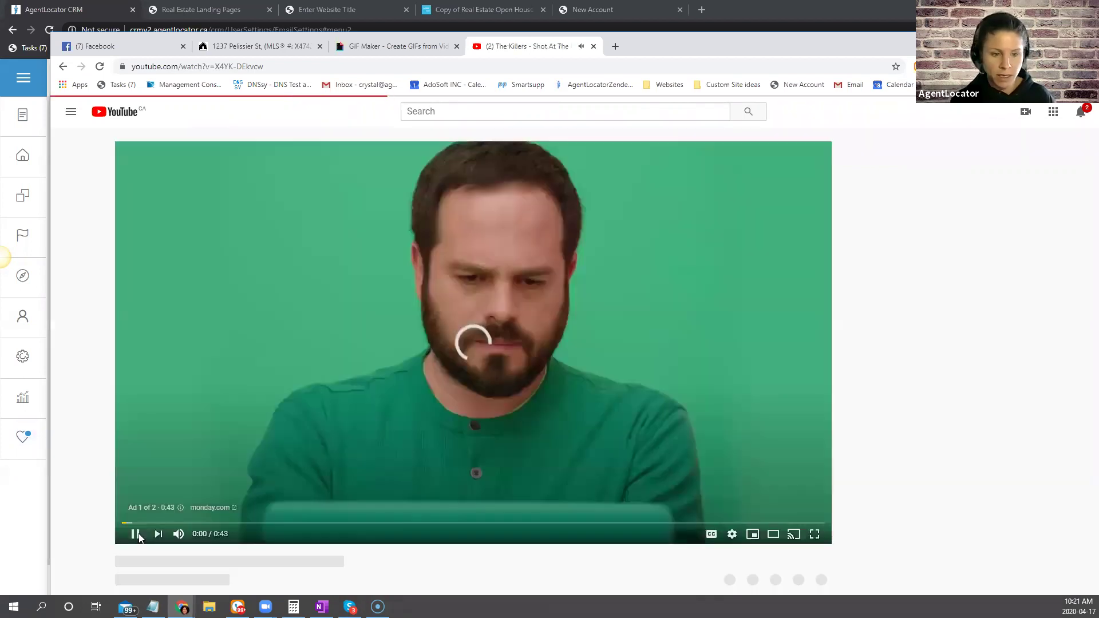
Bring up the video's youtu.be share link, then return to the GIF Maker tab.
scroll(952, 490, down, 3)
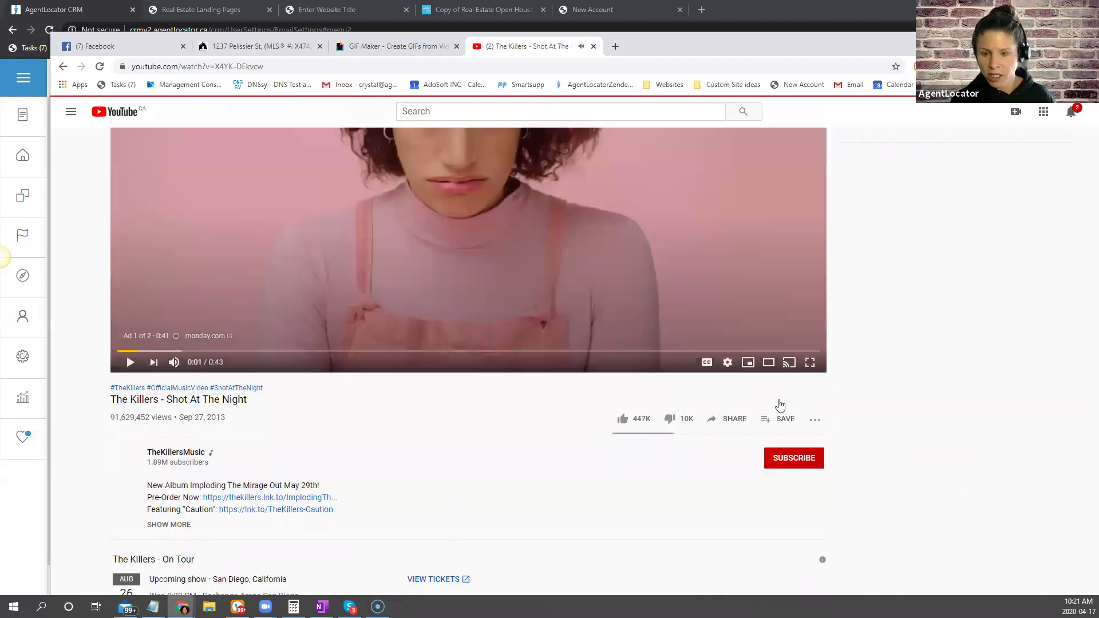
click(731, 421)
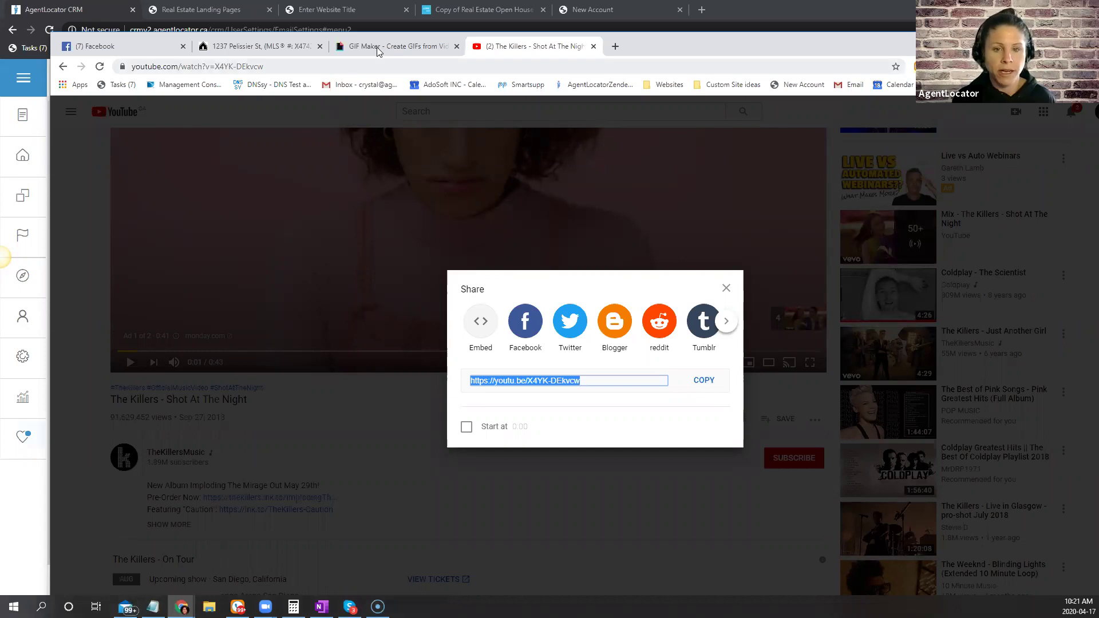
key(ctrl+shift+Tab)
Load the YouTube link into GIF Maker, trim a 10.1-second clip starting at 01:03, and continue.
click(461, 403)
key(ctrl+v)
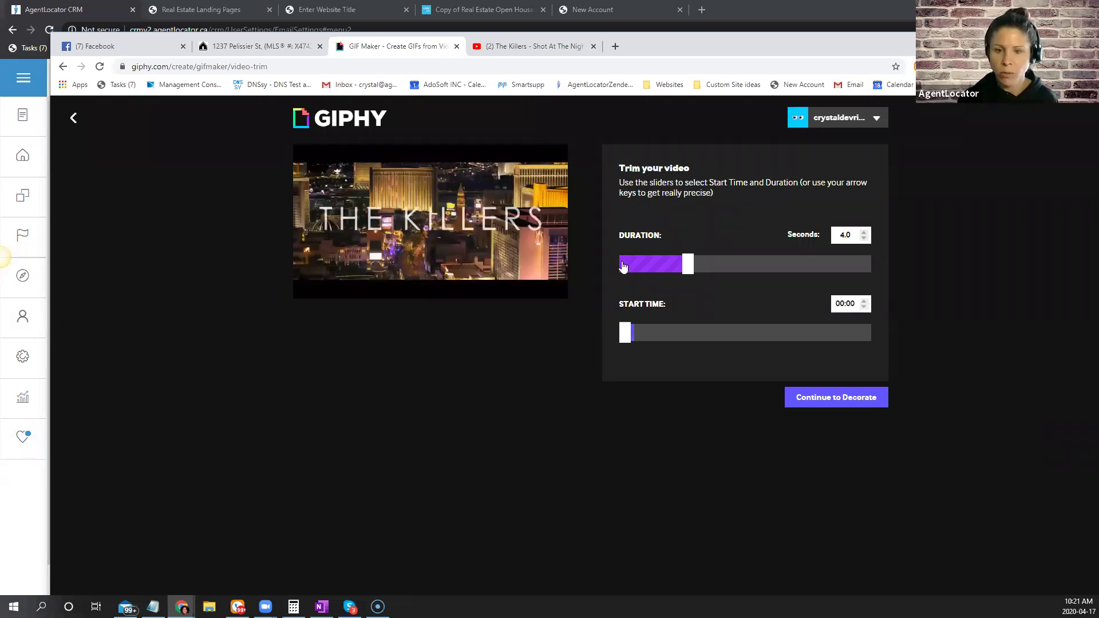
click(785, 262)
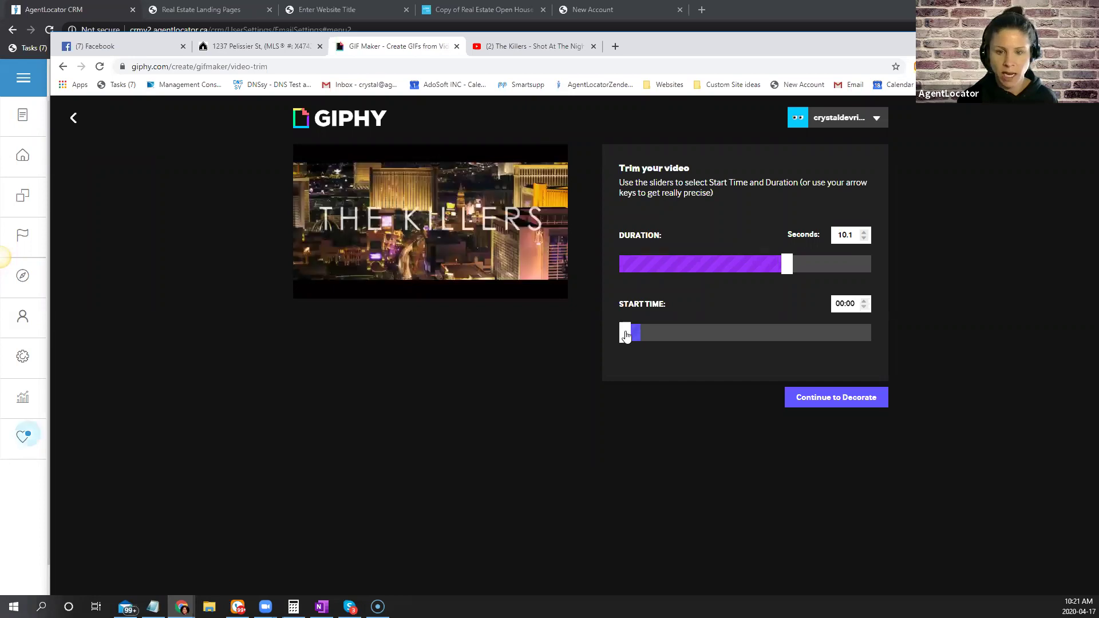
click(706, 333)
click(686, 333)
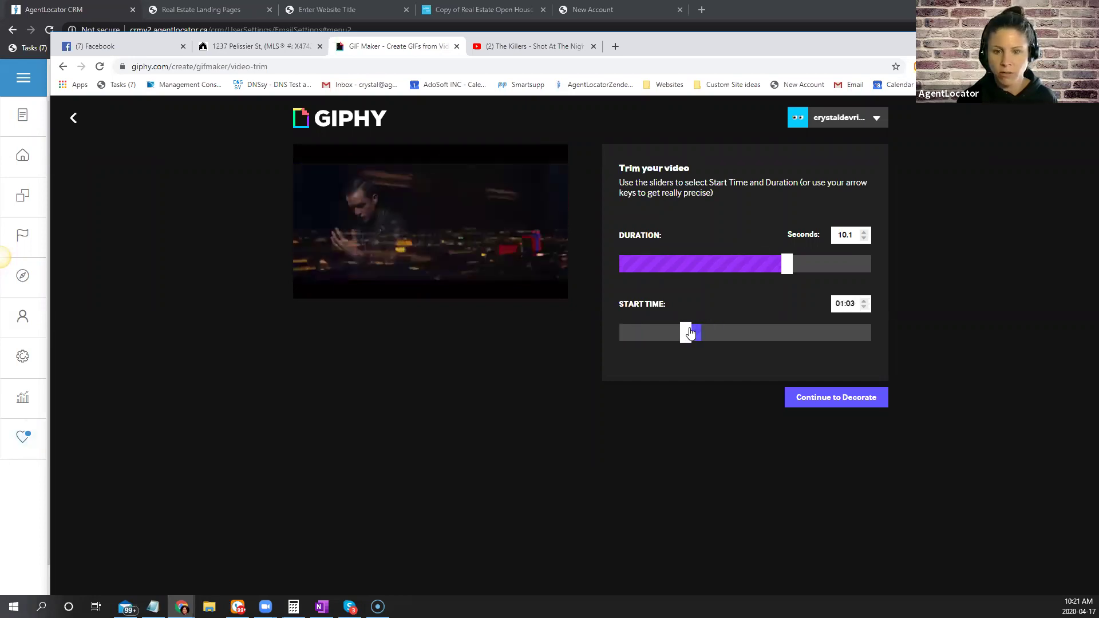
click(704, 337)
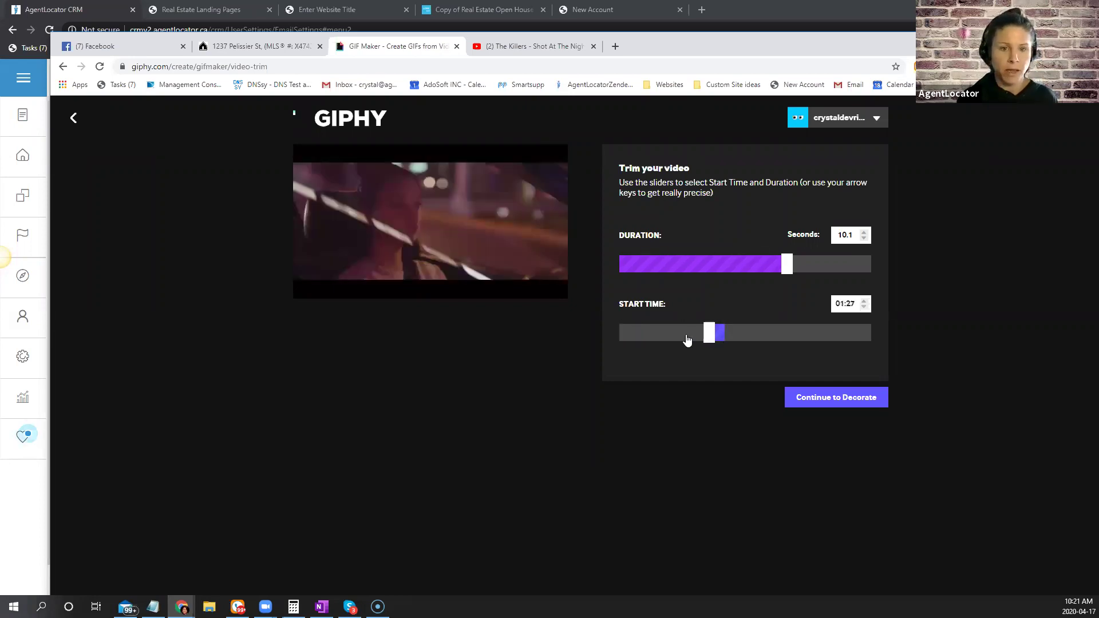
click(686, 334)
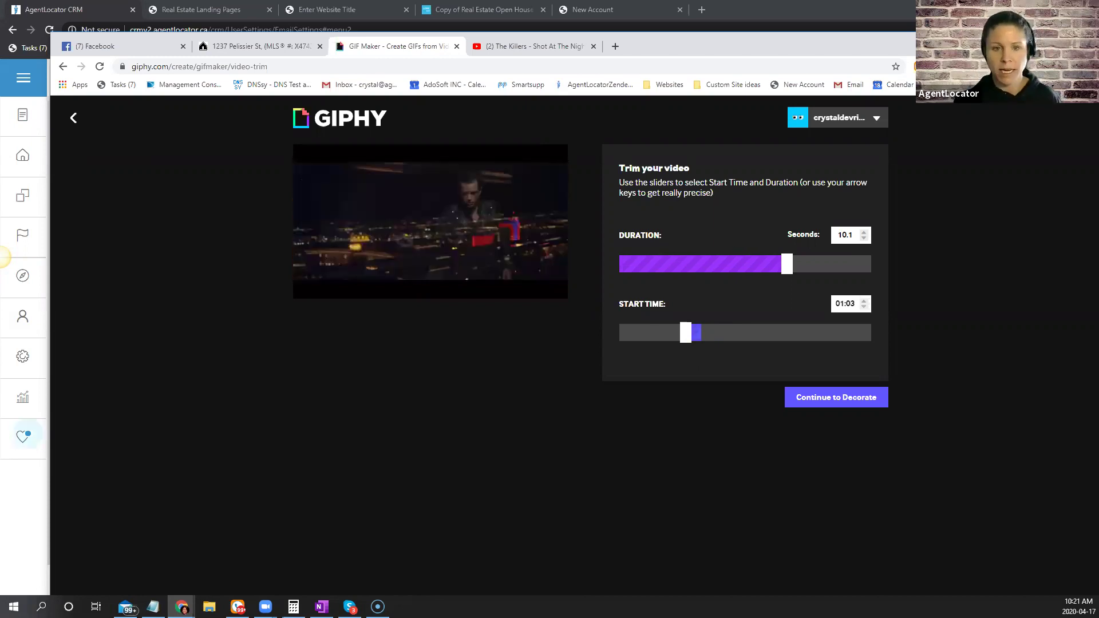
click(825, 395)
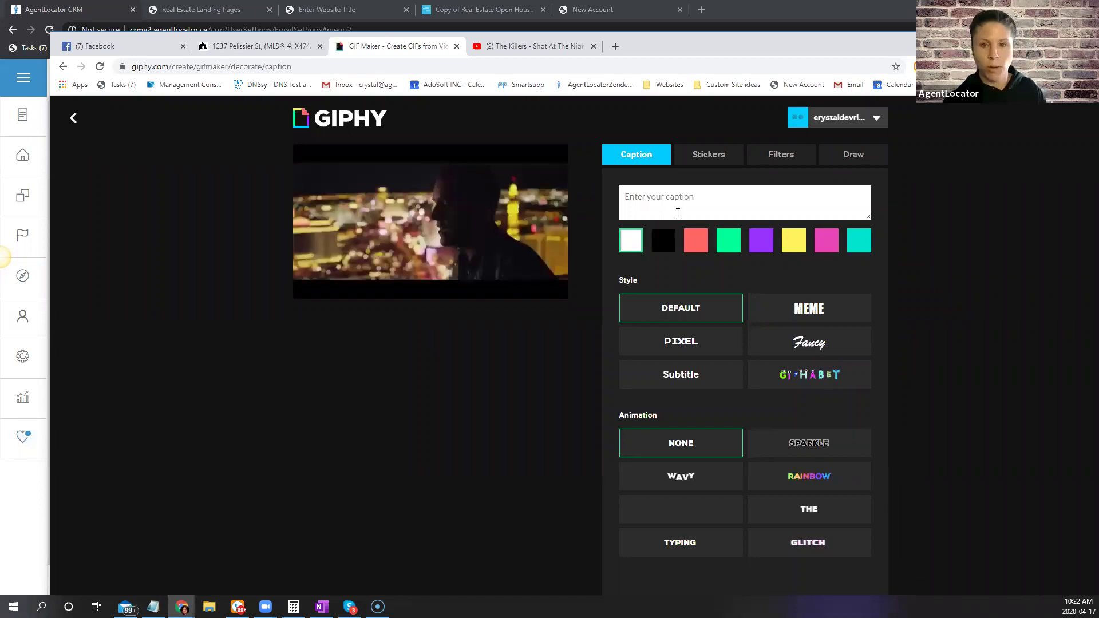
Caption the GIF 'Welcome to 123 Main Street' at the top, Meme style with Rainbow animation.
text(Welc)
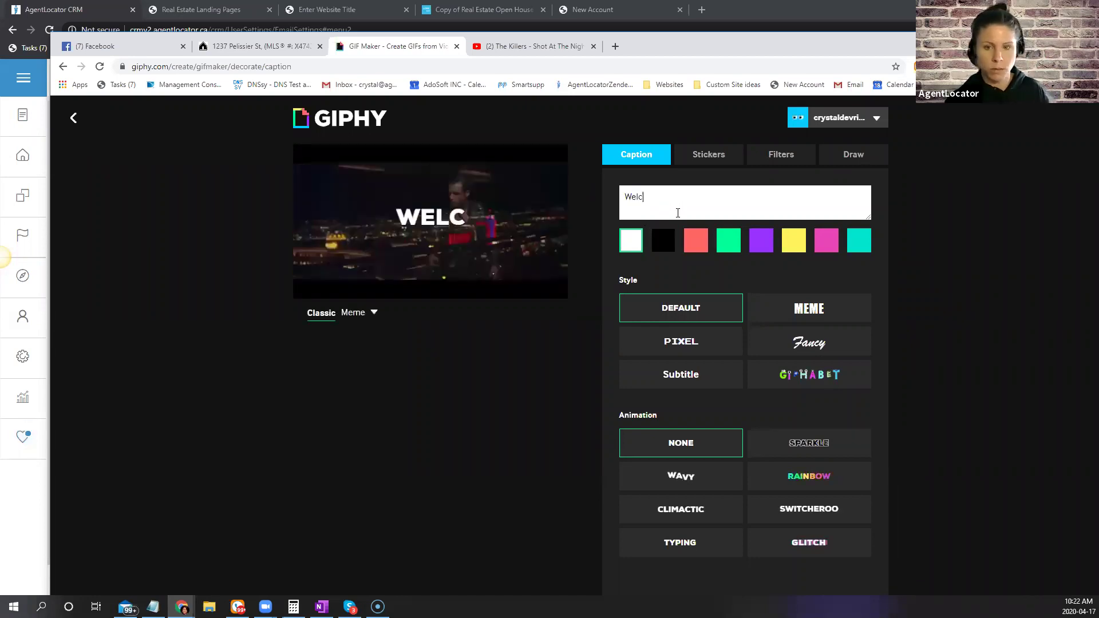
text(ome to 123)
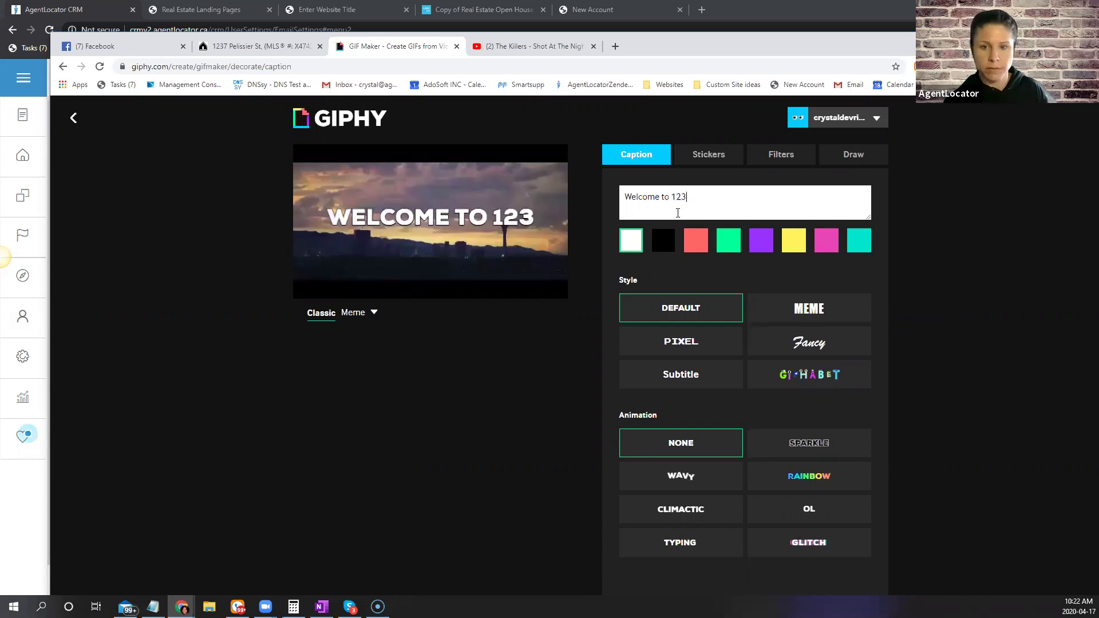
text( Main Street)
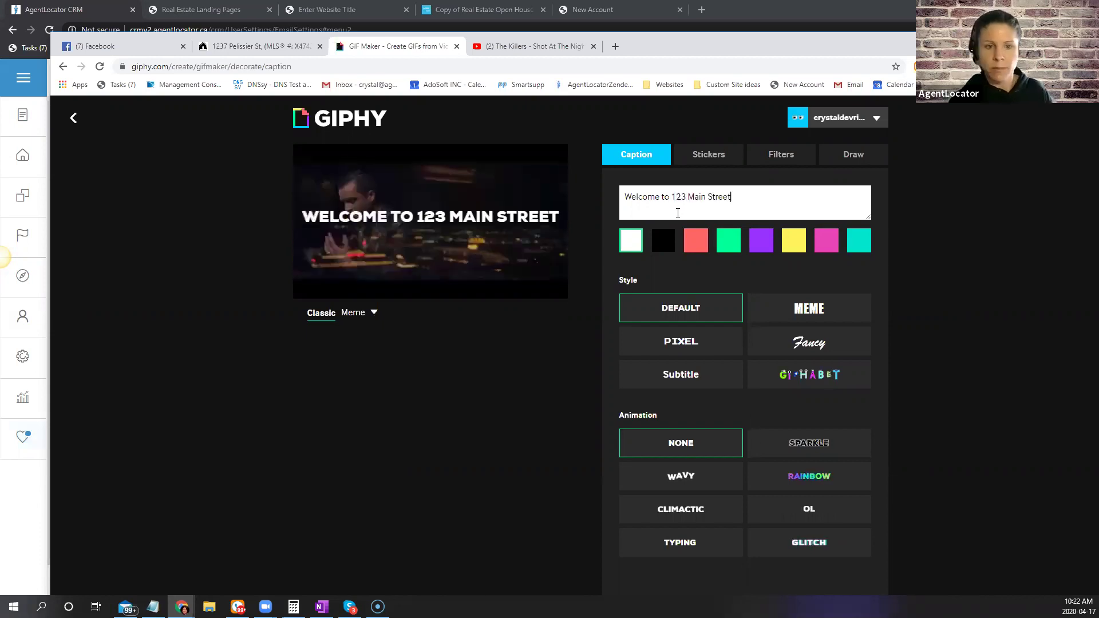
drag(429, 147, 425, 184)
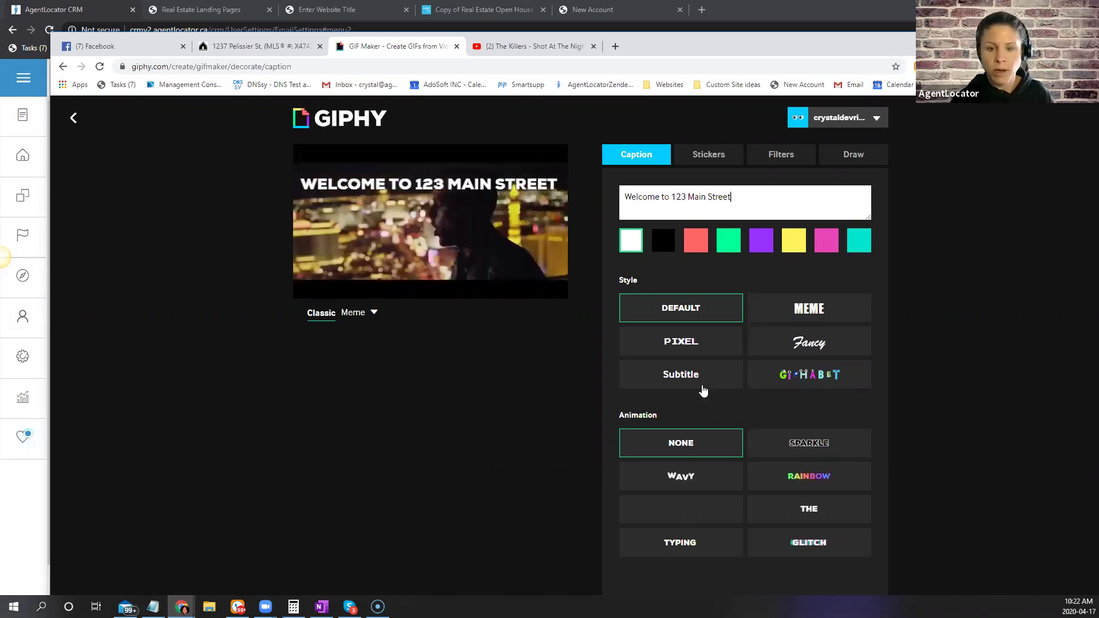
click(840, 309)
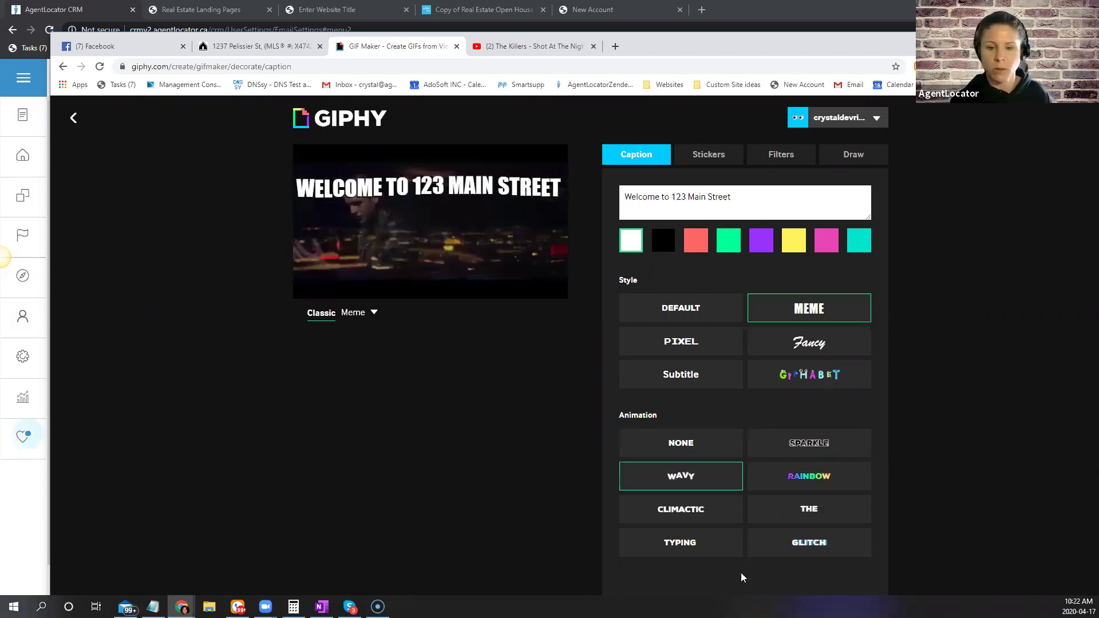
click(680, 544)
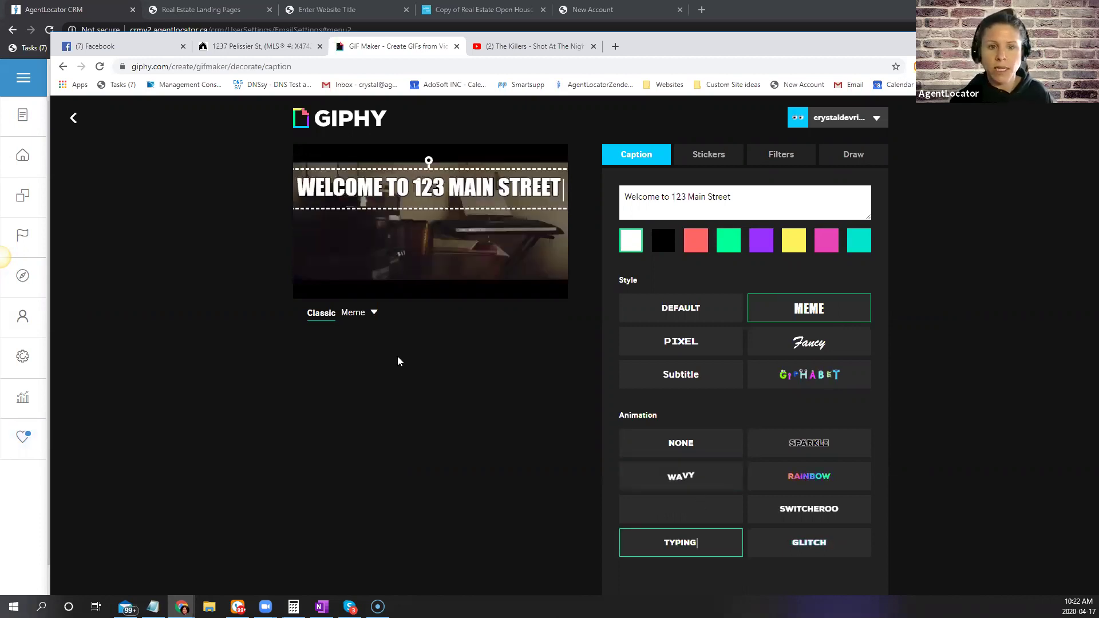
click(680, 508)
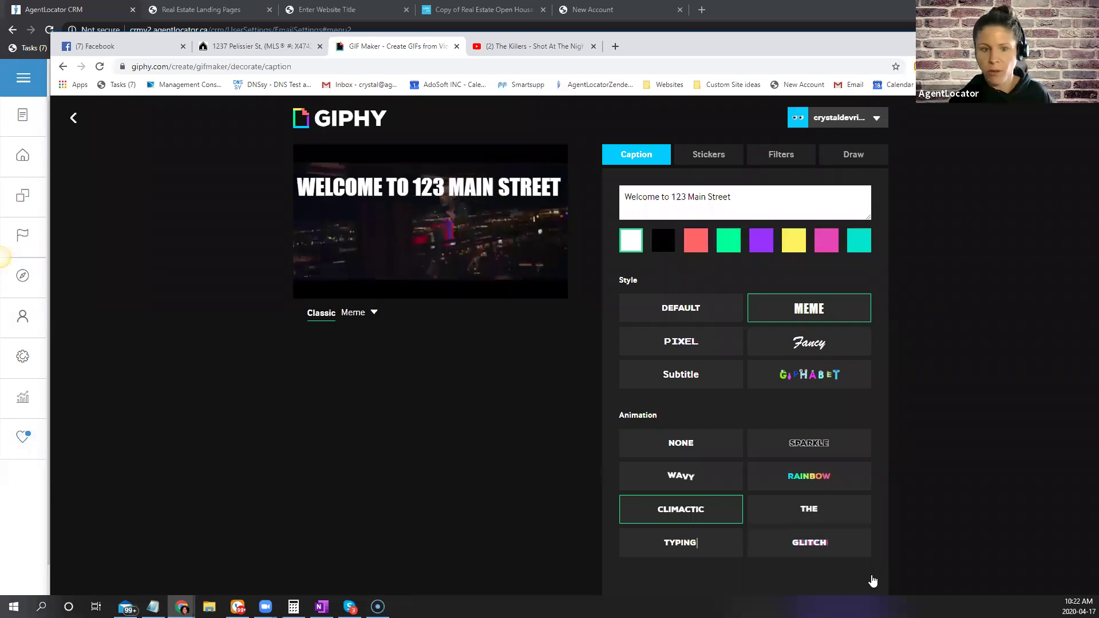
click(845, 492)
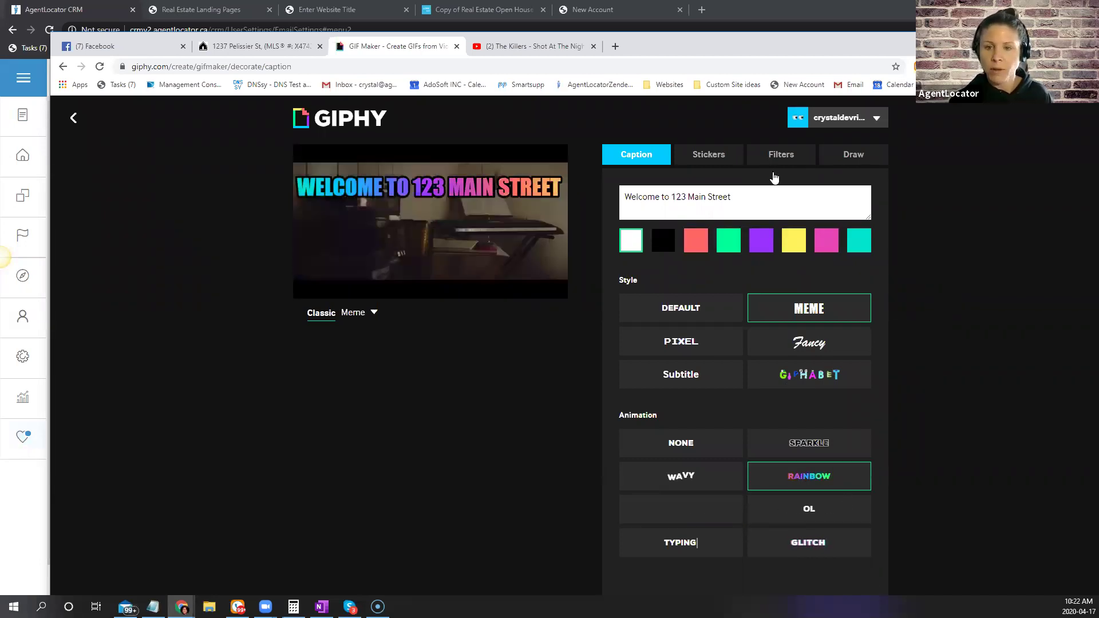
click(706, 164)
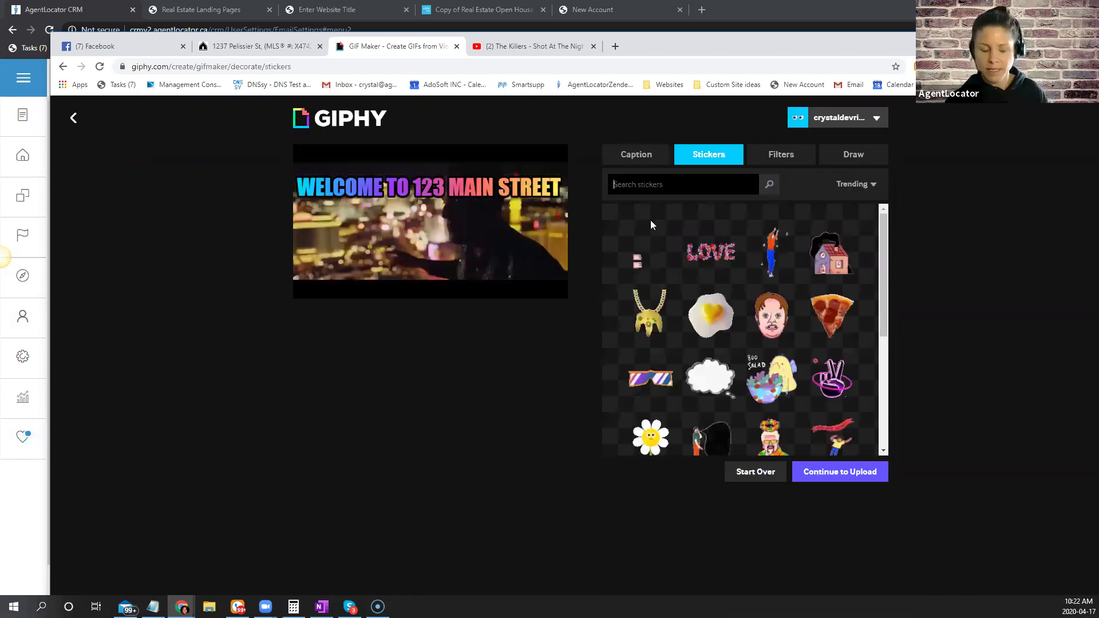
Search stickers for 'click here', place TAP HERE on the lower right, and continue to upload.
text(c)
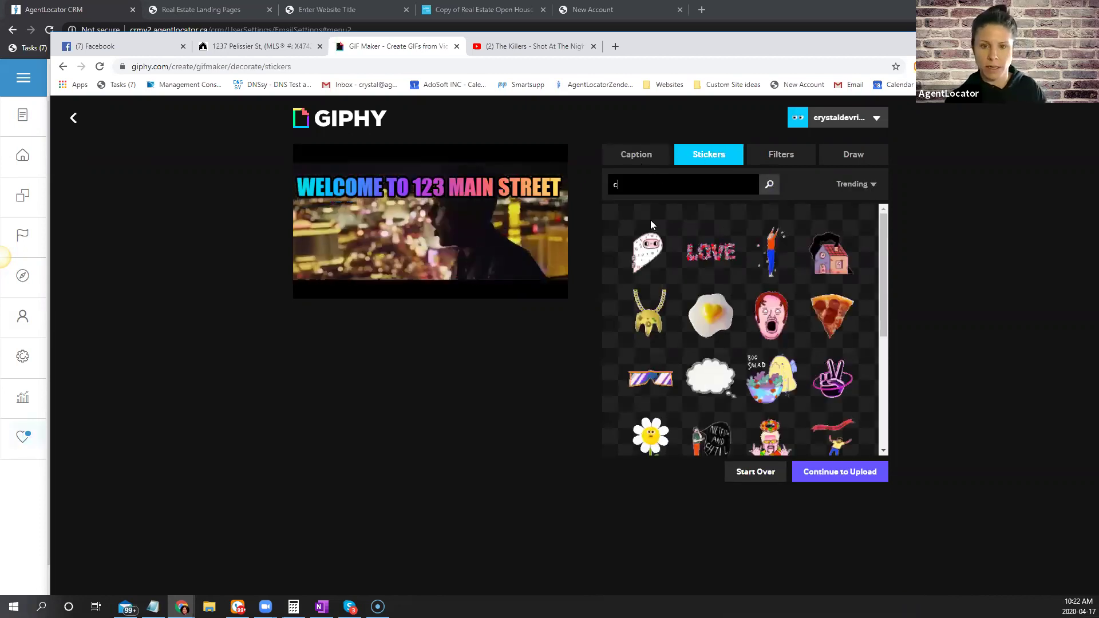
text(lick here)
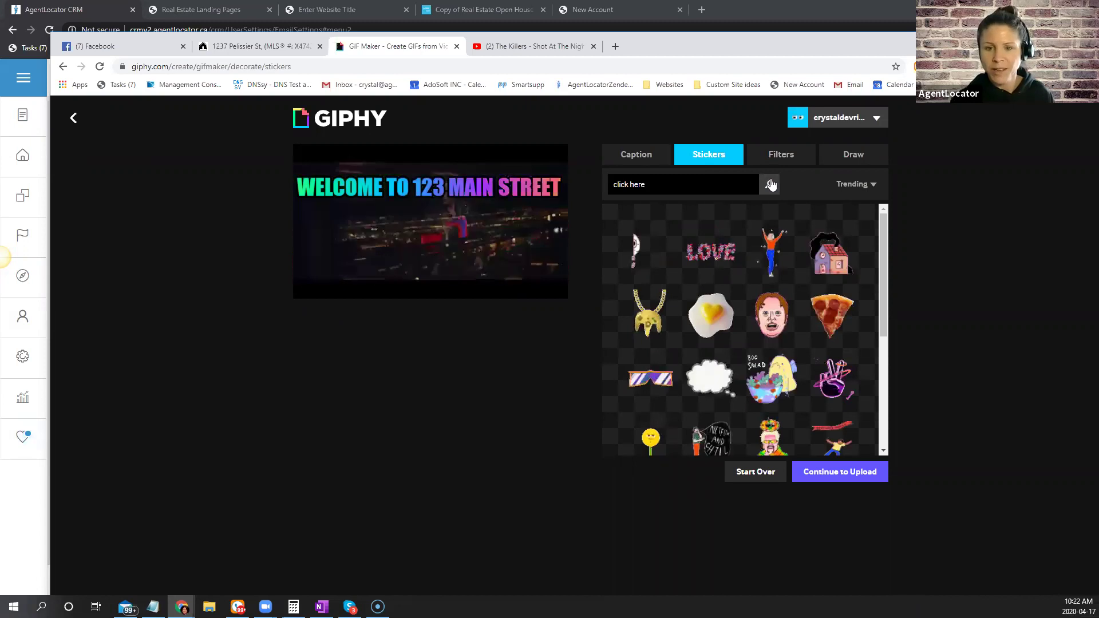
key(Return)
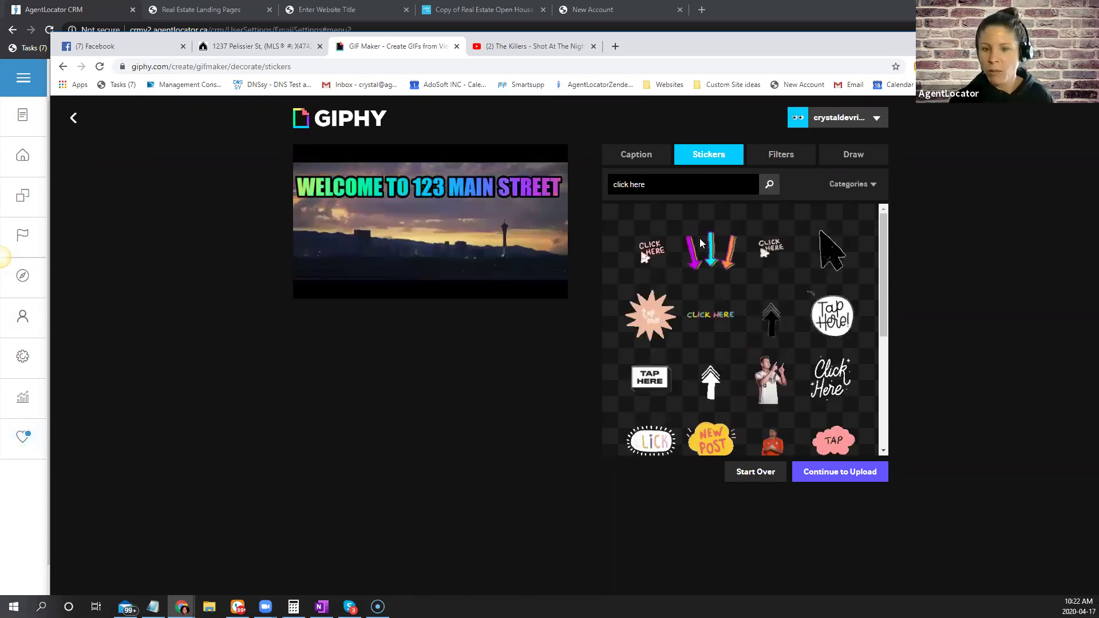
drag(650, 378, 524, 254)
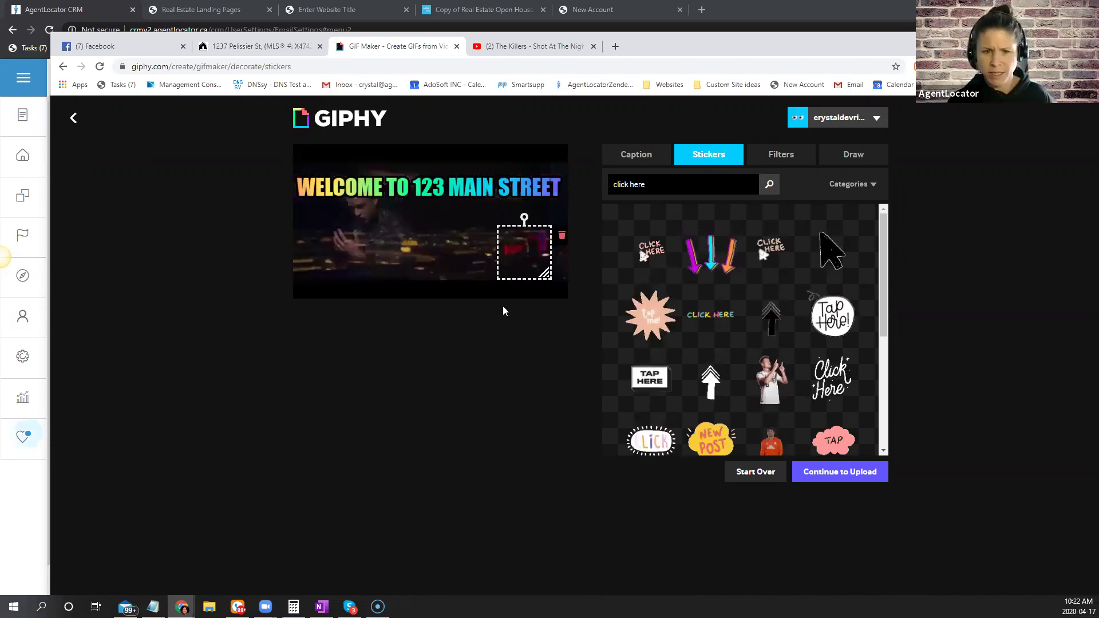
click(812, 500)
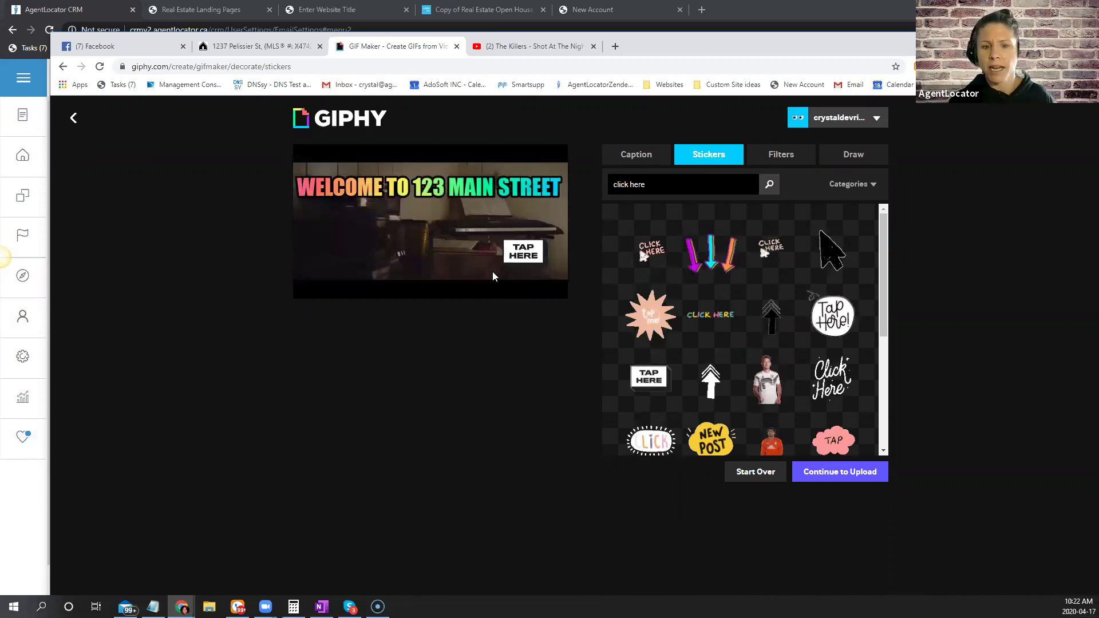
click(831, 475)
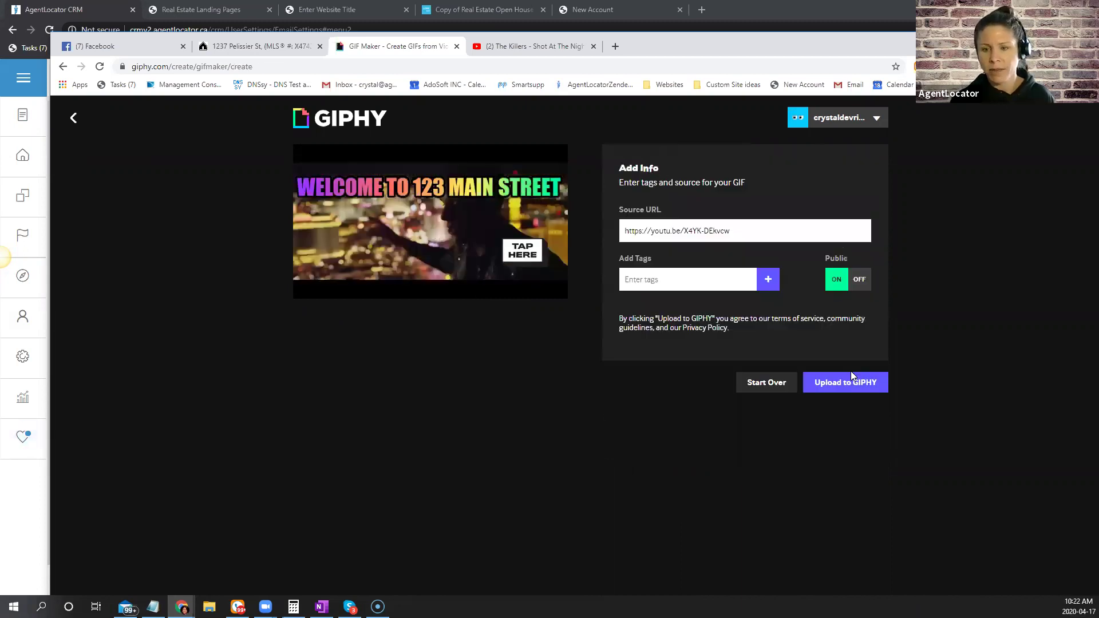
Upload the captioned Killers GIF to GIPHY and wait for its page to load.
click(832, 393)
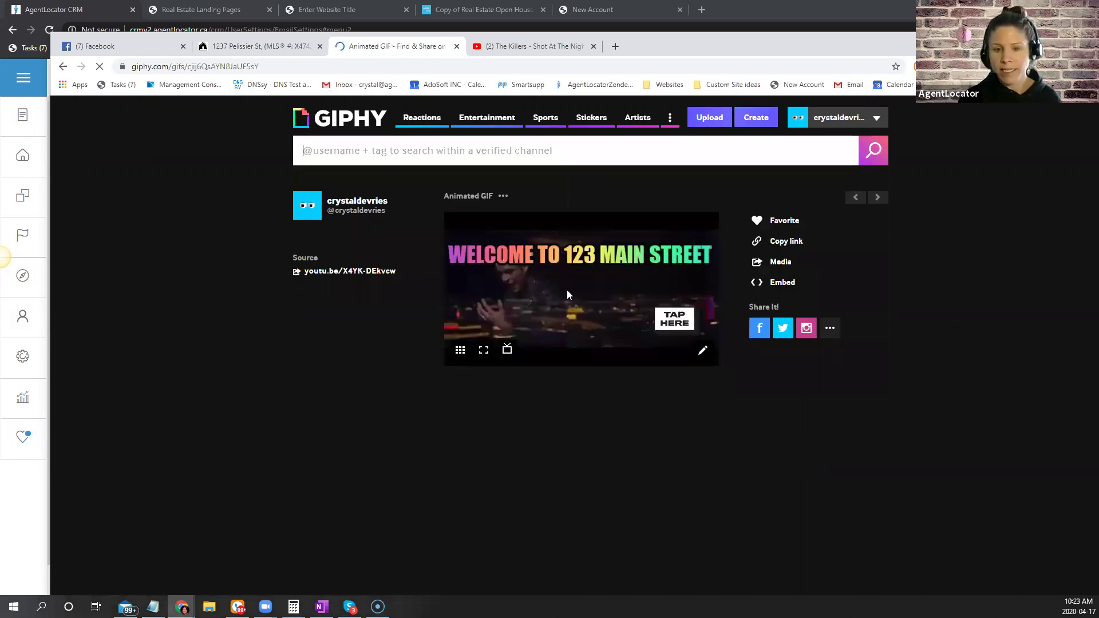
Save the GIF image to the Desktop under the name 'main street'.
right_click(532, 280)
right_click(533, 281)
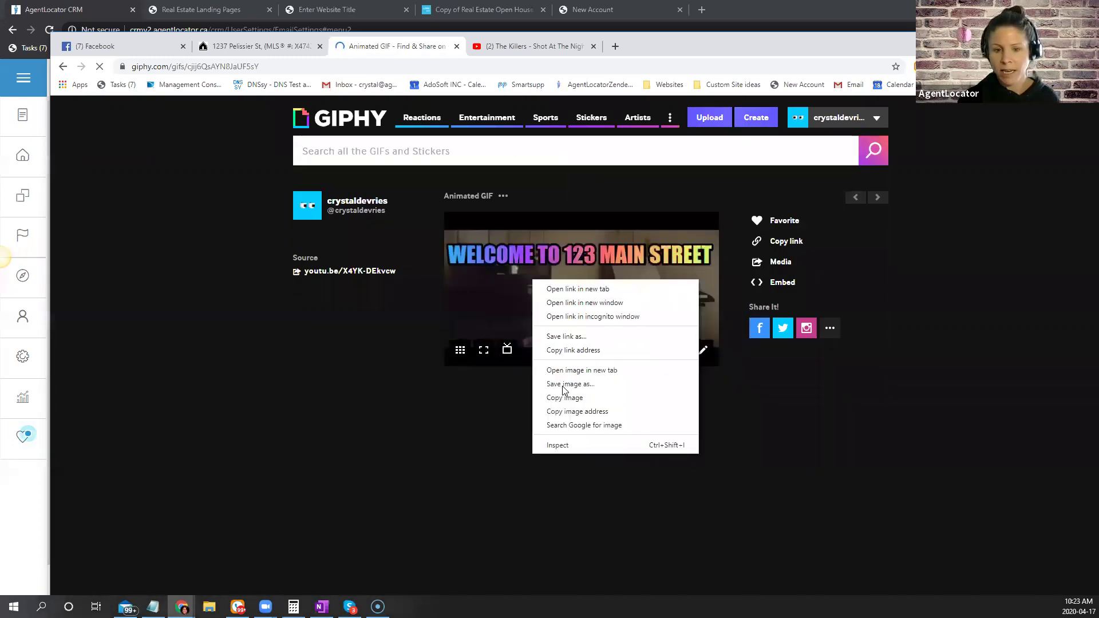
click(284, 328)
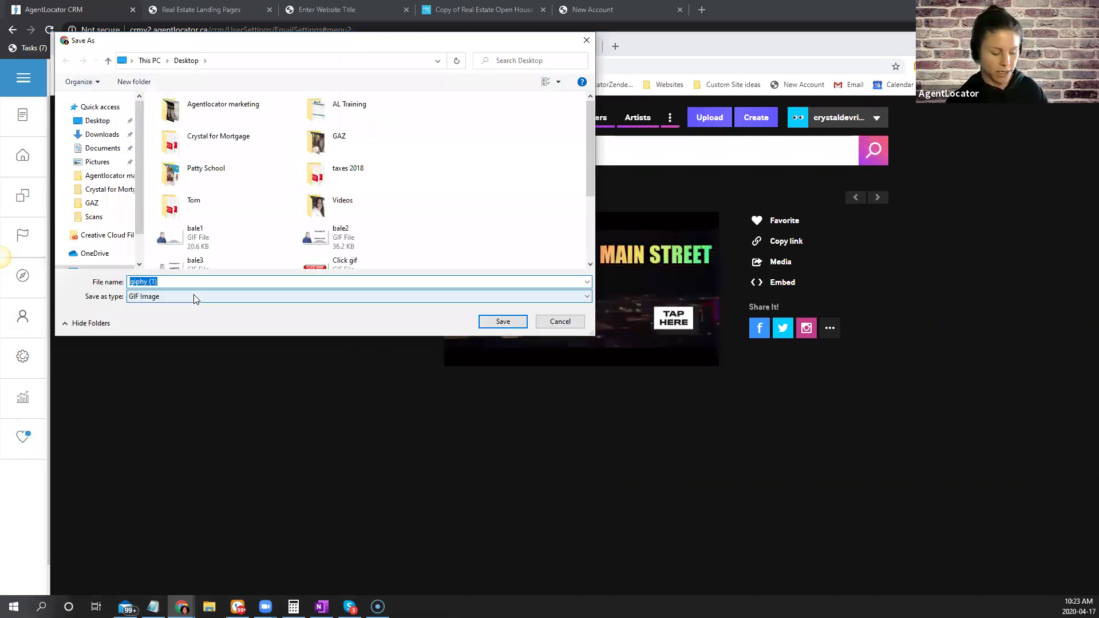
text(main)
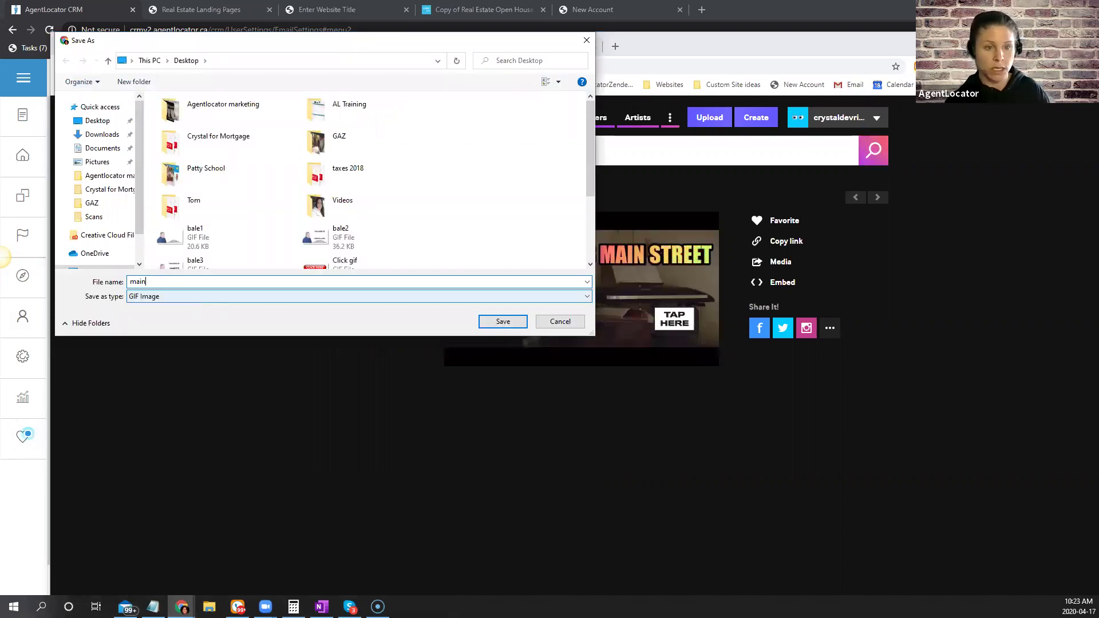
text( street)
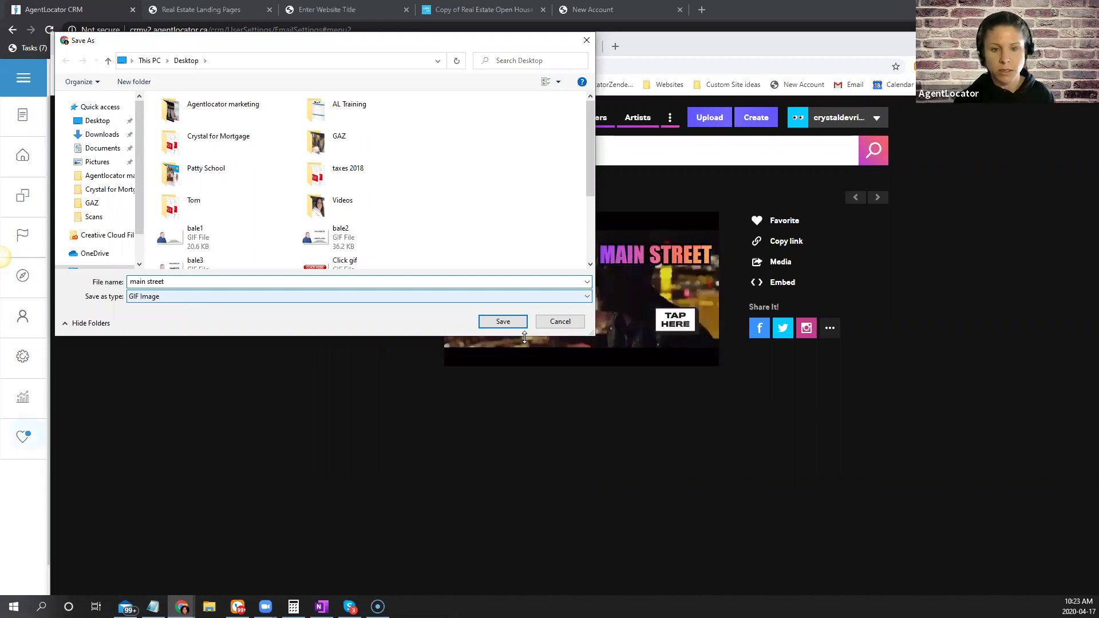
key(Return)
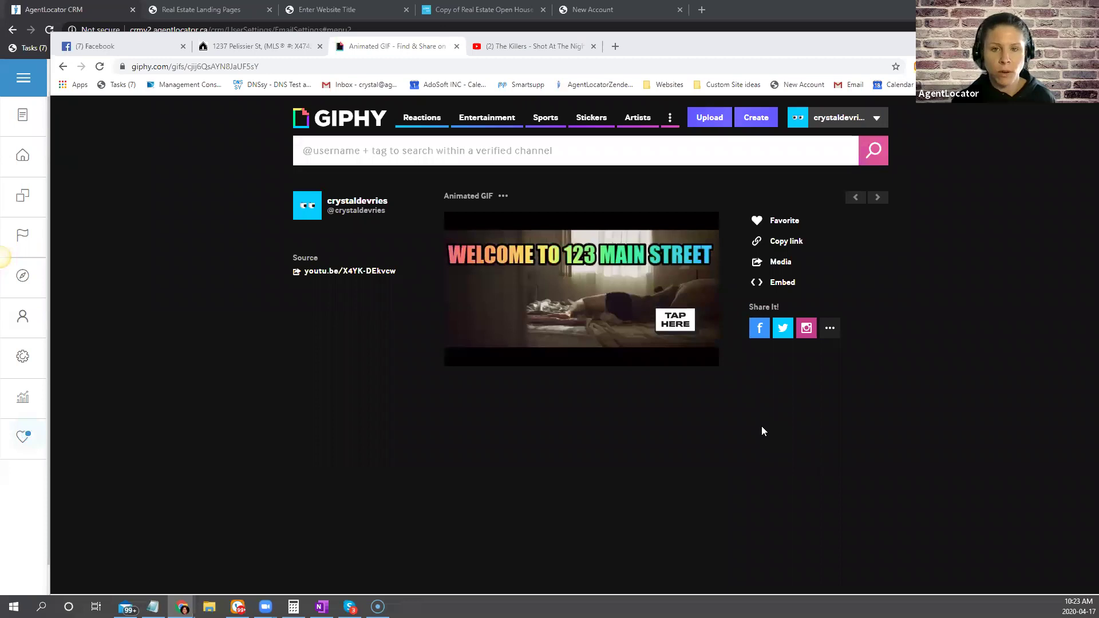
Go to the Pixabay website in a new tab and browse its home page.
key(ctrl+t)
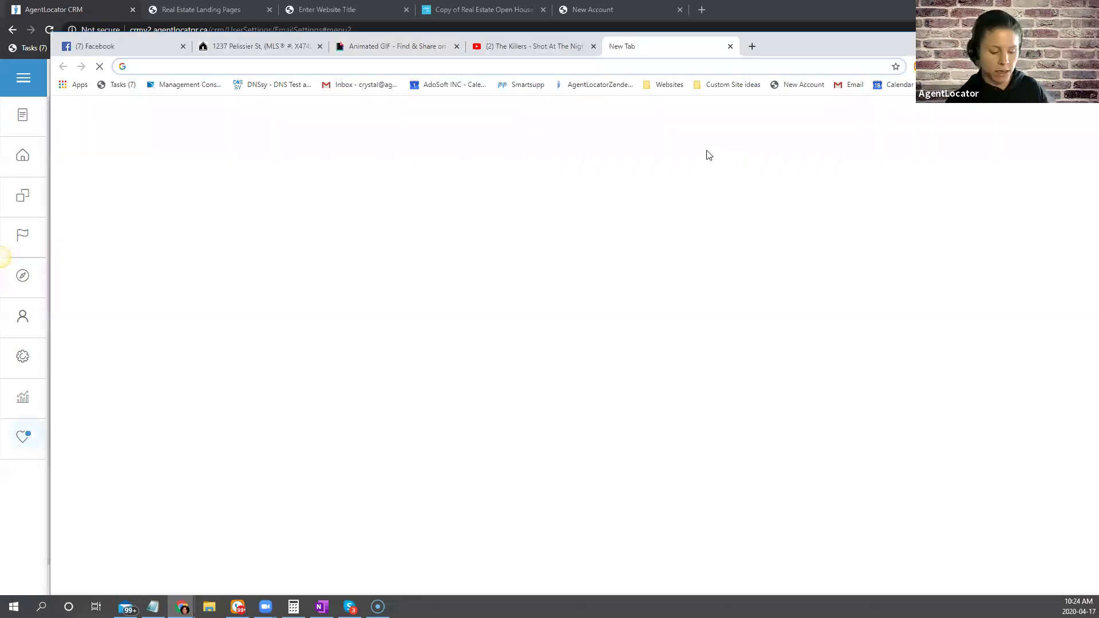
text(pix)
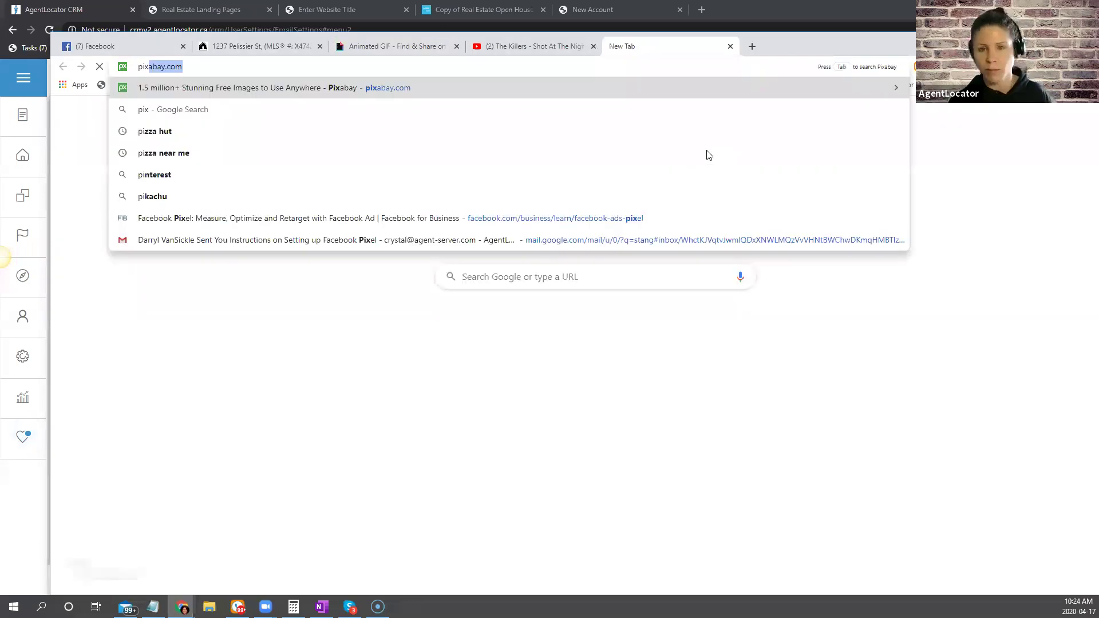
key(Return)
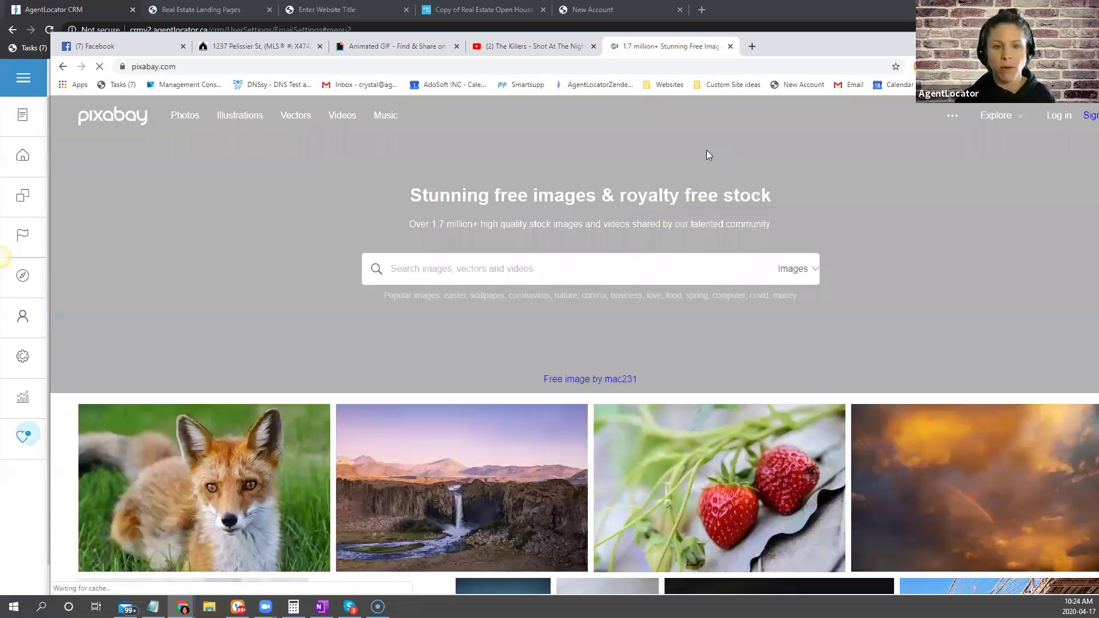
scroll(626, 403, down, 4)
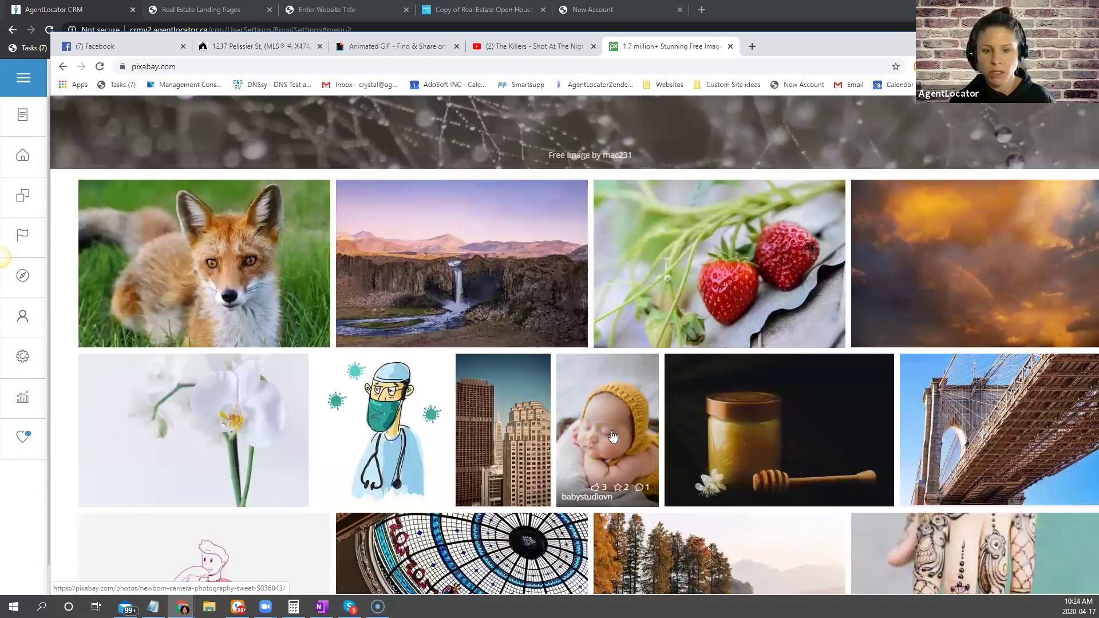
scroll(611, 430, down, 6)
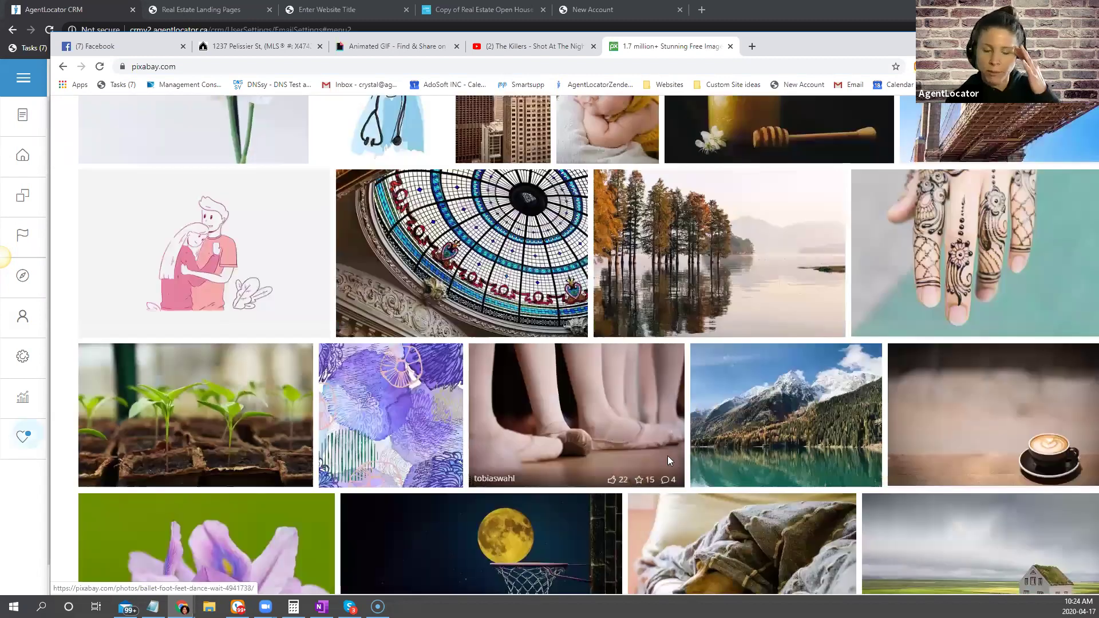
scroll(668, 457, down, 5)
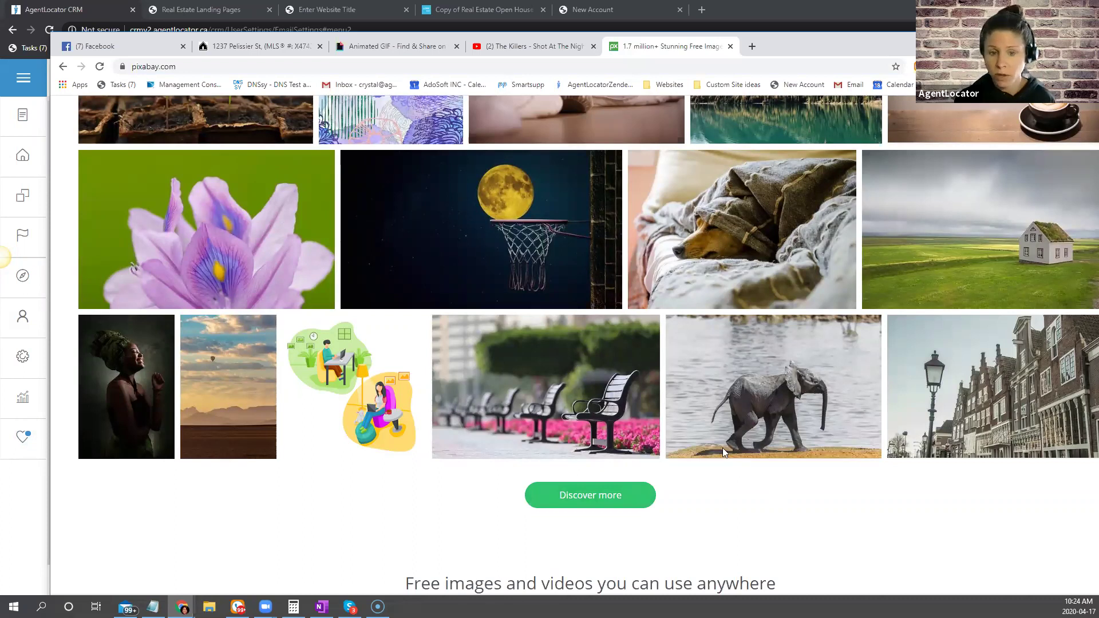
scroll(722, 447, up, 5)
scroll(606, 416, up, 5)
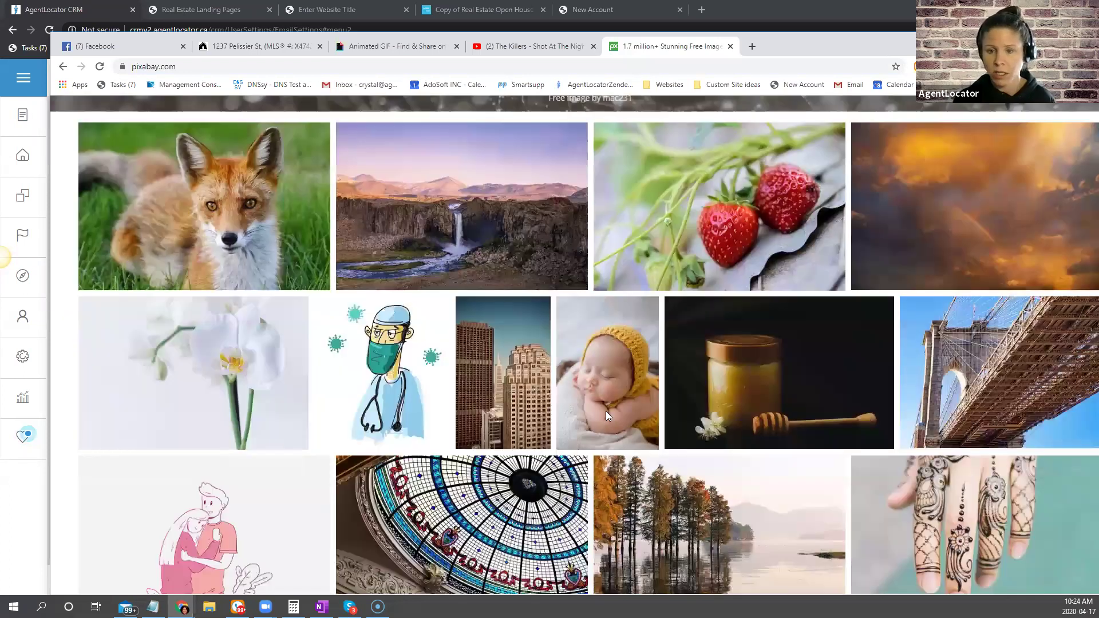
scroll(606, 411, up, 5)
Search Pixabay Videos for 'running', browse the results, then open a blank tab.
click(799, 273)
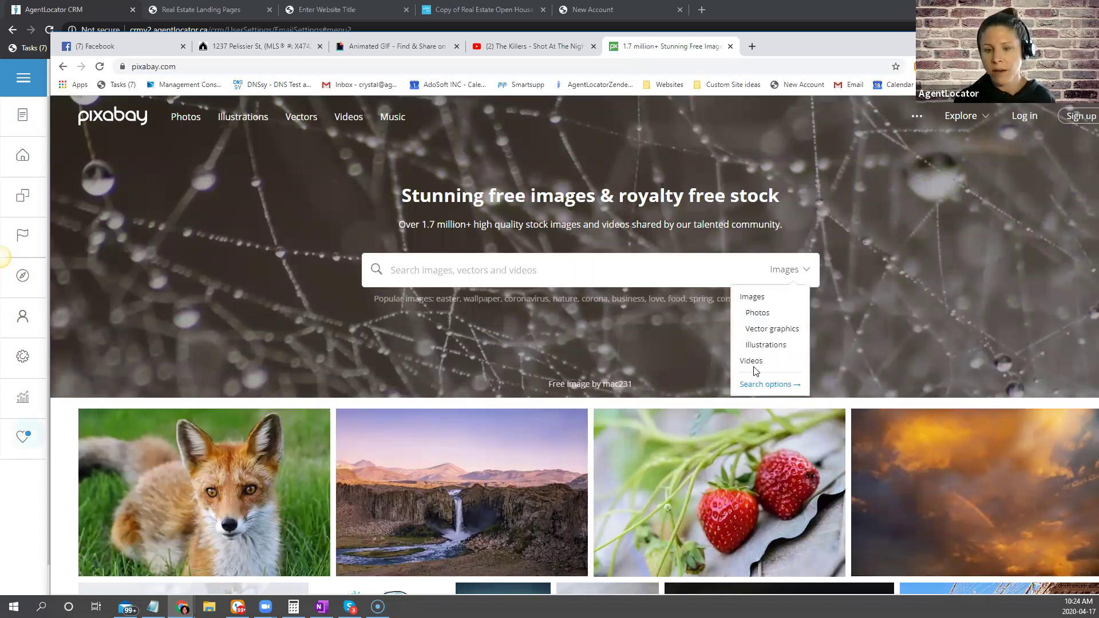
click(762, 365)
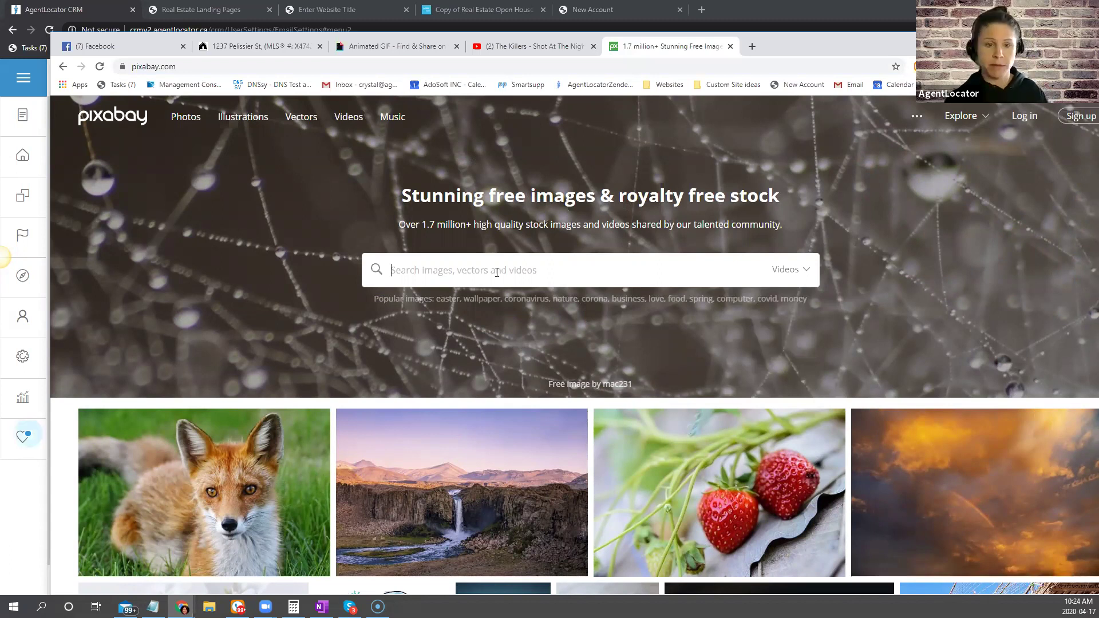
text(running)
key(Return)
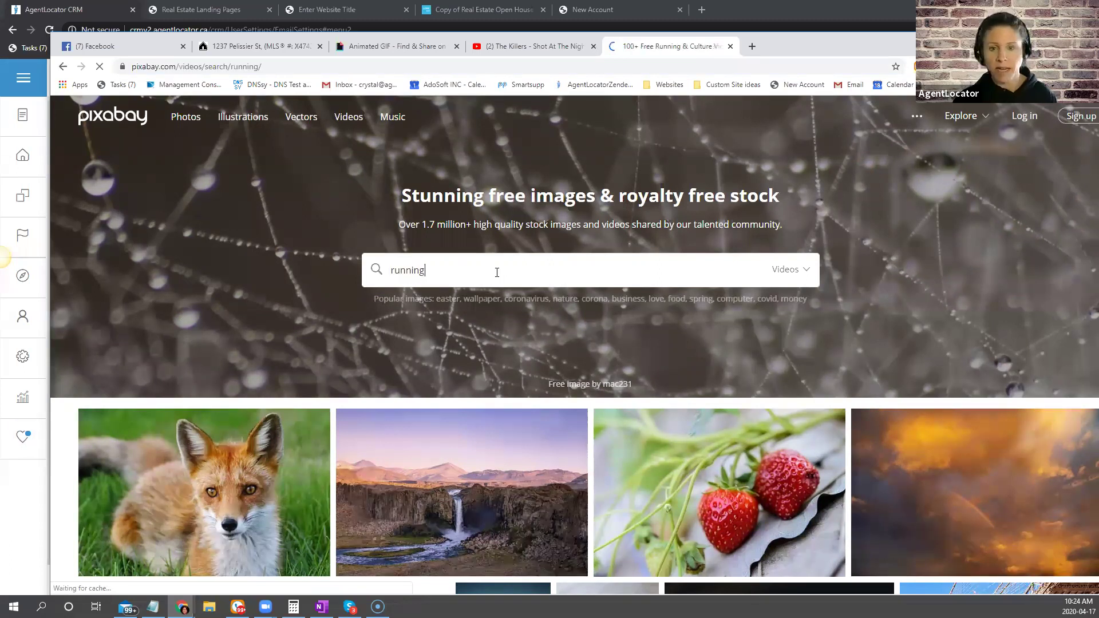
scroll(719, 486, down, 1)
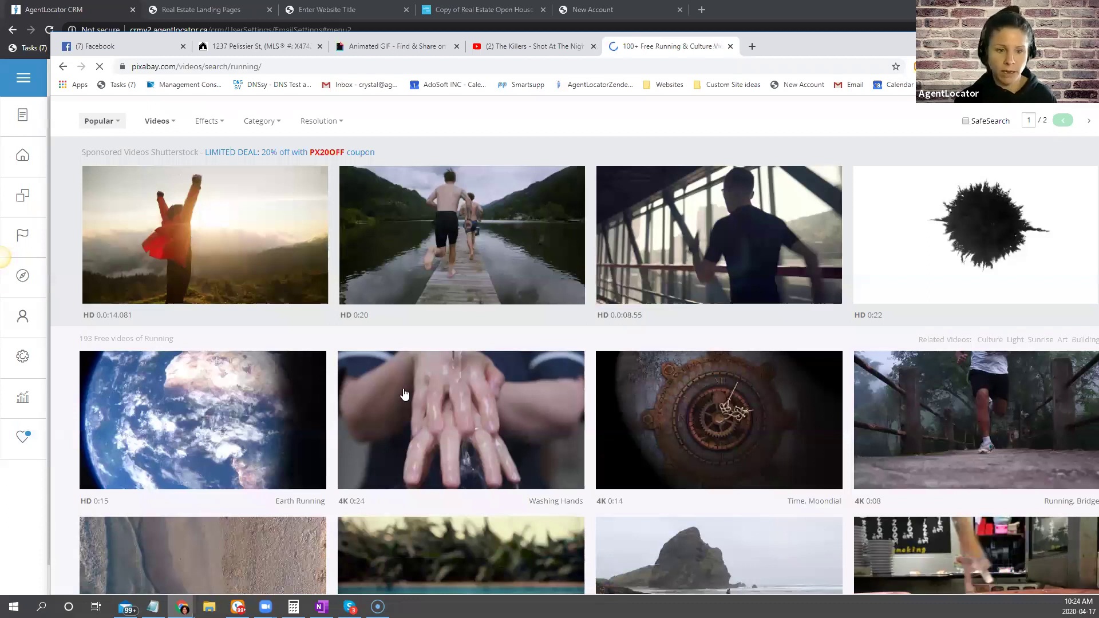
scroll(403, 394, down, 5)
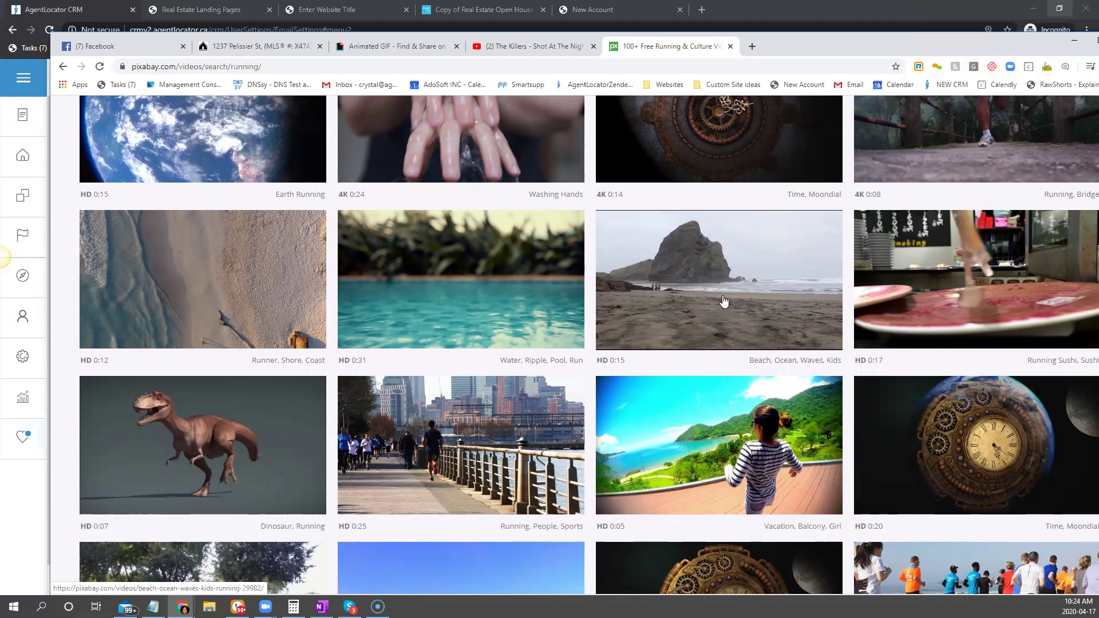
scroll(724, 301, up, 1)
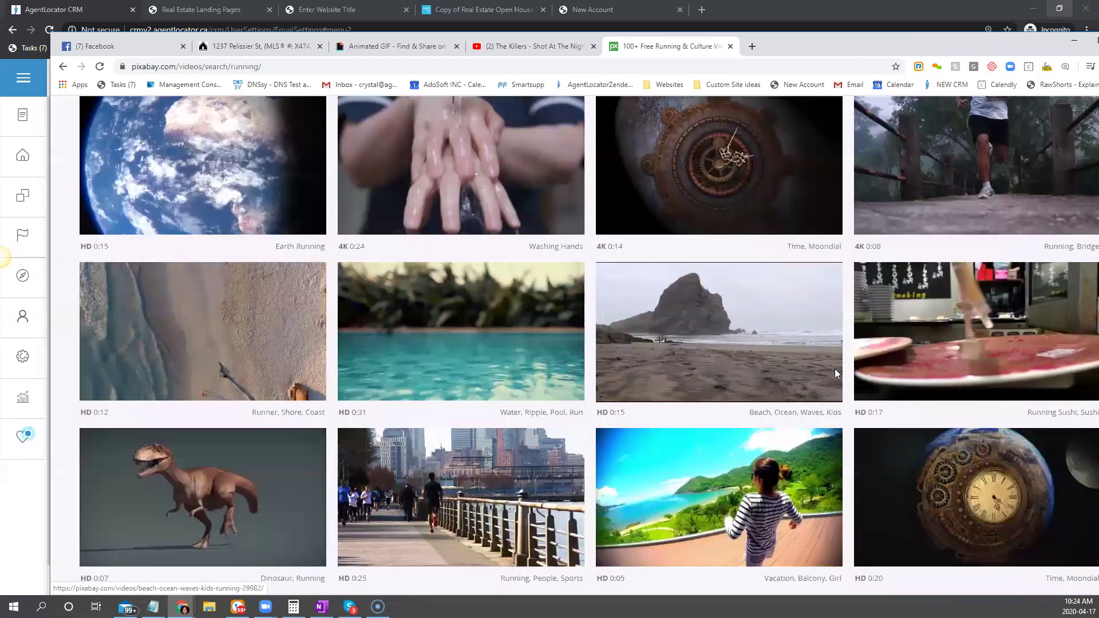
scroll(841, 332, up, 5)
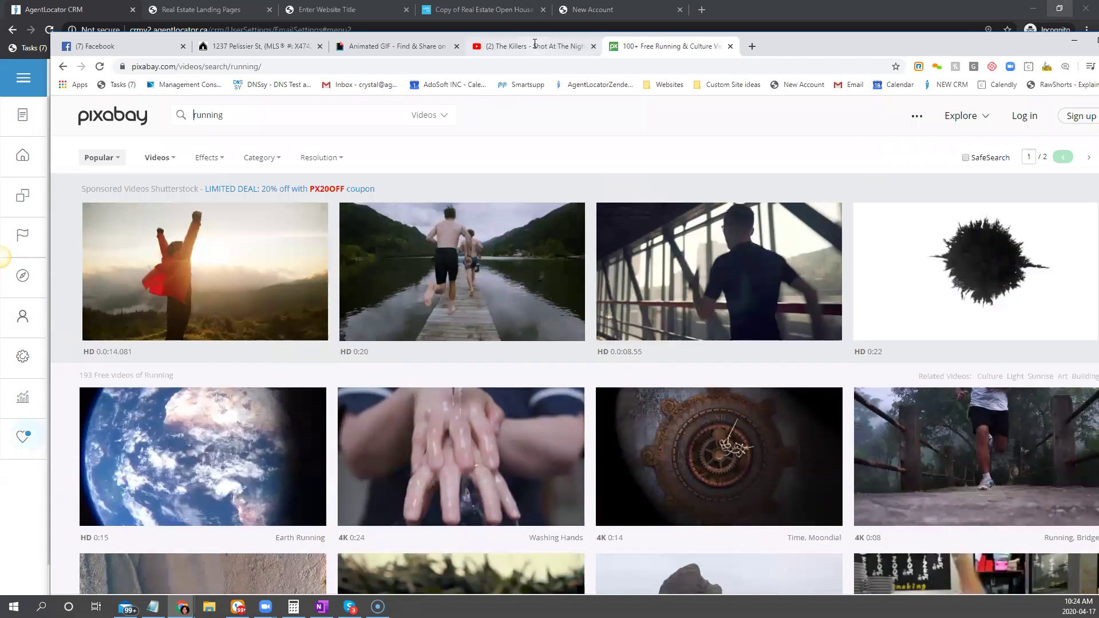
key(ctrl+t)
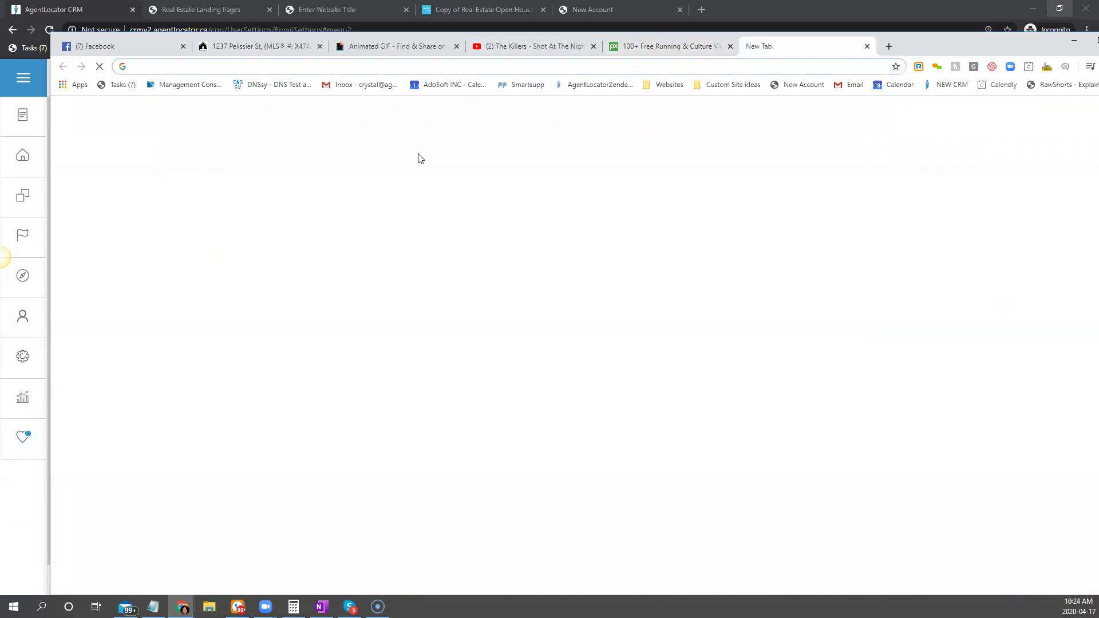
Search the web for unsplash and open the unsplash.com homepage.
text(un)
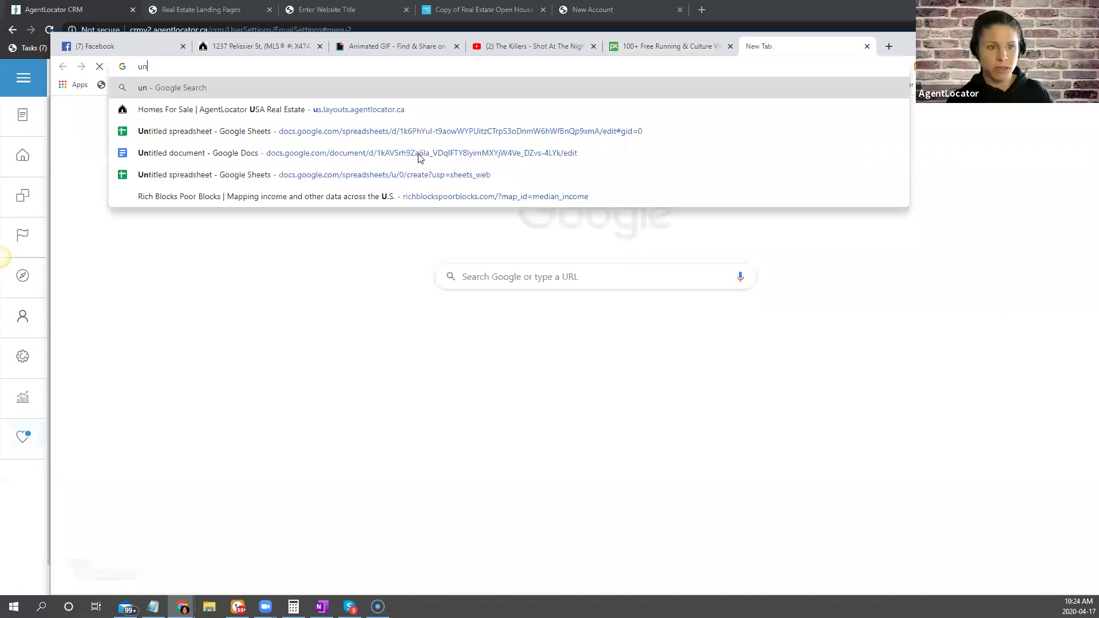
text(splas)
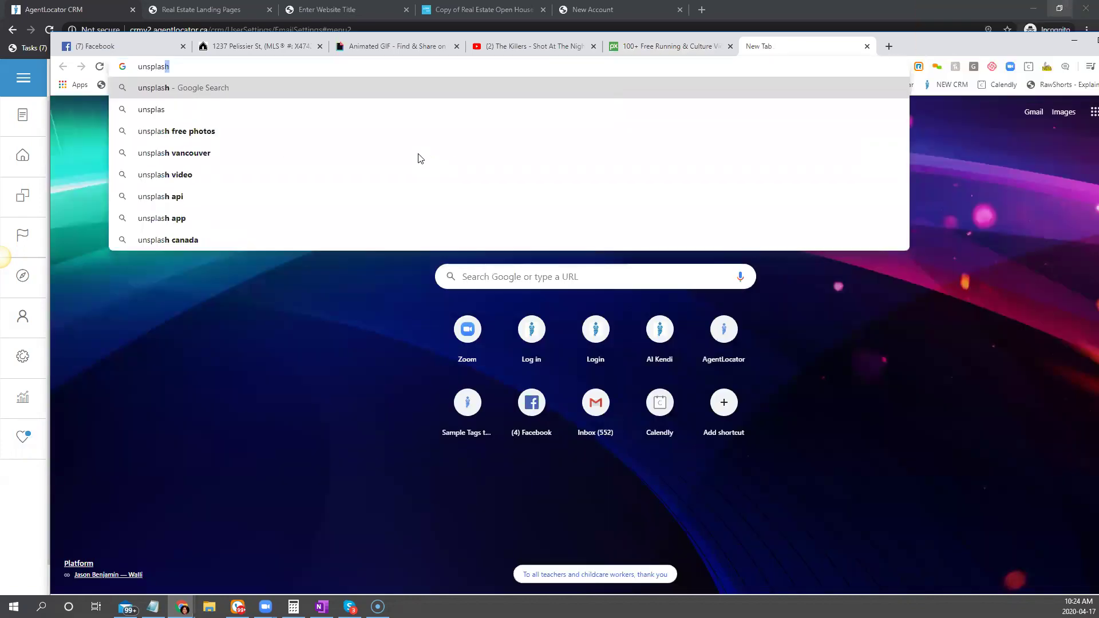
key(Return)
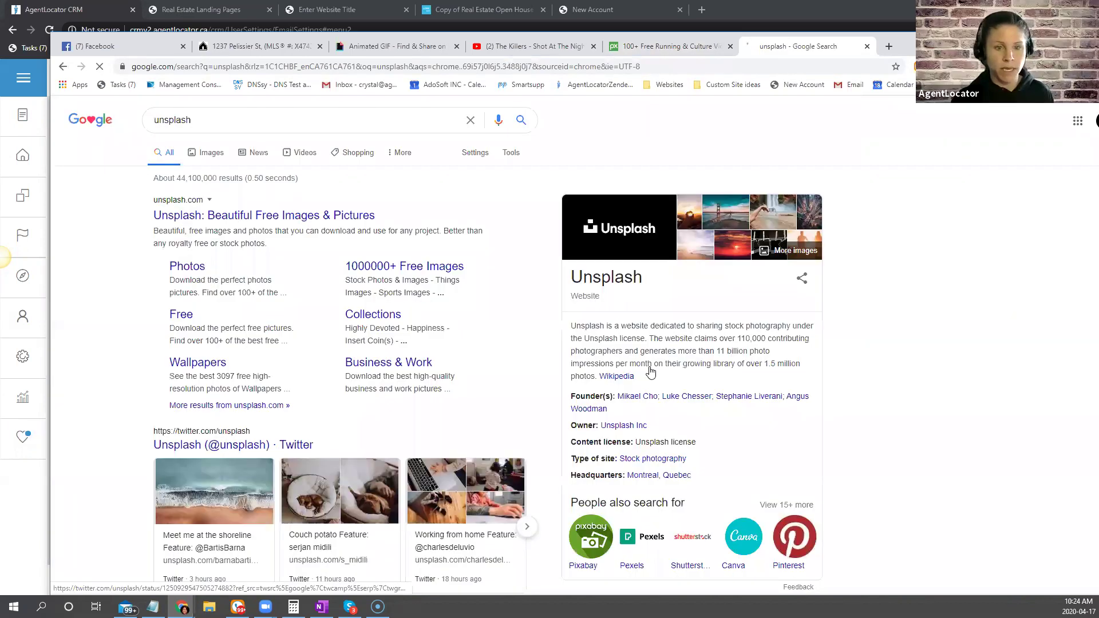
click(650, 372)
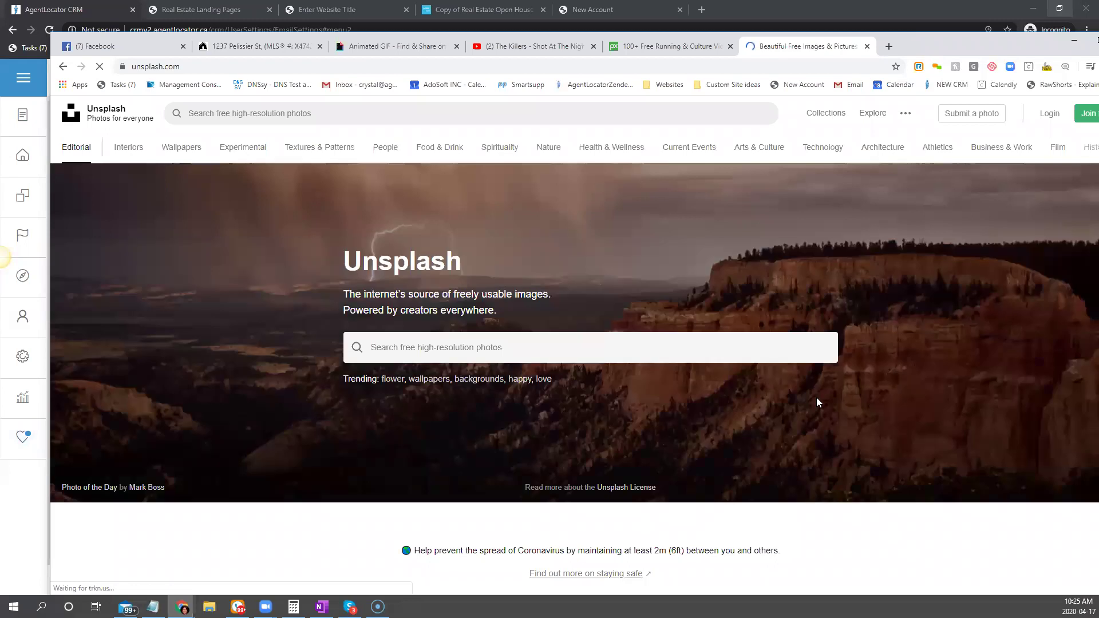
Scroll through the Unsplash homepage, then minimize its window to reveal the CRM email editor.
scroll(816, 397, down, 5)
scroll(835, 475, down, 4)
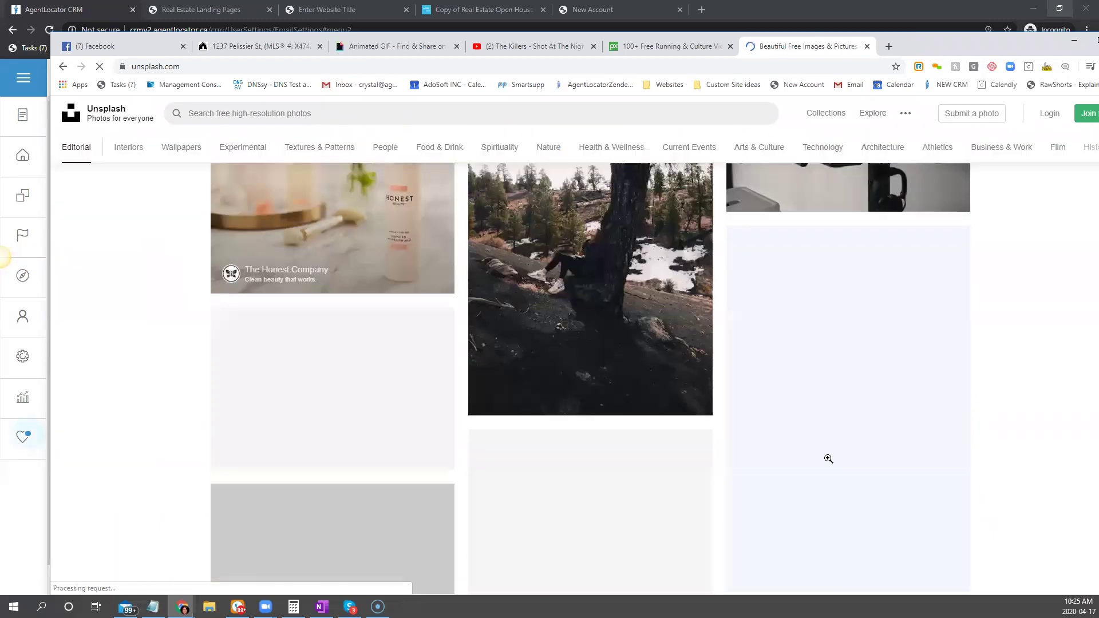
scroll(829, 456, up, 5)
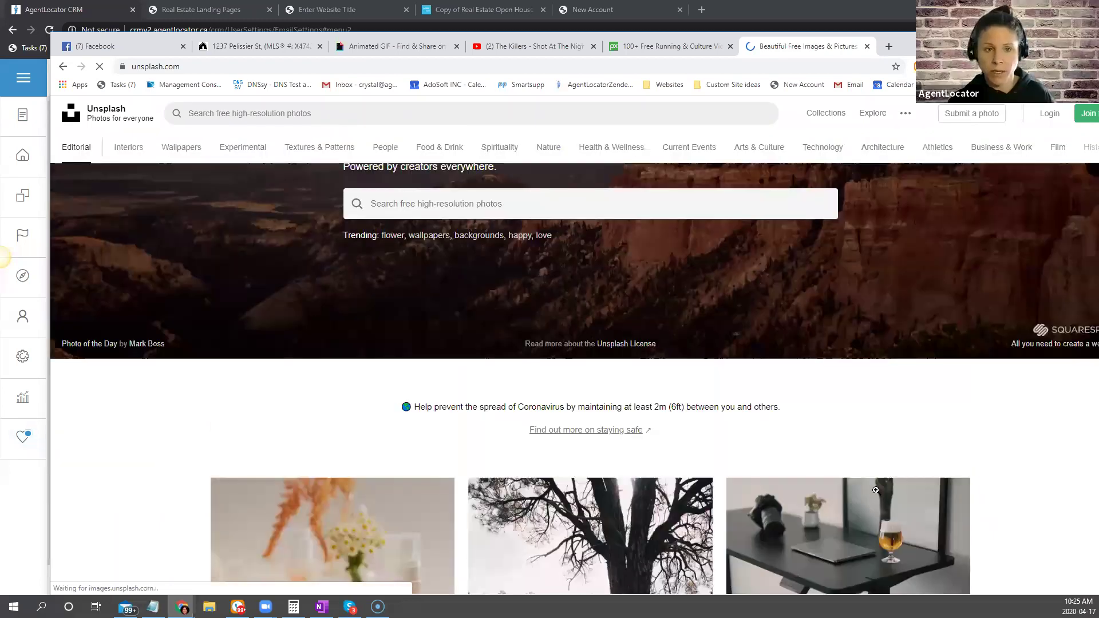
scroll(875, 490, up, 3)
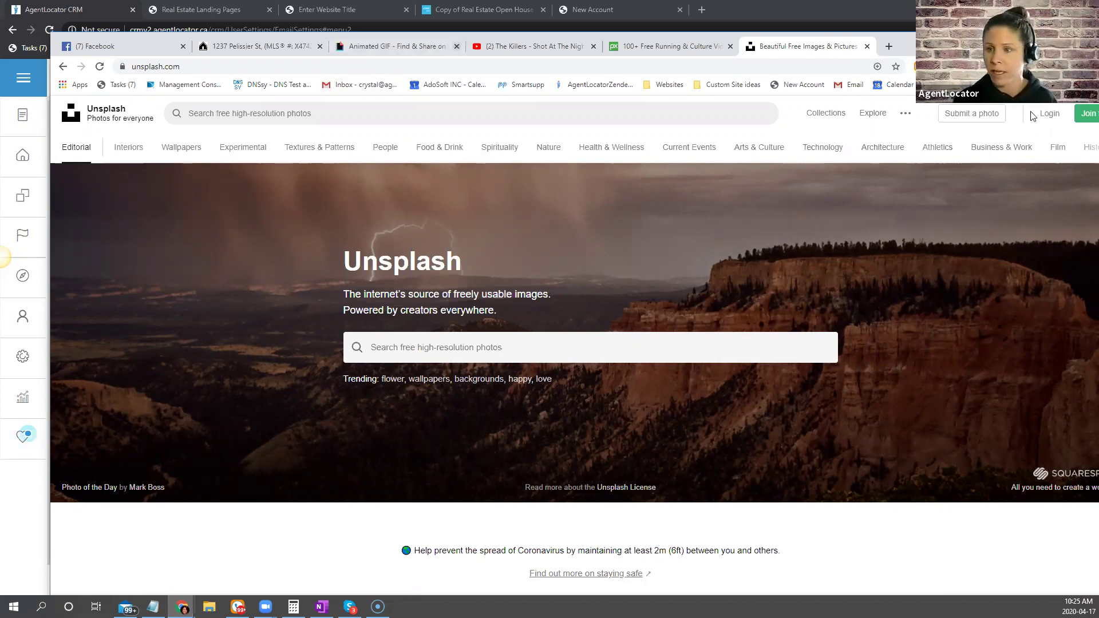
drag(459, 34, 387, 112)
click(1000, 115)
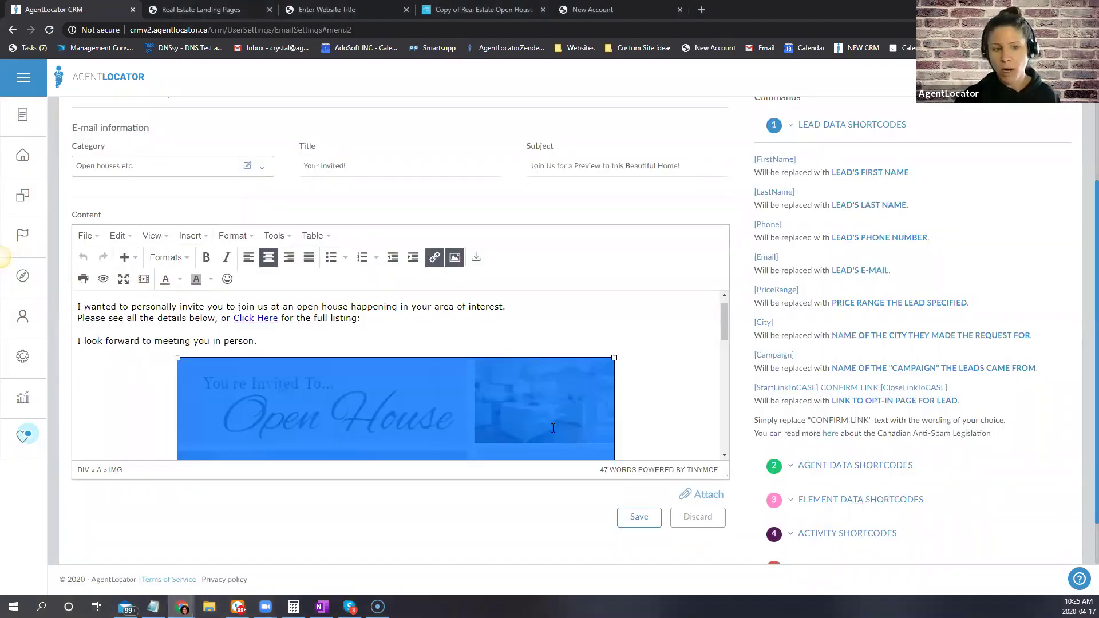
Add a blank line below the invitation text and insert the 'main street' GIF there.
click(274, 344)
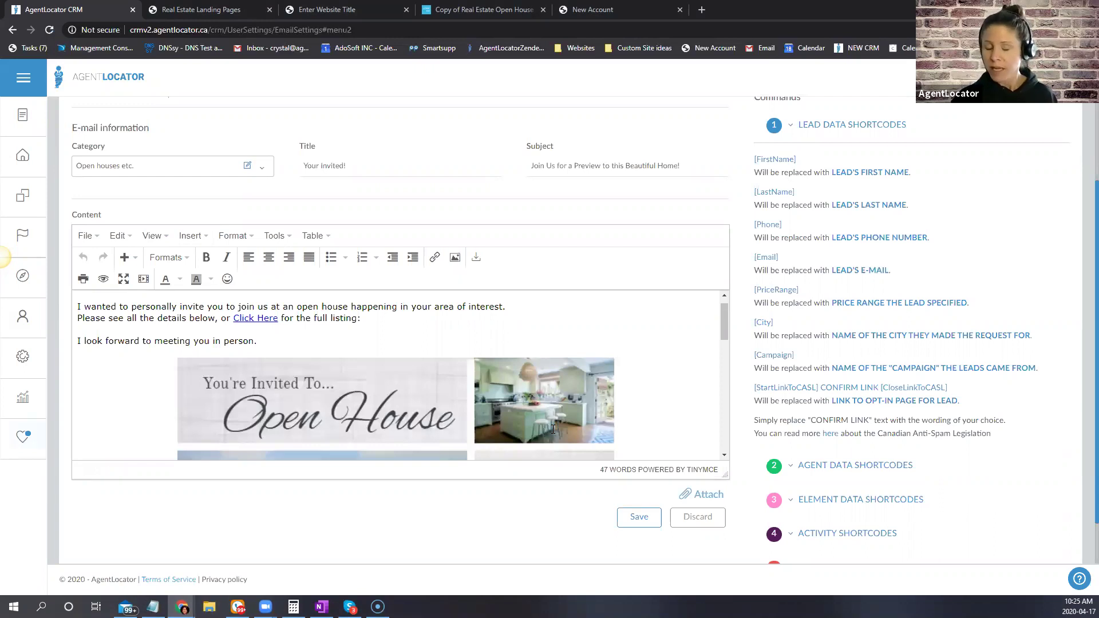
key(Return)
key(Return)
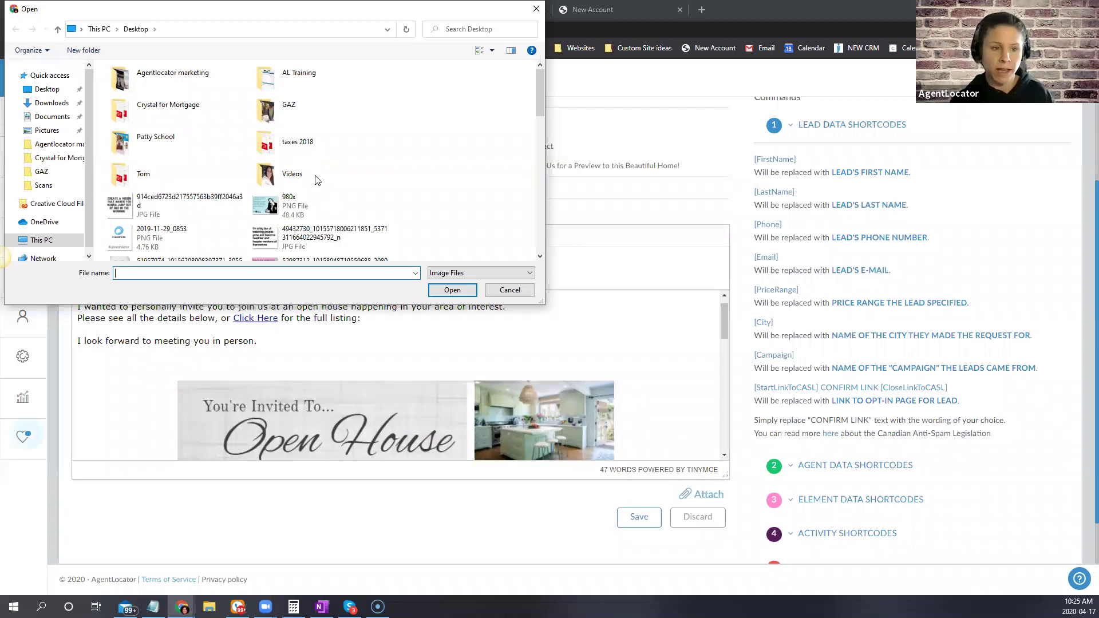
text(123)
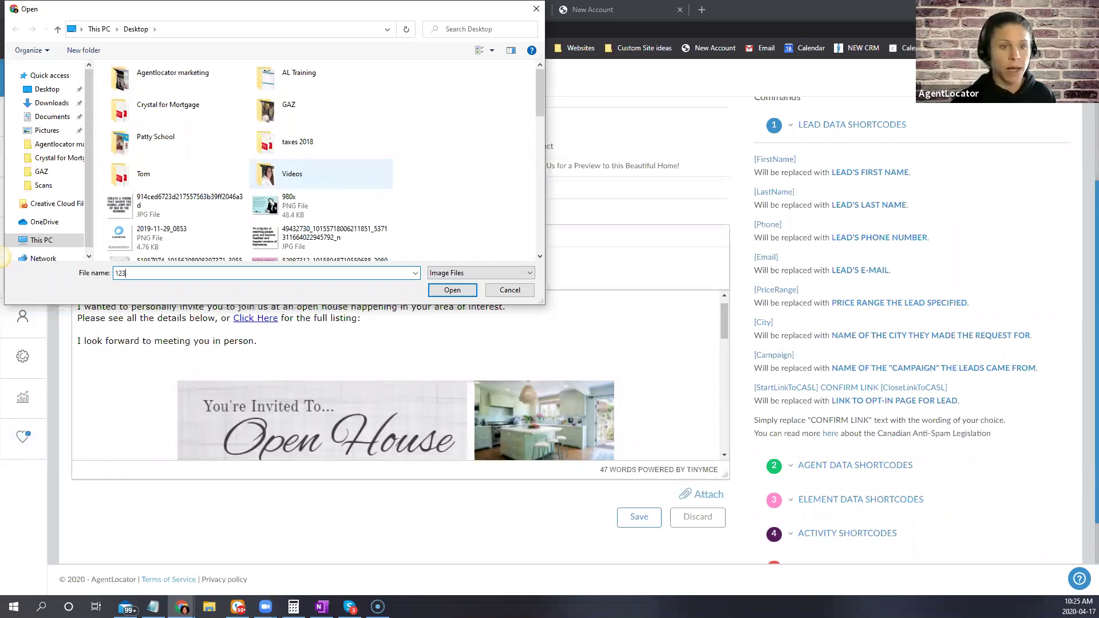
scroll(356, 191, down, 5)
scroll(382, 210, down, 3)
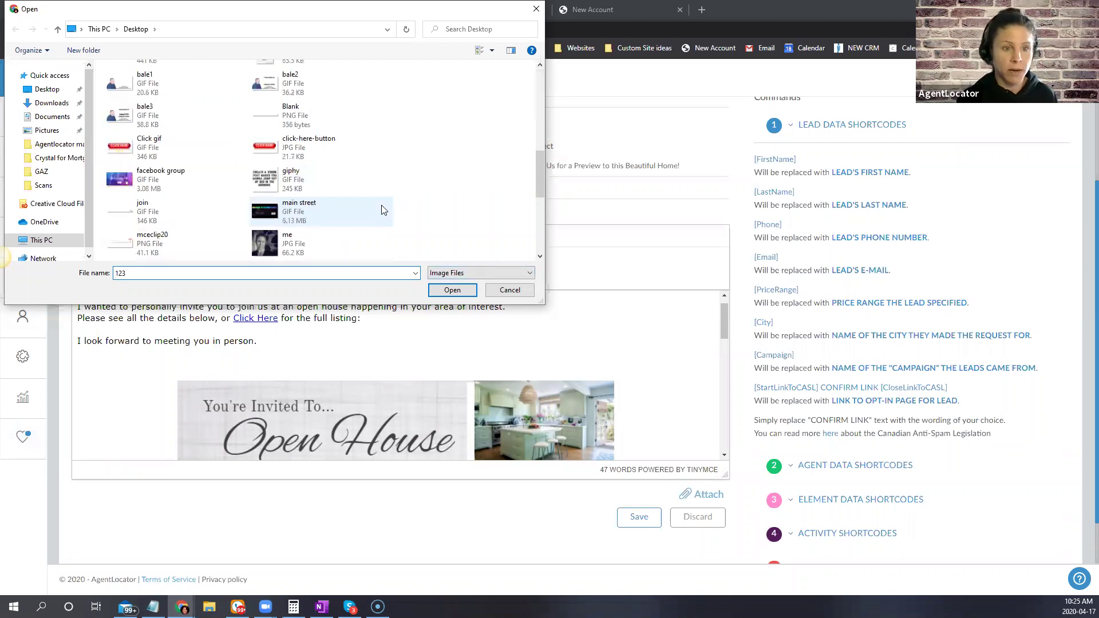
scroll(380, 212, down, 6)
scroll(174, 254, down, 1)
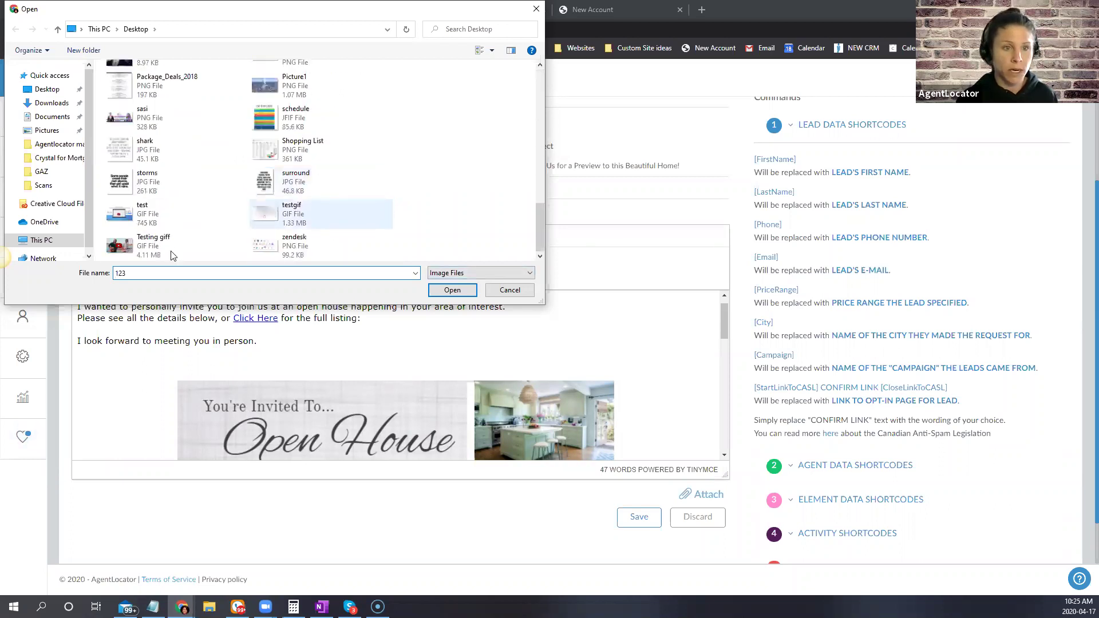
double_click(174, 274)
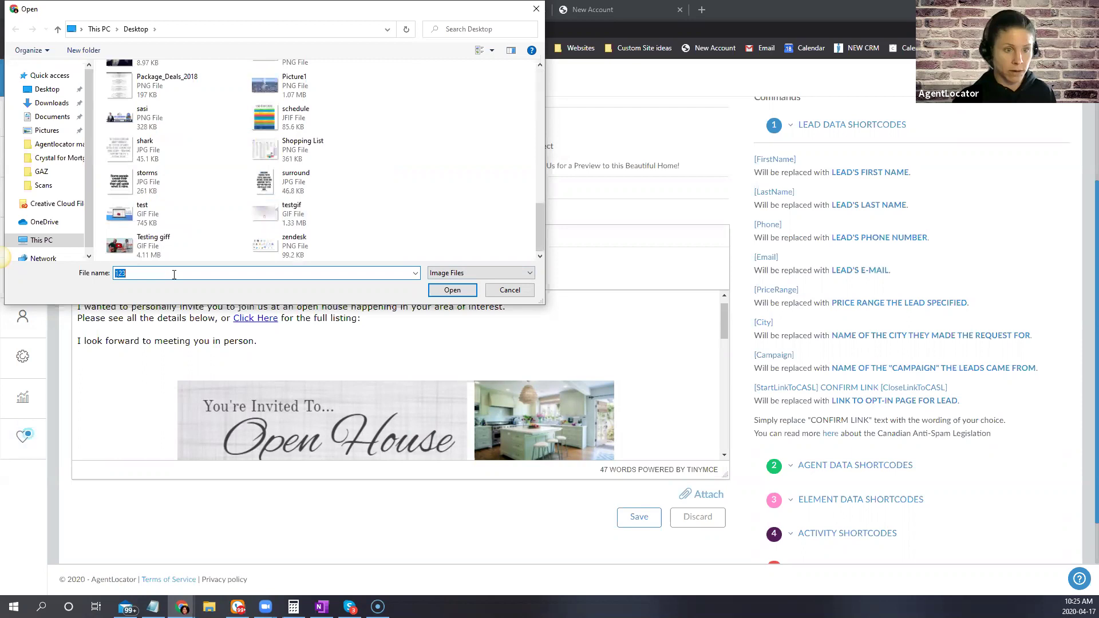
text(ma)
key(Return)
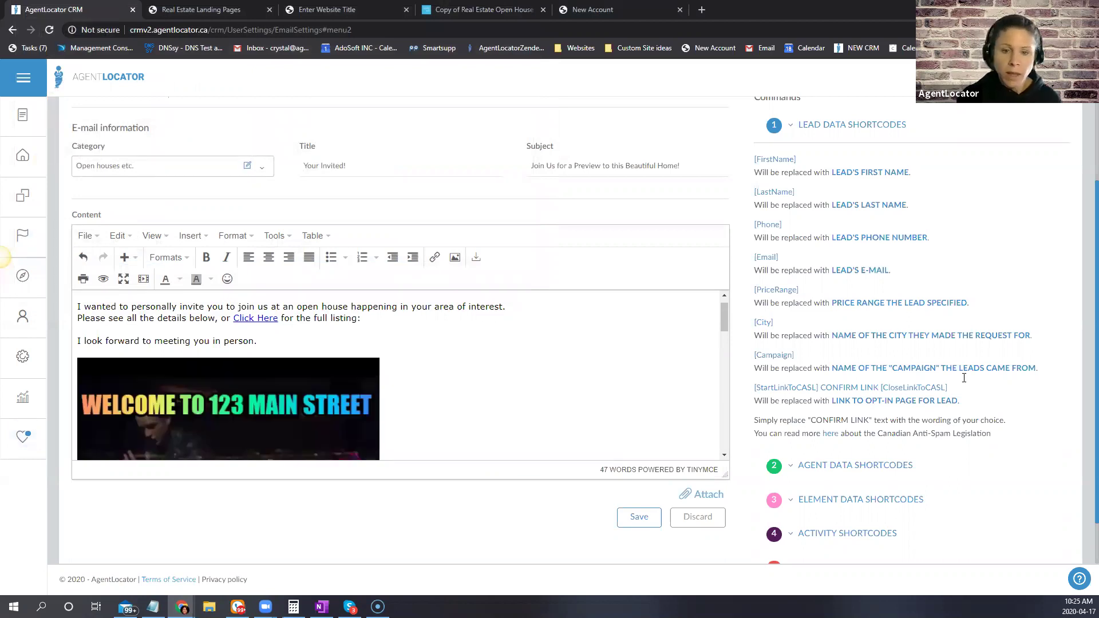
scroll(208, 372, down, 1)
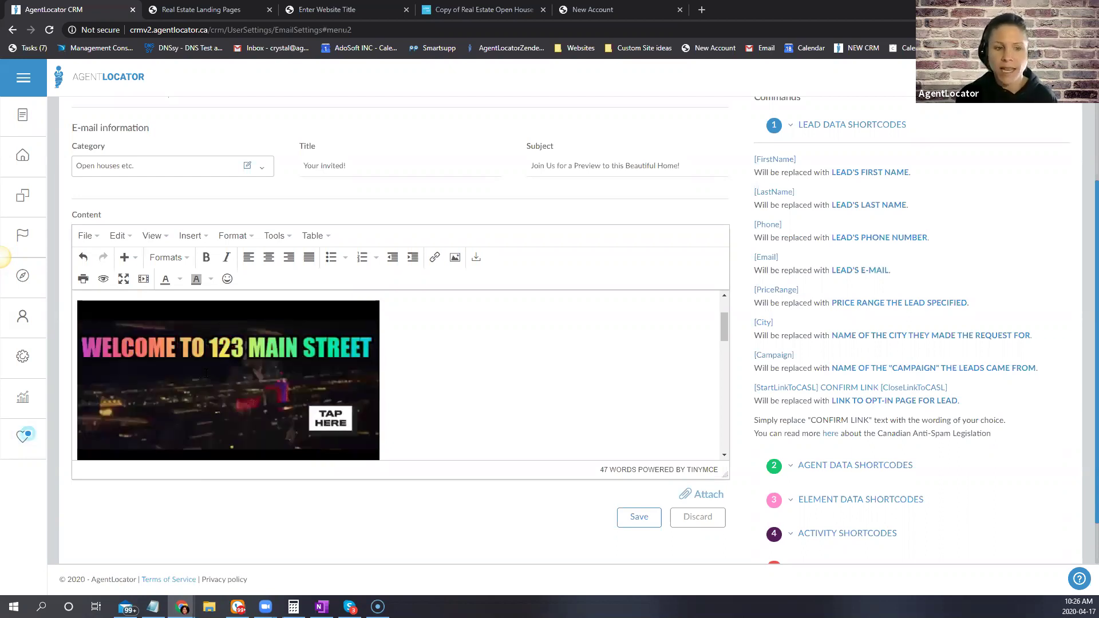
click(205, 372)
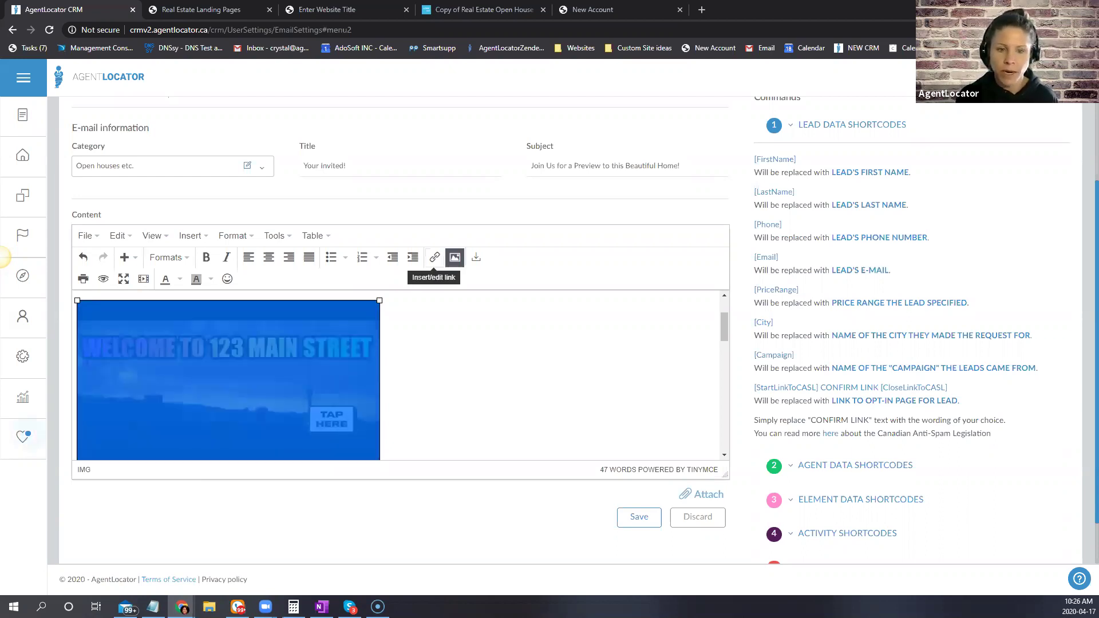
click(435, 257)
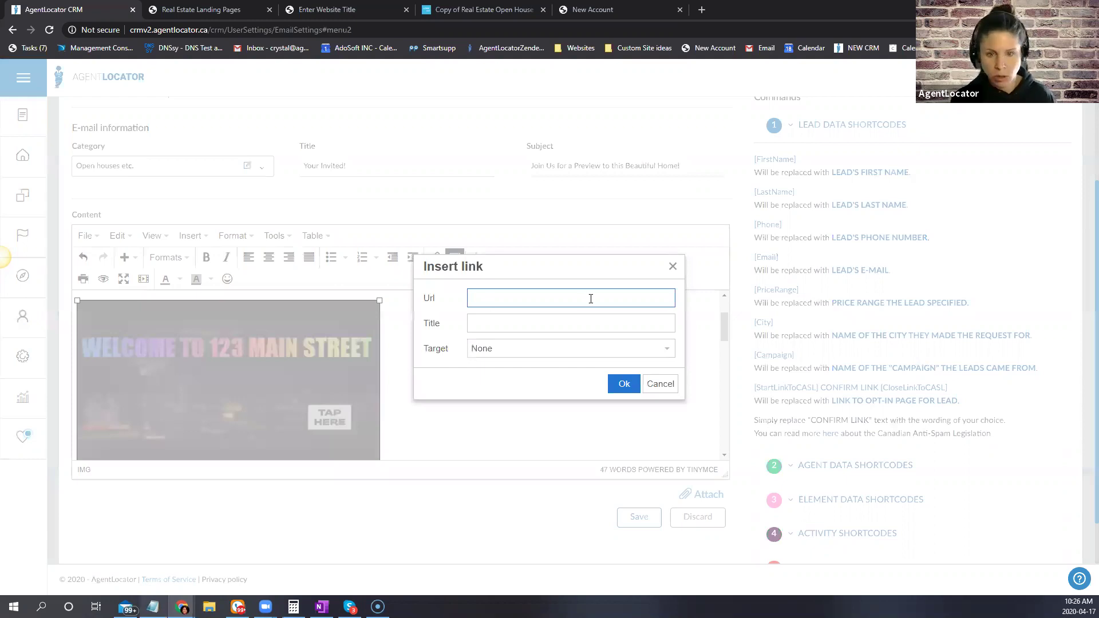
text(https://youtu.be/X4YK-DEkvcw)
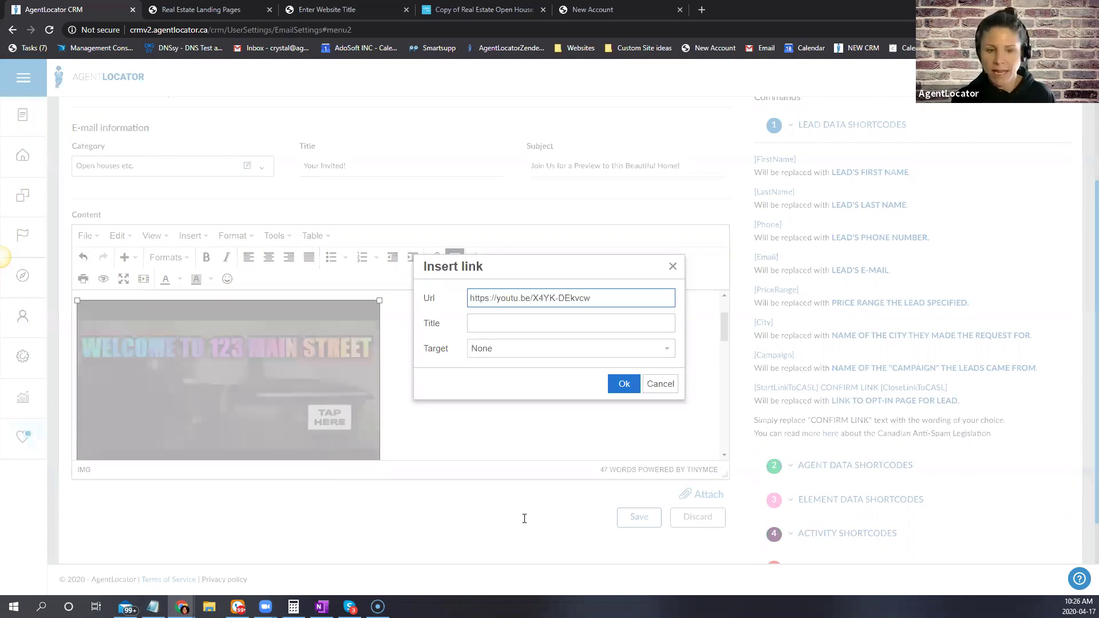
key(Return)
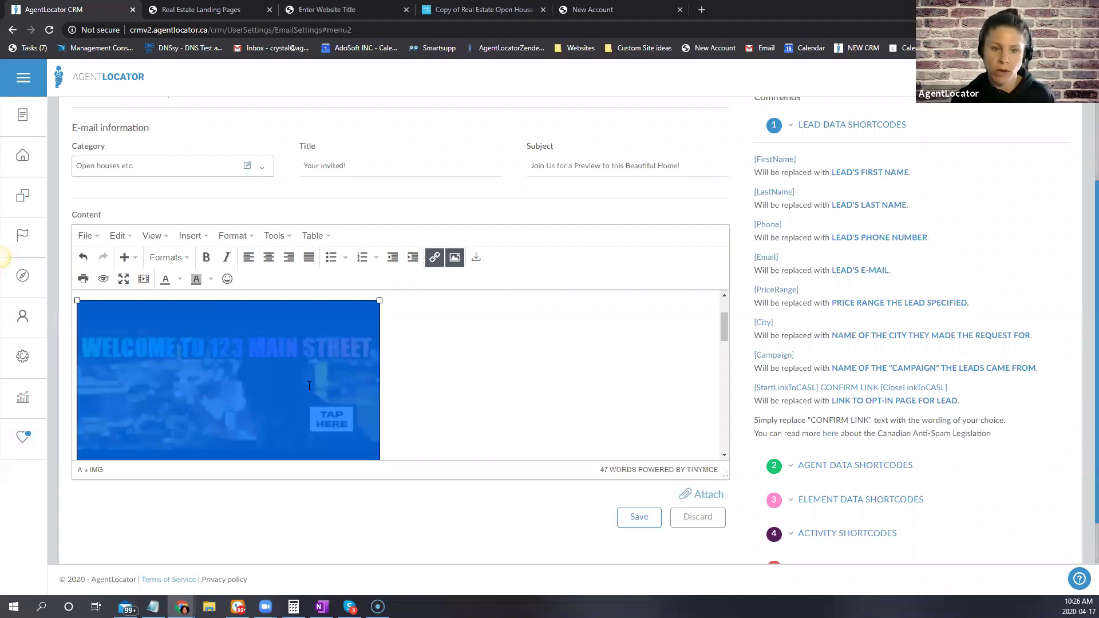
click(309, 386)
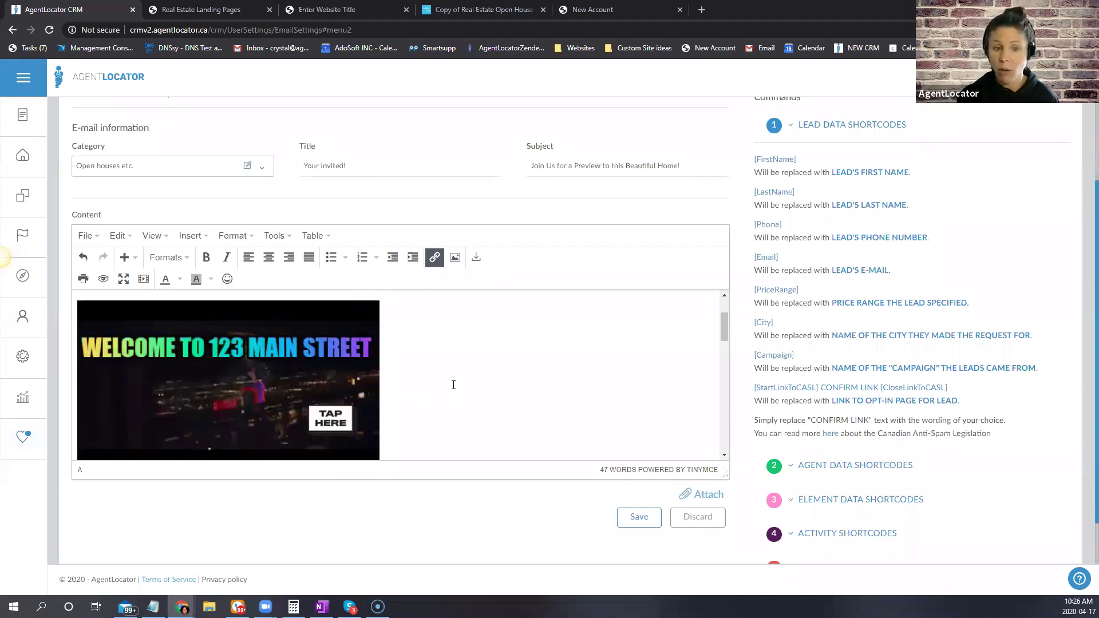
scroll(453, 384, up, 1)
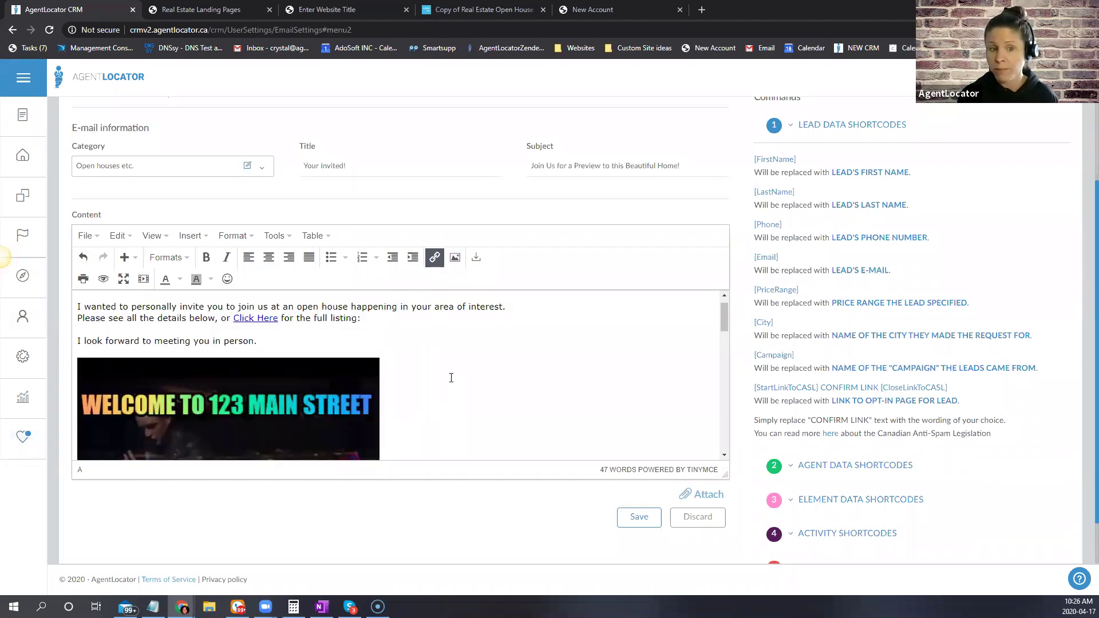
scroll(451, 378, down, 2)
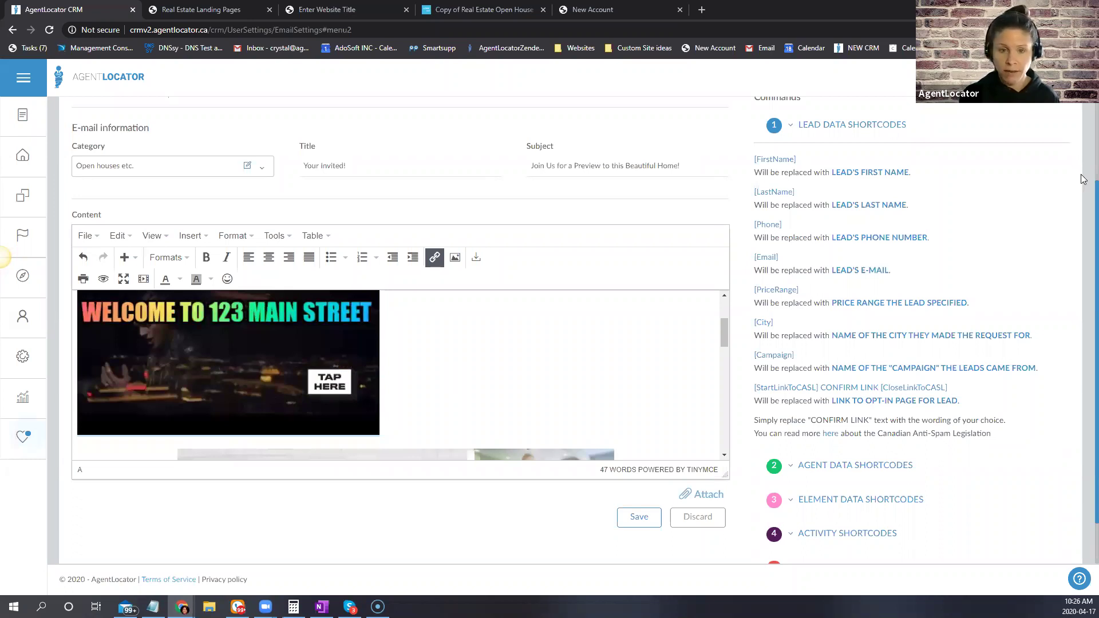
scroll(1082, 179, down, 2)
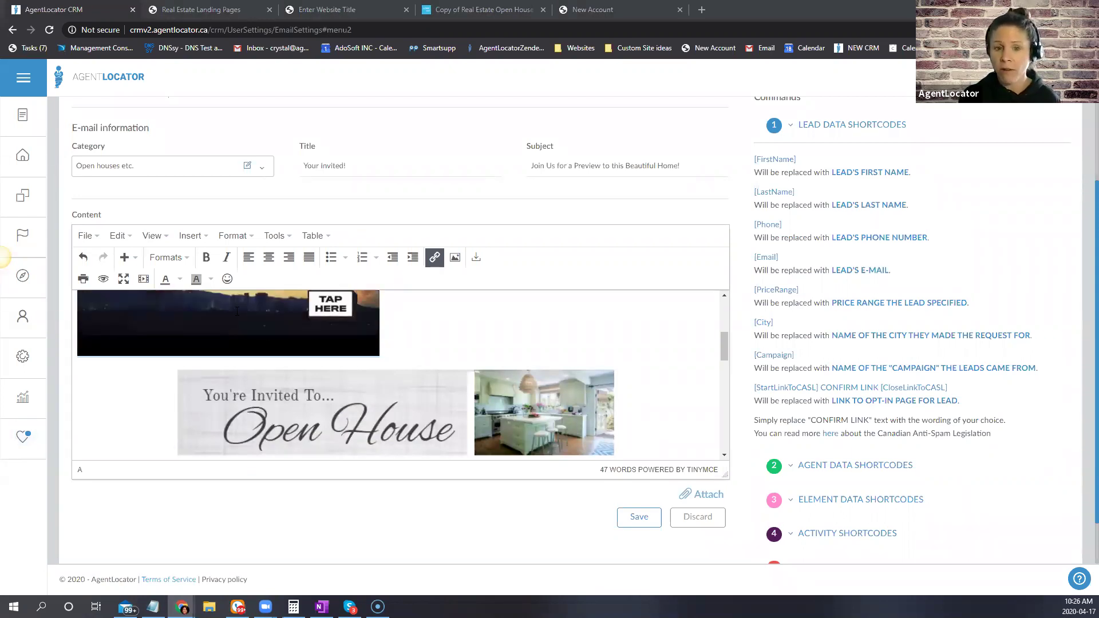
scroll(660, 375, up, 6)
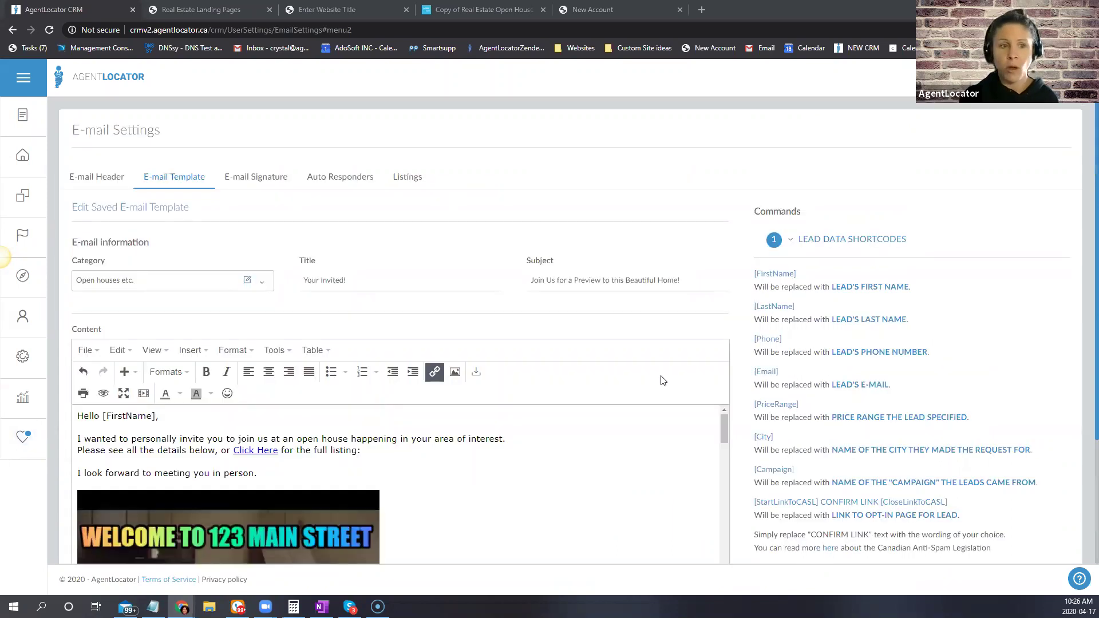
click(23, 356)
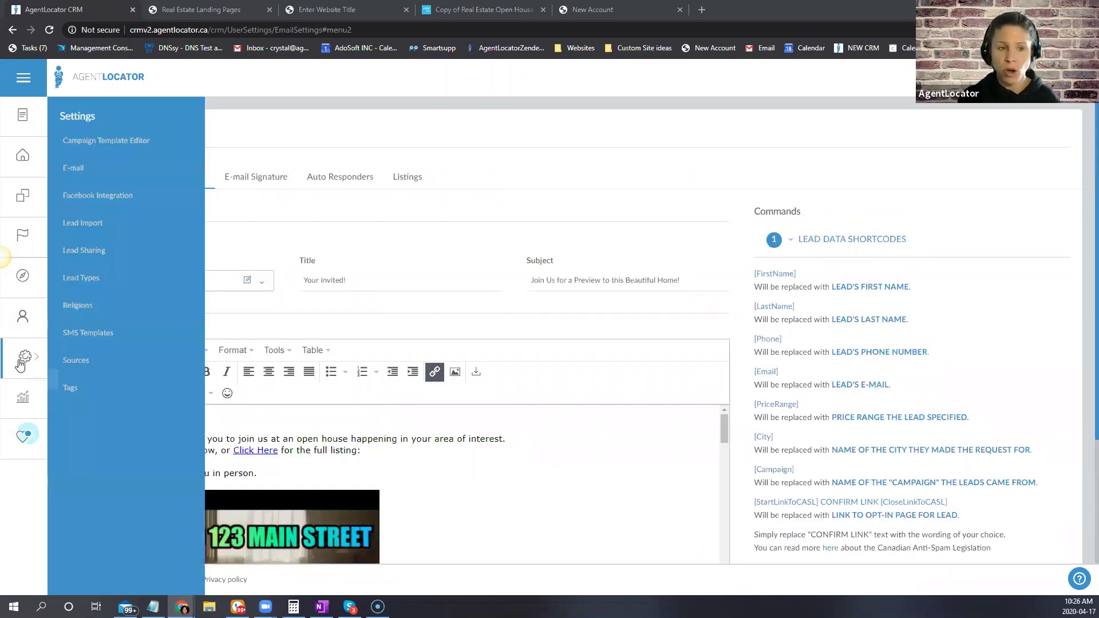
click(132, 271)
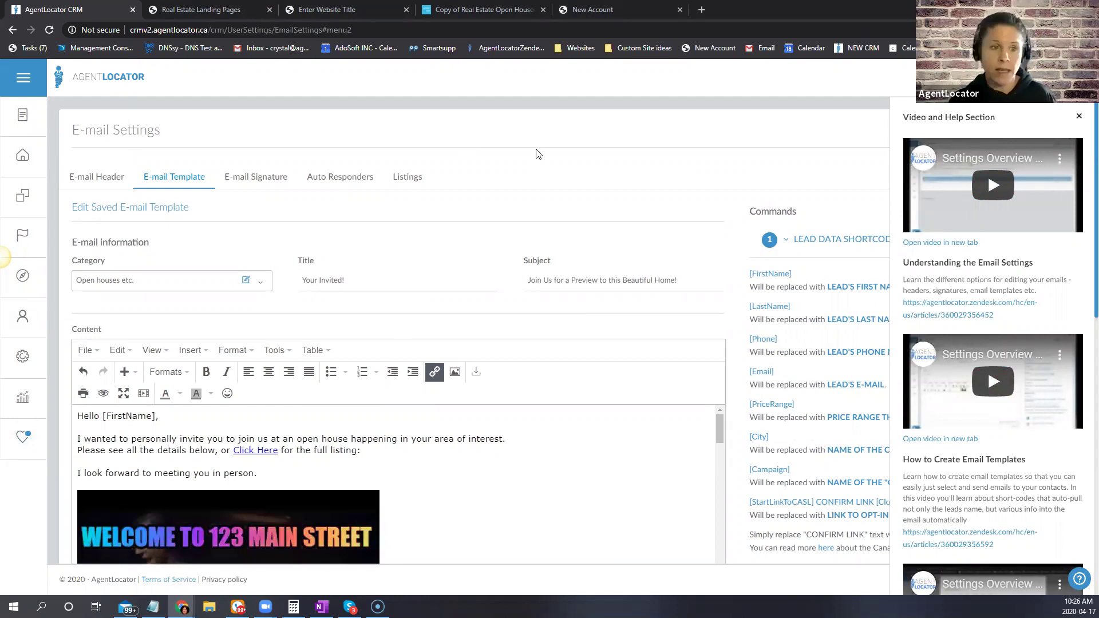
scroll(1016, 180, down, 8)
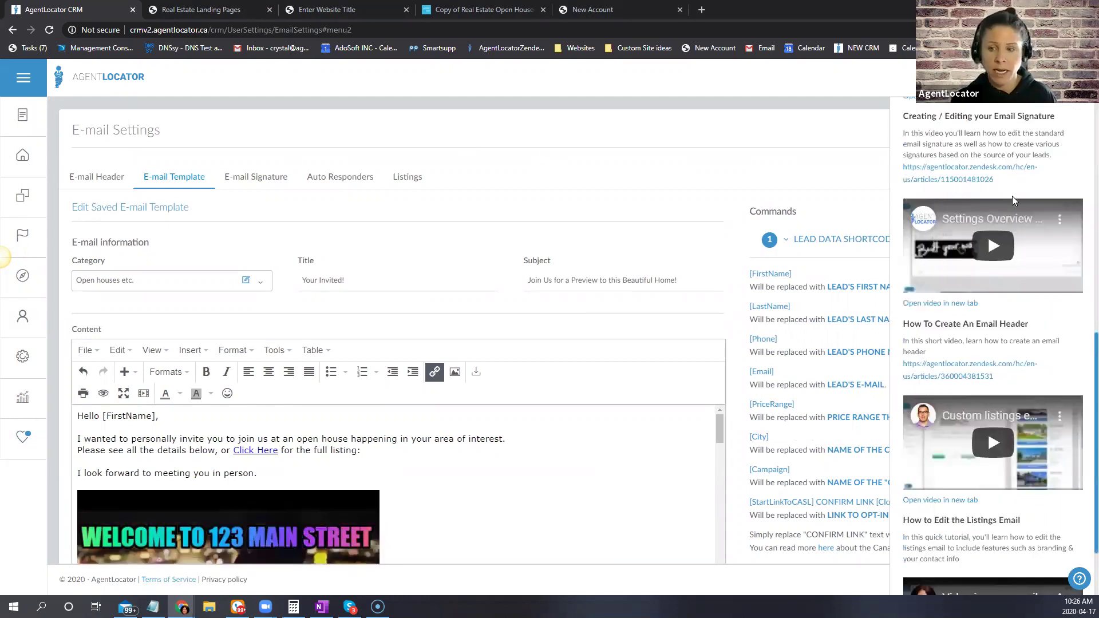
scroll(972, 354, down, 3)
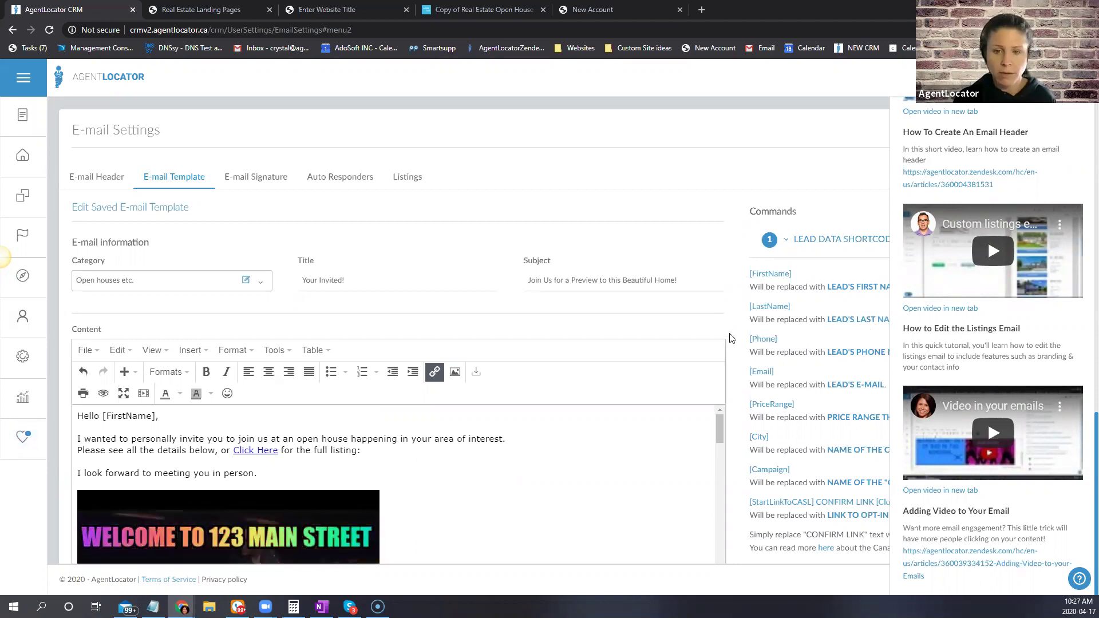
click(652, 488)
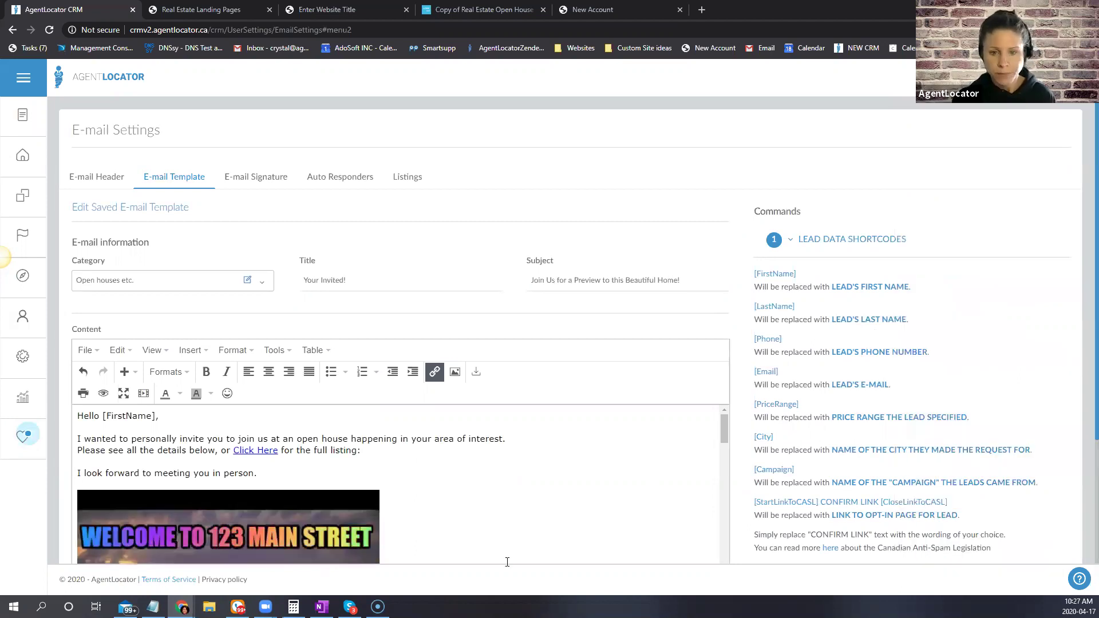
Return to the leads list, still filtered to 7 Toronto Condo Apt leads at 400000–500000.
scroll(504, 458, down, 3)
scroll(401, 481, up, 3)
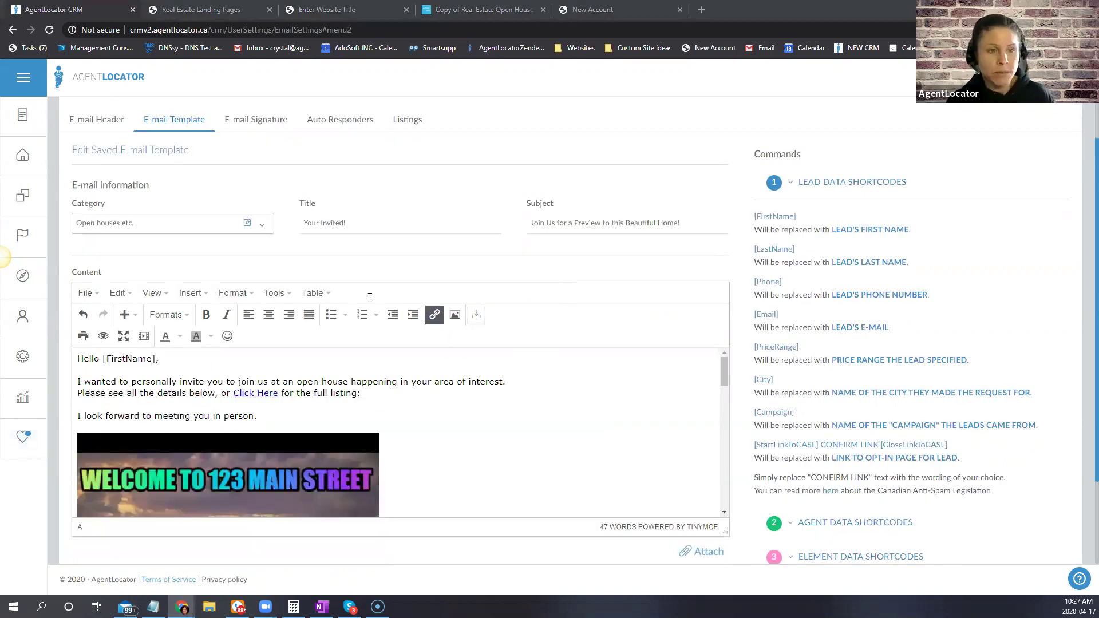
click(21, 155)
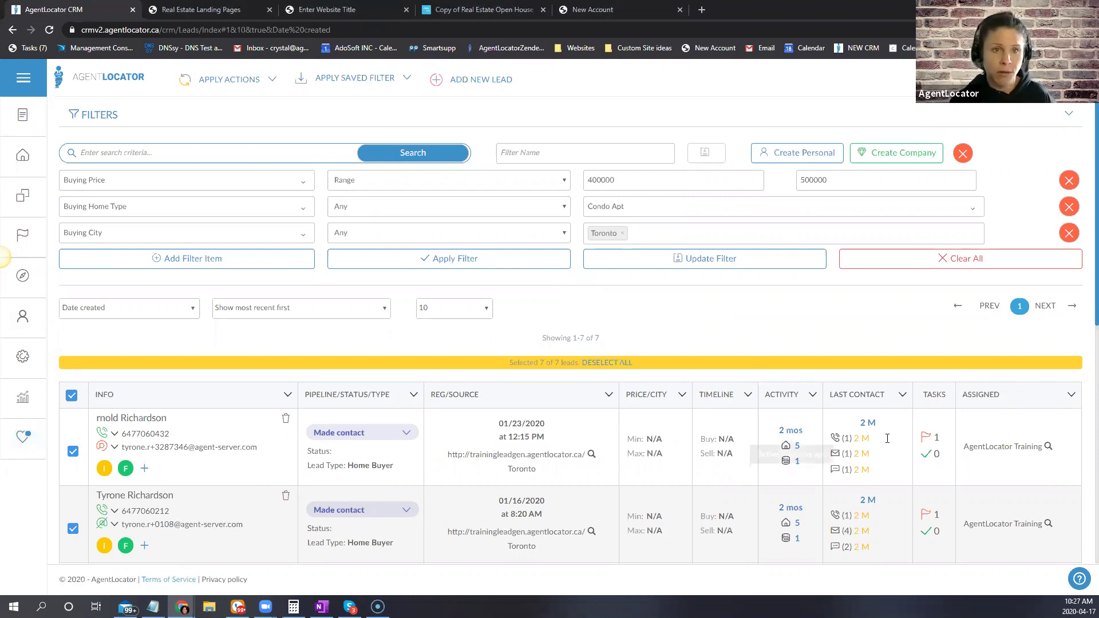
Switch to the landing pages tab and load layouts.agentlocator.ca.
key(ctrl+3)
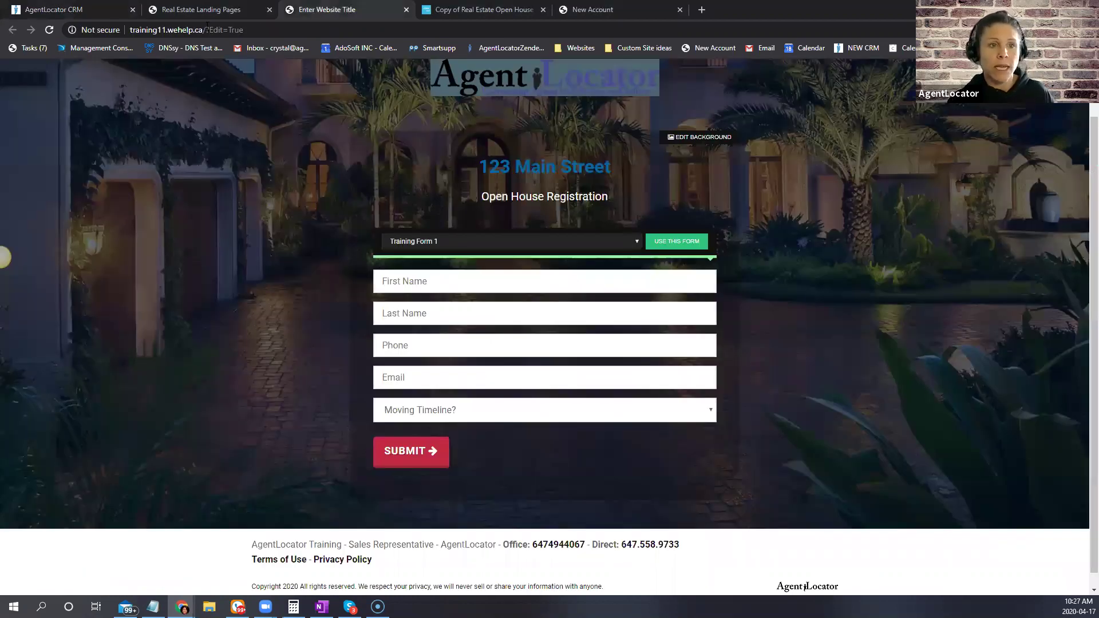
key(ctrl+2)
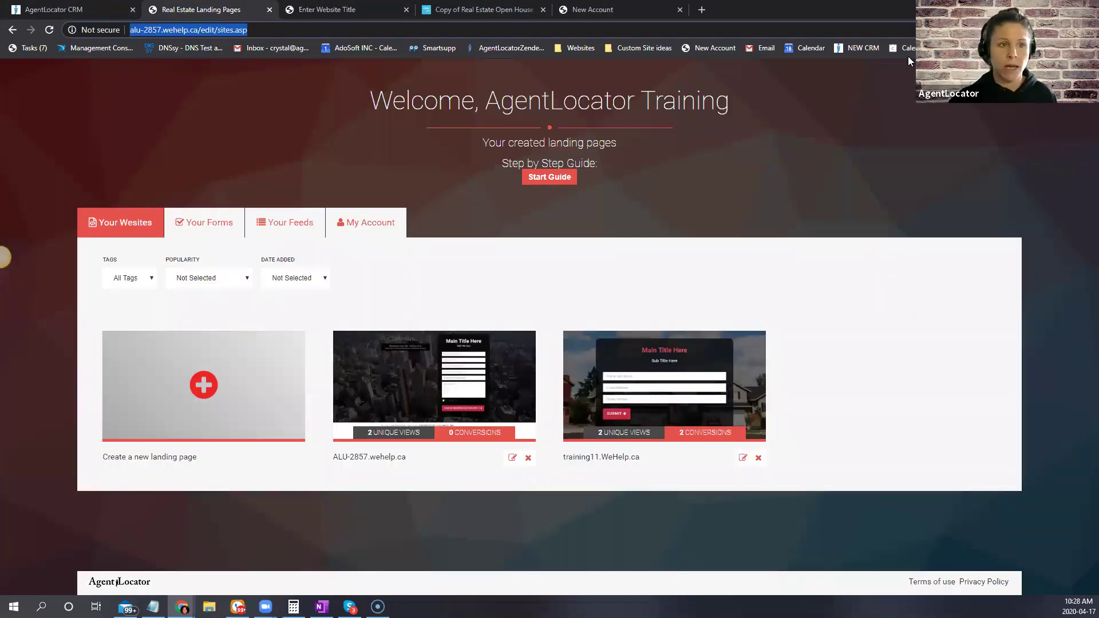
text(lay)
key(Return)
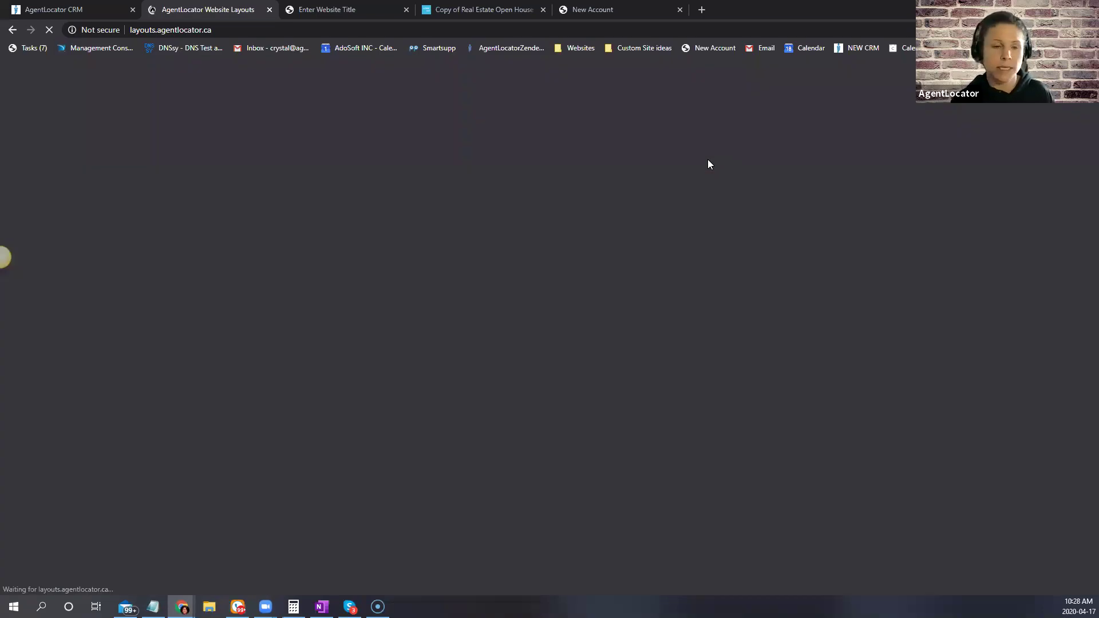
scroll(643, 290, down, 7)
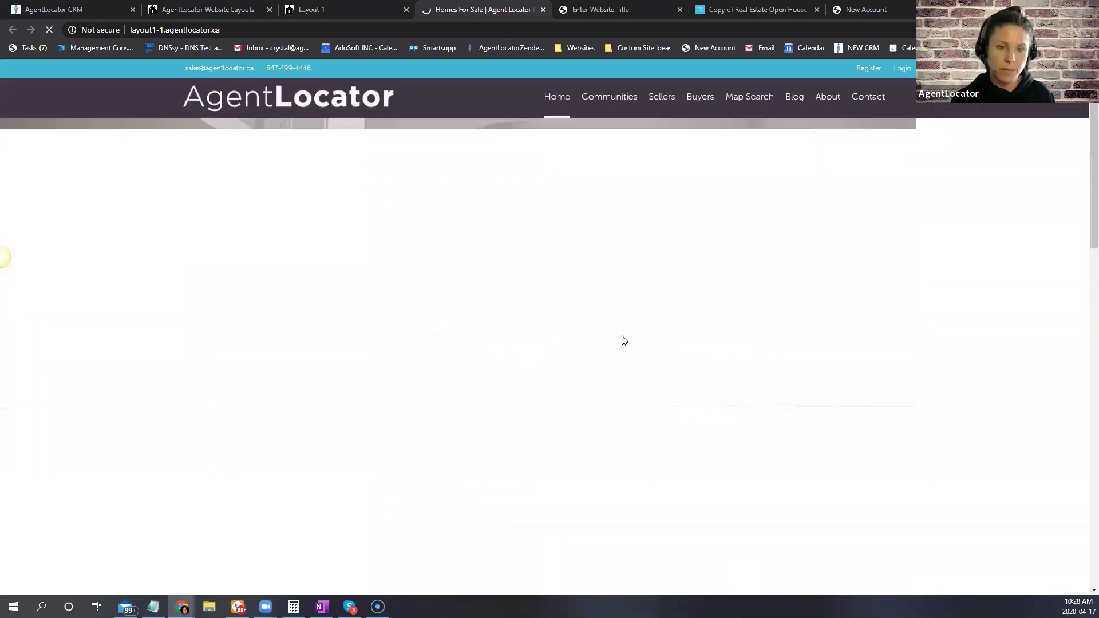
scroll(620, 338, down, 5)
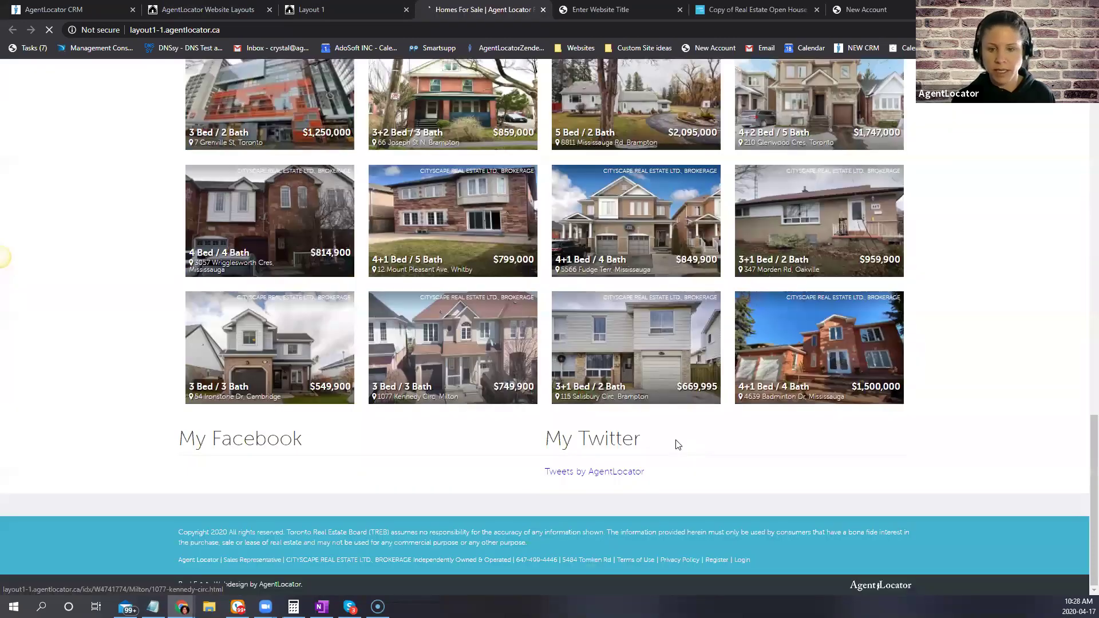
click(592, 391)
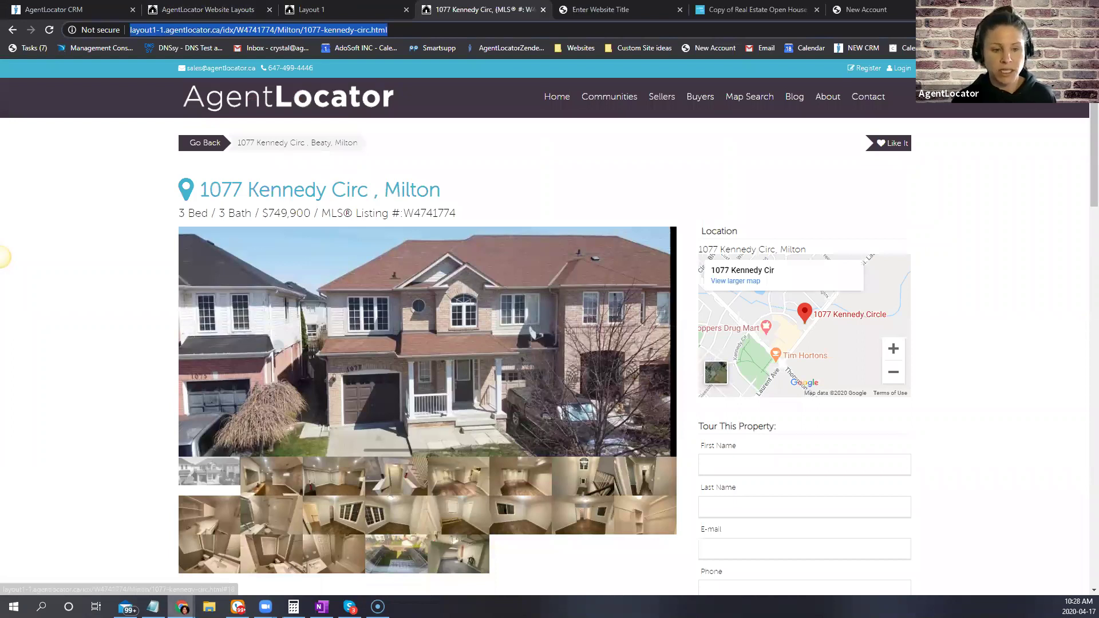
Bring the other Chrome window back to the front from the taskbar.
click(182, 606)
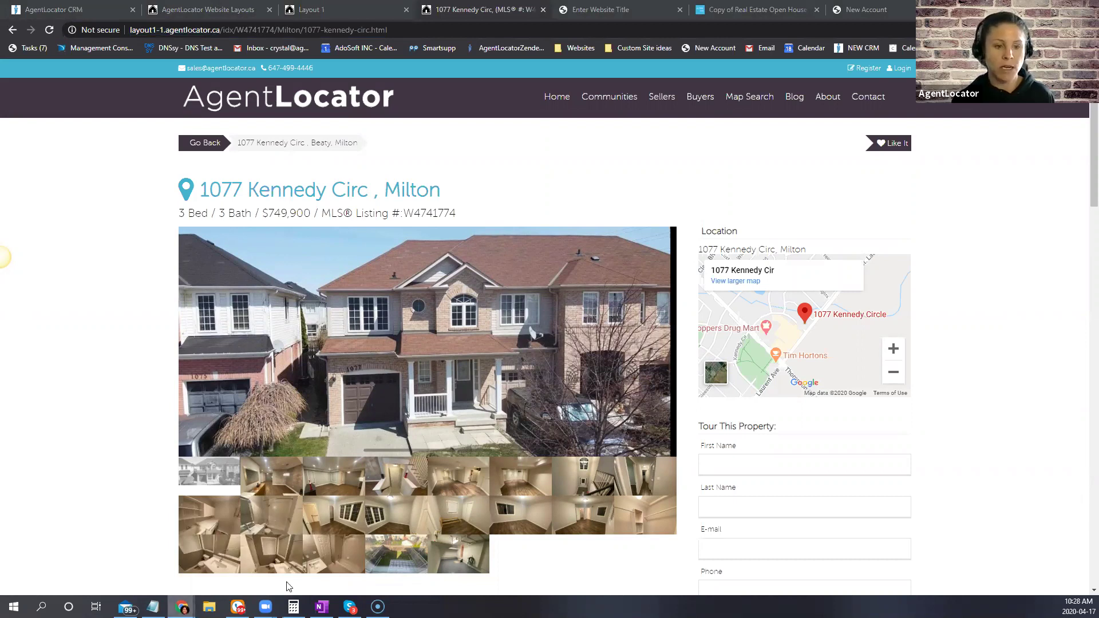
mouse_move(182, 605)
click(224, 571)
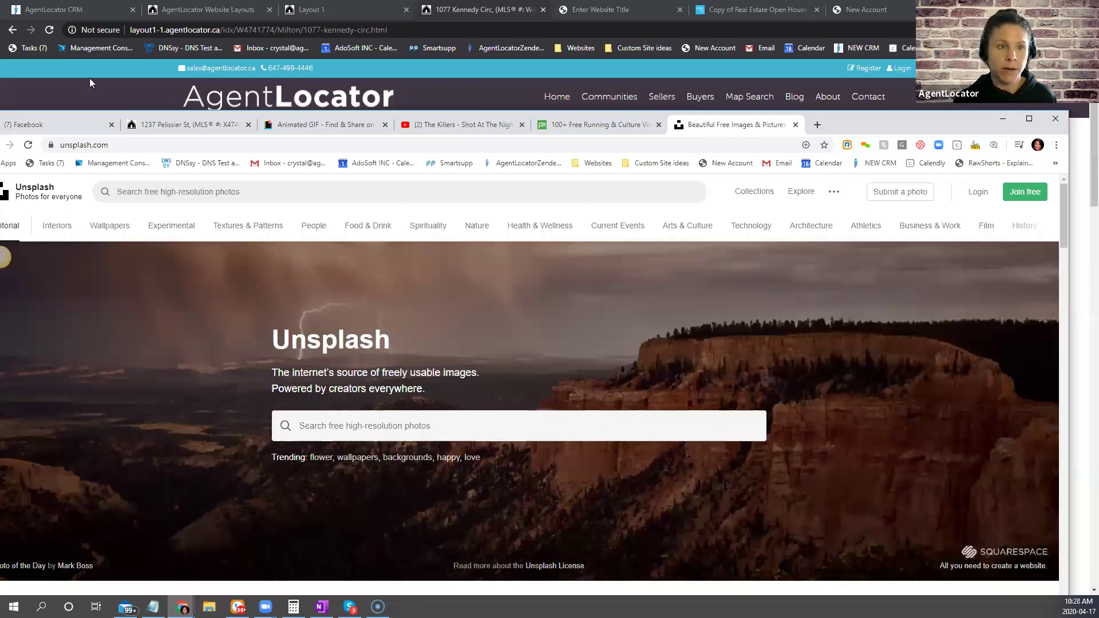
key(ctrl+1)
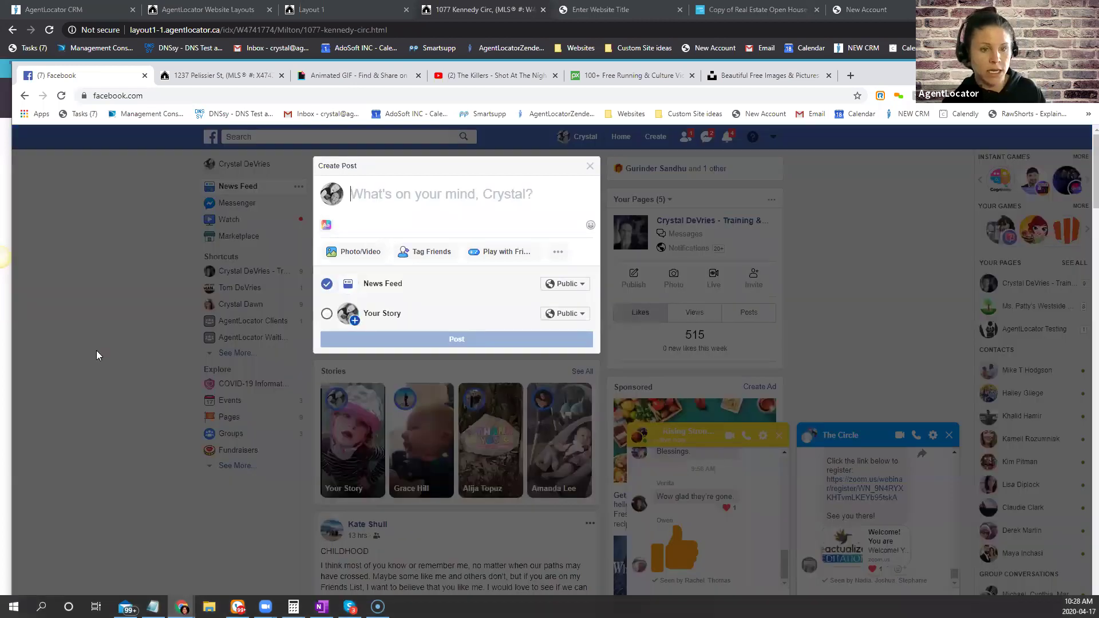
click(241, 292)
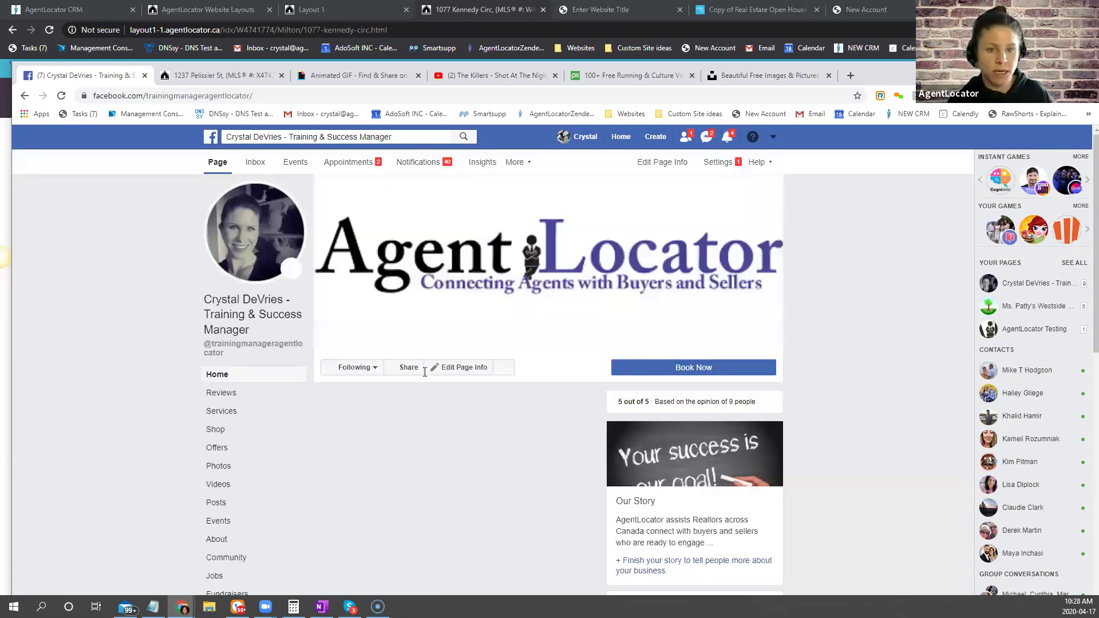
scroll(386, 304, down, 3)
click(435, 300)
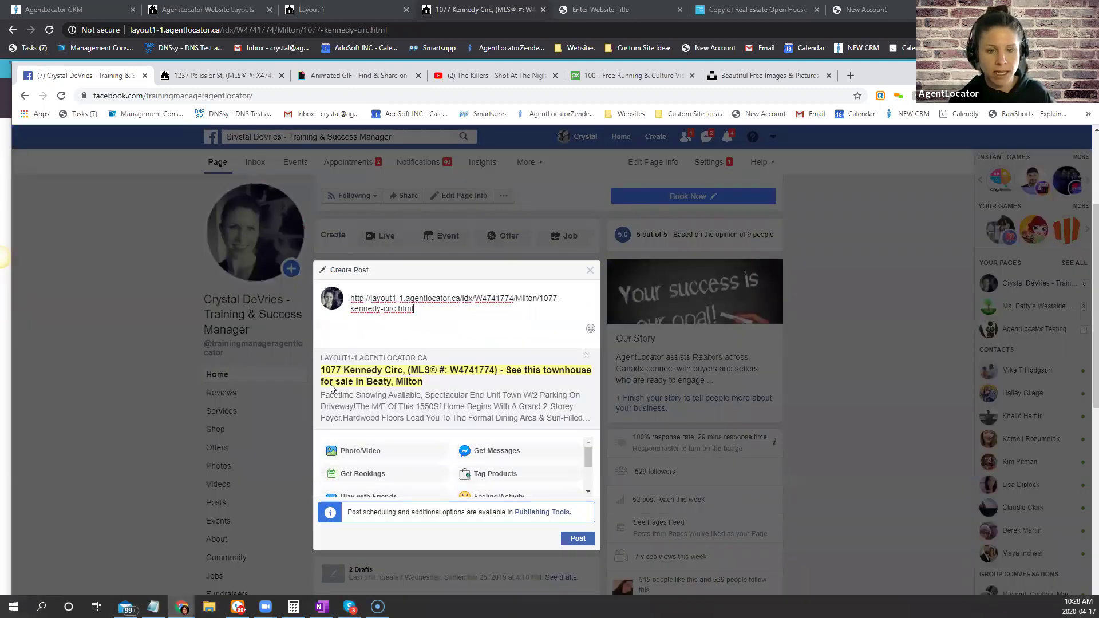
key(shift+Left)
key(shift+Left)
key(shift+Left)
key(shift+Left)
key(shift+Left)
key(shift+Left)
key(shift+Left)
key(shift+Left)
key(shift+Left)
key(shift+Left)
key(ctrl+a)
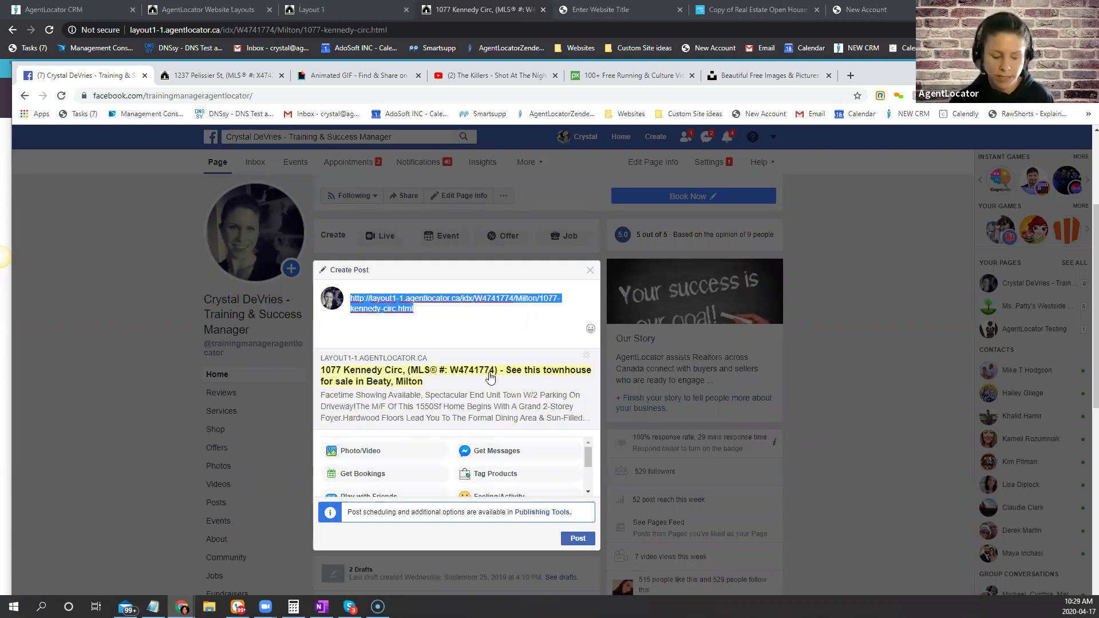
key(BackSpace)
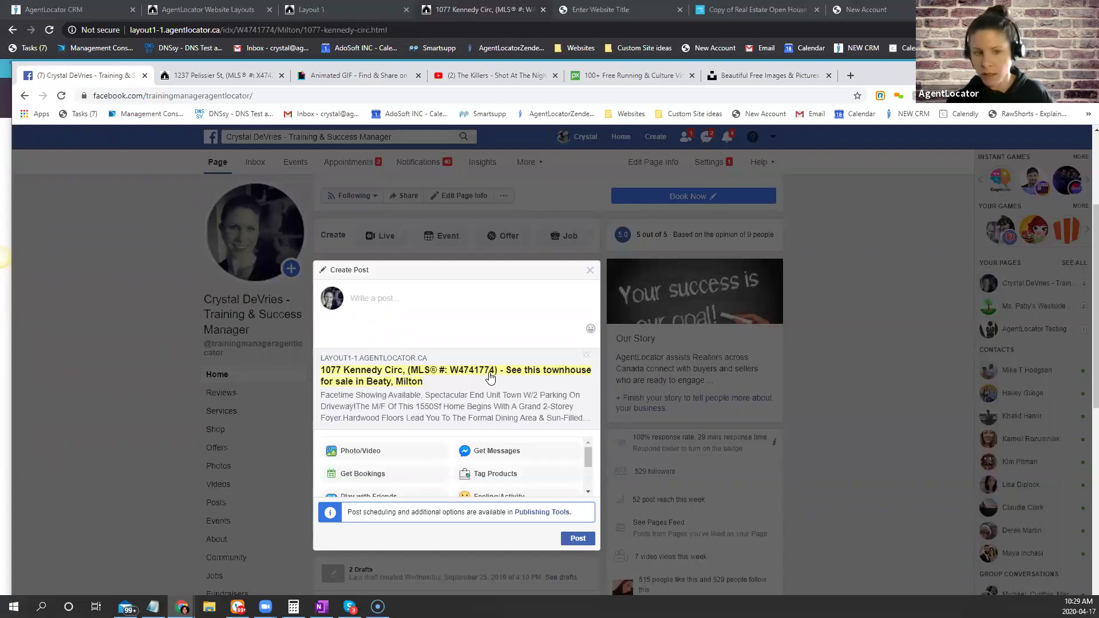
click(588, 544)
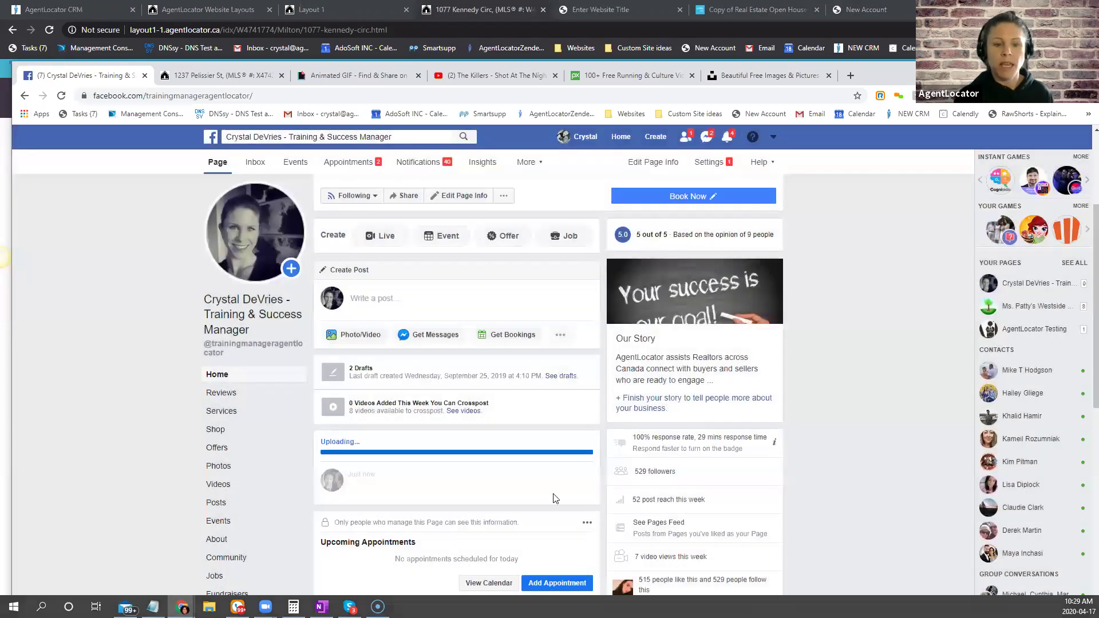
Try to boost the new listing post, which fails because the ad account is disabled.
scroll(525, 462, down, 2)
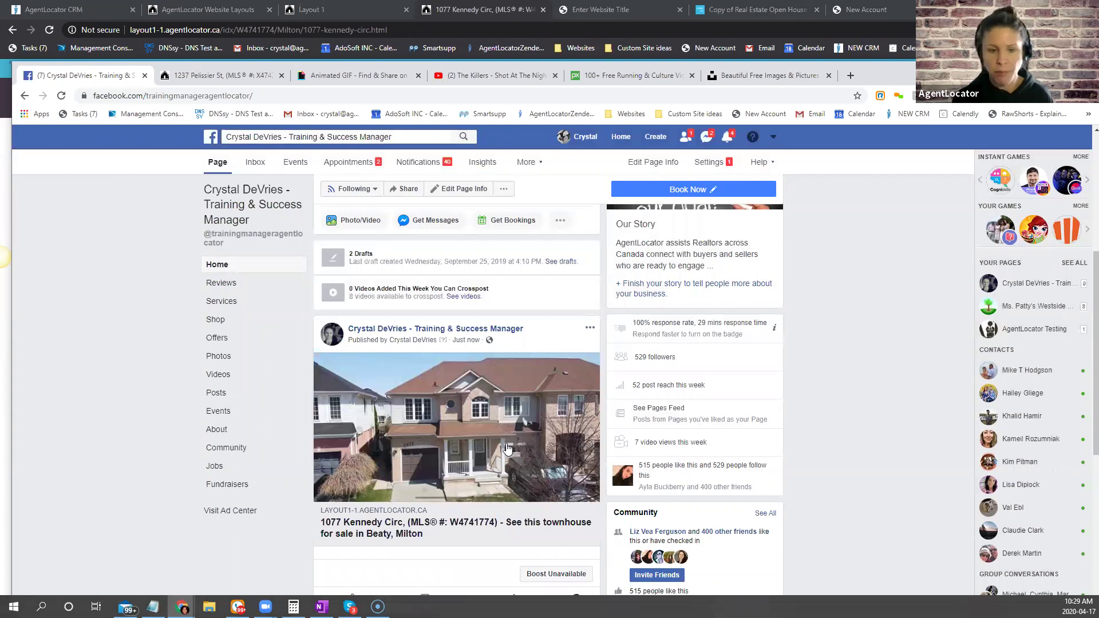
scroll(506, 449, down, 1)
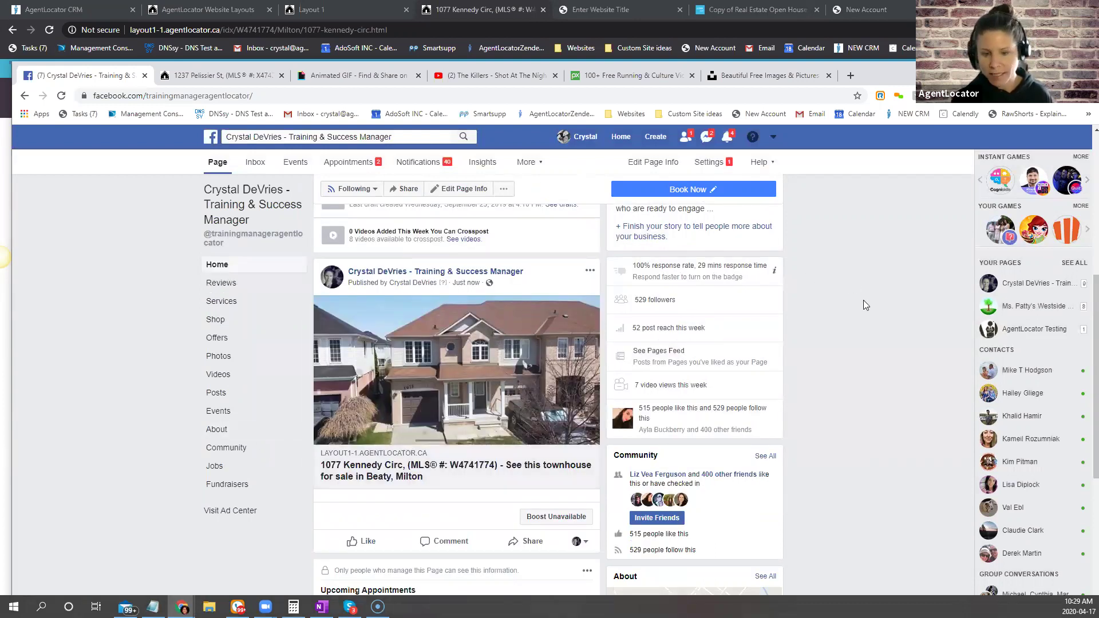
click(542, 521)
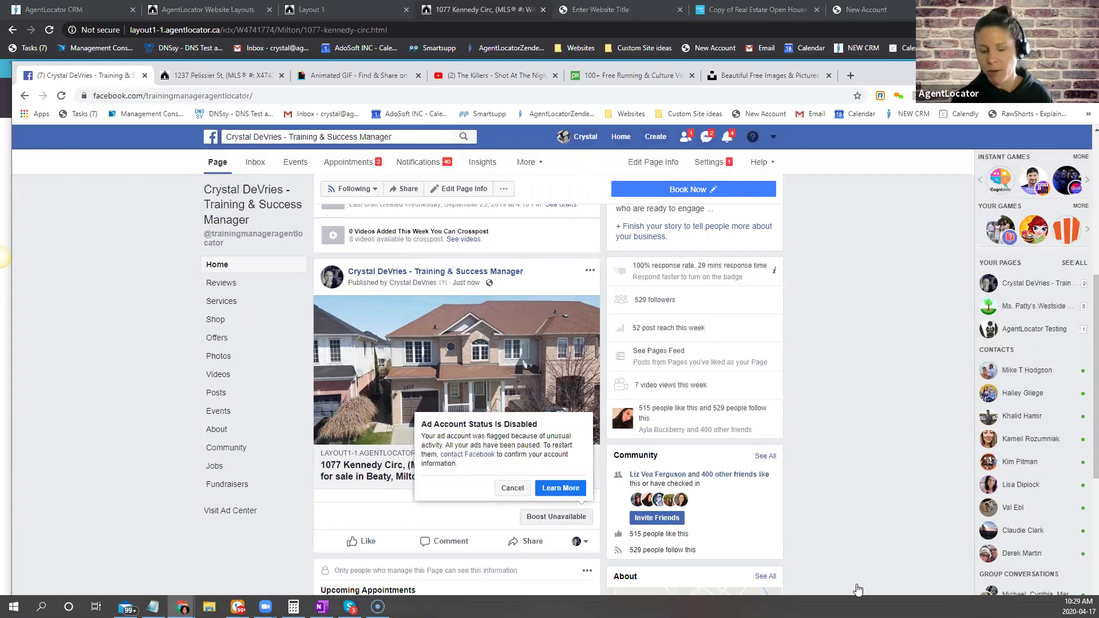
mouse_move(545, 523)
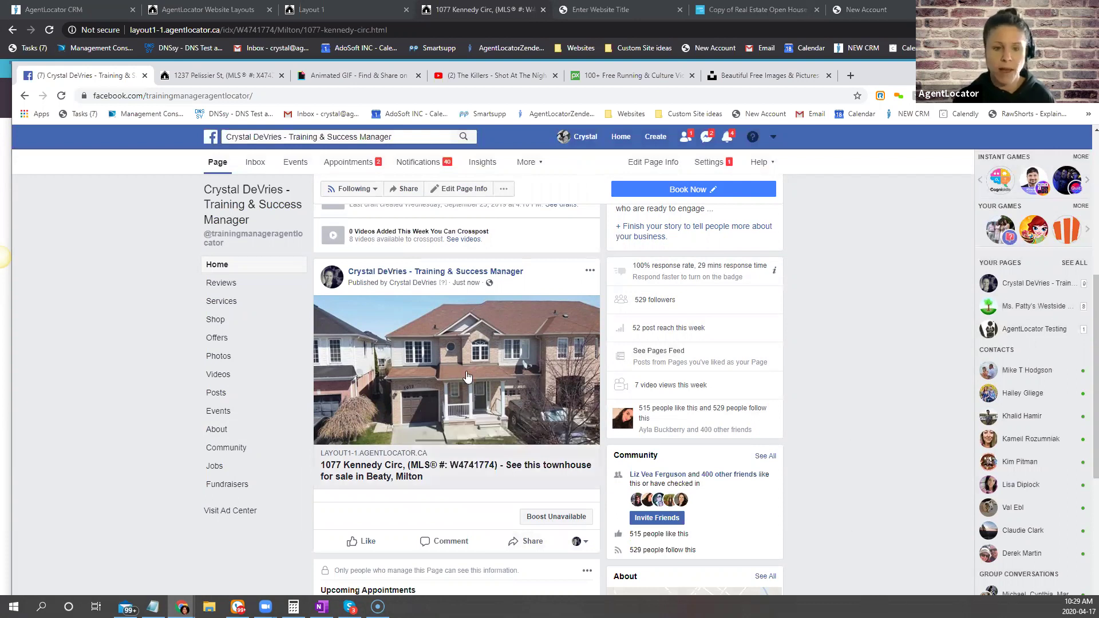
click(589, 270)
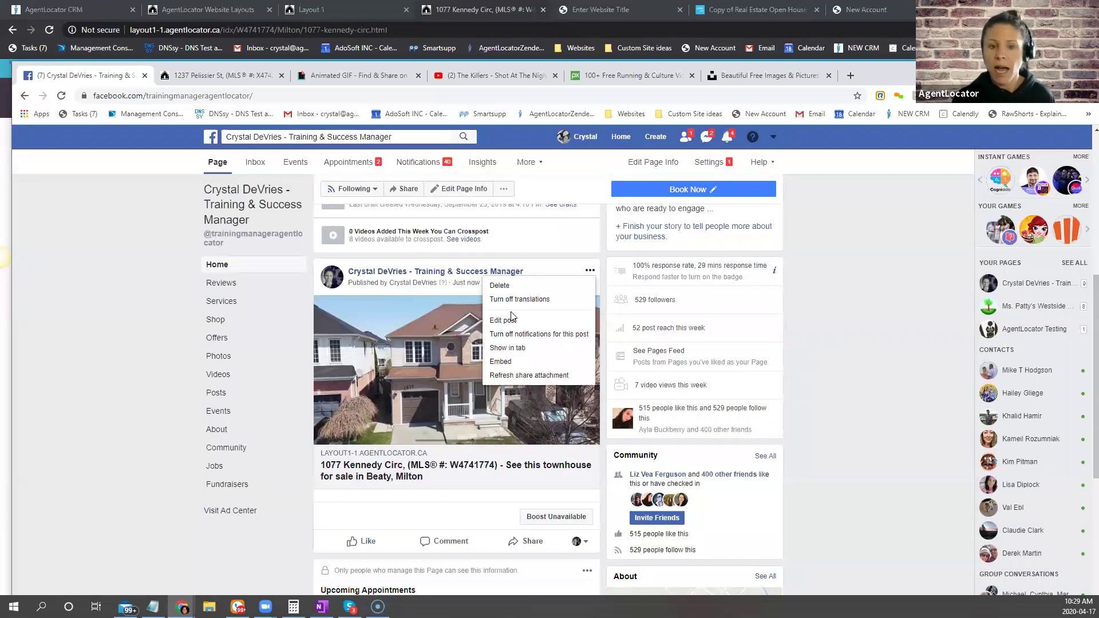
click(511, 286)
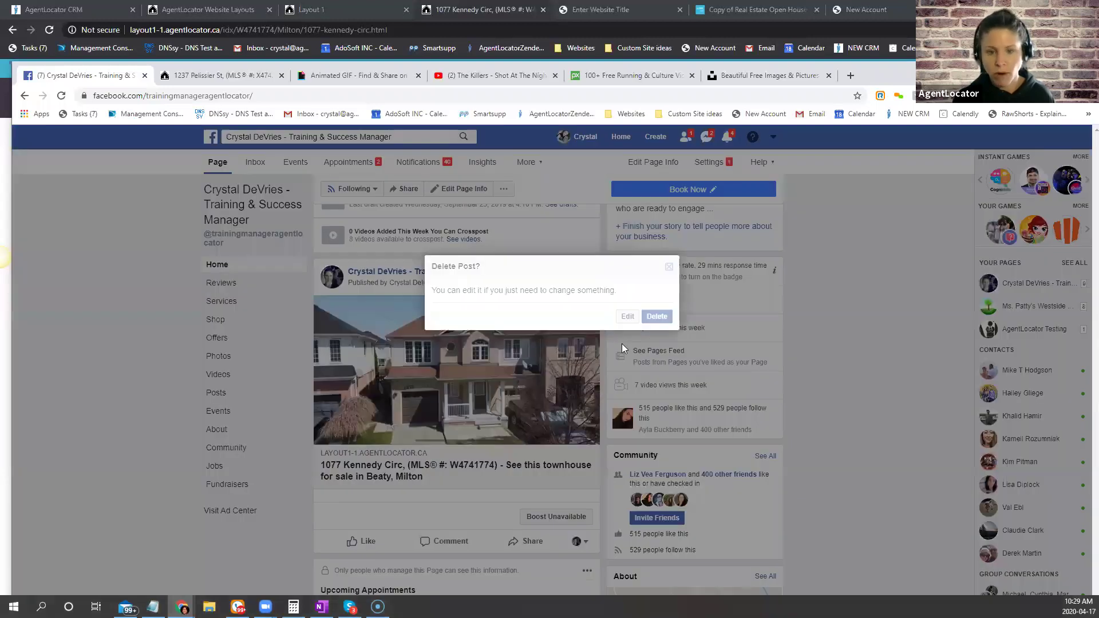
click(655, 318)
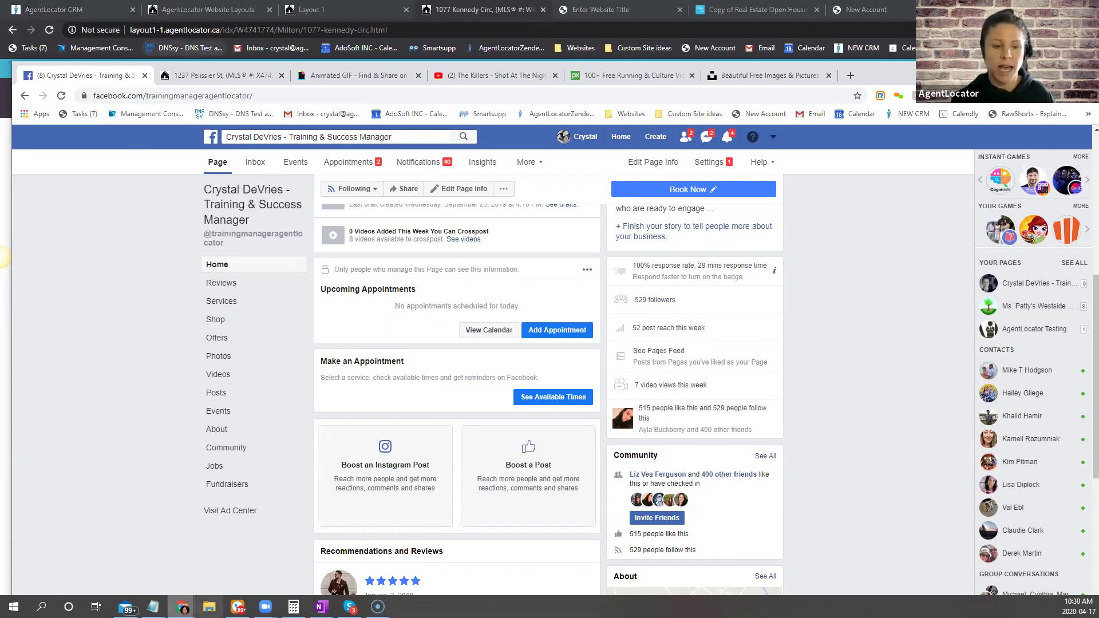
mouse_move(181, 607)
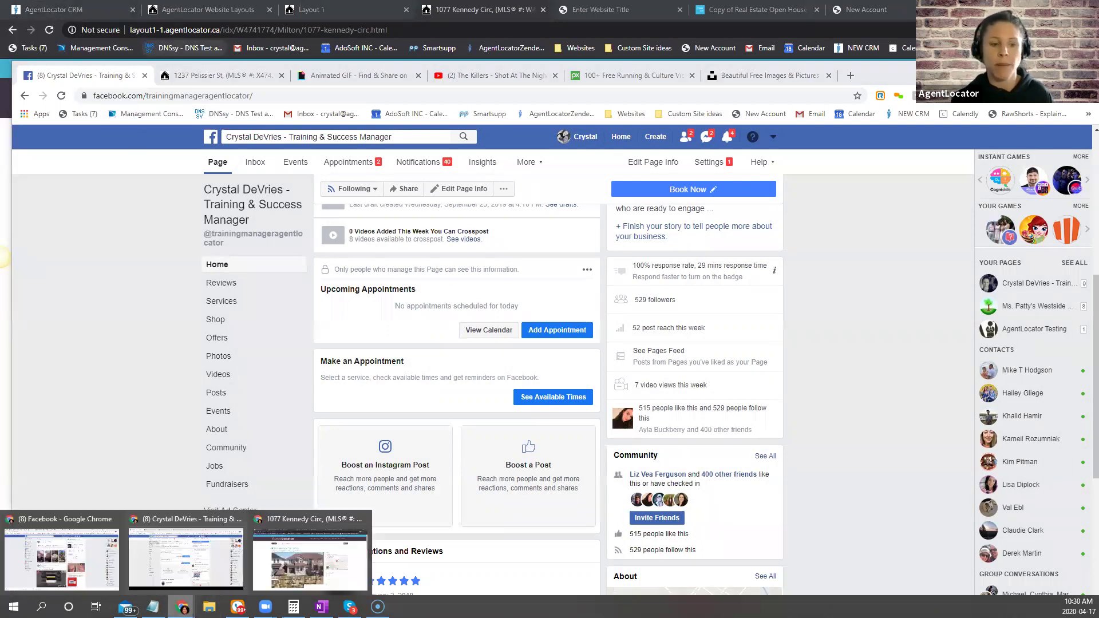
Return to the listing window and show the 123 Main Street Open House Registration page.
click(338, 581)
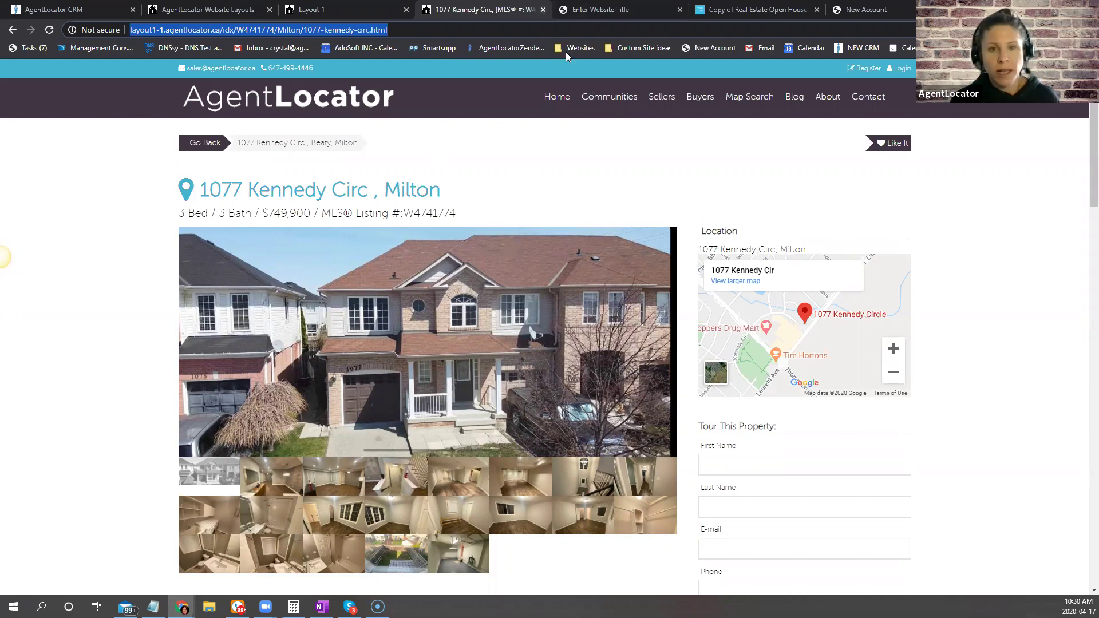
click(568, 10)
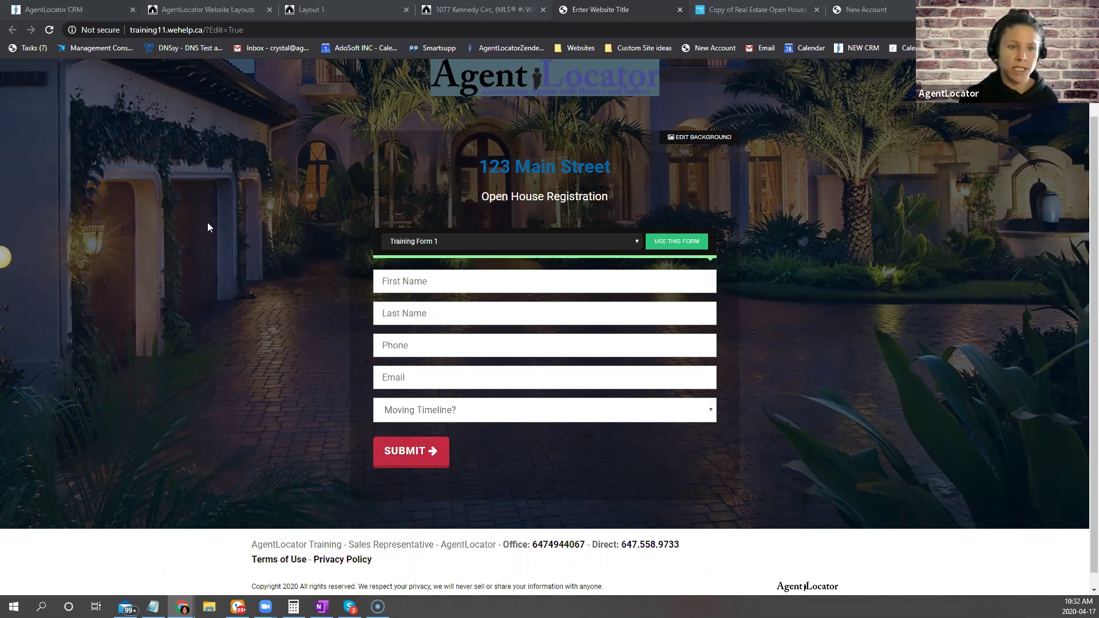
Clear all leads filters to list 116 leads and highlight the newest training11.wehelp.ca source.
click(79, 8)
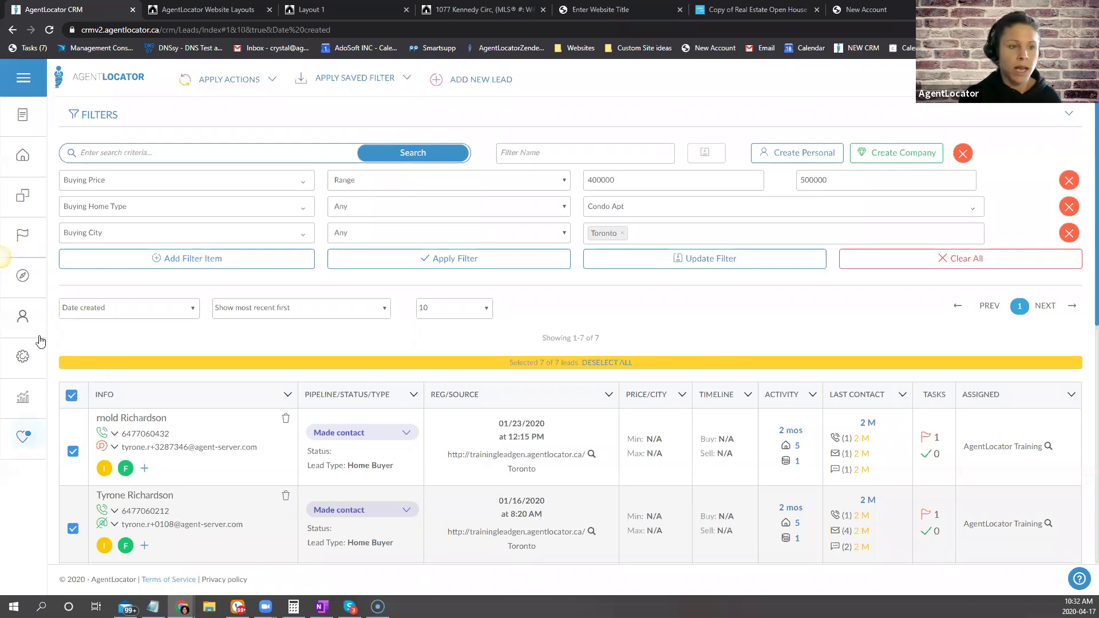
click(847, 263)
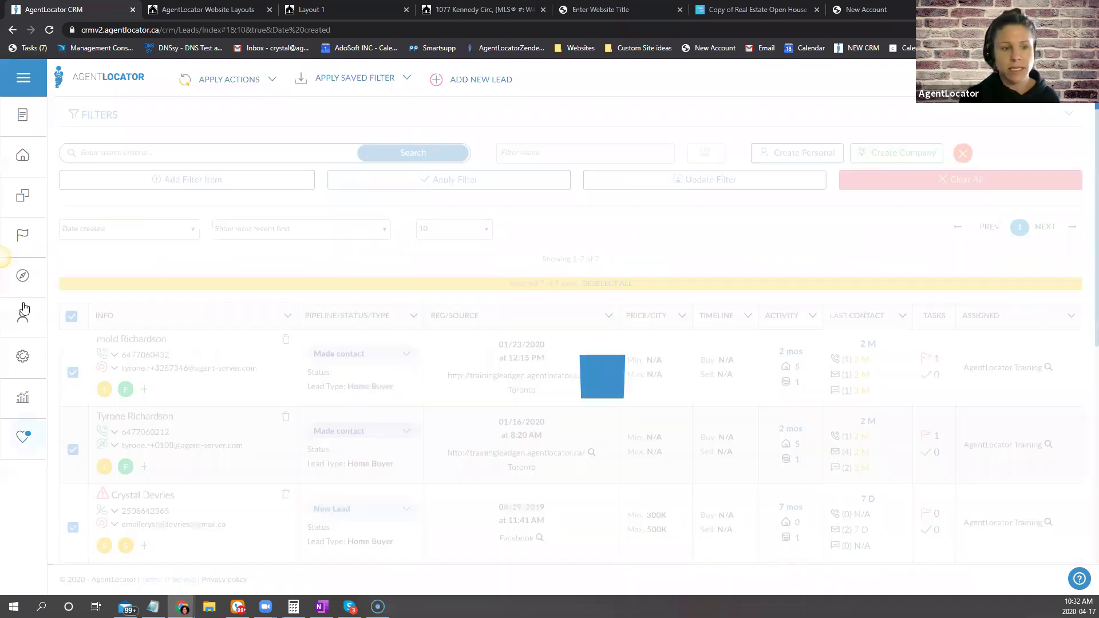
click(25, 359)
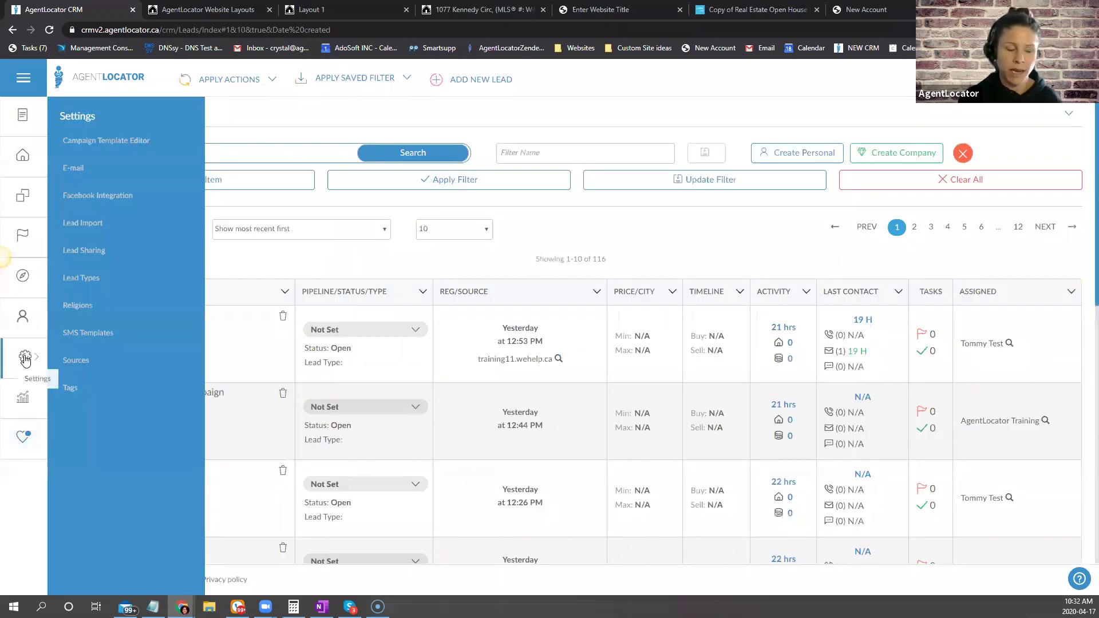
click(480, 357)
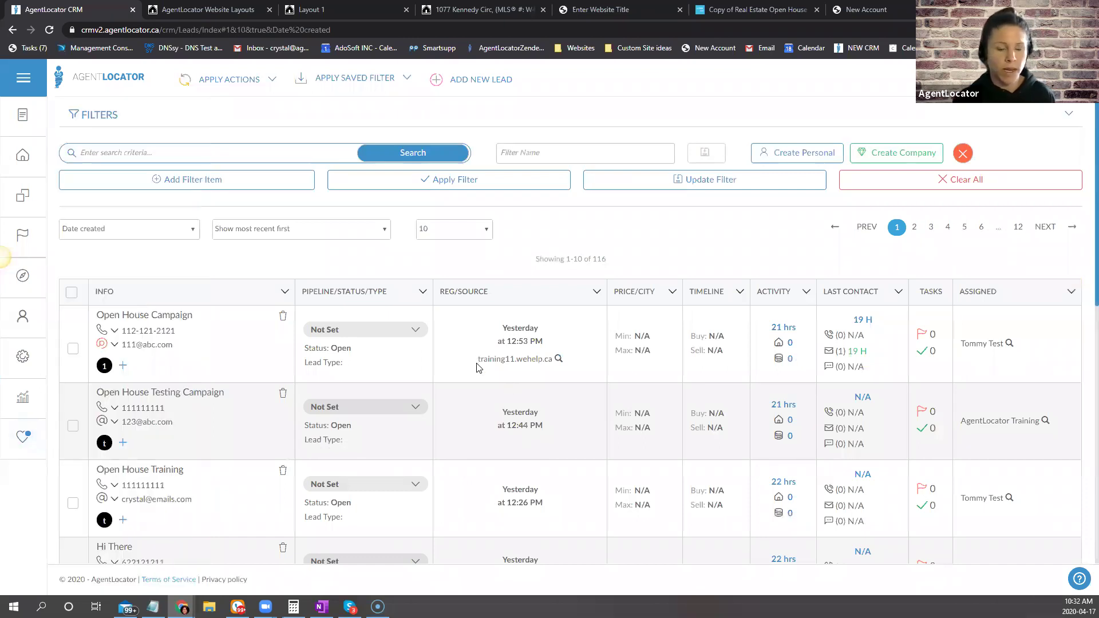
drag(477, 358, 559, 362)
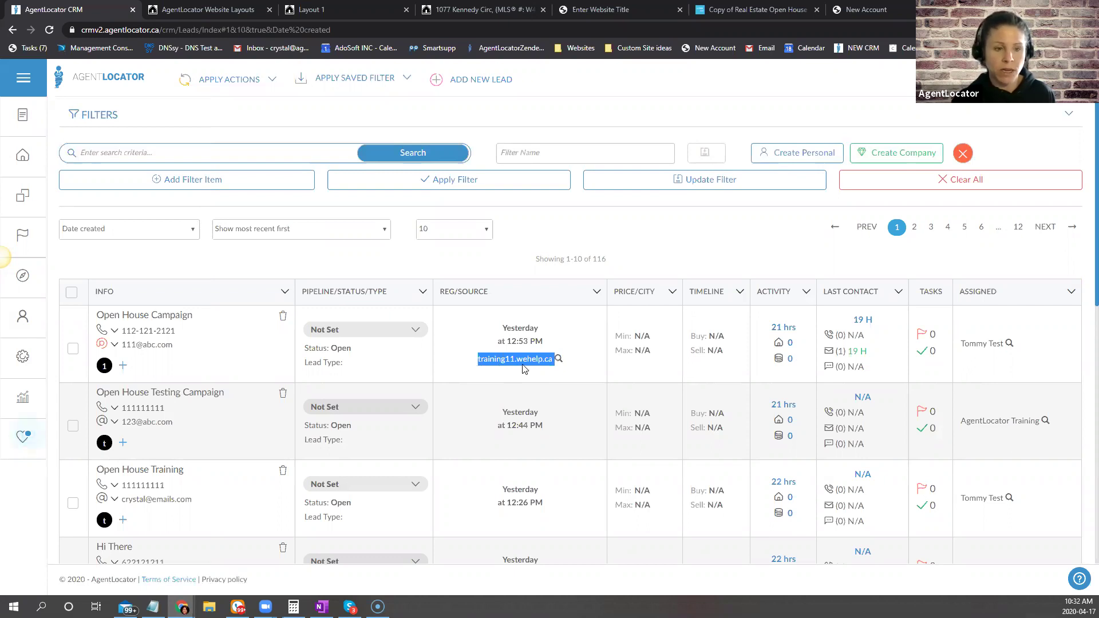
mouse_move(107, 367)
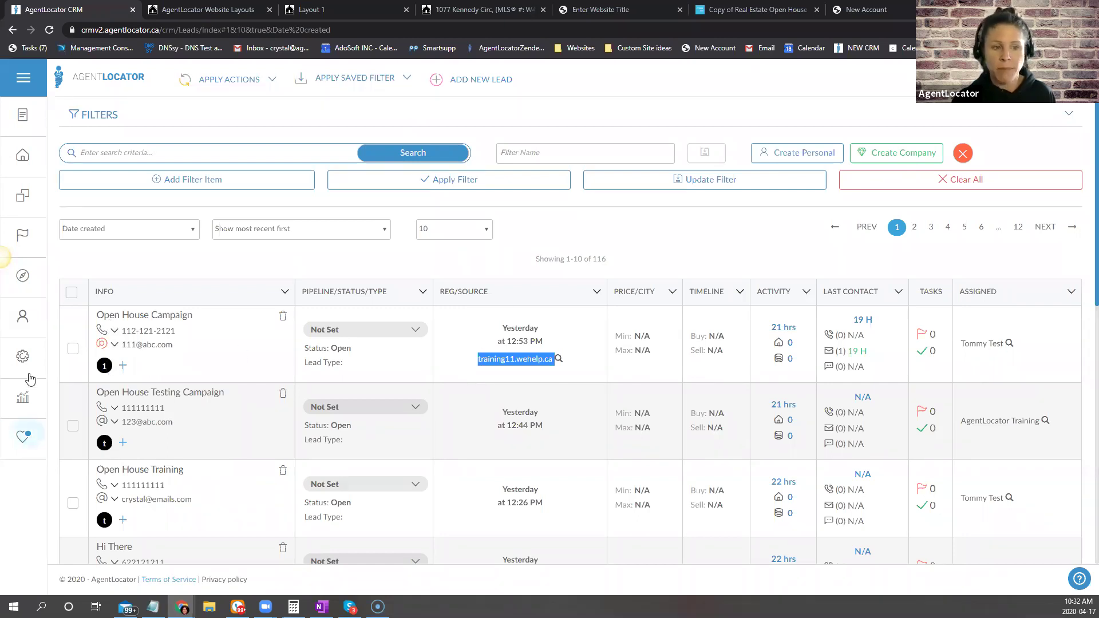
click(24, 357)
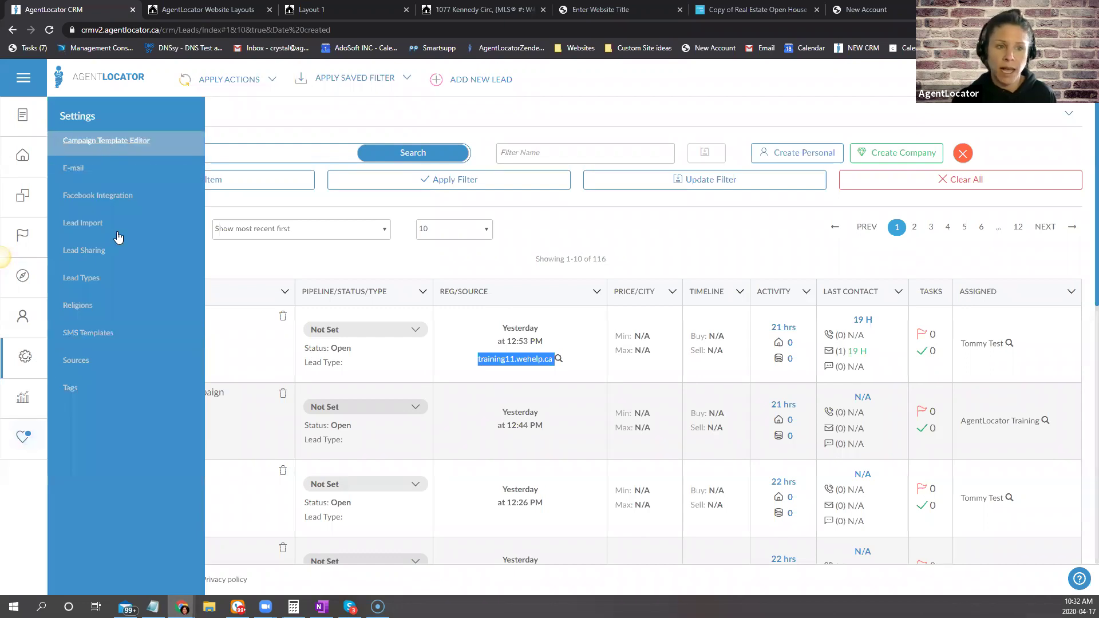
Open the Open House Thank You for Visiting template and read its 2-hour thank-you email body.
click(106, 140)
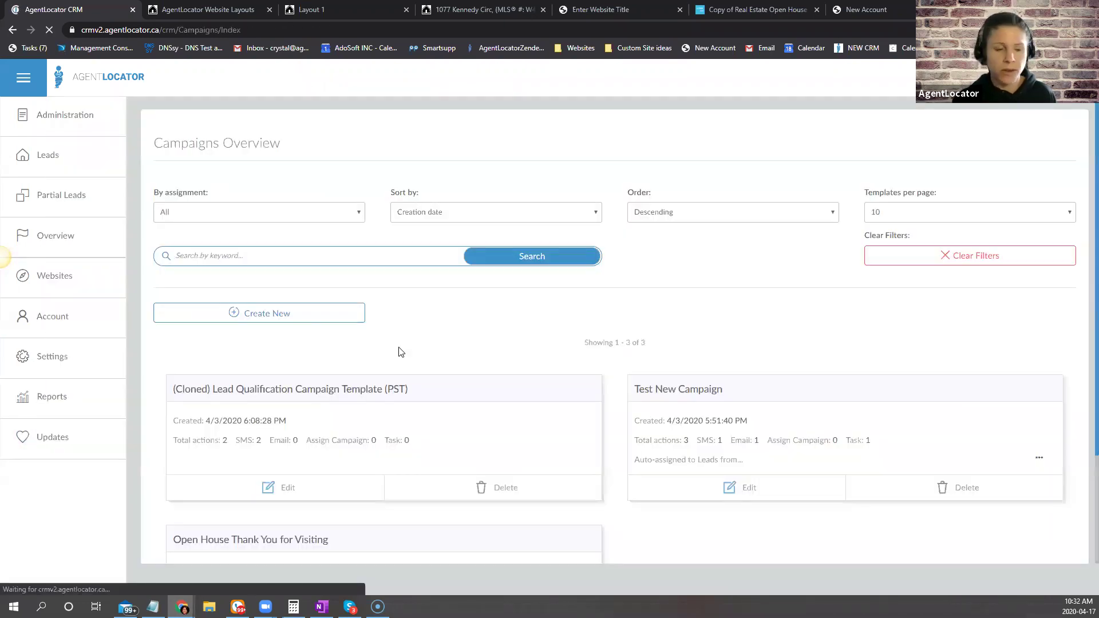
scroll(402, 434, down, 3)
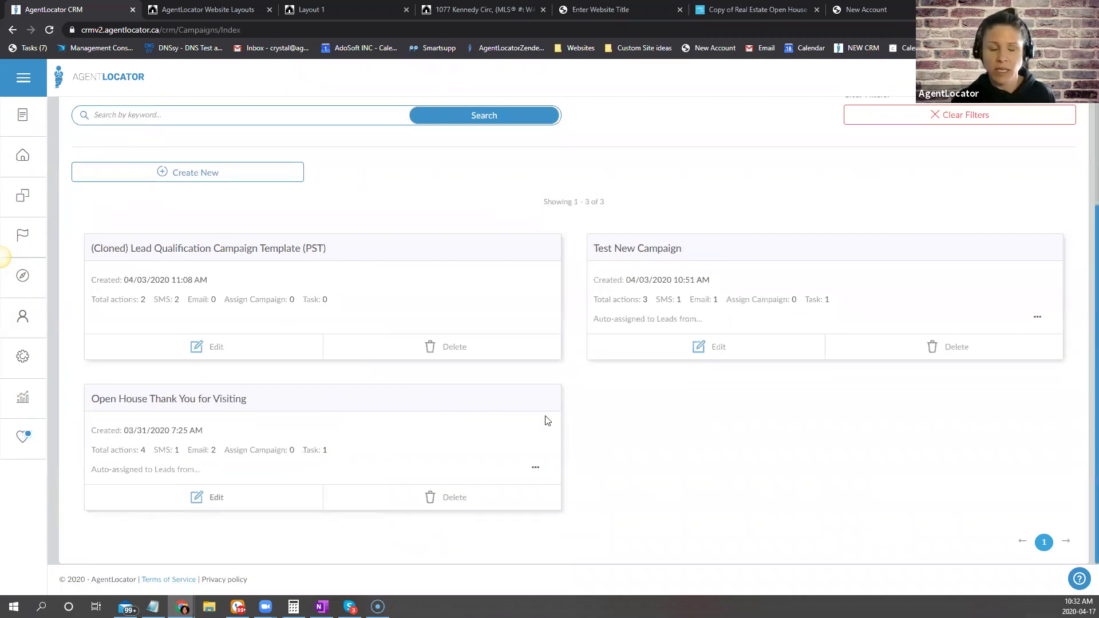
click(406, 440)
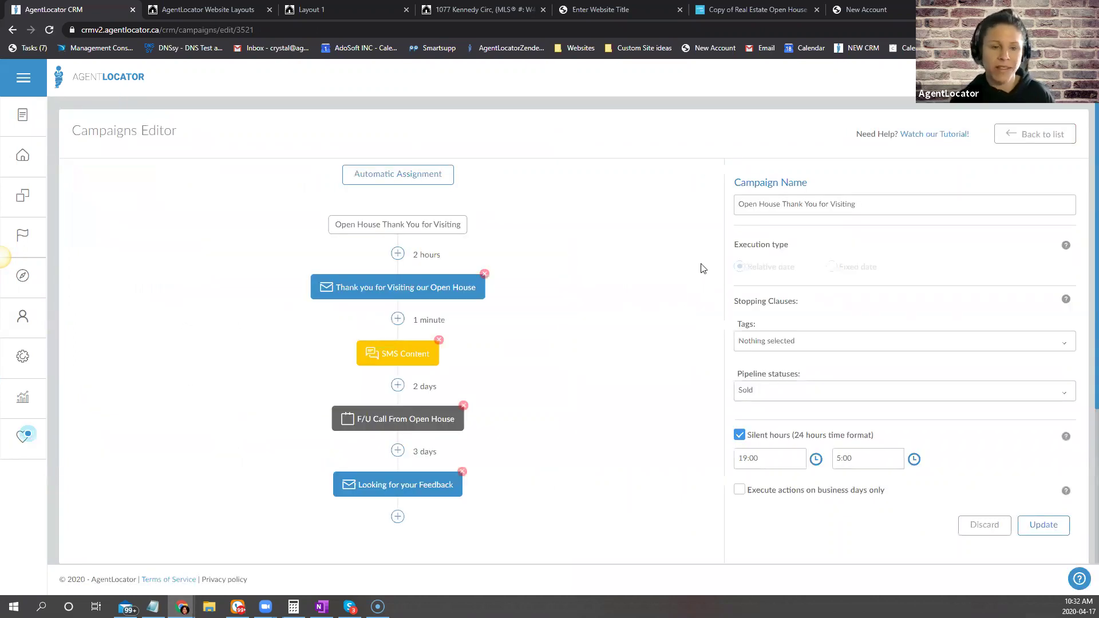
scroll(703, 268, down, 1)
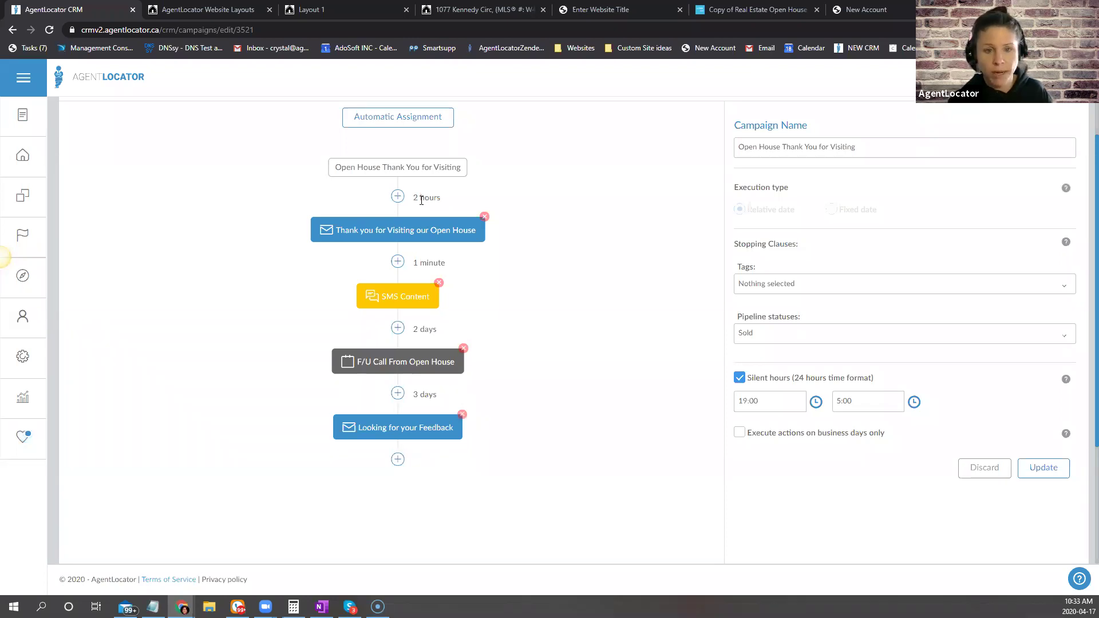
click(416, 229)
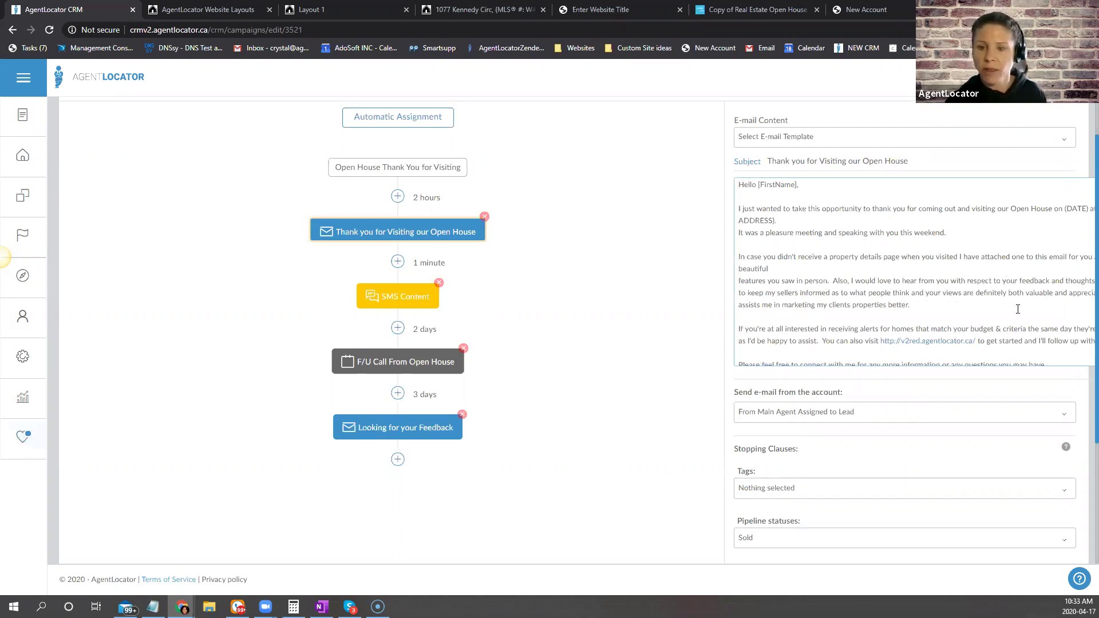
scroll(844, 195, down, 1)
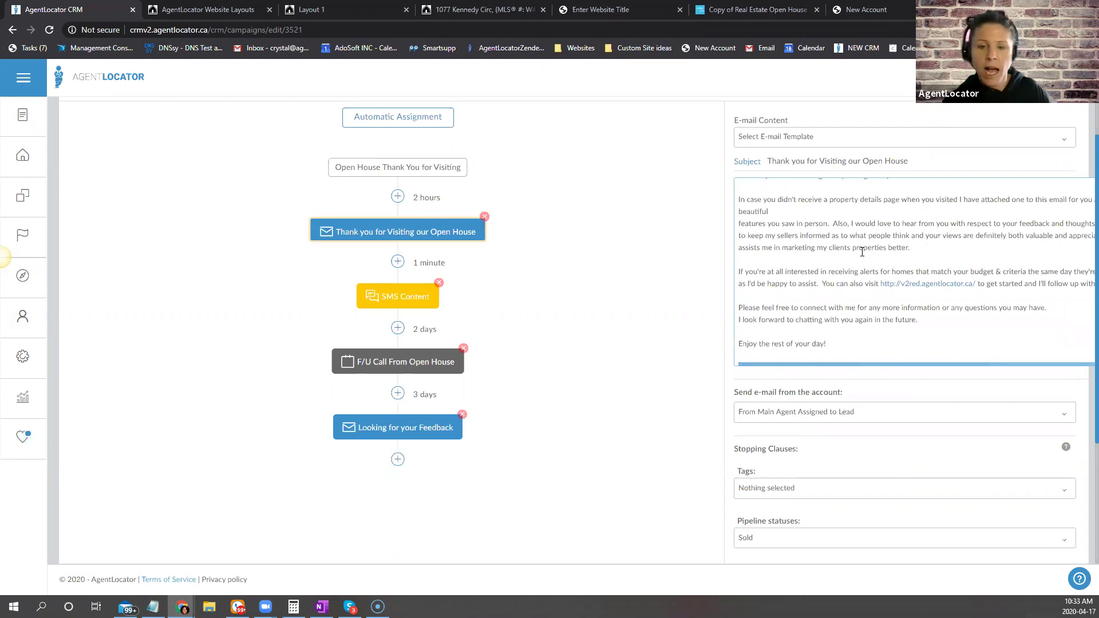
scroll(862, 252, down, 1)
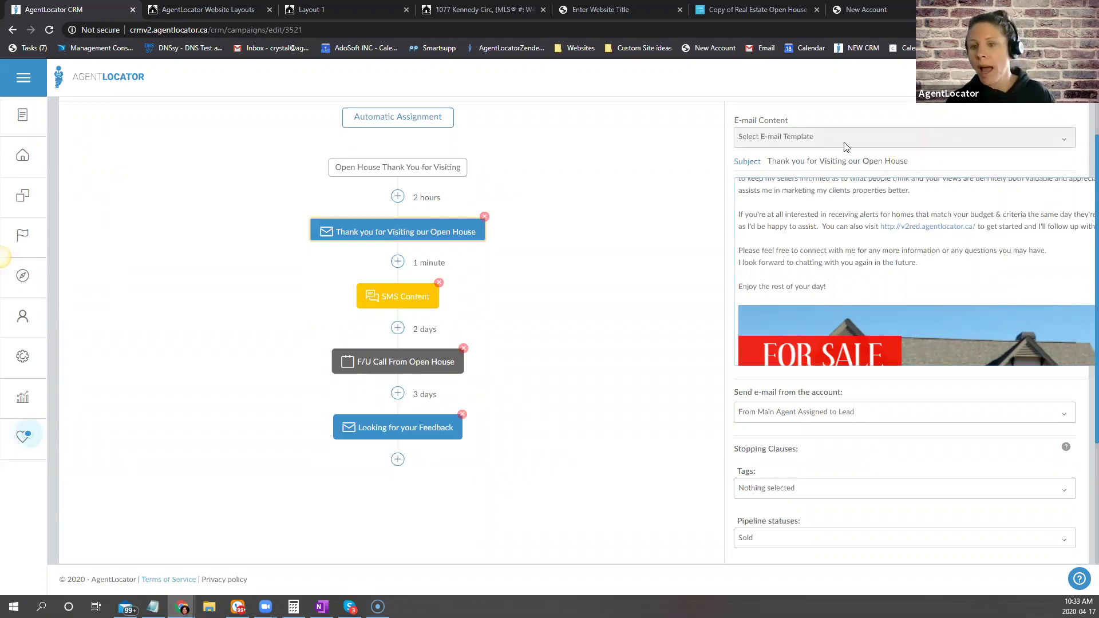
Review the SMS step's message, then show the F/U Call From Open House task: Normal priority, 2-day delay.
click(402, 296)
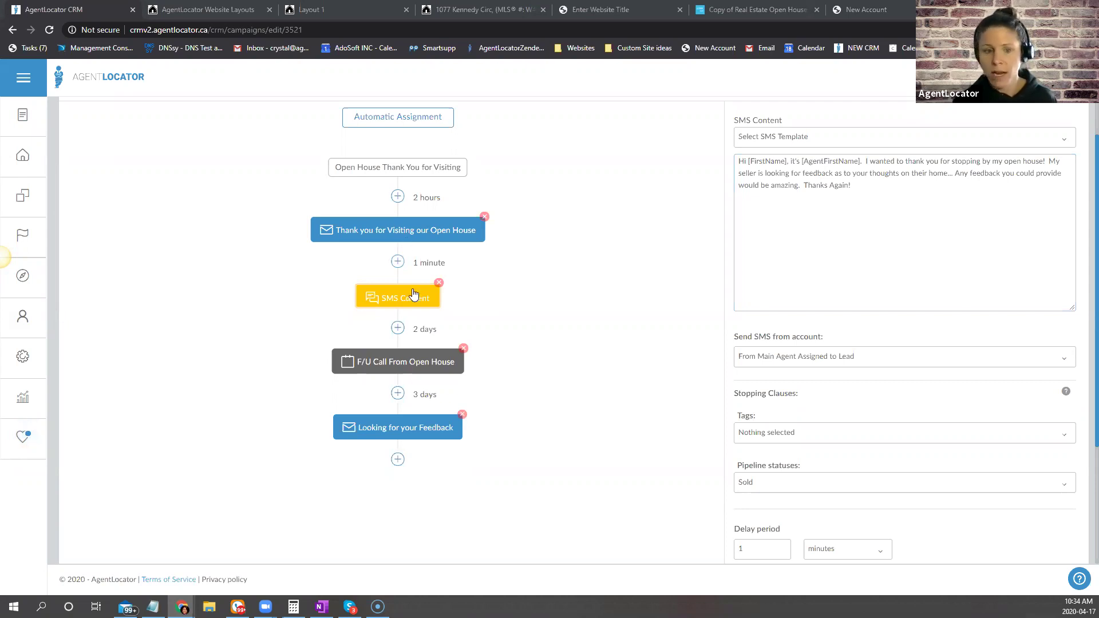
scroll(845, 382, down, 1)
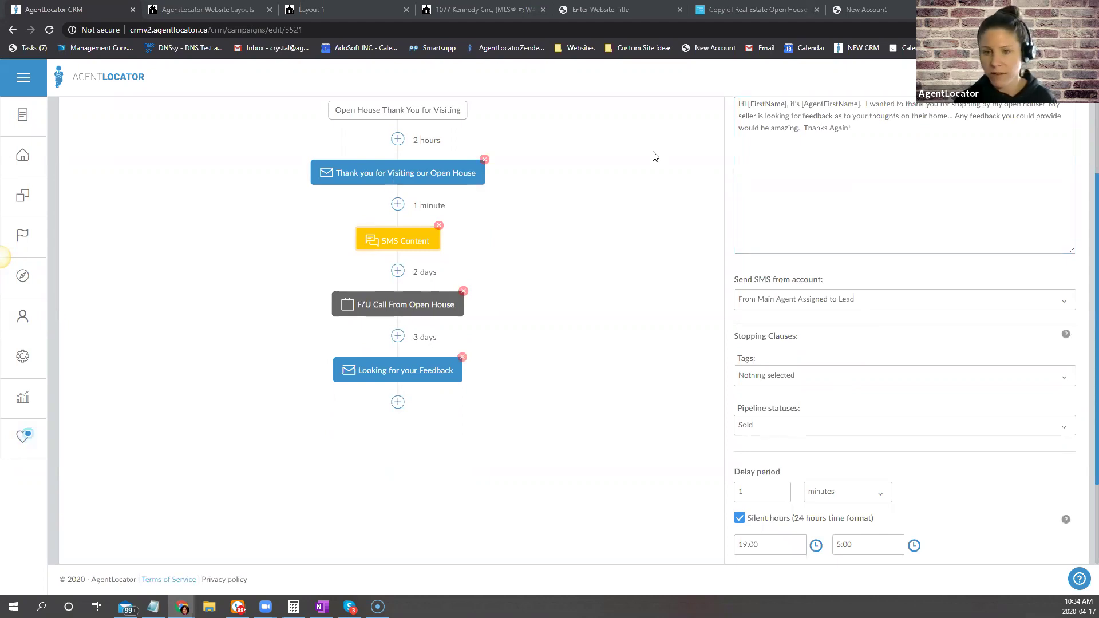
click(801, 125)
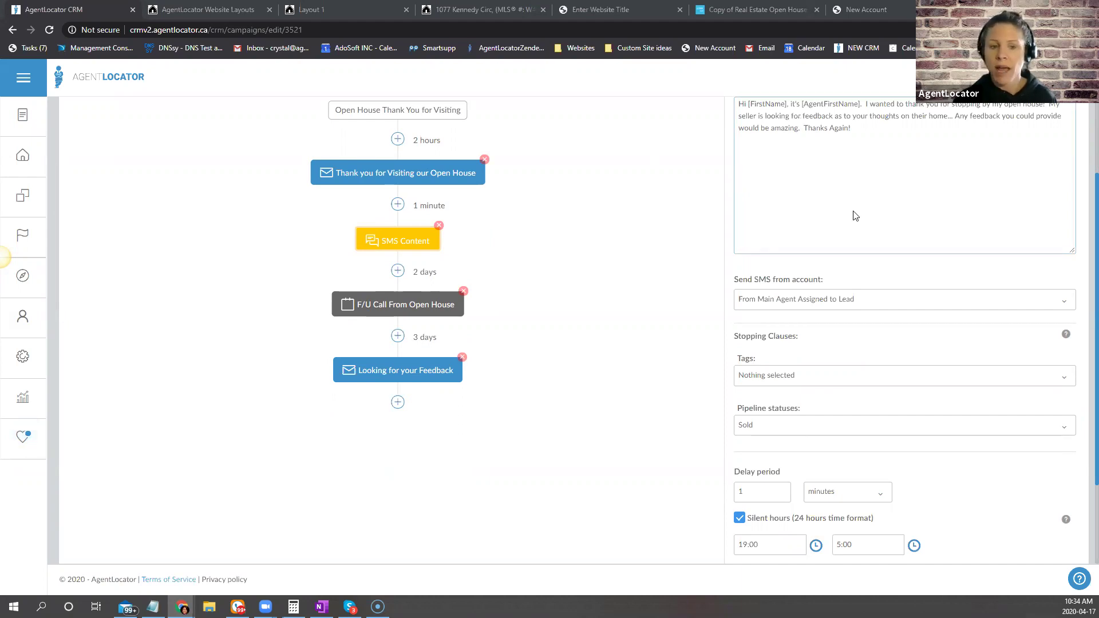
click(403, 313)
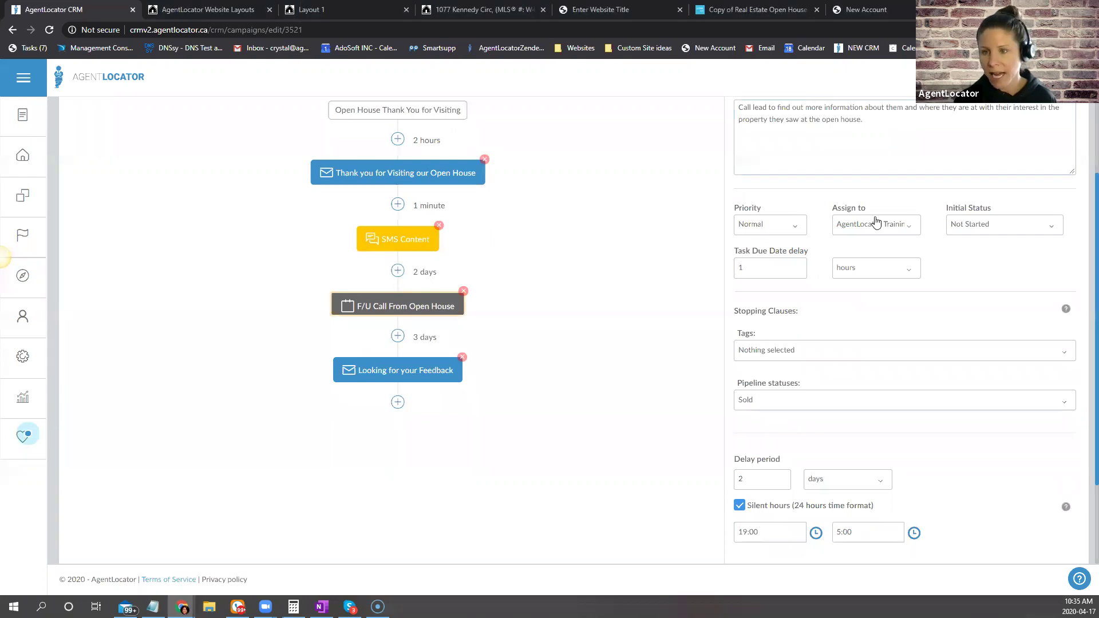
Show the 3-day 'Looking for your Feedback' email step asking the lead for property feedback.
scroll(876, 252, up, 2)
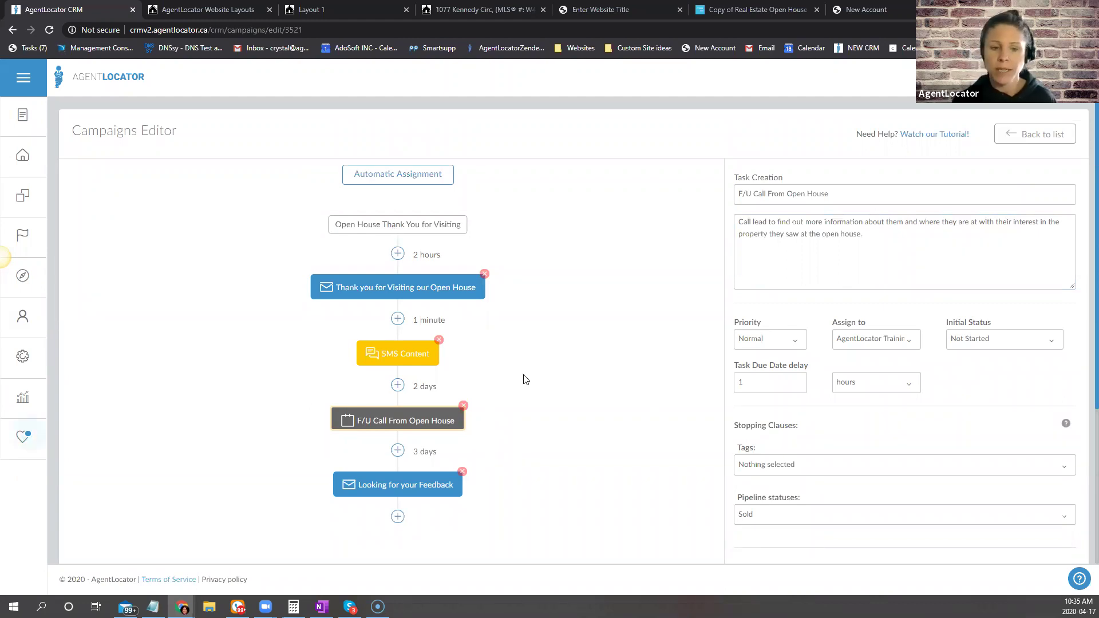
scroll(473, 188, down, 1)
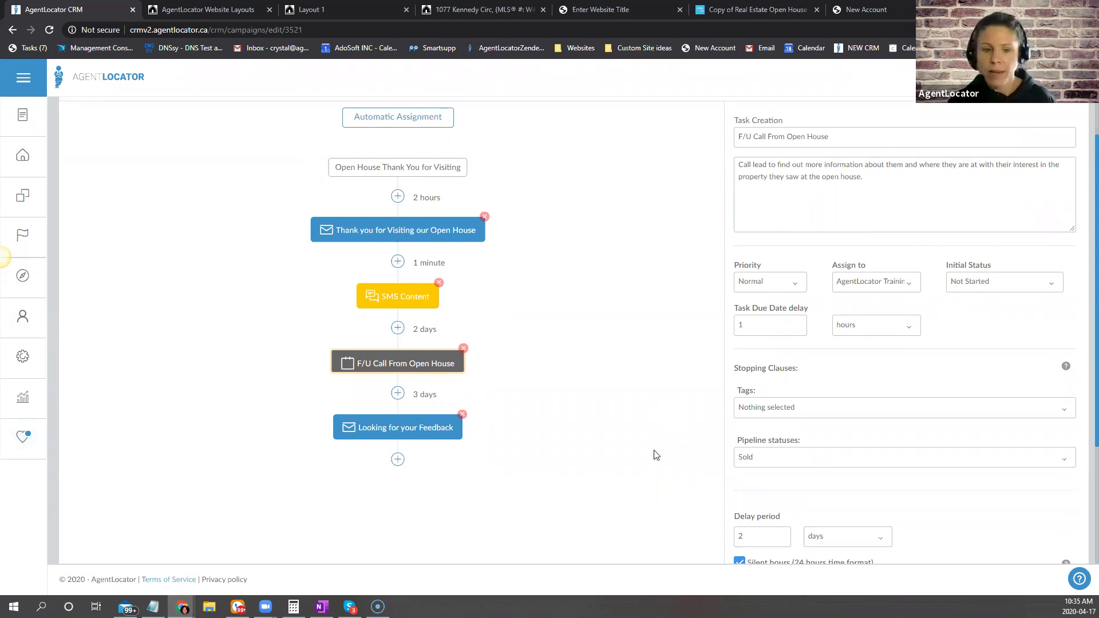
click(395, 441)
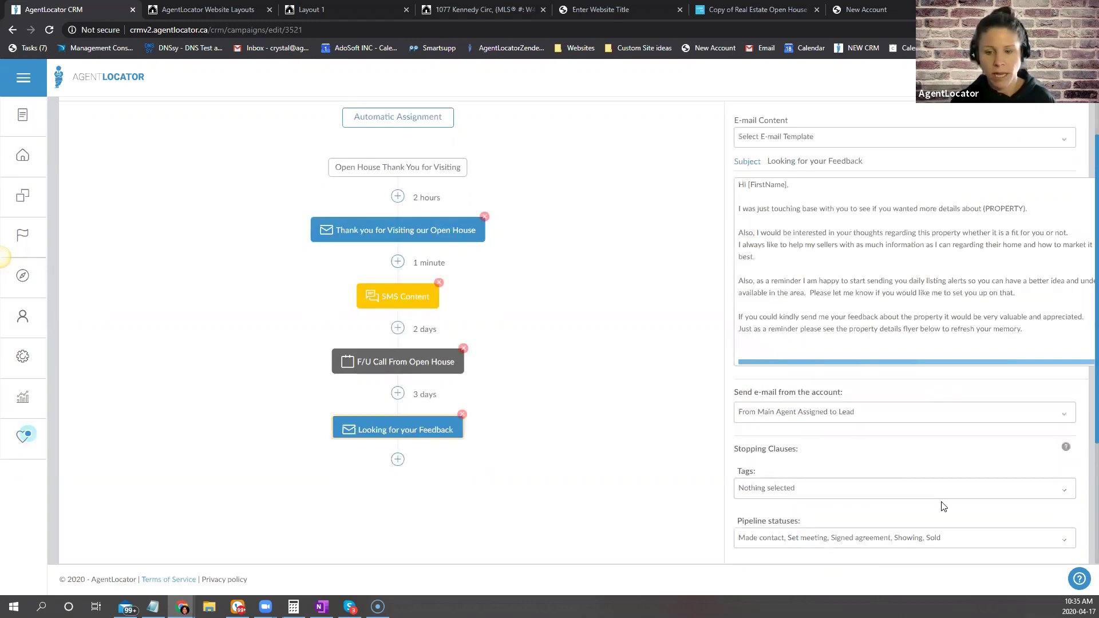
scroll(875, 504, down, 1)
scroll(762, 279, down, 1)
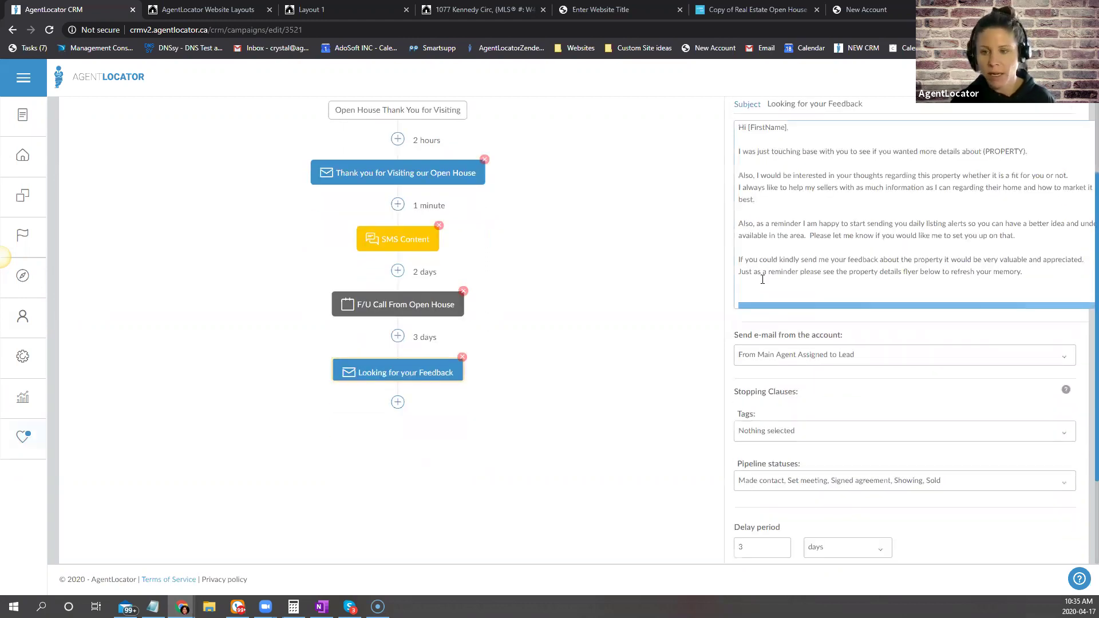
scroll(762, 279, up, 1)
scroll(437, 121, up, 2)
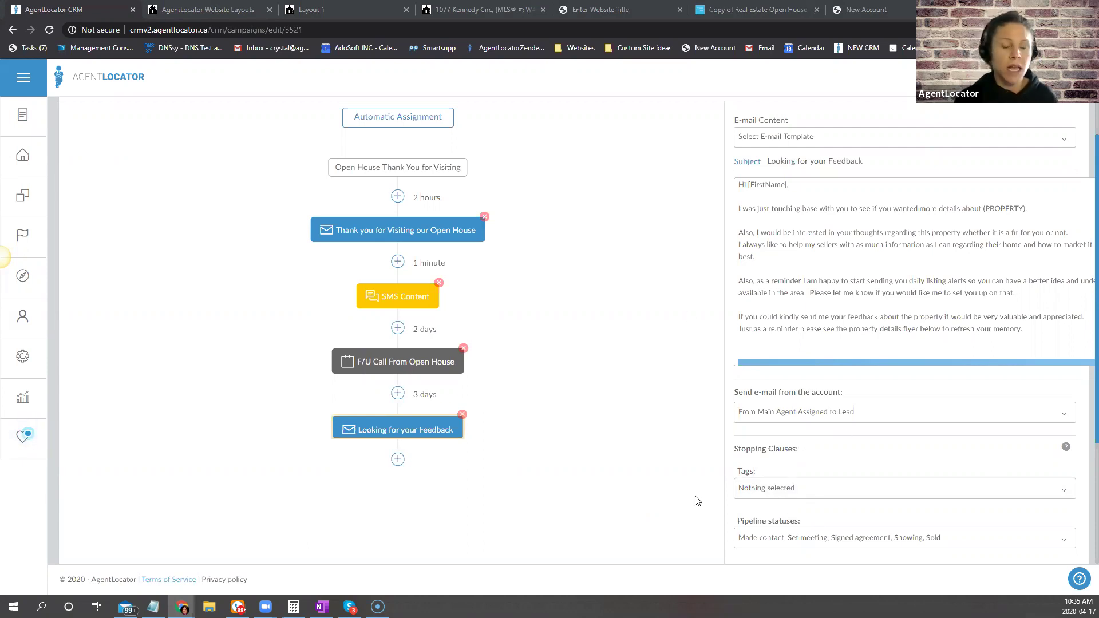
scroll(557, 478, up, 1)
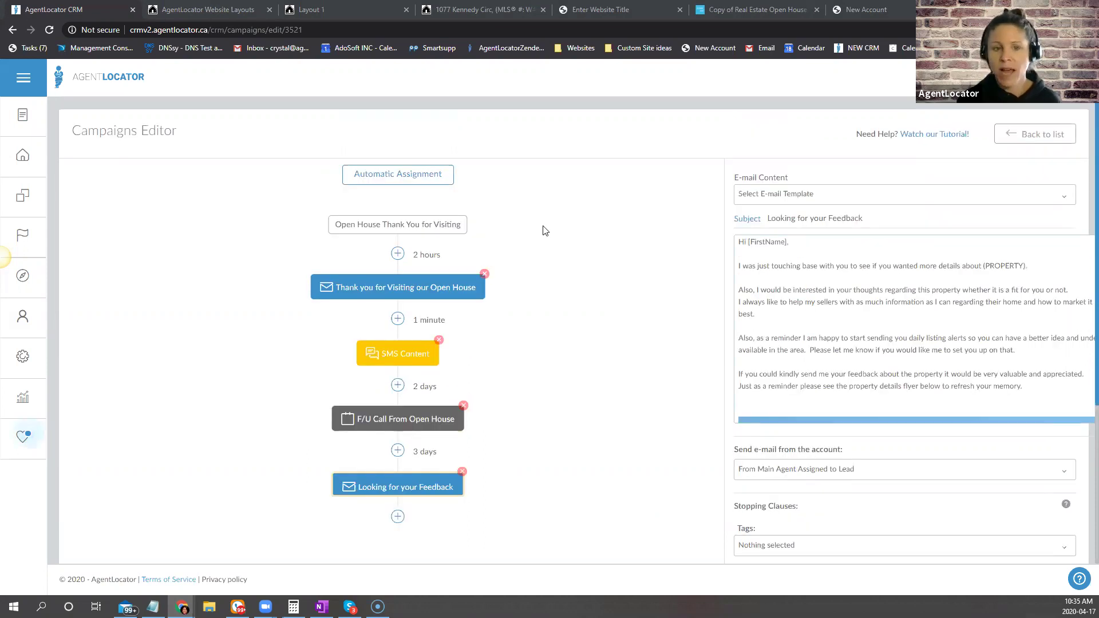
Check the Automatic Assignment settings: source training11.wehelp.ca, tag 123 Main street, no lead types.
click(403, 174)
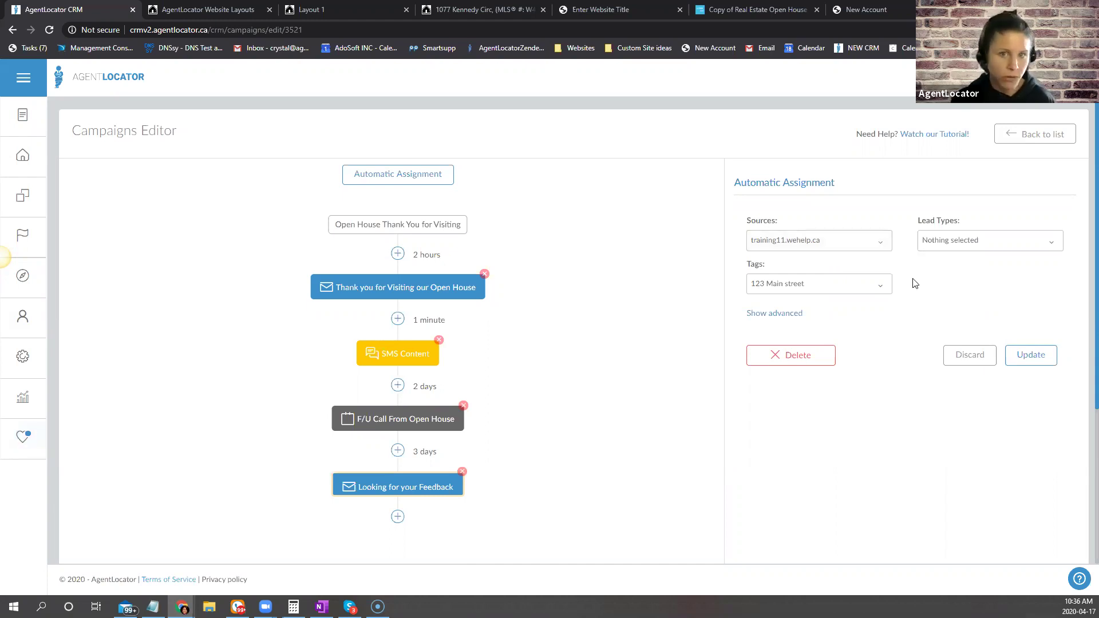
click(805, 289)
click(805, 289)
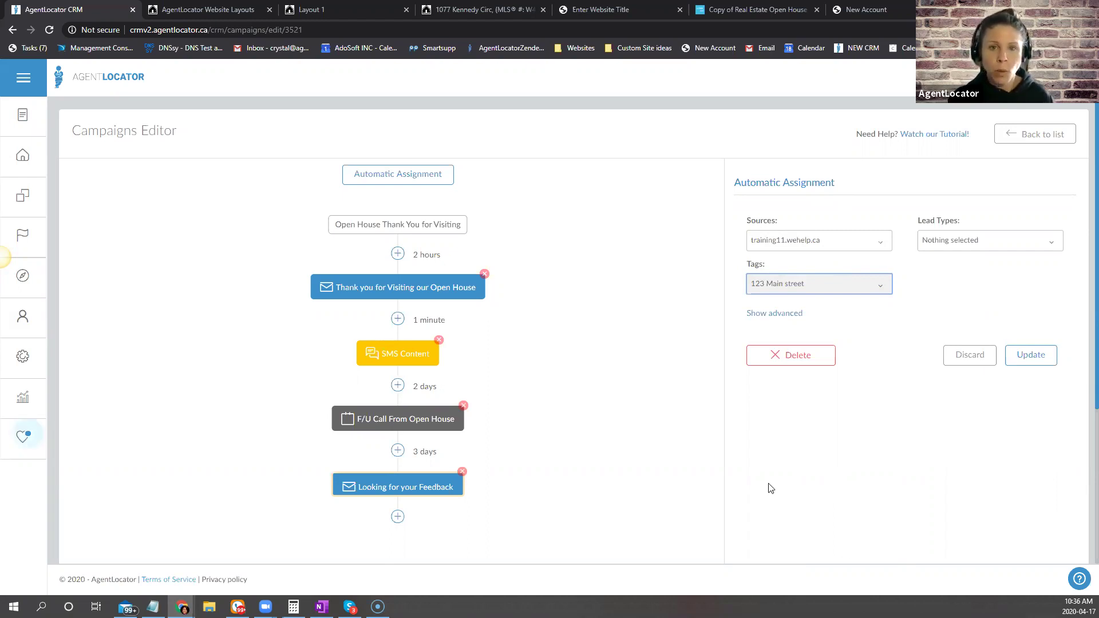
On the 123 Main Street open house form, enter the test lead's first name, last name, phone and email.
key(ctrl+5)
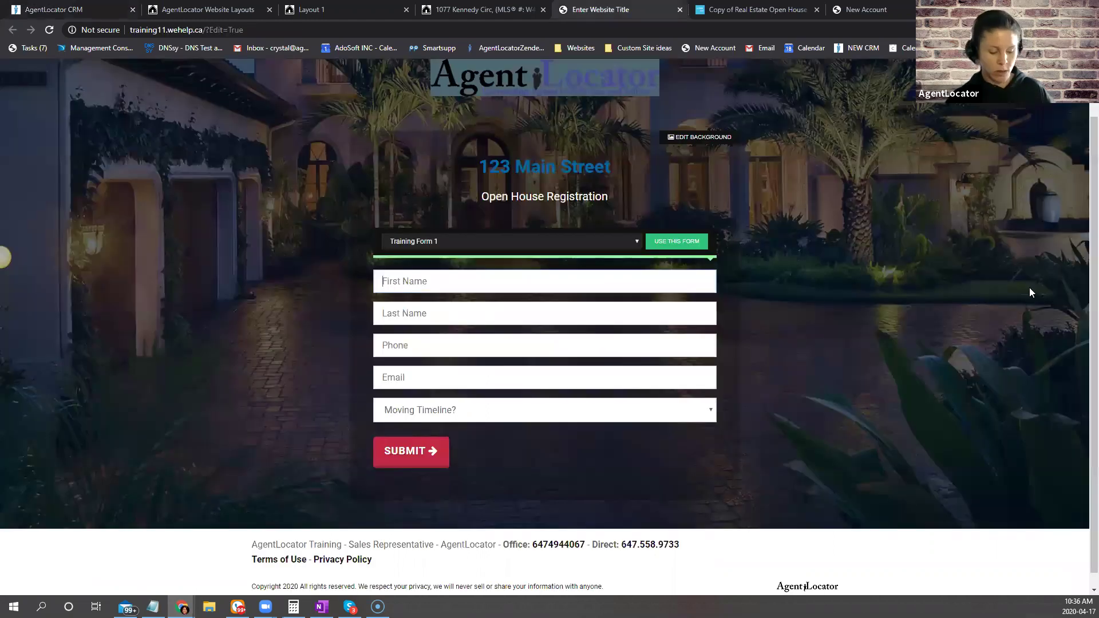
text(Crystal)
key(Tab)
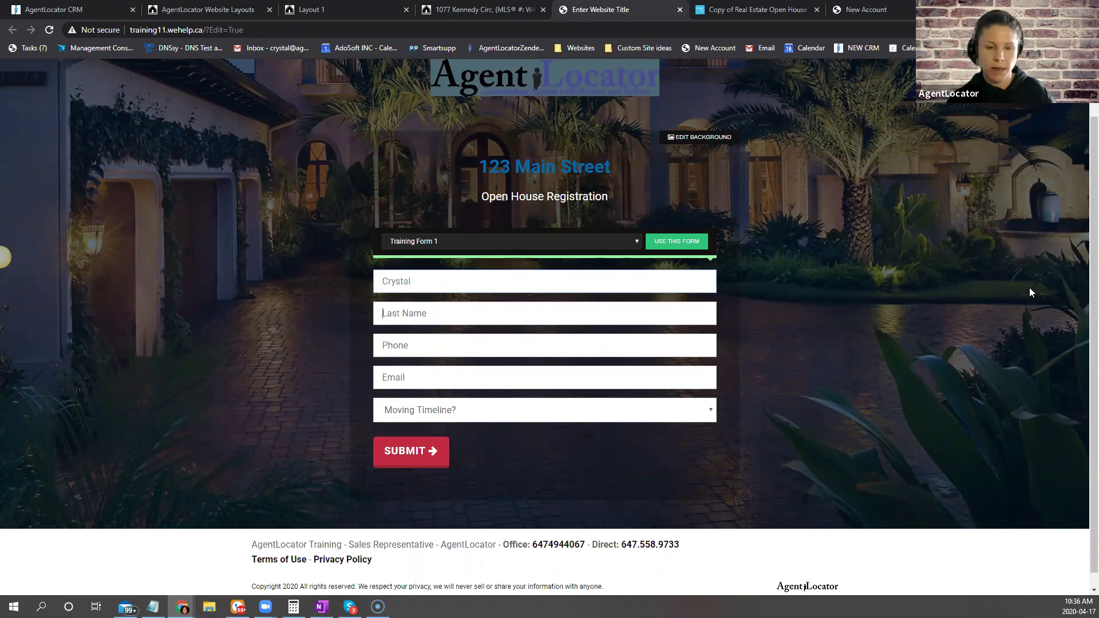
text(Open House)
key(Tab)
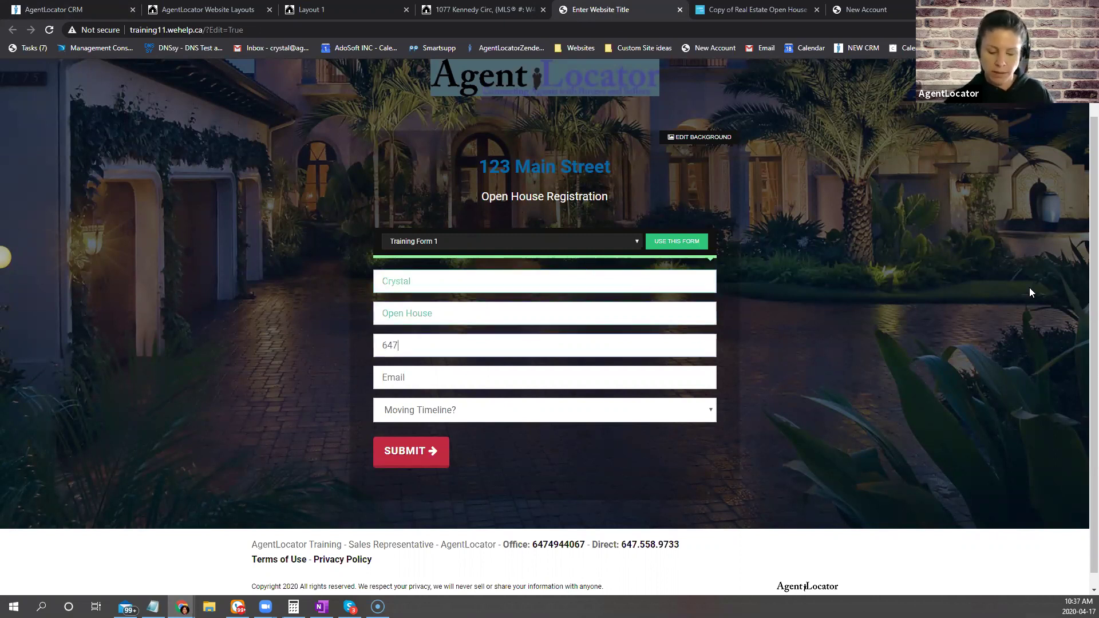
key(Tab)
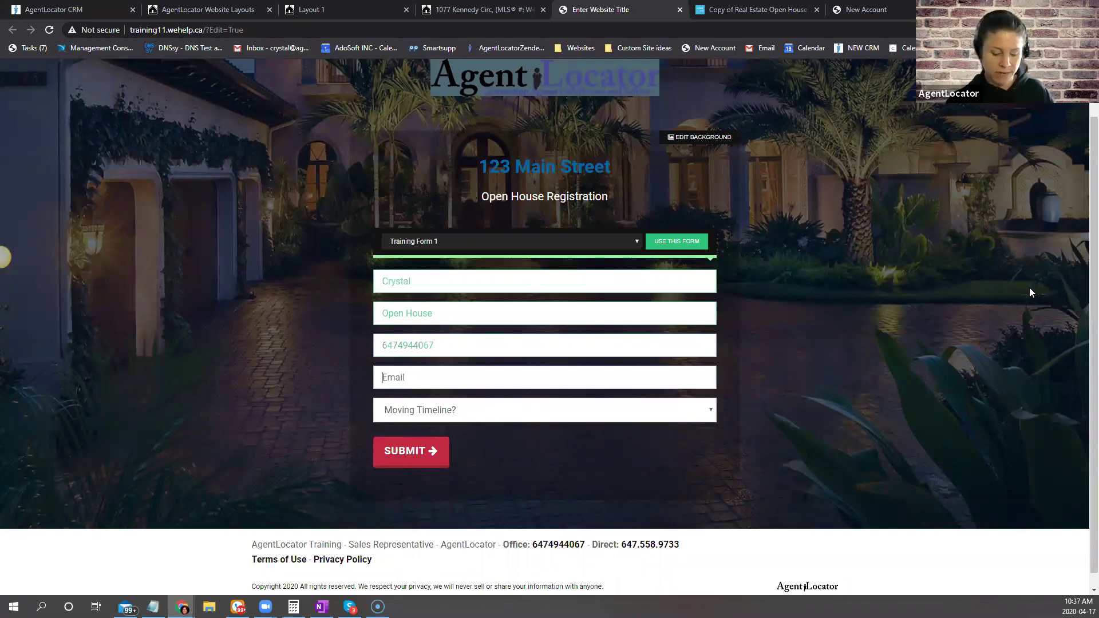
text(1282)
key(BackSpace)
key(BackSpace)
key(BackSpace)
key(BackSpace)
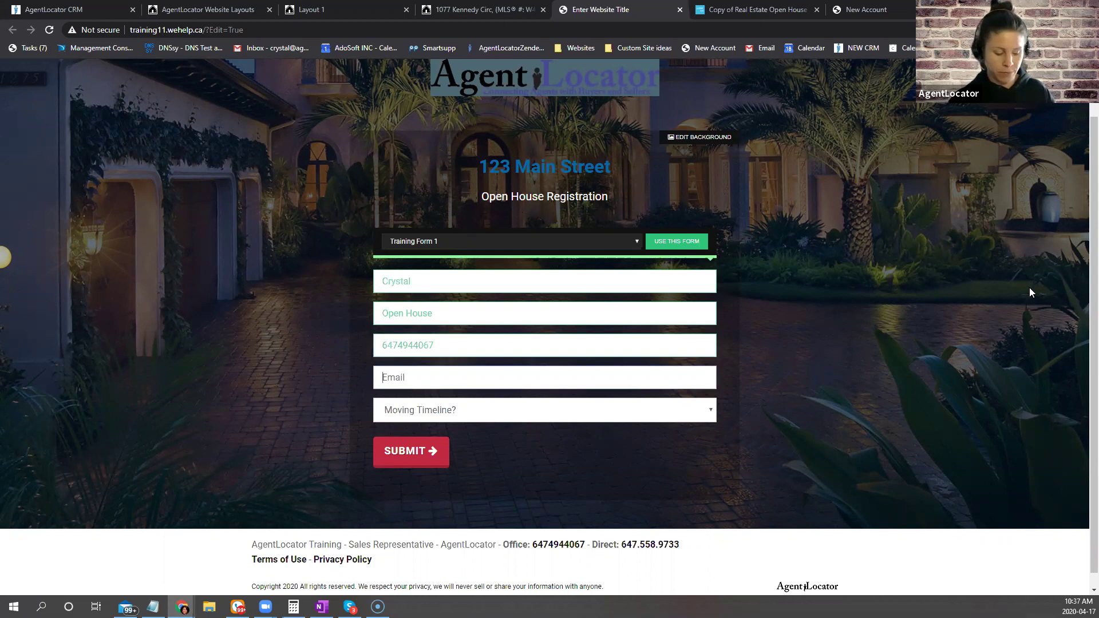
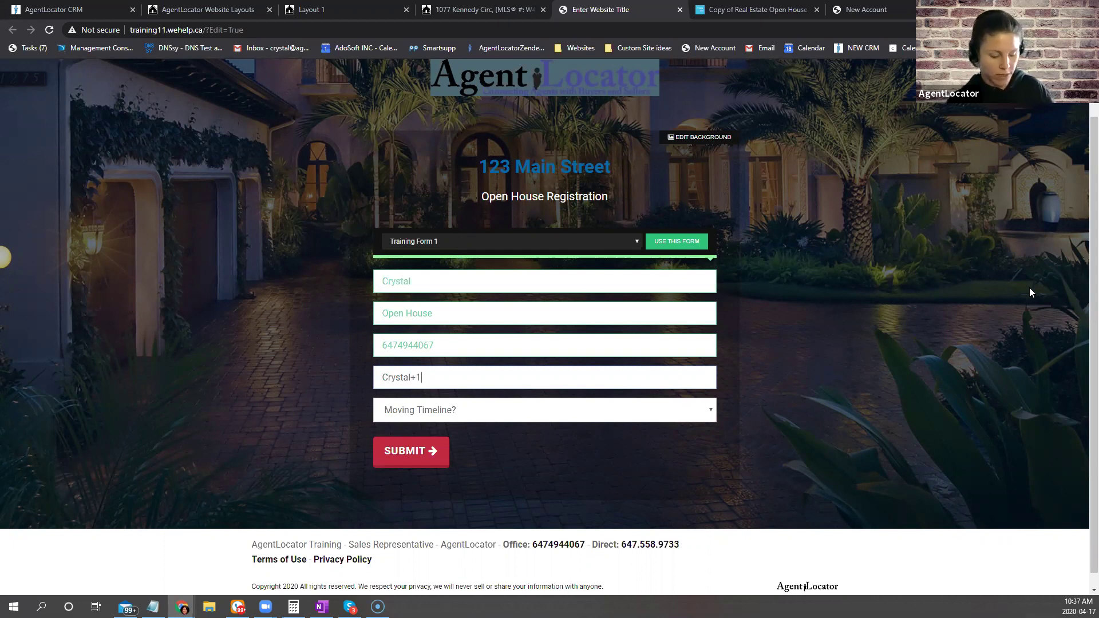
key(Tab)
Choose a 6-12 months moving timeline, submit the registration, and return to the CRM Leads list.
click(523, 410)
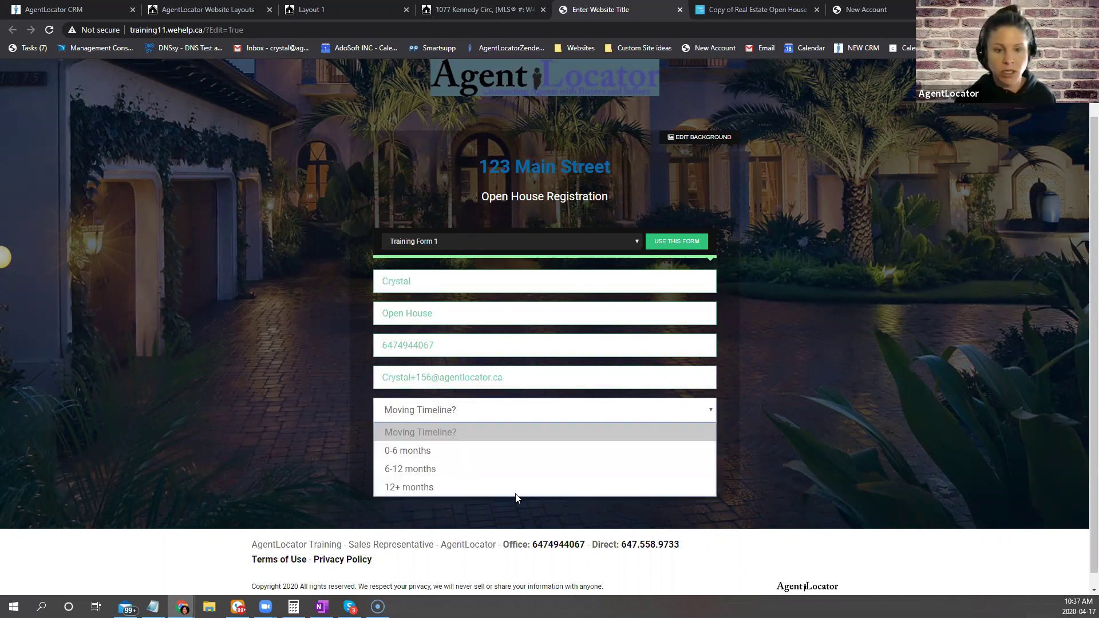
key(Down)
key(Down)
key(Return)
key(Return)
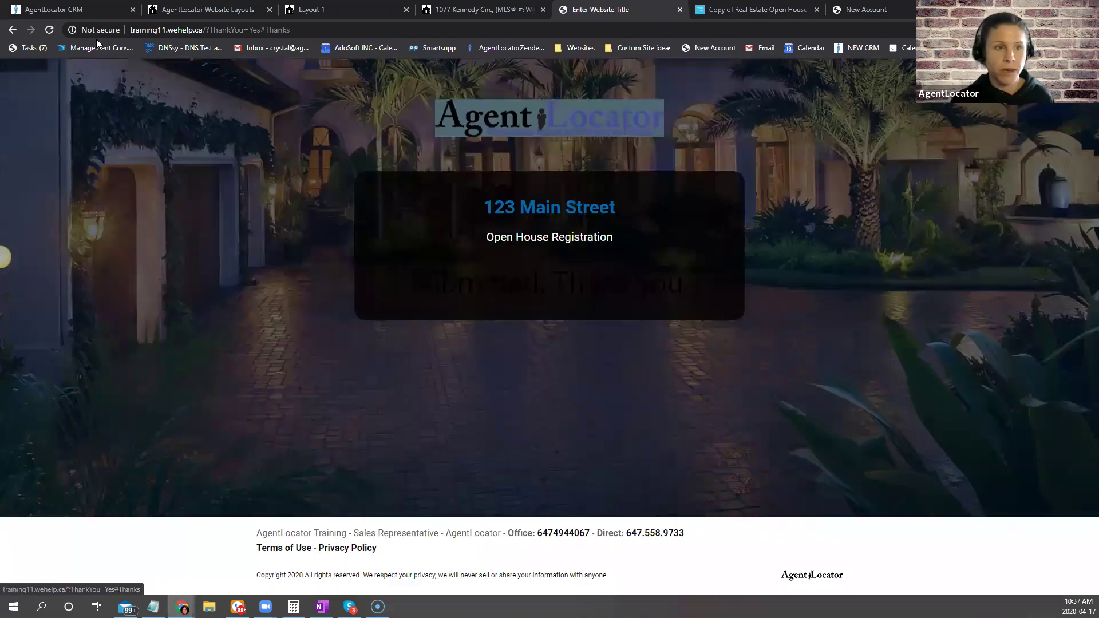
click(55, 10)
click(23, 155)
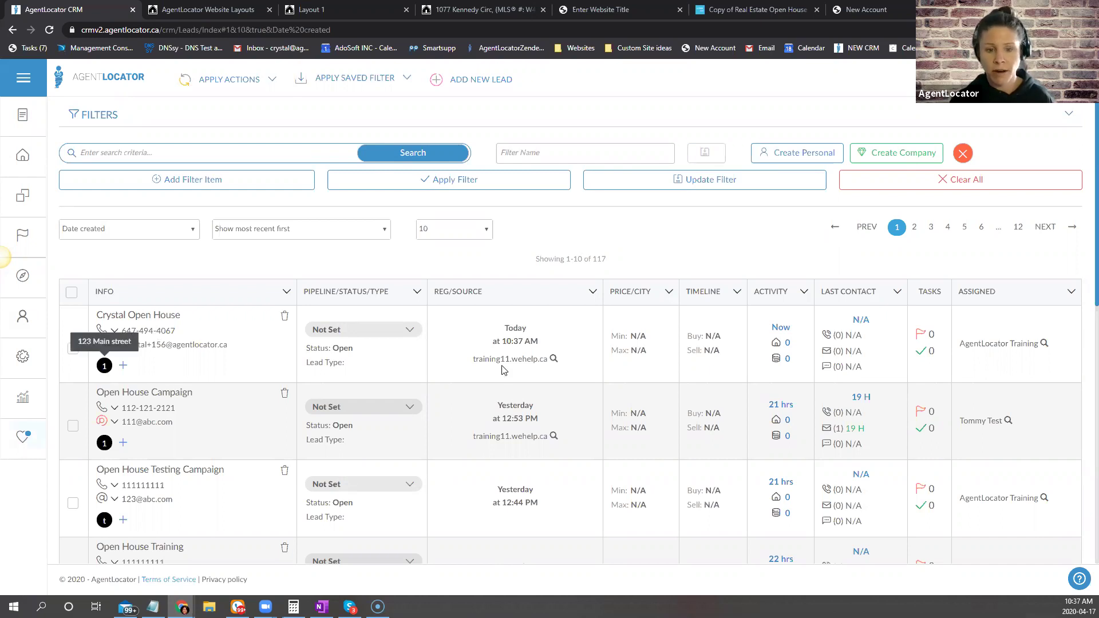
Open the newest lead from training11.wehelp.ca at the top of the 117-lead list.
drag(471, 361, 548, 360)
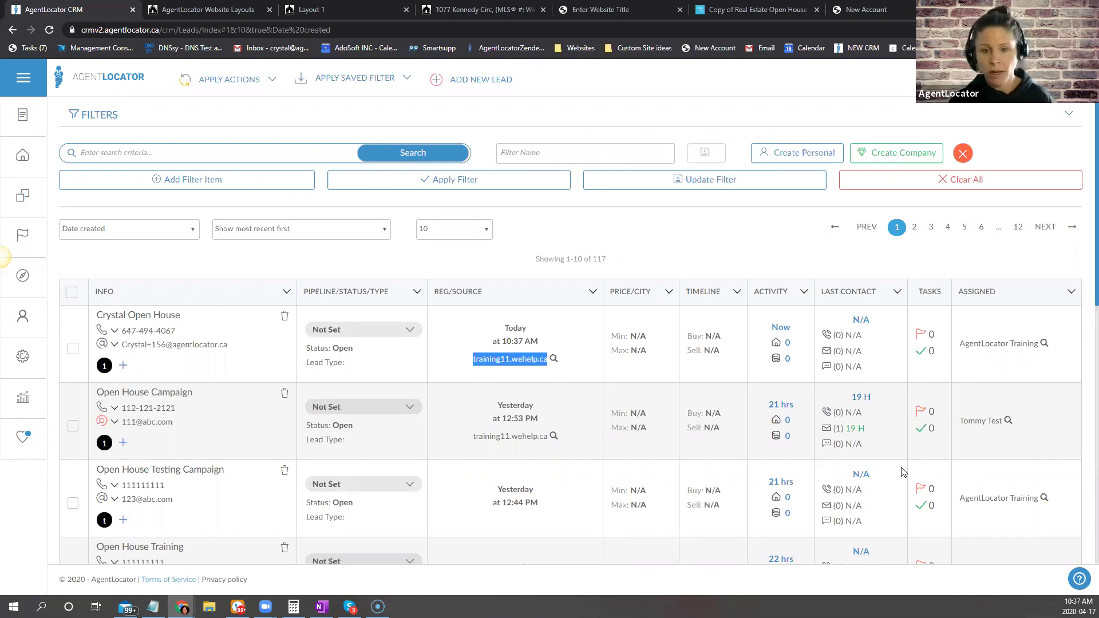
click(140, 319)
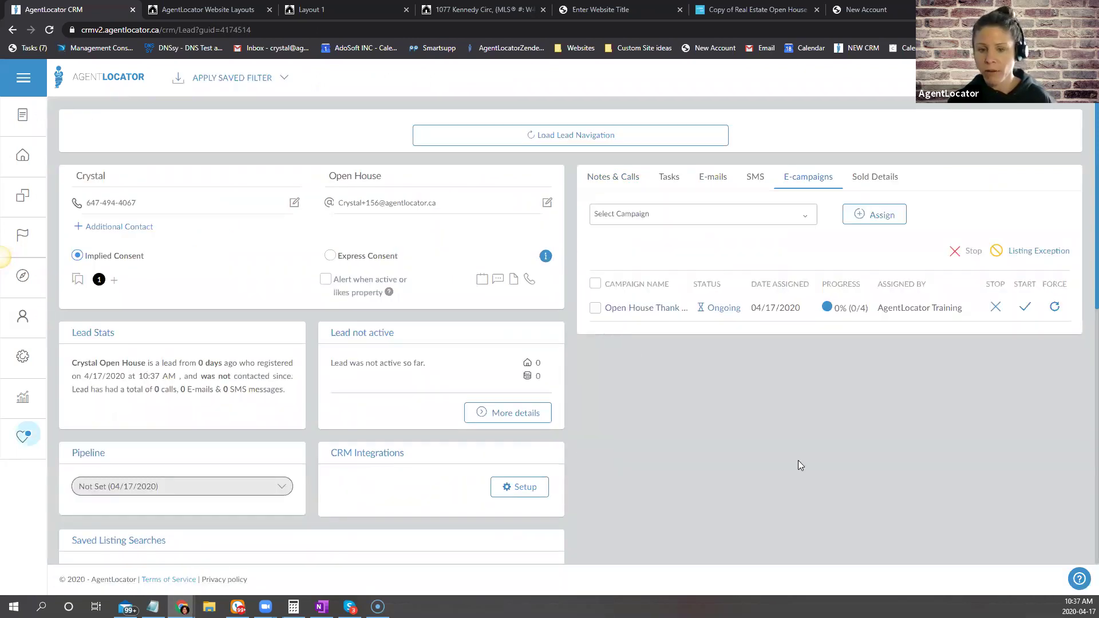
Scroll through the Open House Thank You campaign's four steps scheduled from 12:37 PM.
scroll(830, 372, down, 5)
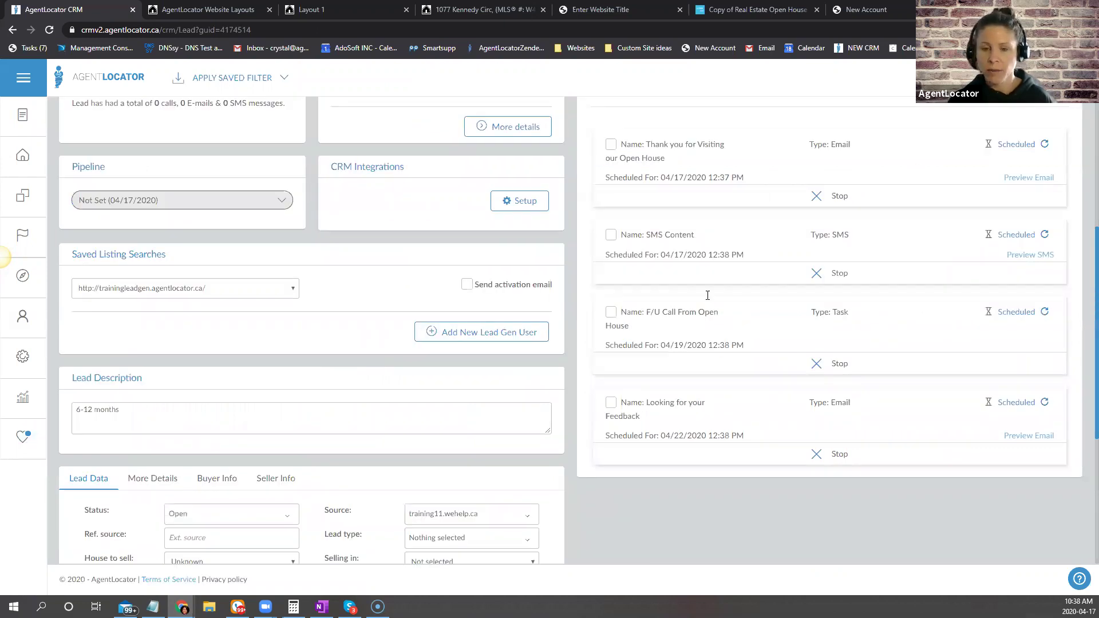
scroll(709, 293, up, 1)
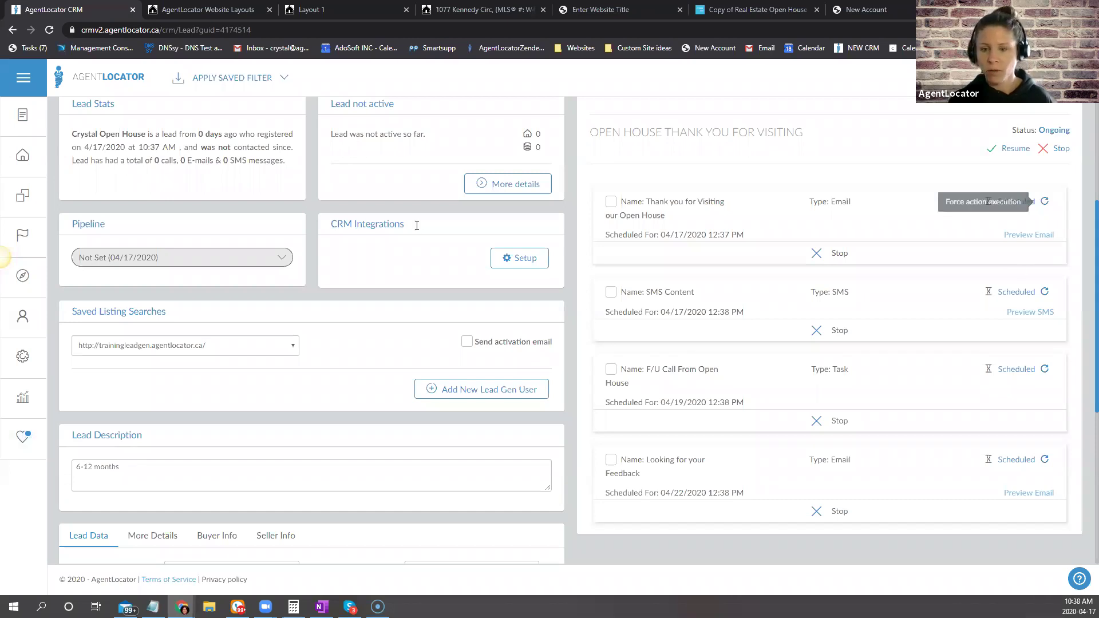
scroll(415, 223, up, 2)
scroll(389, 275, up, 2)
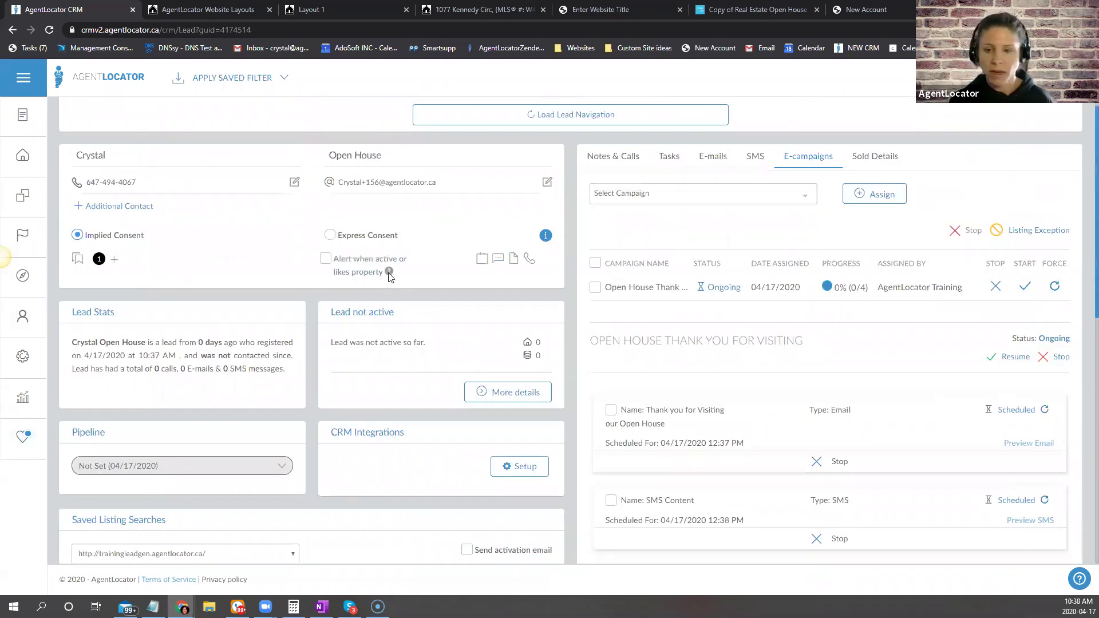
scroll(998, 372, up, 1)
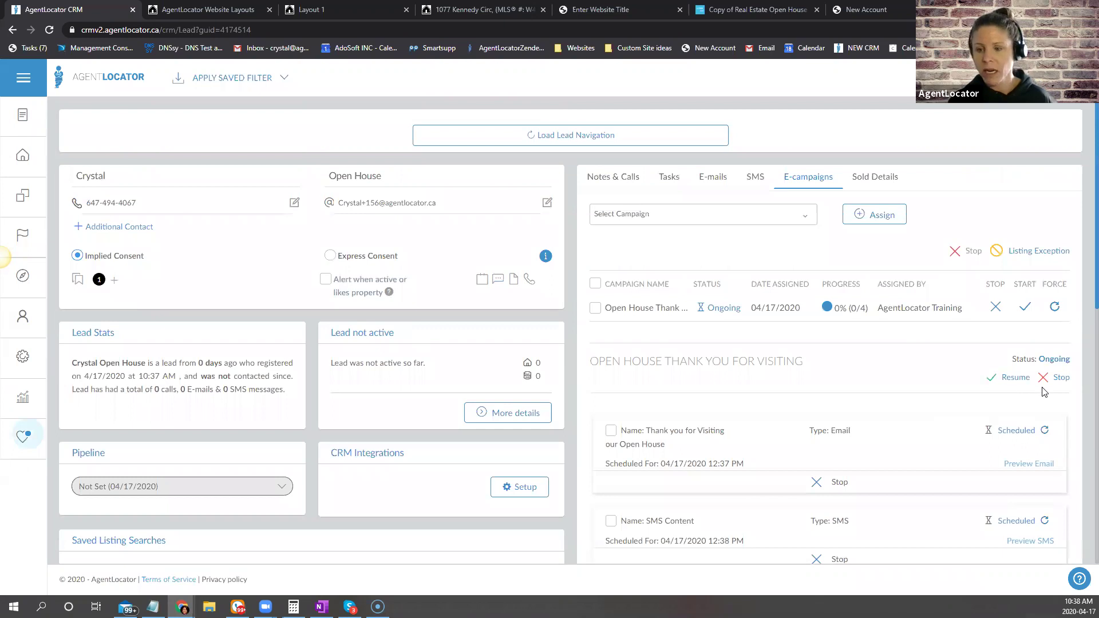
scroll(1043, 392, down, 1)
Force the thank-you email and SMS steps to run now, then reload the lead's record.
click(1044, 373)
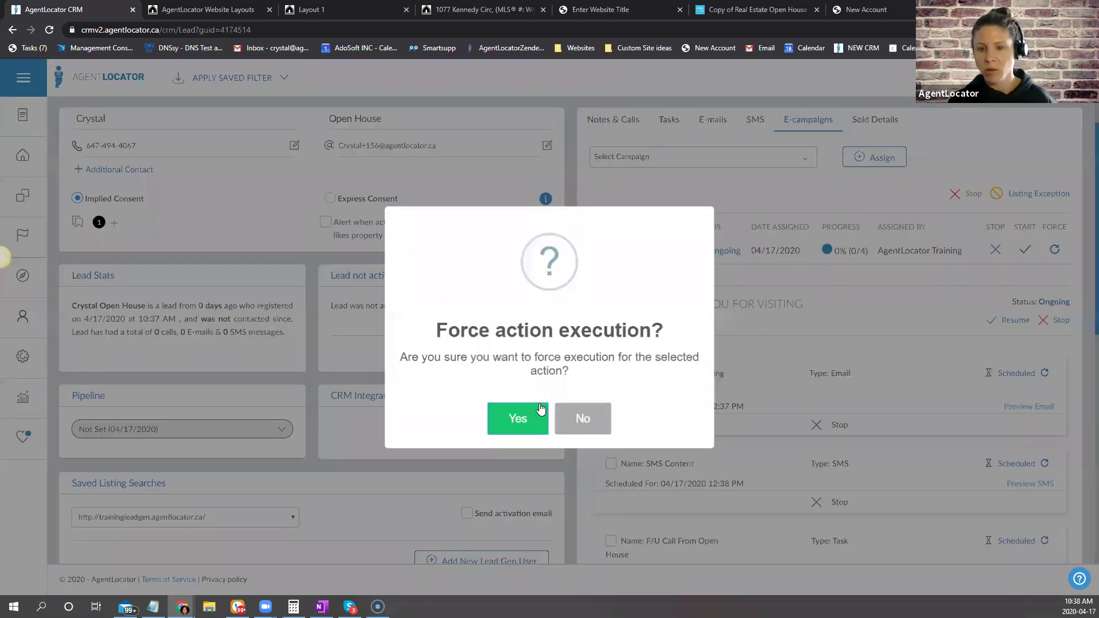
click(540, 408)
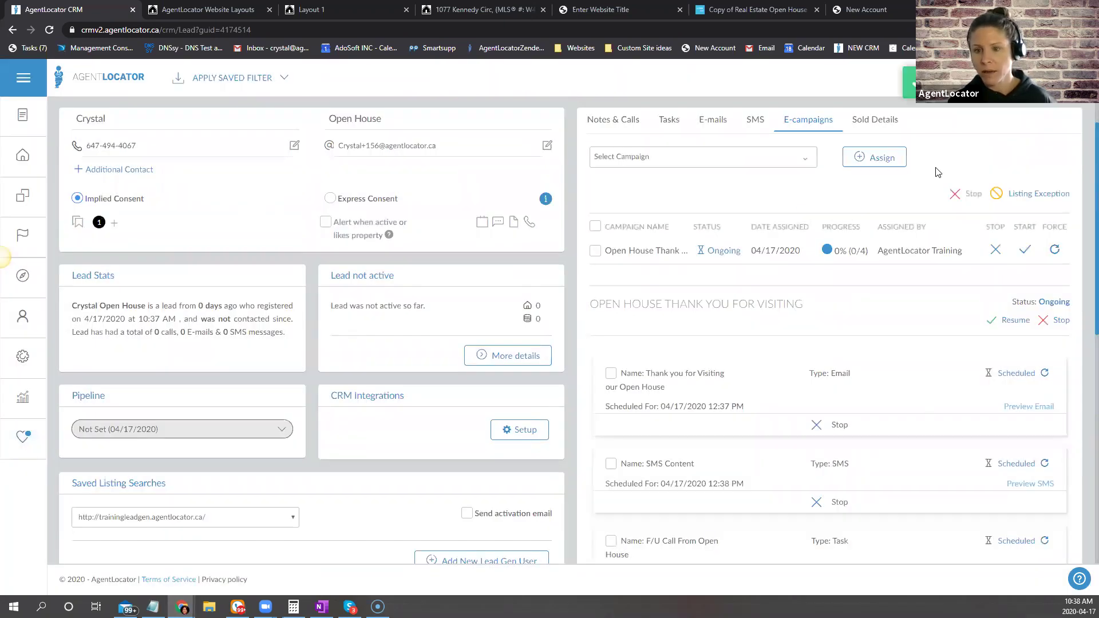
scroll(1056, 400, down, 1)
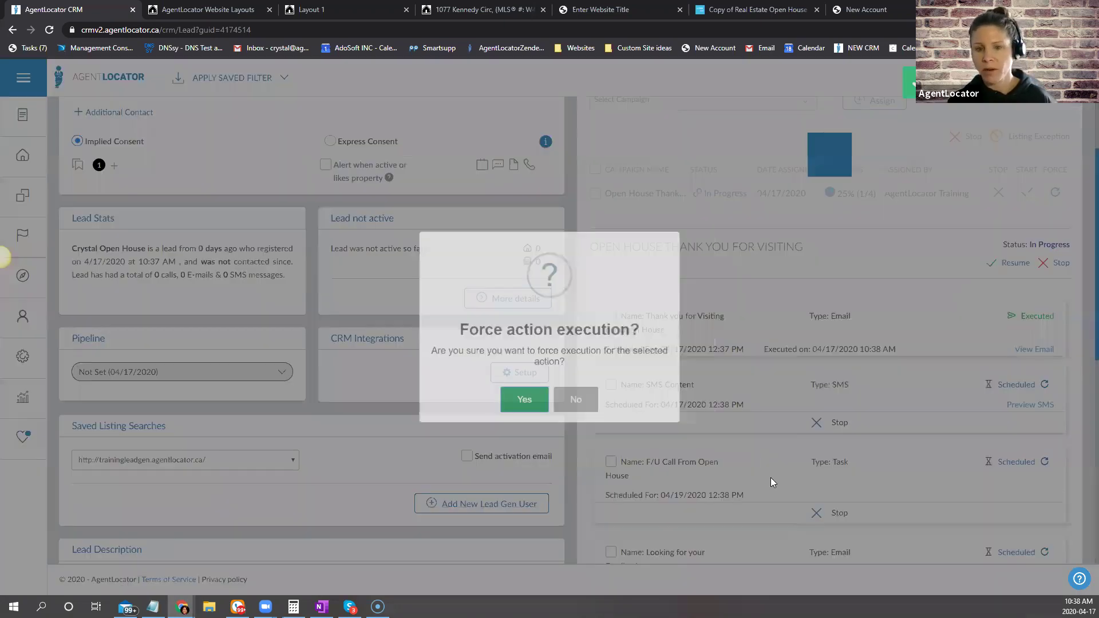
click(770, 477)
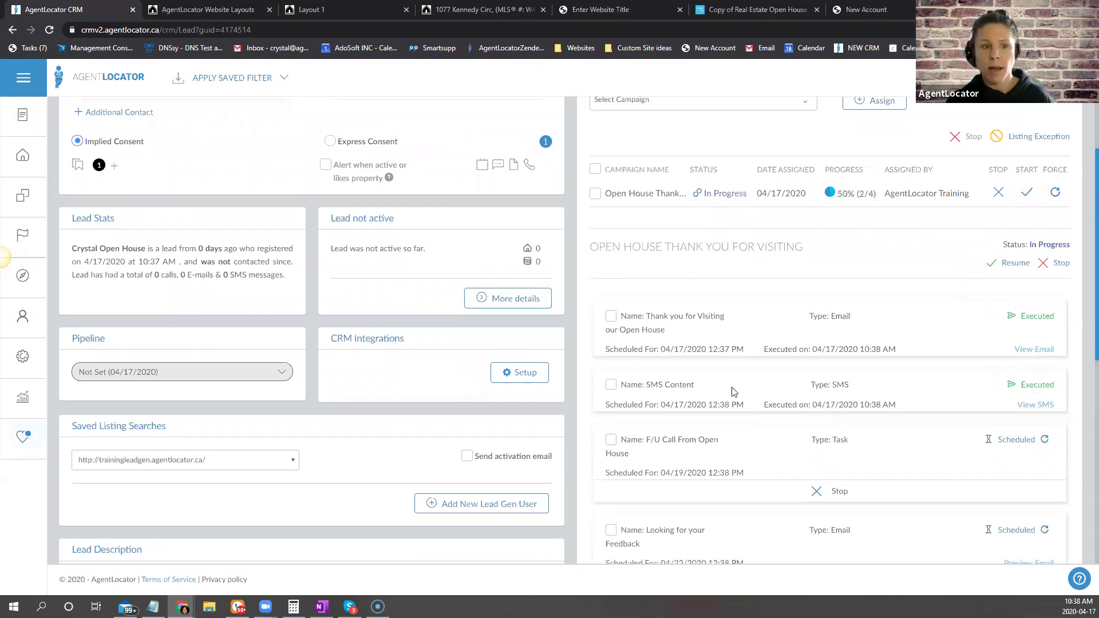
scroll(734, 392, up, 2)
click(49, 29)
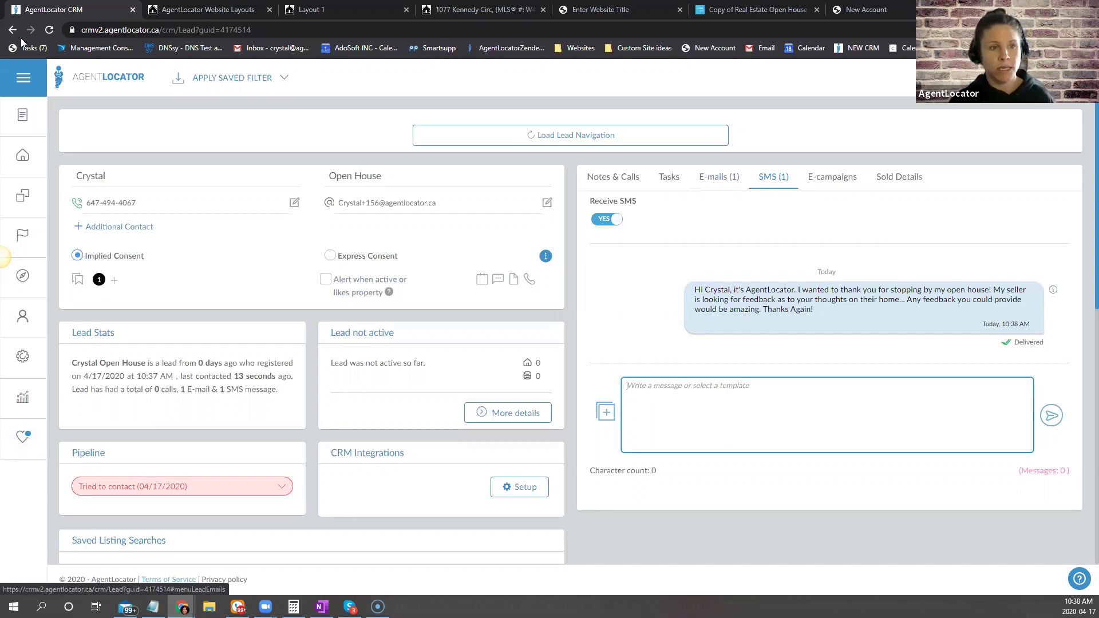
click(389, 219)
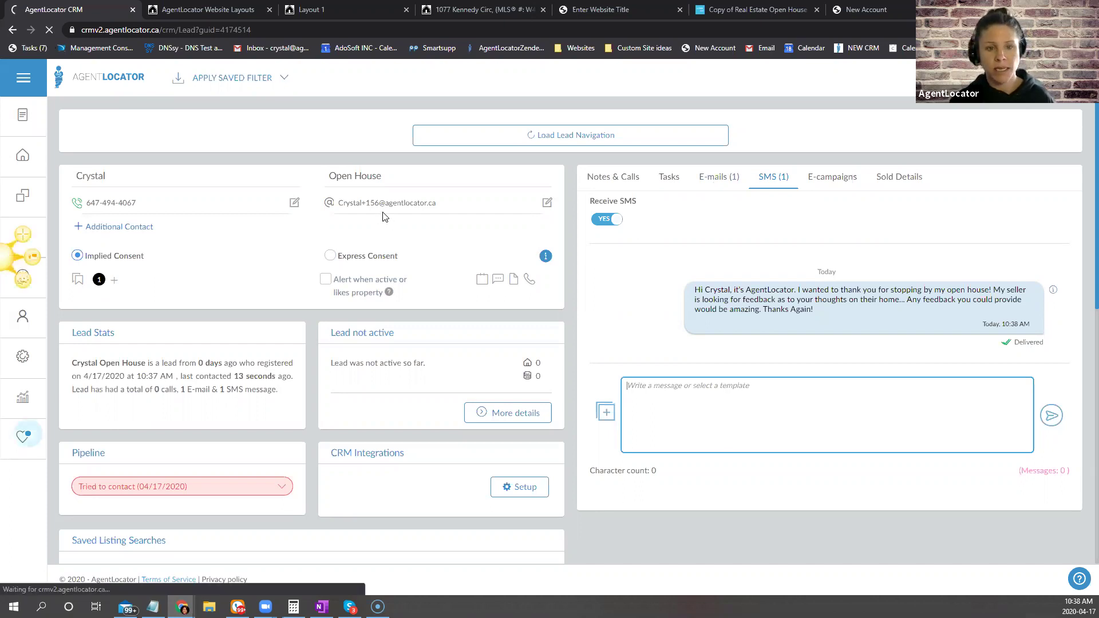
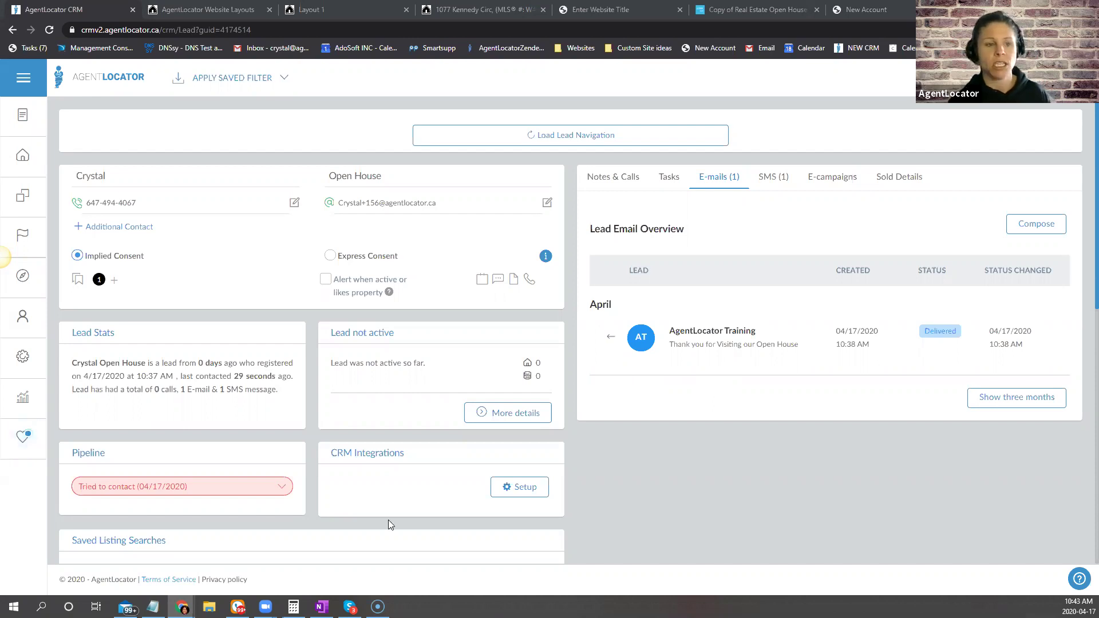
Open the Settings flyout menu from the gear in the left sidebar.
click(23, 356)
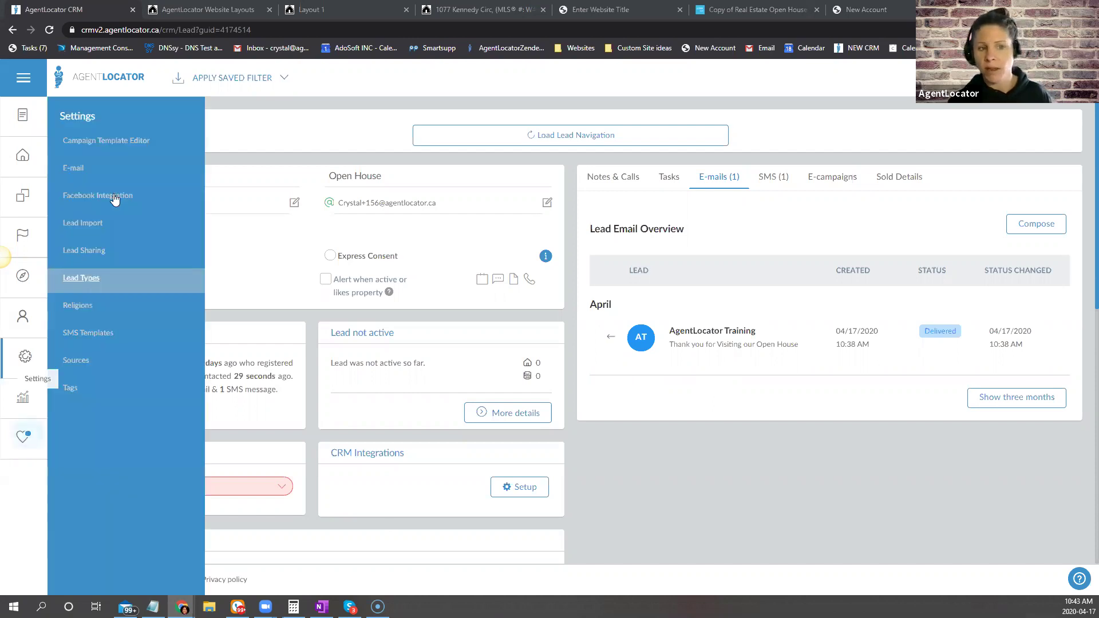
Show the Facebook Integration page with its table of four linked lead ad forms.
click(114, 198)
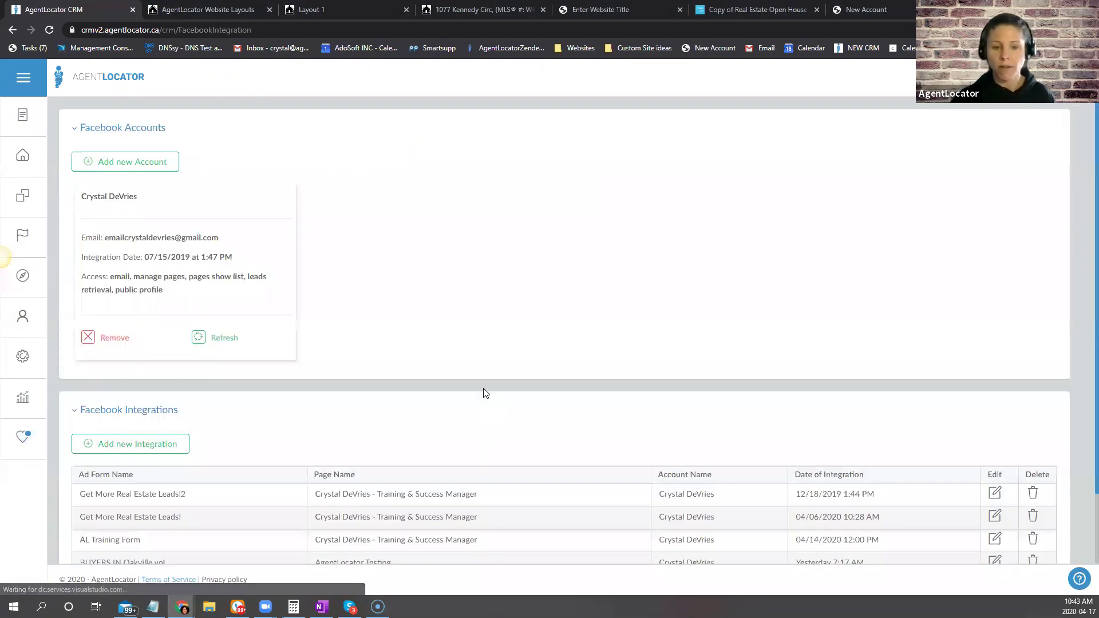
scroll(520, 412, down, 2)
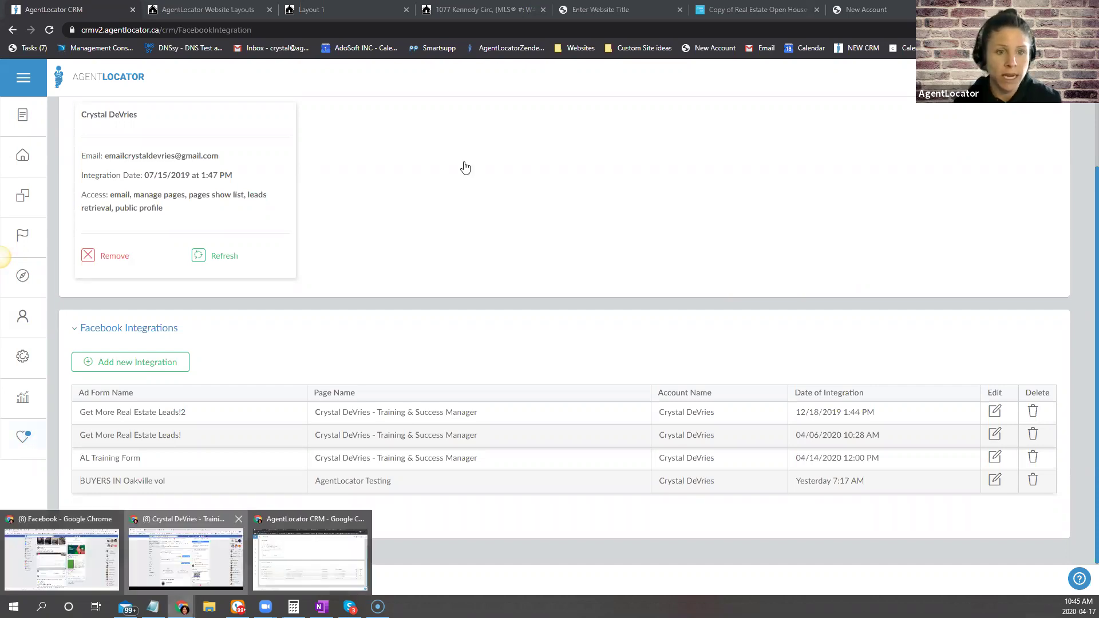
Switch to Facebook and go from the home feed to the AgentLocator Clients group.
key(alt+Tab)
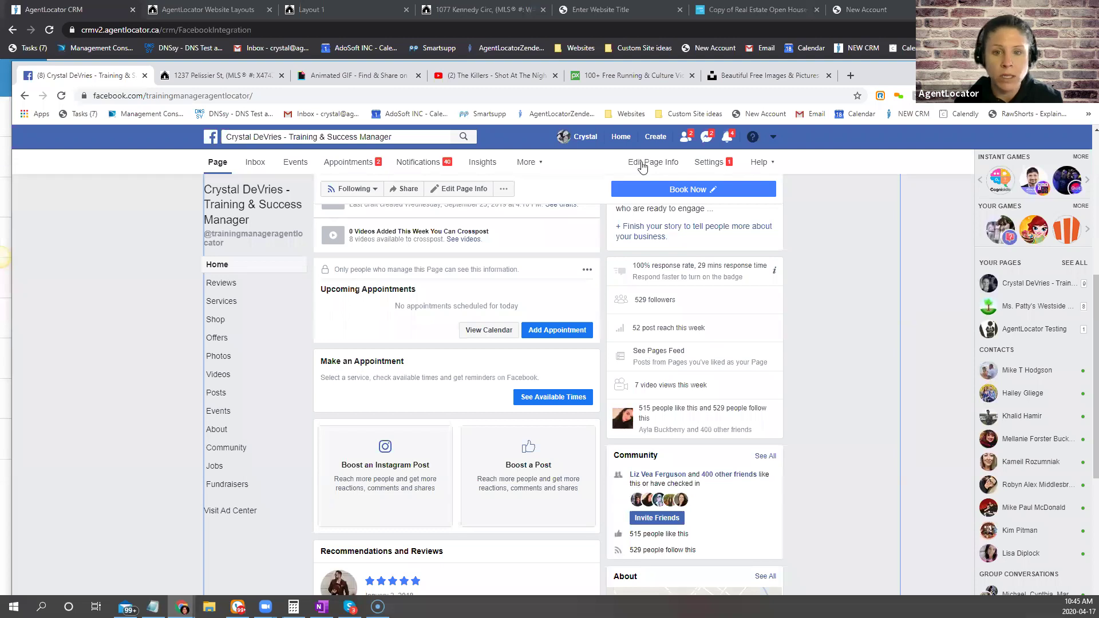
click(626, 140)
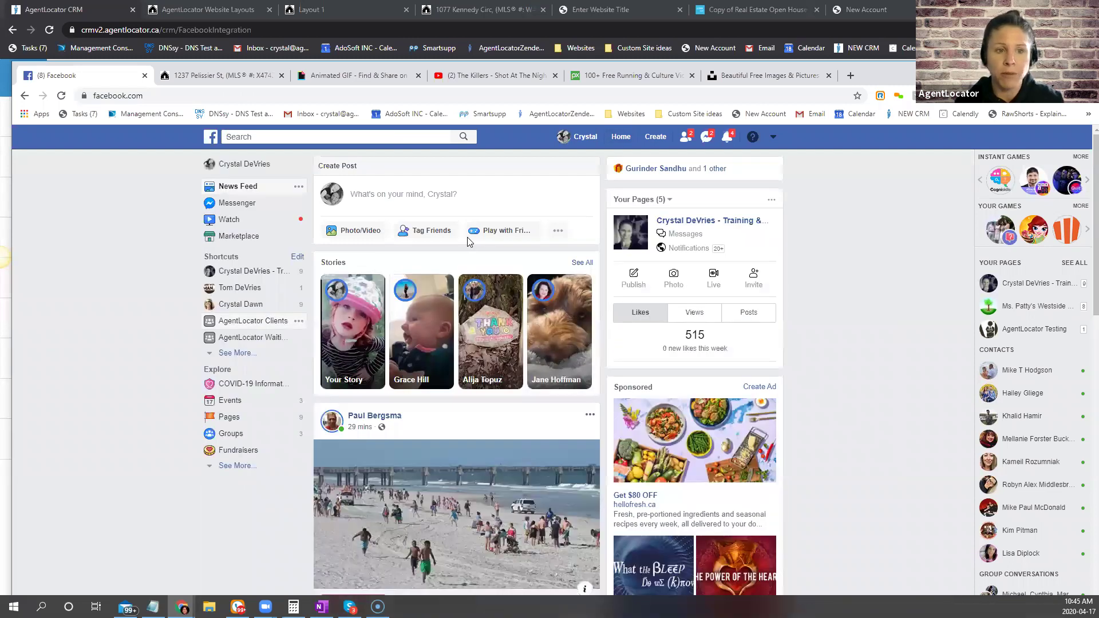
click(252, 321)
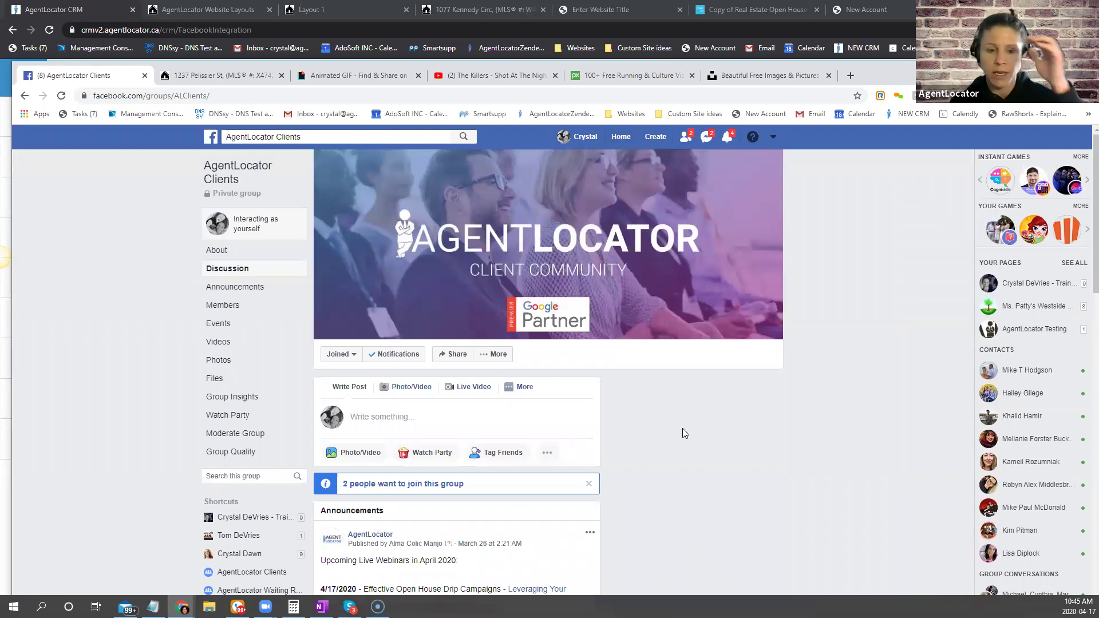
Expand the Announcements post and read the April 2020 webinar register links and Replays list.
scroll(682, 428, down, 3)
scroll(479, 205, down, 2)
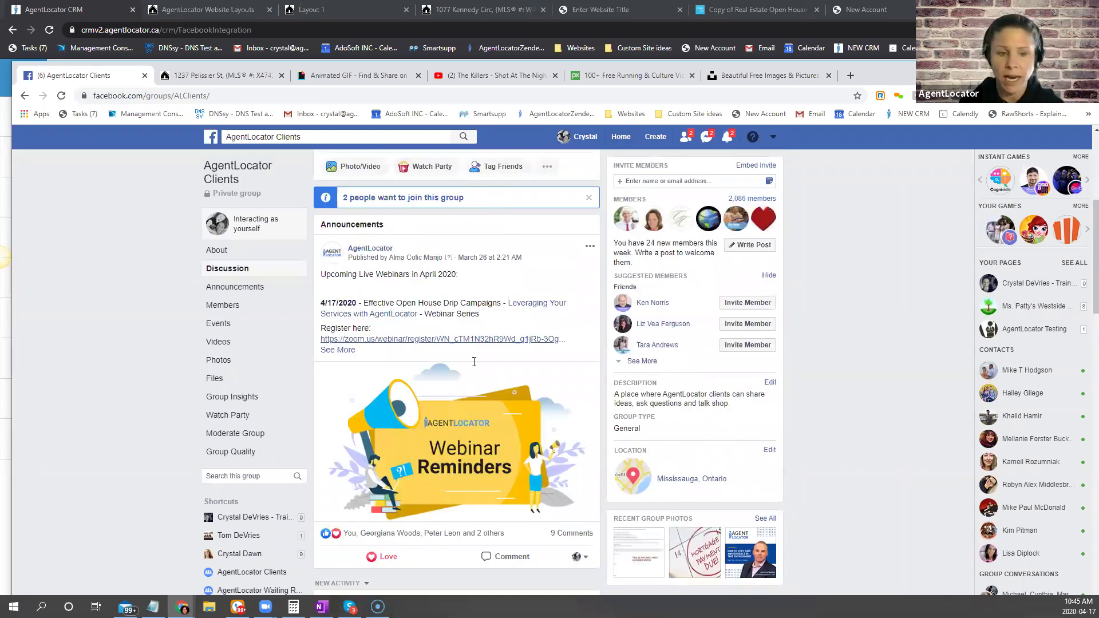
scroll(337, 292, down, 1)
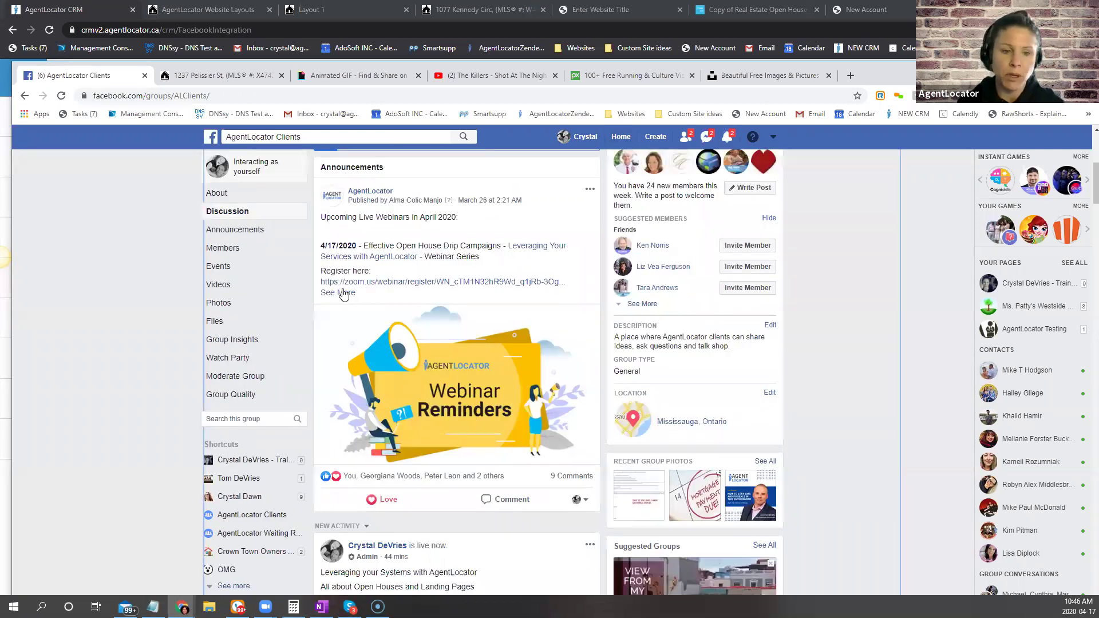
click(337, 293)
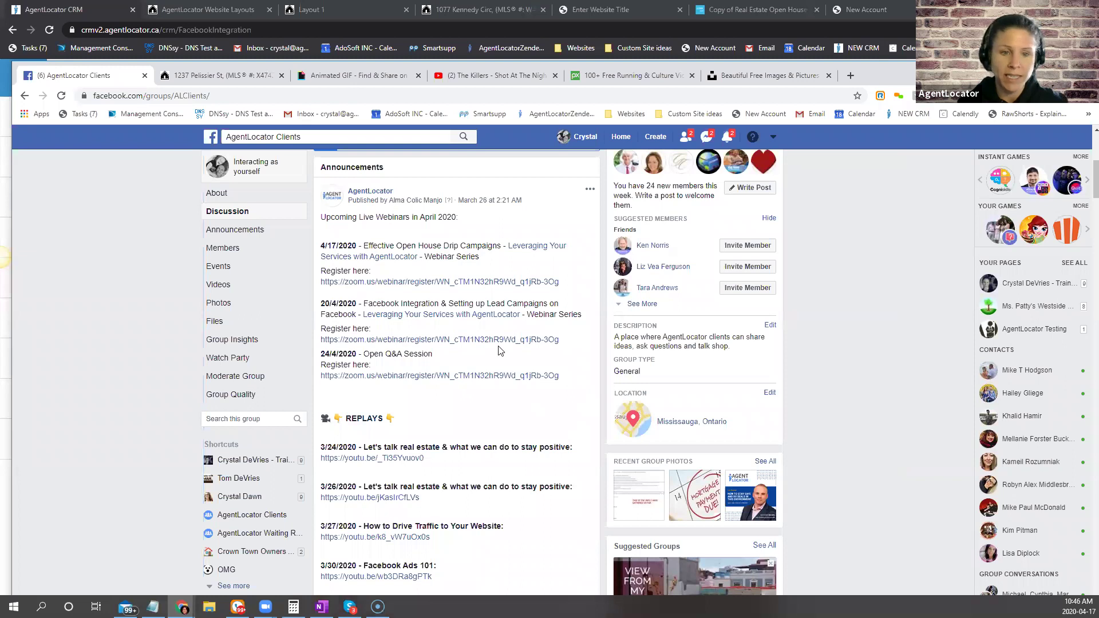
scroll(499, 350, down, 1)
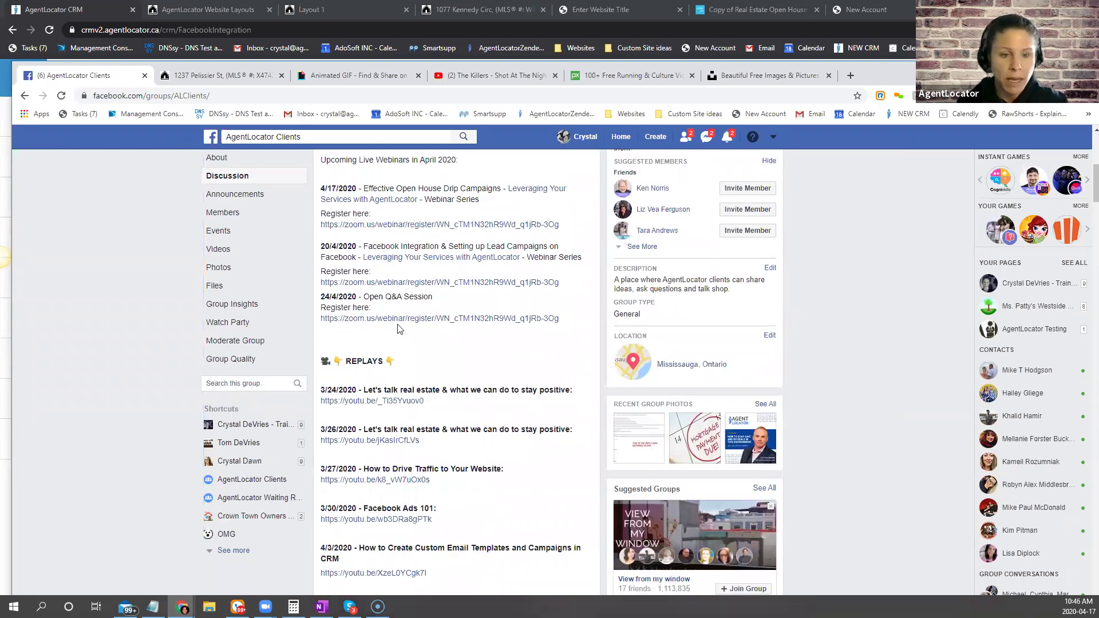
scroll(493, 370, down, 2)
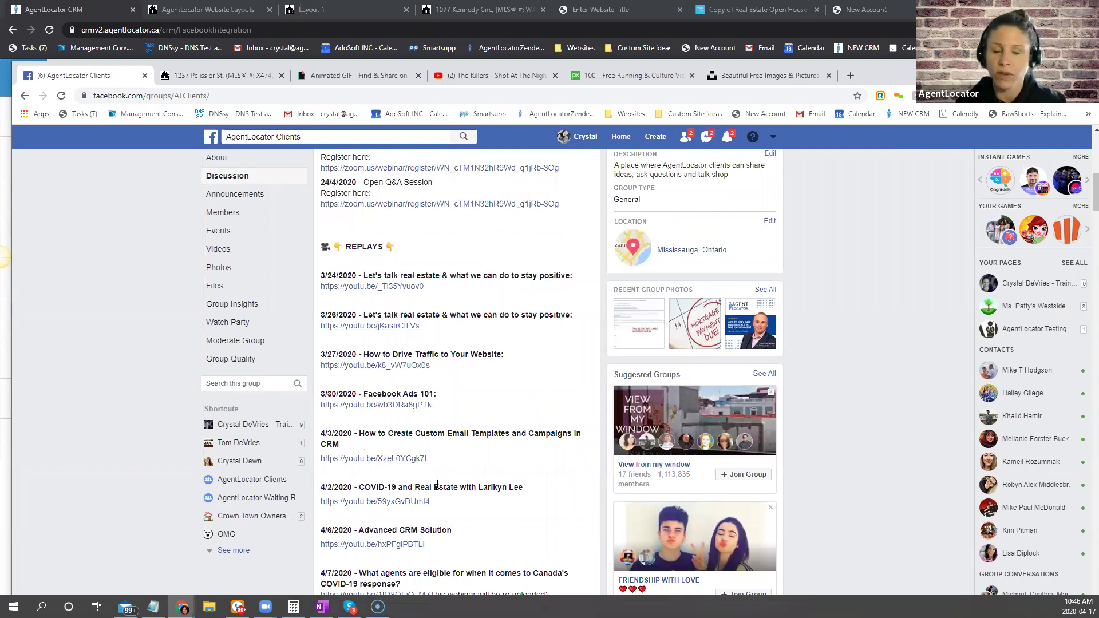
scroll(437, 484, down, 2)
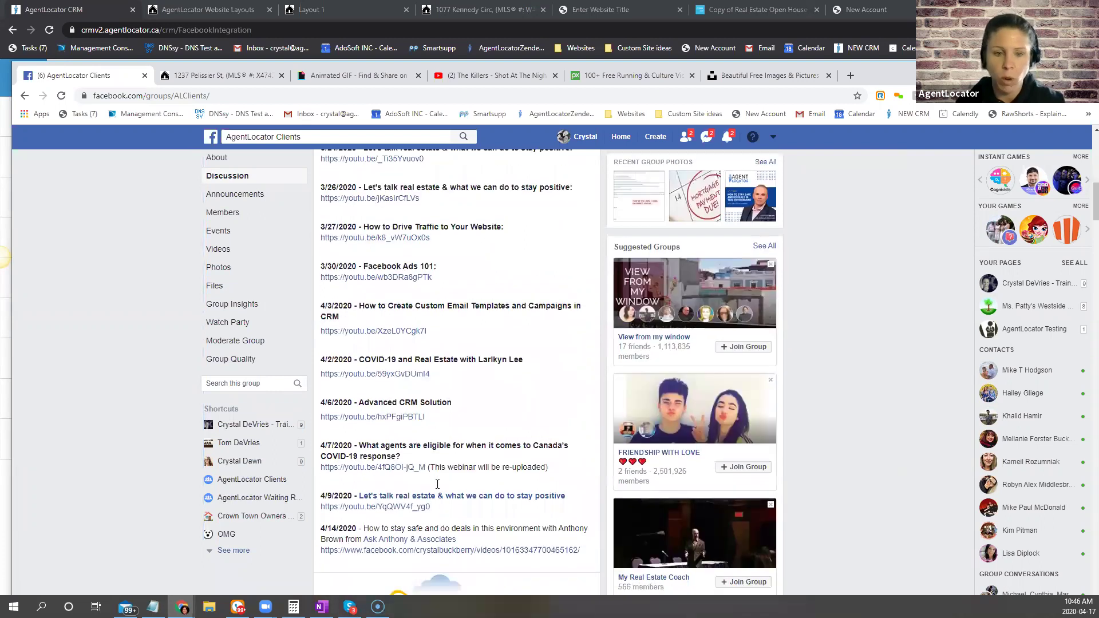
scroll(438, 484, up, 1)
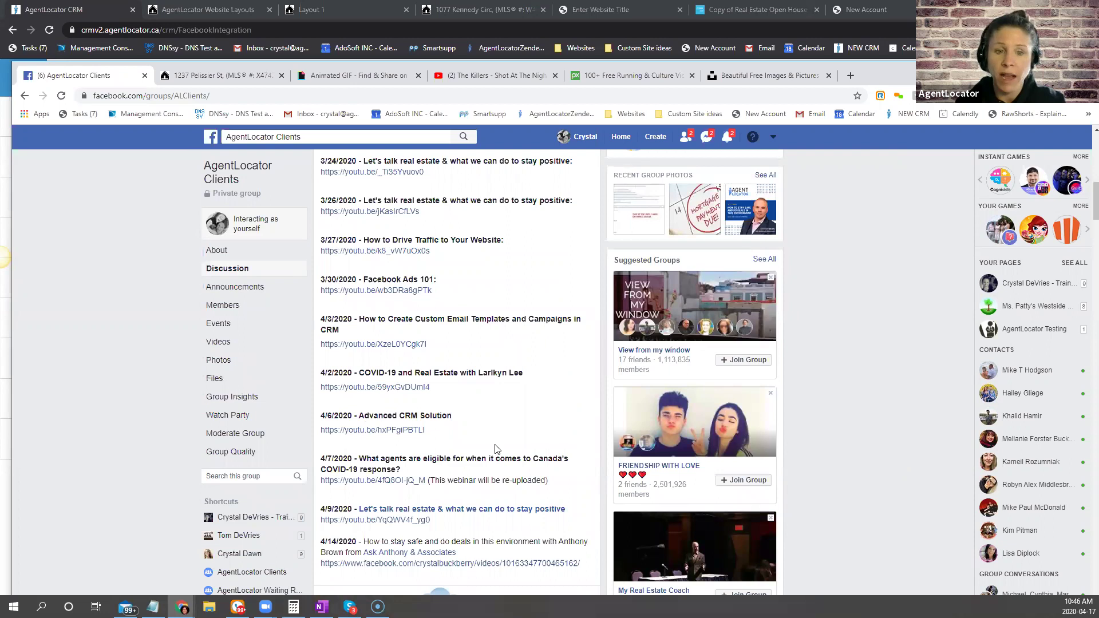
scroll(451, 343, up, 1)
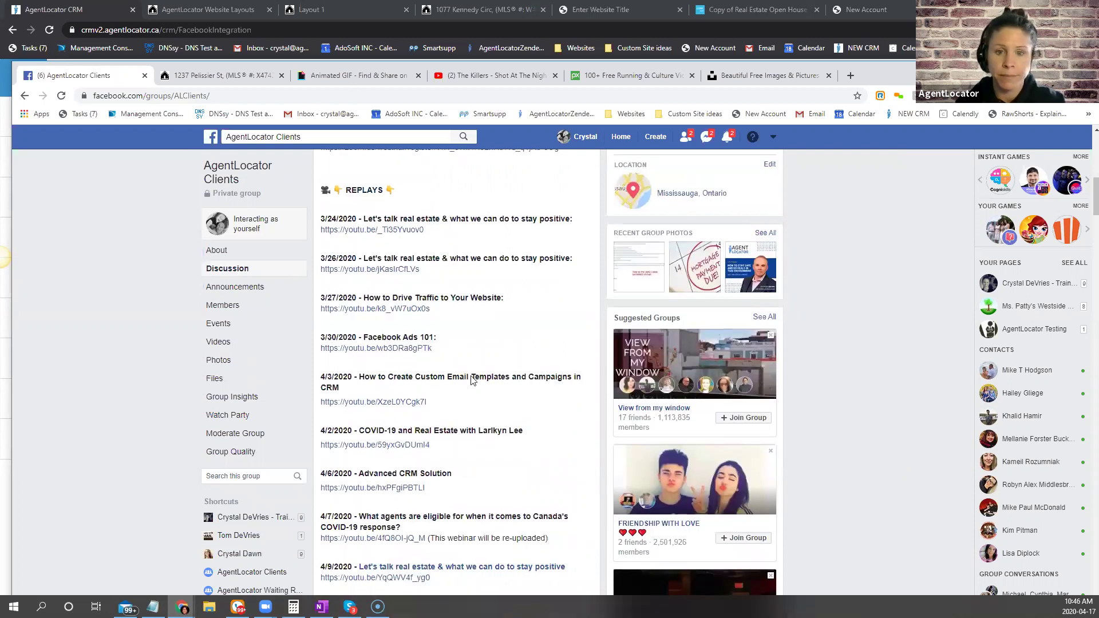
scroll(656, 395, up, 2)
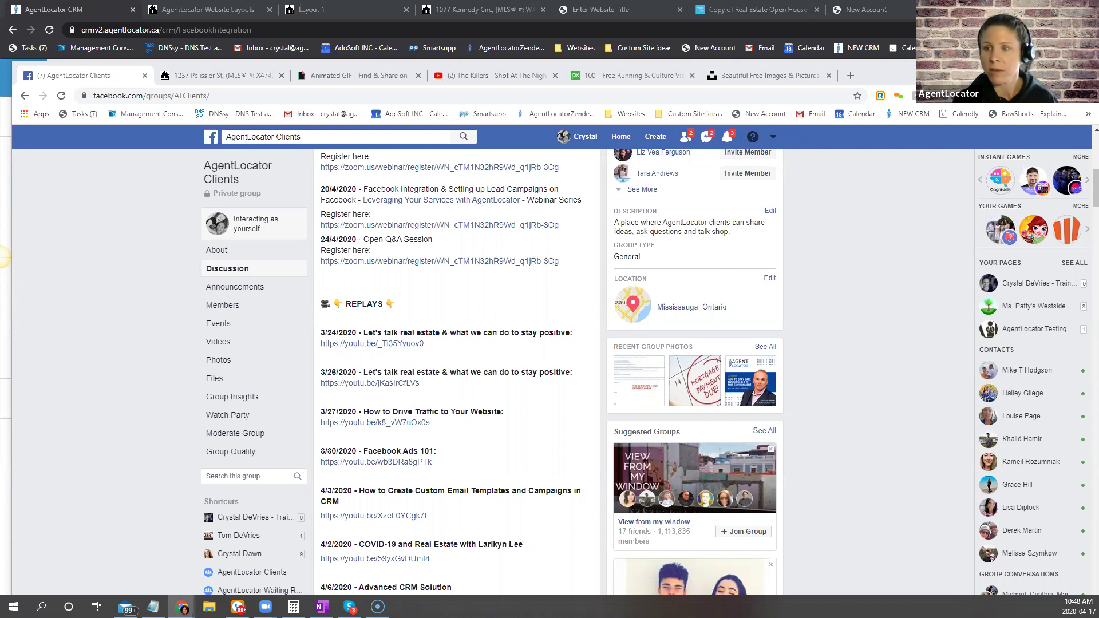
Return to the CRM's Facebook Integration page and bring up Zoom's End Meeting dialog.
key(alt+Tab)
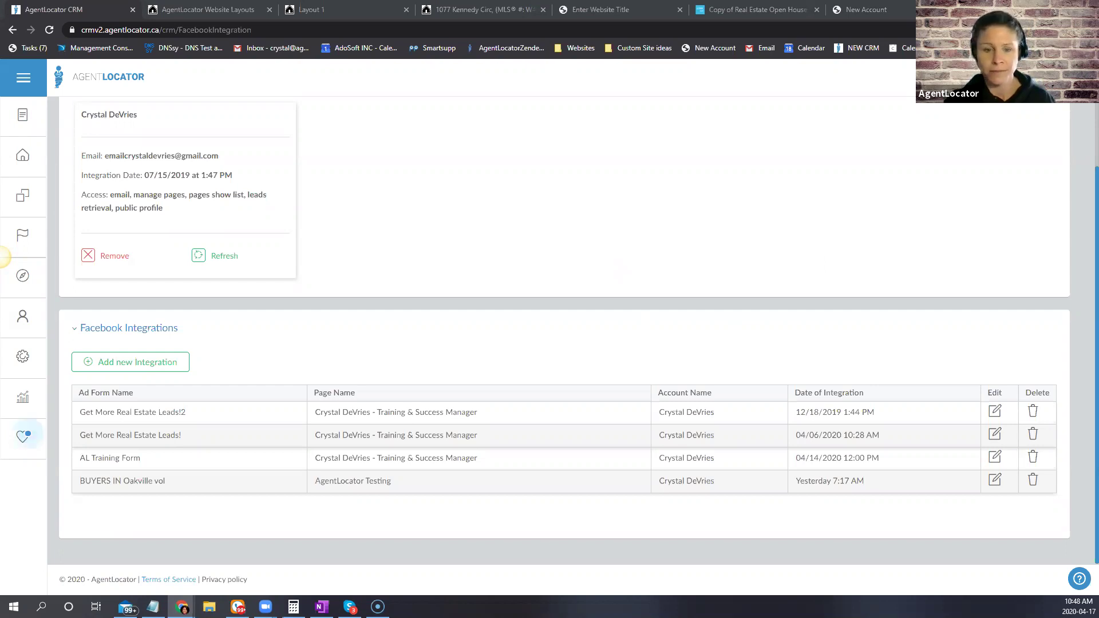
key(alt+q)
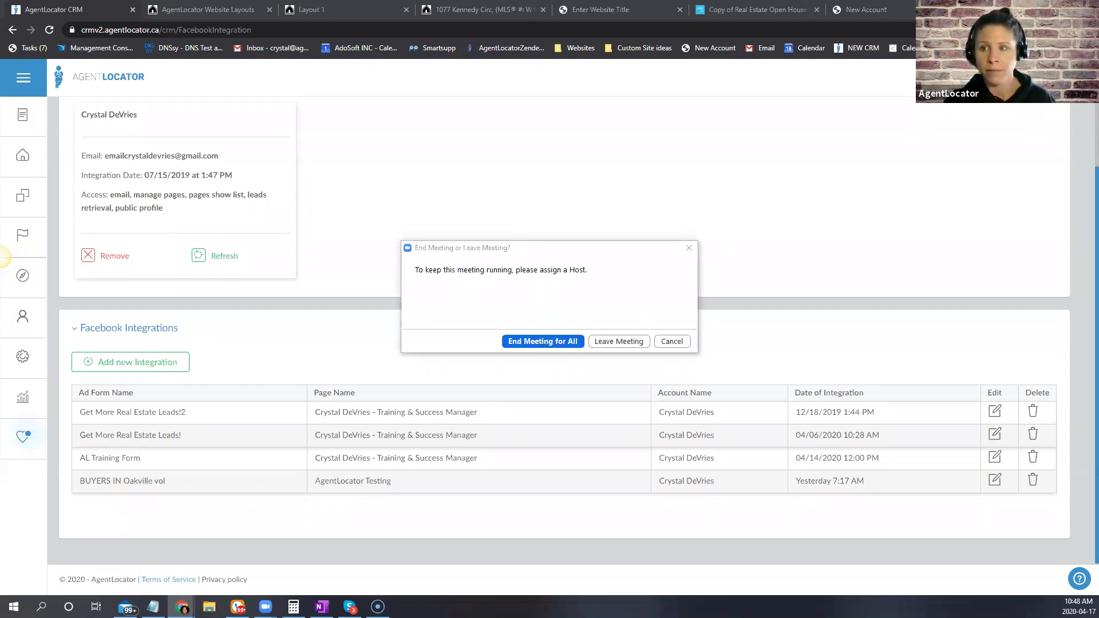